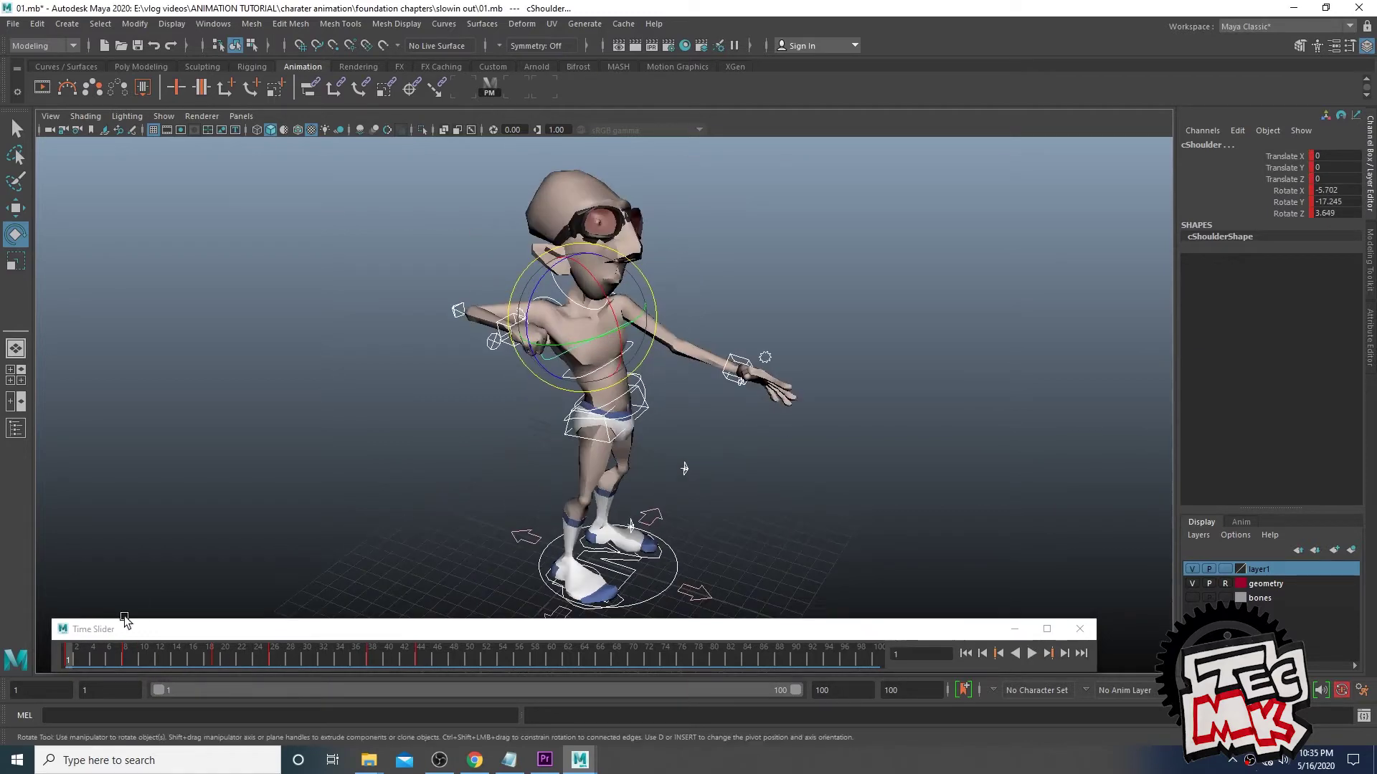
Play the animation through and retime the pose keys to frames 10, 20, 30, 40 and 50
key("alt+v")
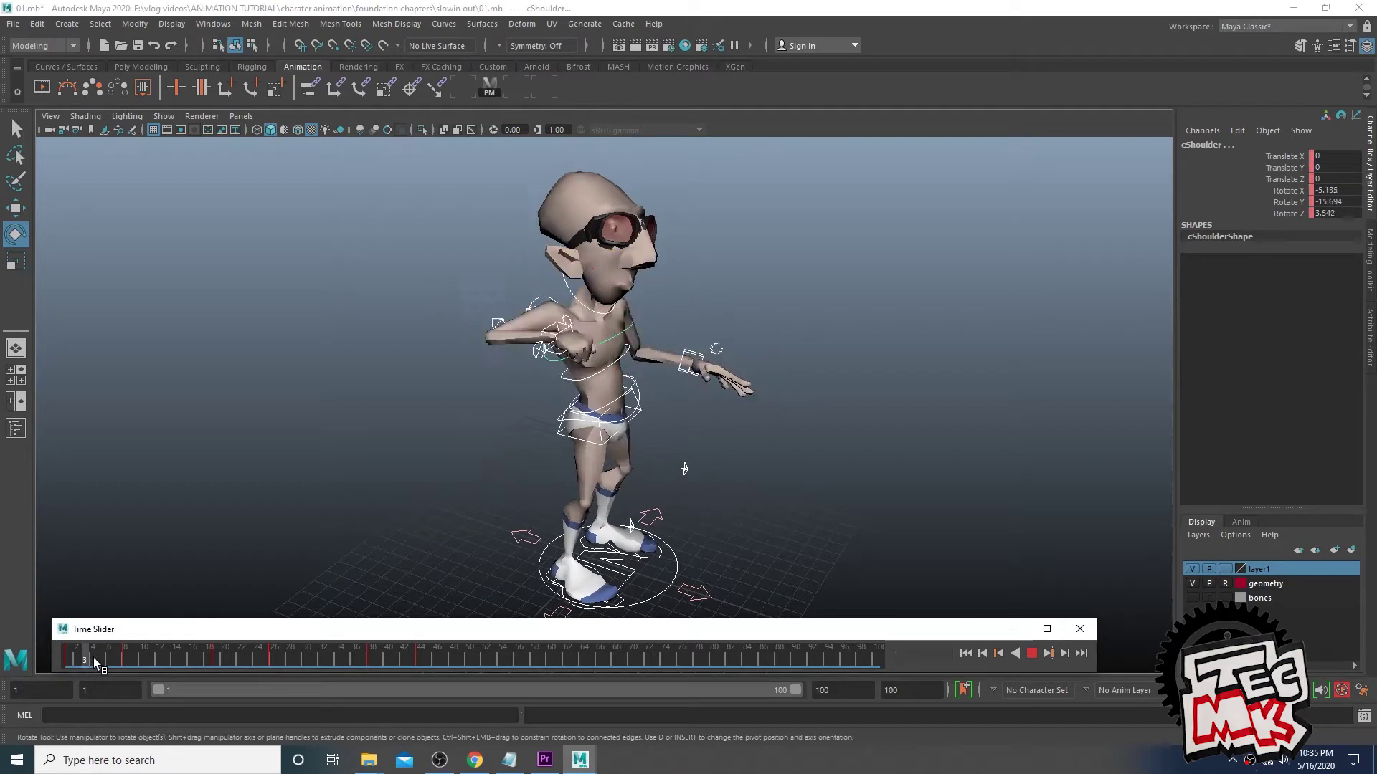
left_click_drag(67, 663, 298, 661)
left_click_drag(846, 459, 681, 466, "alt")
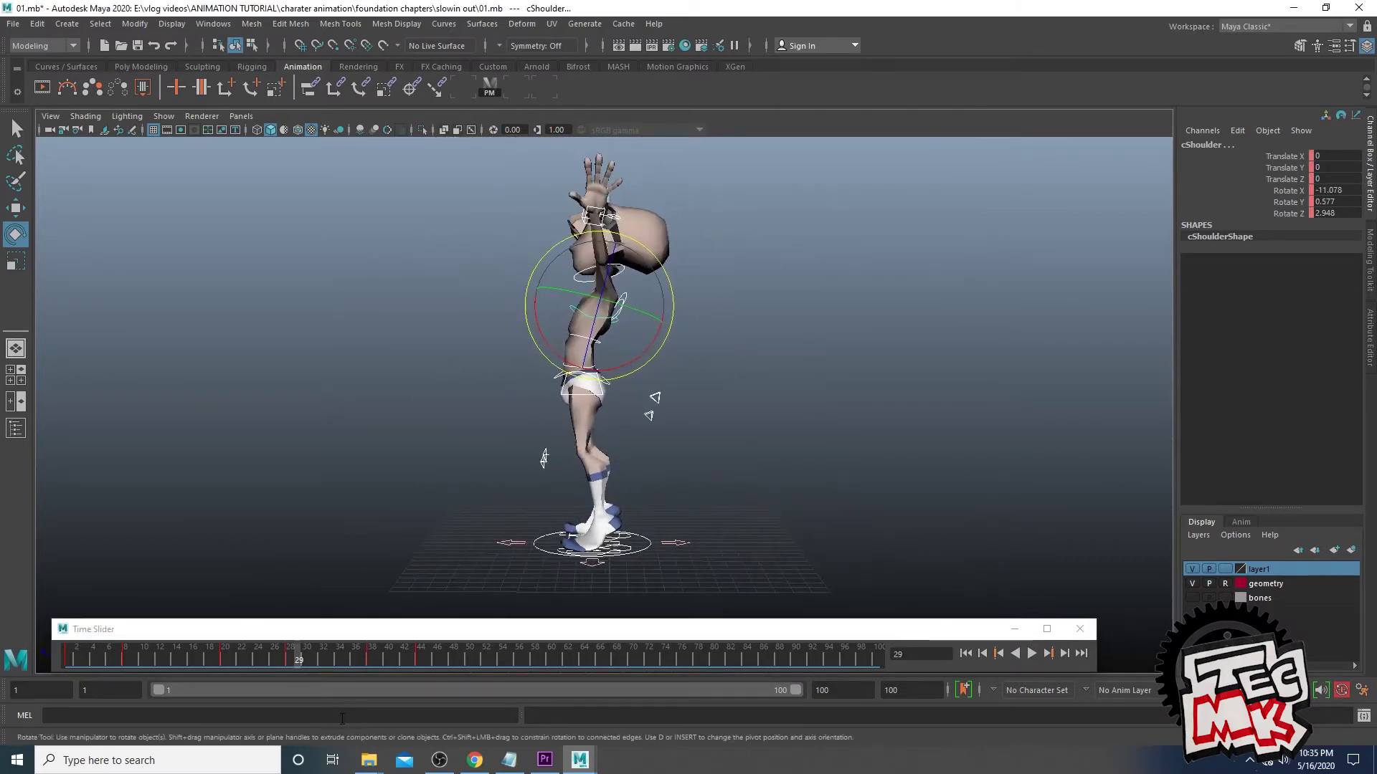
left_click_drag(301, 672, 457, 656)
key("alt+v")
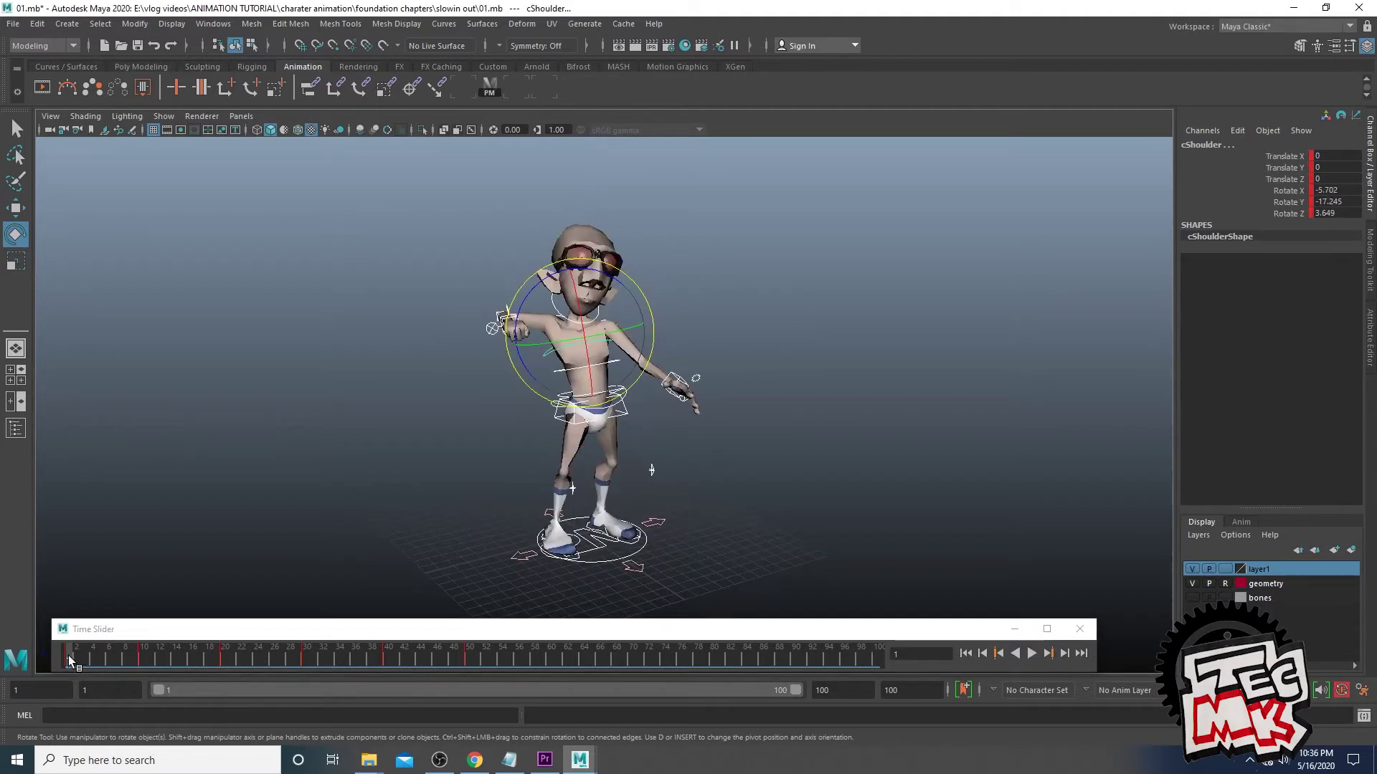
Scrub the opening frames and examine the character's transition from frame 1 into the frame 10 pose
mouse_move(153, 659)
left_mouse_down()
mouse_move(71, 660)
mouse_move(169, 660)
left_mouse_up()
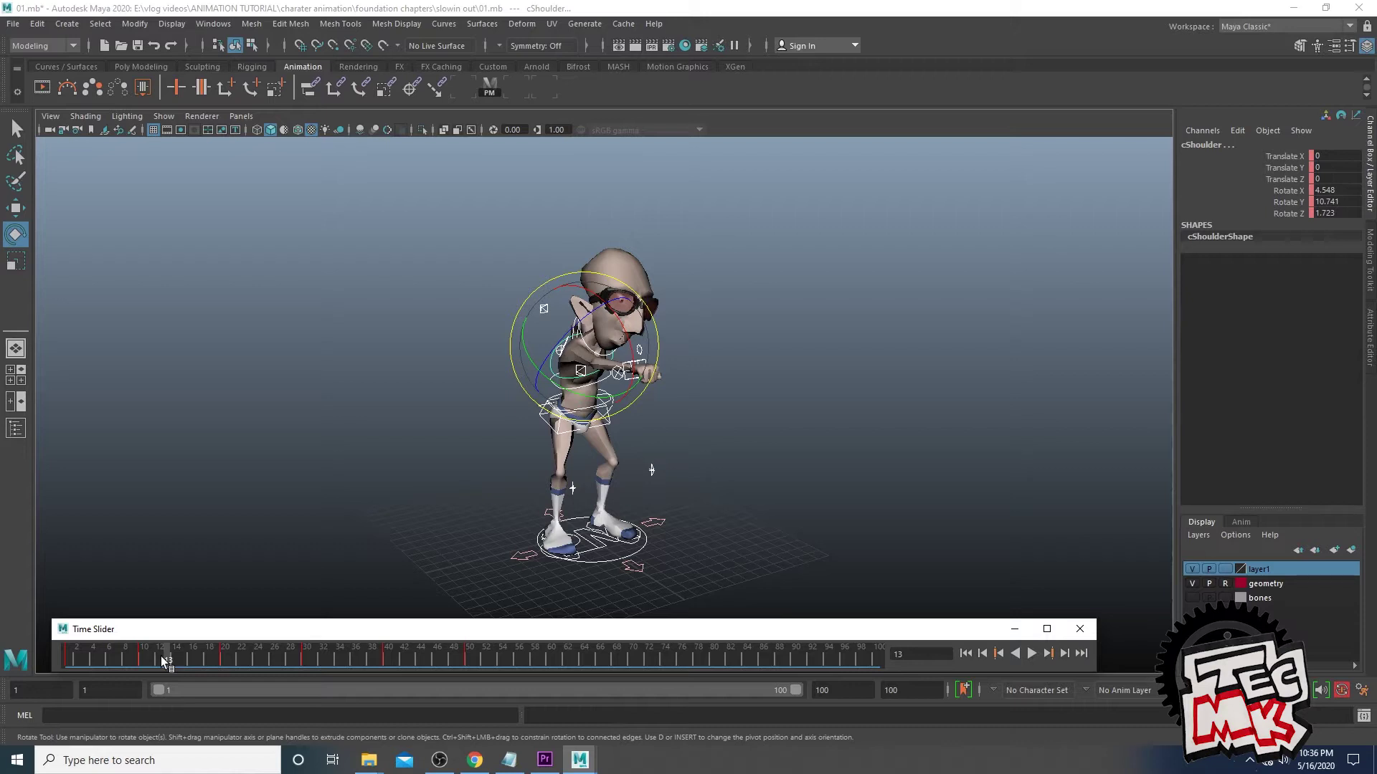
left_click_drag(165, 661, 59, 674)
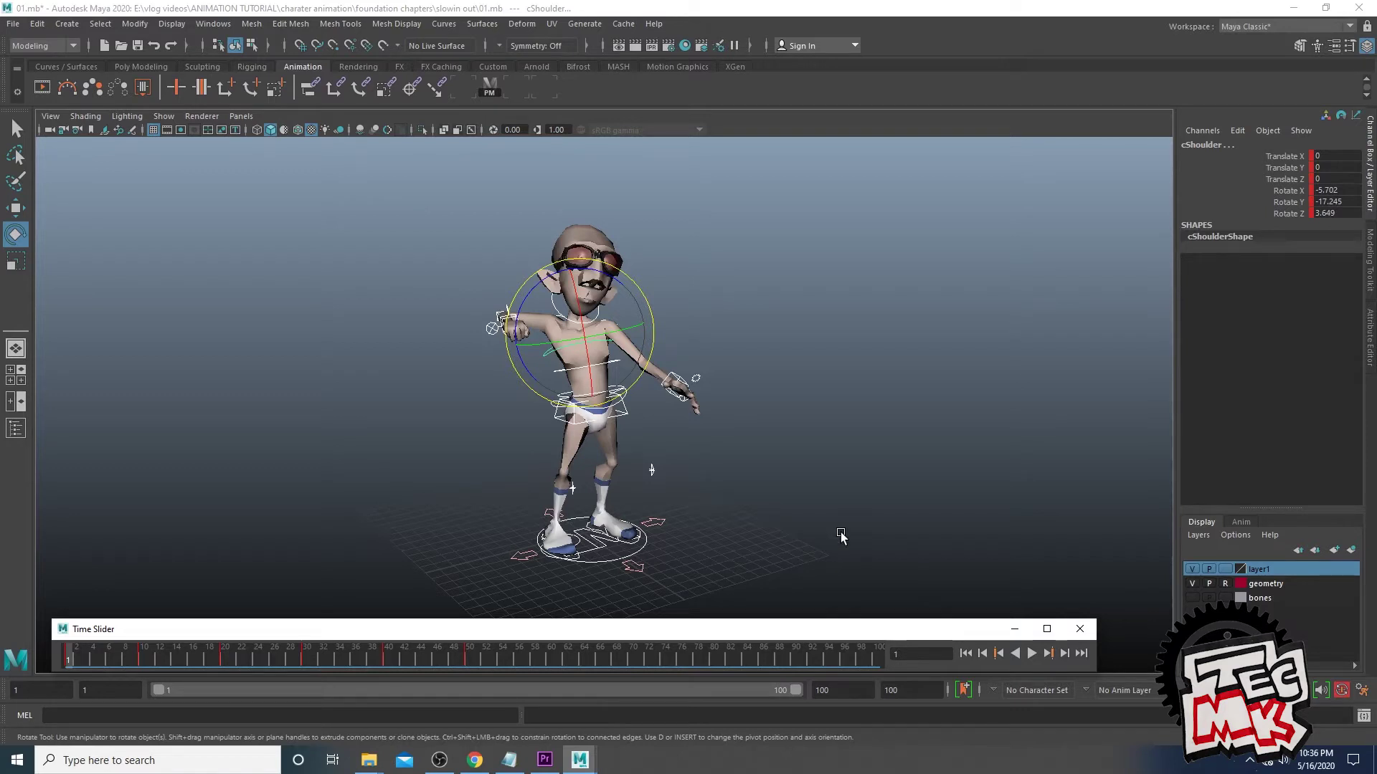
mouse_move(165, 661)
left_mouse_down()
mouse_move(71, 669)
mouse_move(144, 671)
left_mouse_up()
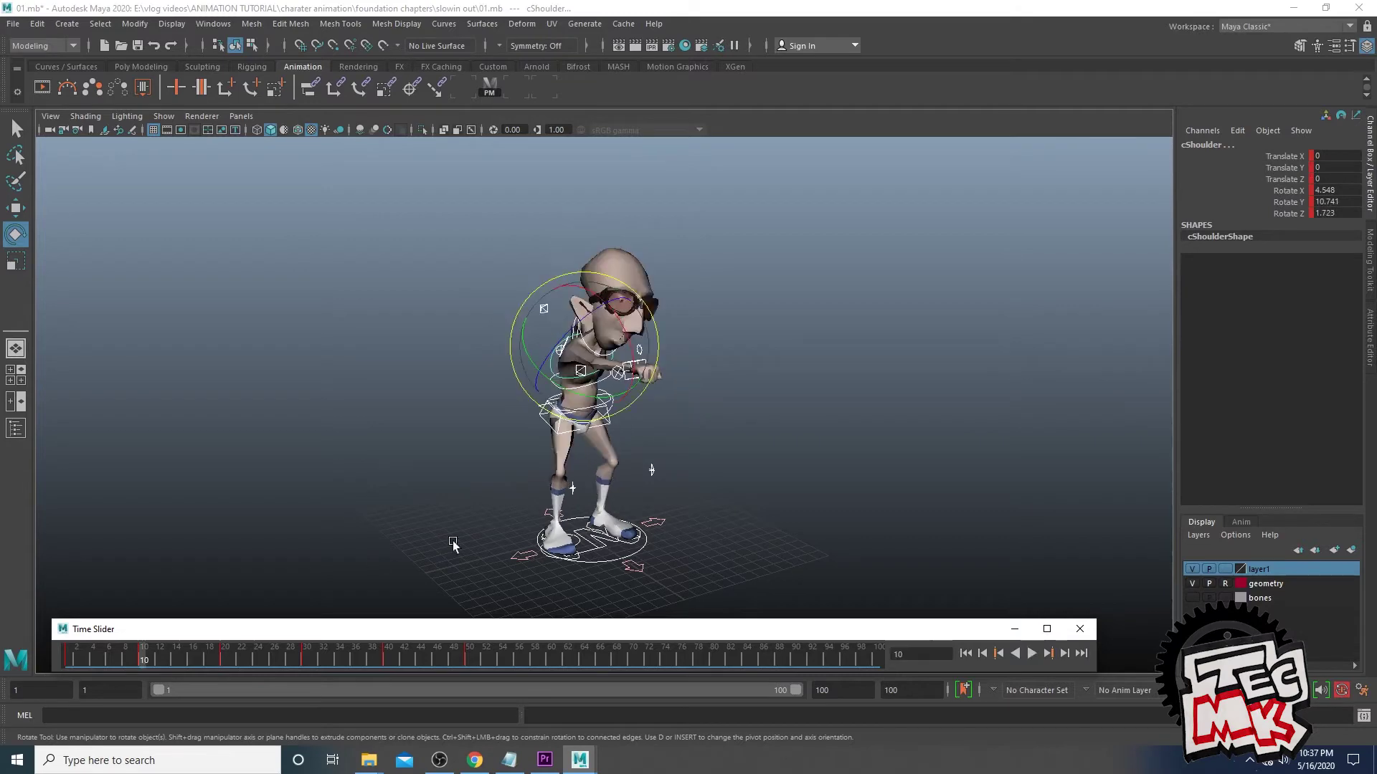
left_click_drag(373, 565, 459, 566, "alt")
mouse_move(459, 566)
right_mouse_down("alt")
mouse_move(516, 567)
mouse_move(481, 562)
right_mouse_up("alt")
left_click_drag(480, 563, 452, 574, "alt")
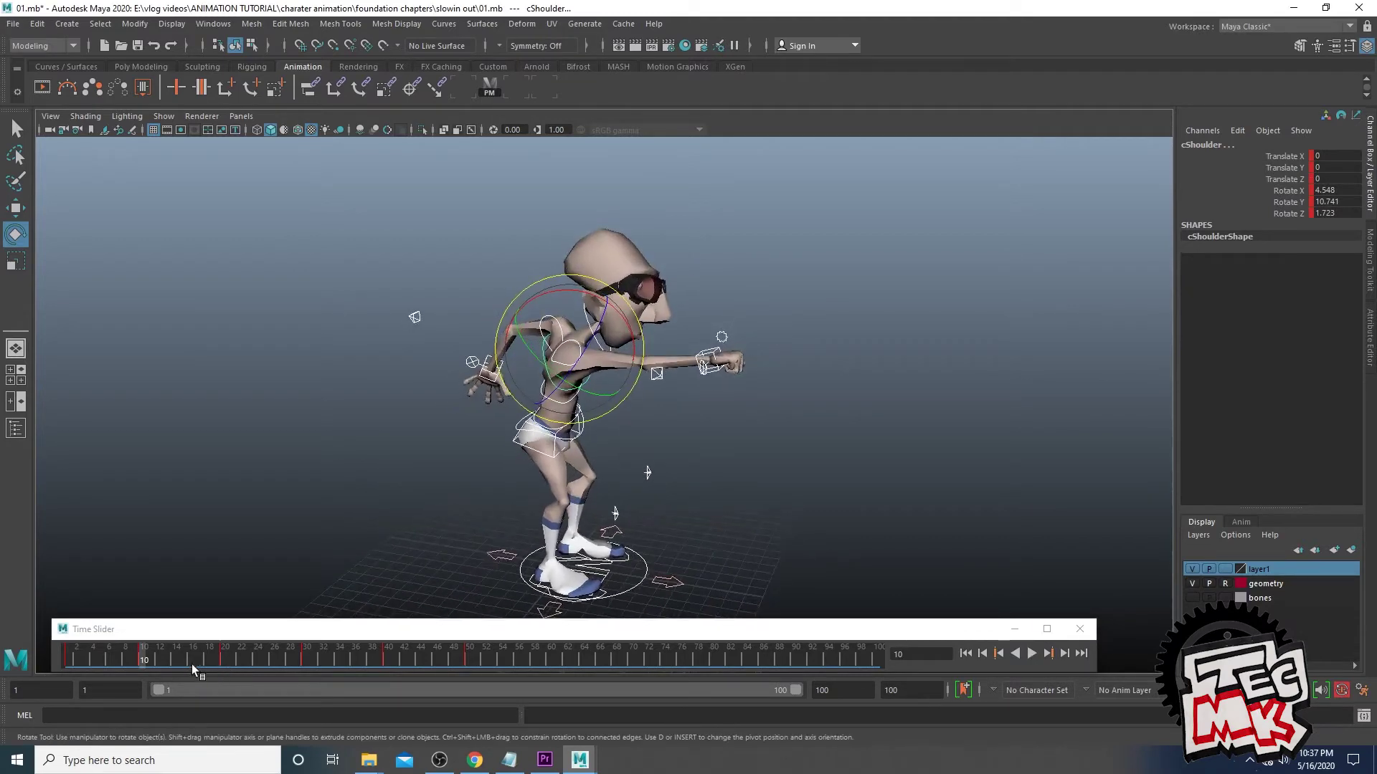
left_click_drag(78, 654, 144, 664)
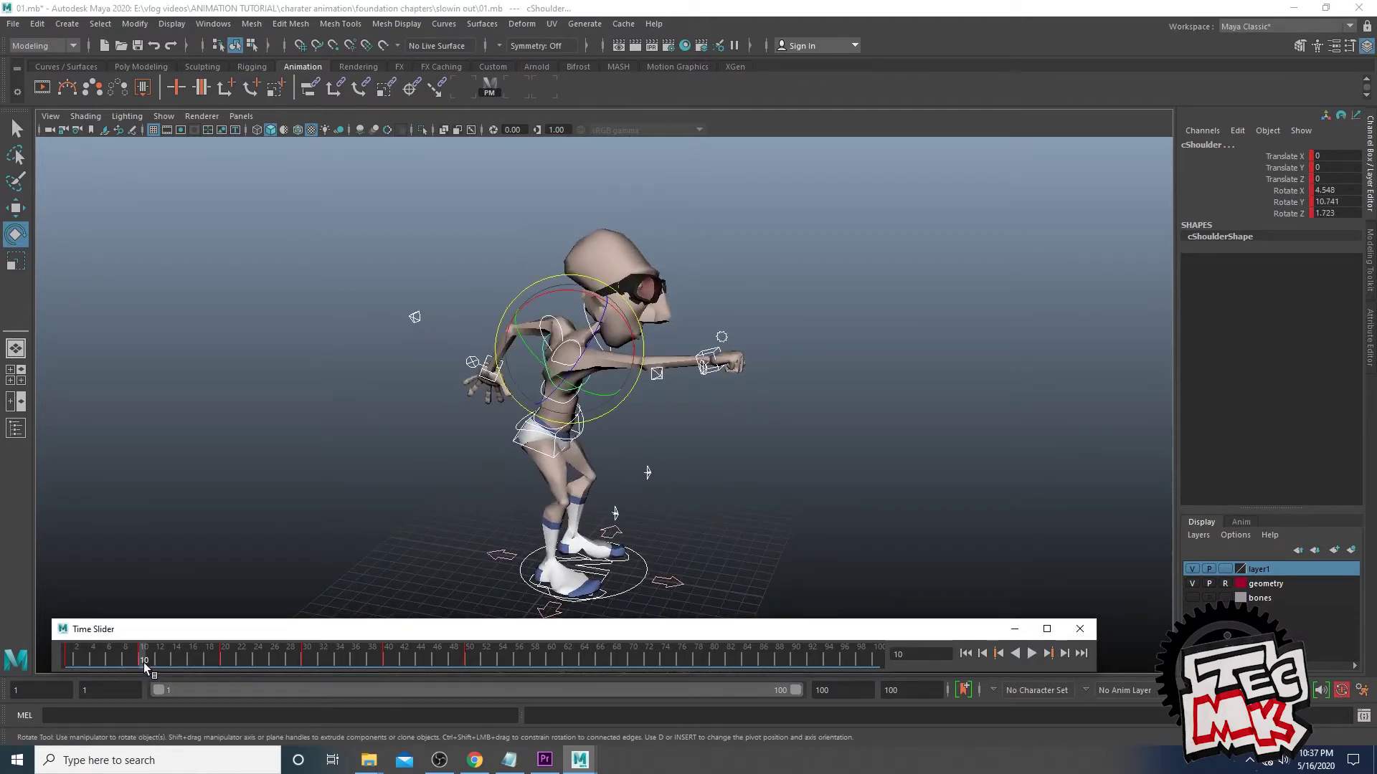
Key the held pose on the controls at frame 16 and return to frame 10
left_click(1065, 654)
left_click(1065, 653)
left_click(1065, 654)
key("s")
mouse_move(162, 665)
left_mouse_down()
mouse_move(67, 665)
mouse_move(144, 665)
left_mouse_up()
scroll(620, 521, "up", 2)
left_click_drag(620, 518, 633, 521, "alt")
key("super")
left_click(632, 520)
key("ctrl+z")
left_click_drag(108, 658, 144, 659)
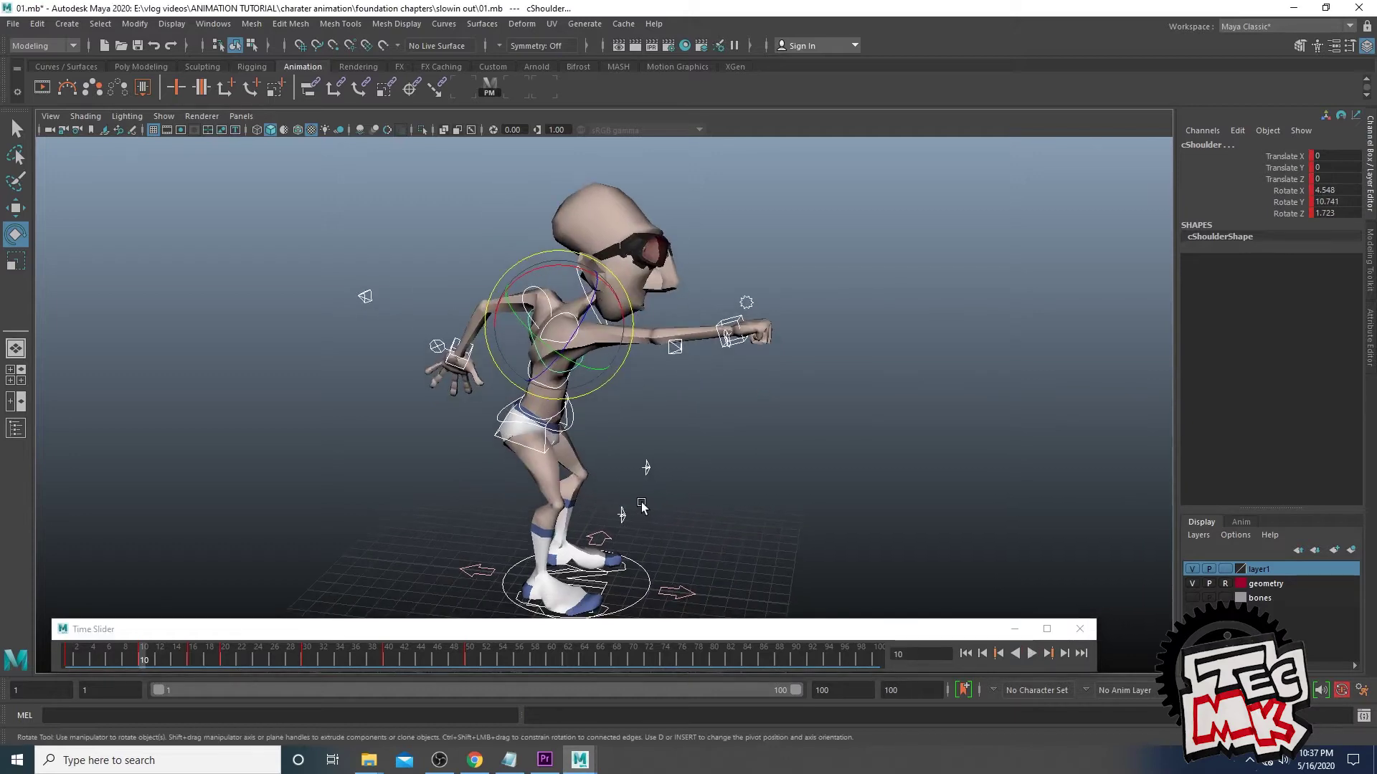
Open the Graph Editor for the COG control and isolate its Translate X curve, keeping the character in view
left_click(550, 459)
left_click(520, 85)
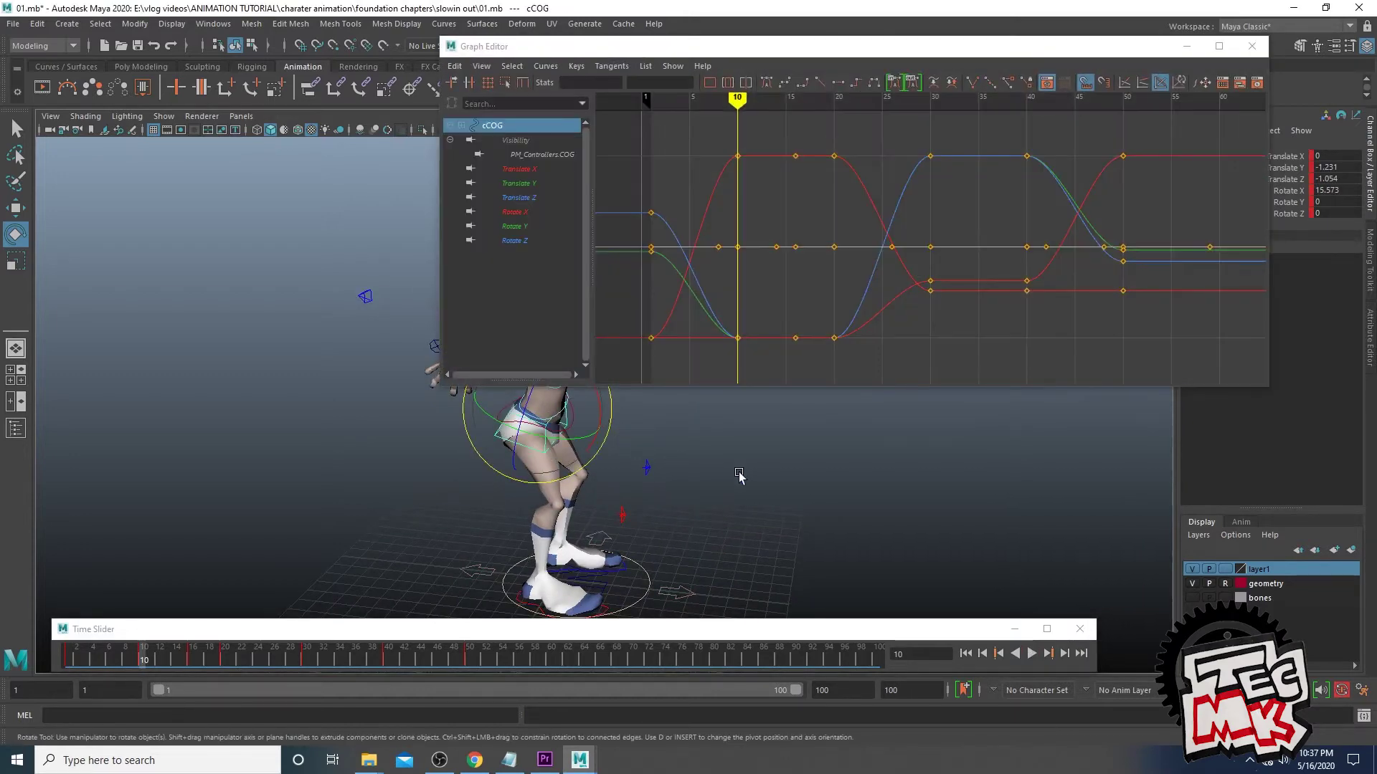
middle_click_drag(715, 472, 566, 486, "alt")
left_click(532, 169)
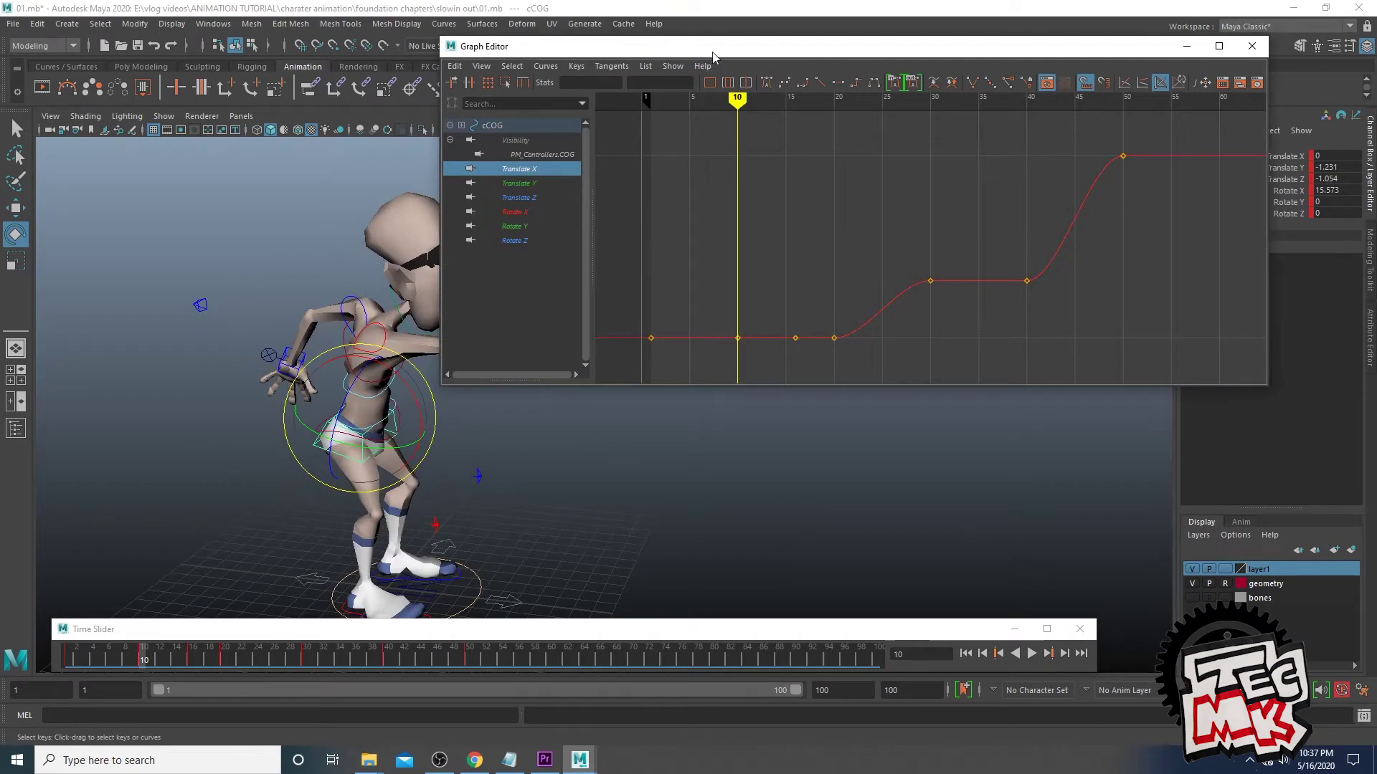
left_click_drag(713, 56, 801, 55)
left_click(629, 175)
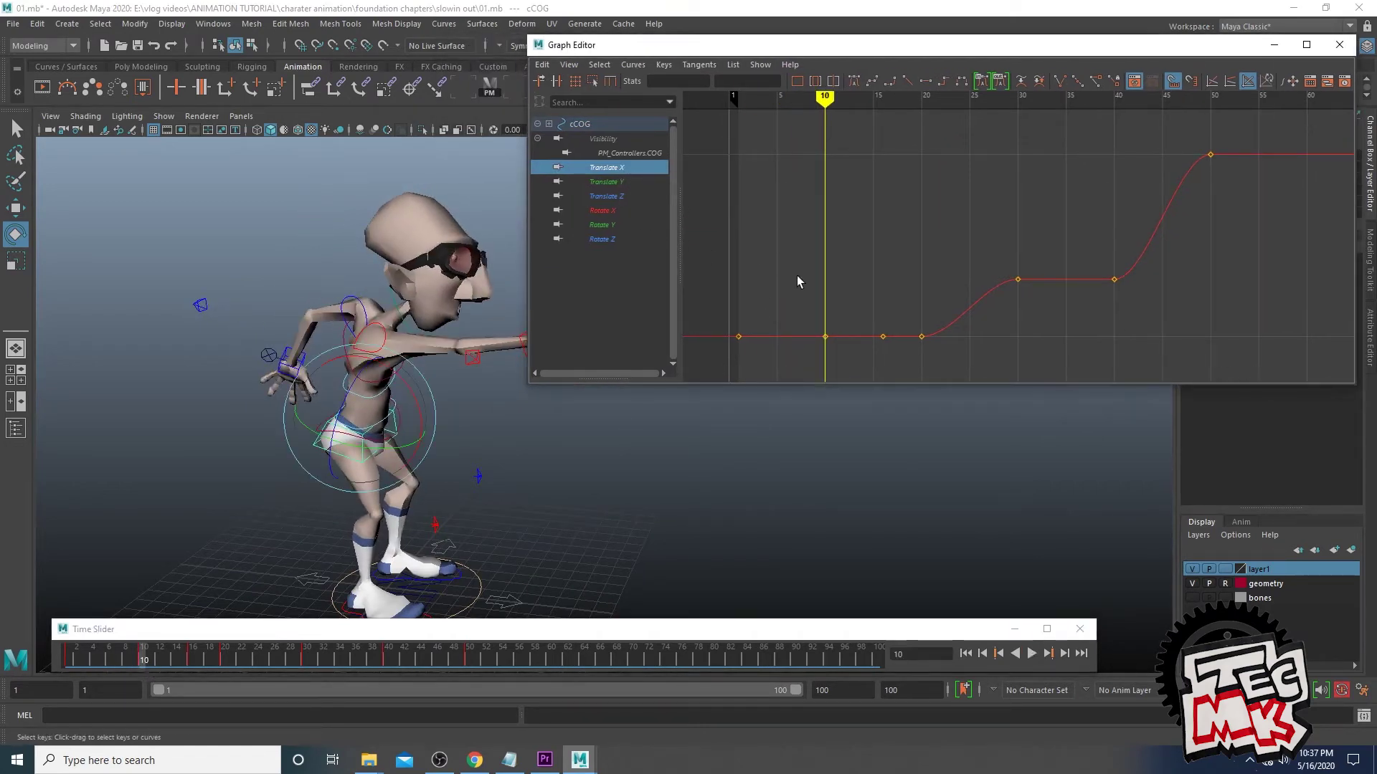
Lower the COG's Translate Y key at frame 10 to about -1.55 so the body overshoots the held pose
left_click(608, 182)
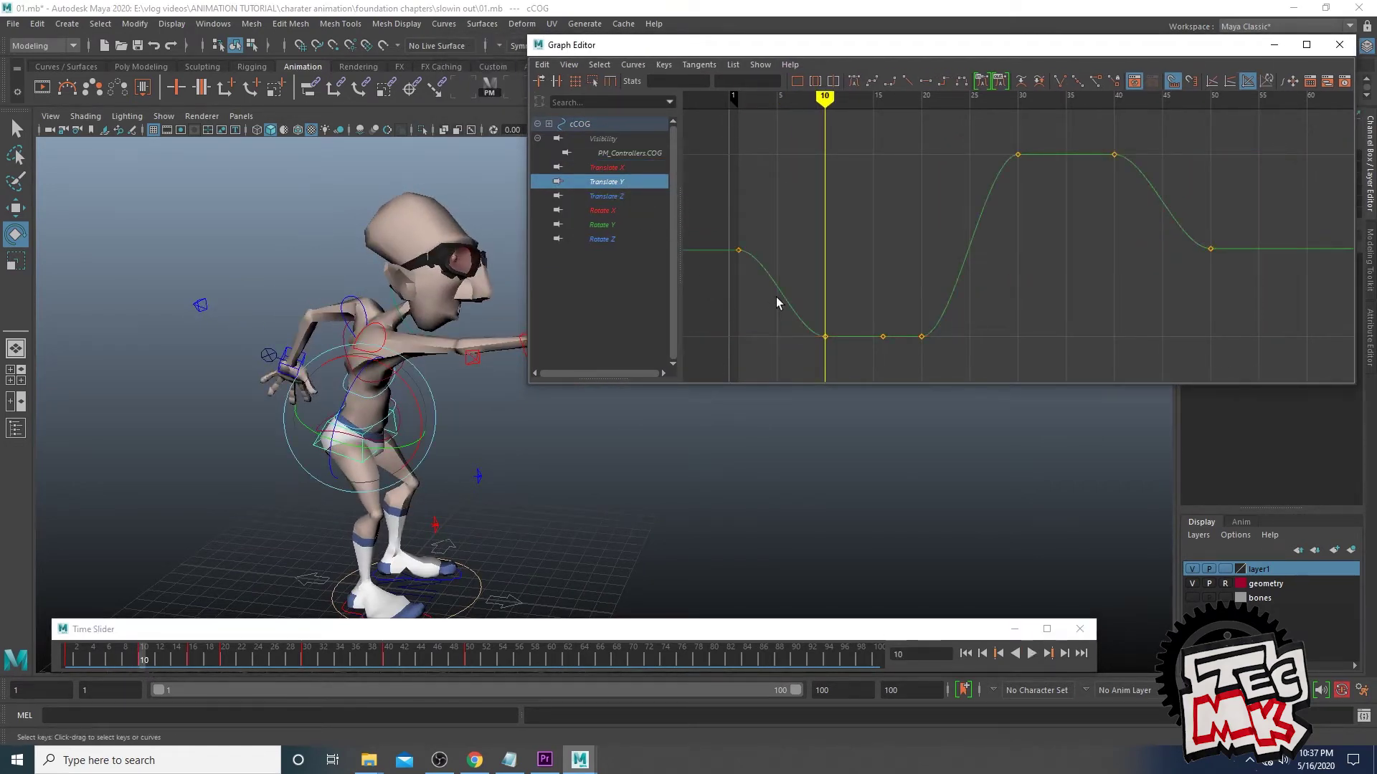
left_click_drag(817, 344, 838, 356)
left_click_drag(719, 227, 846, 362)
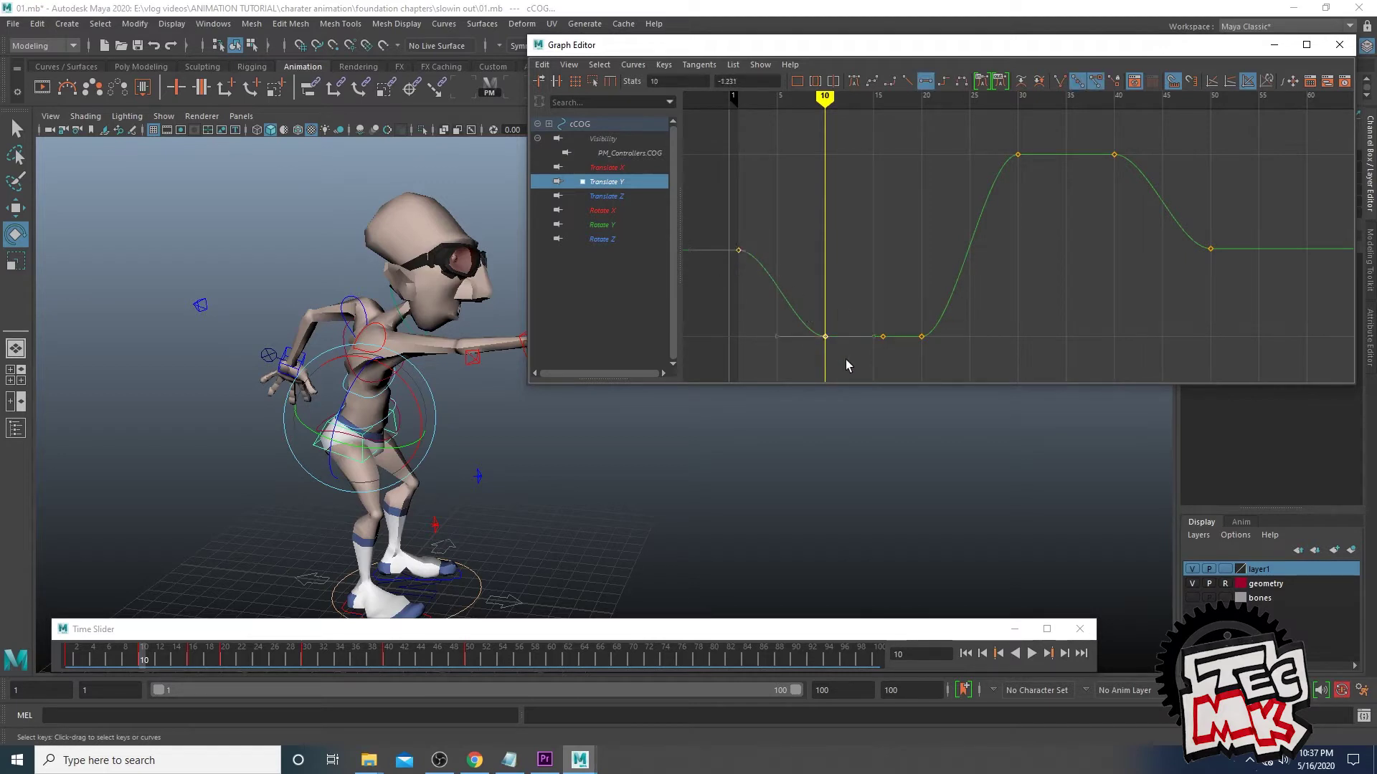
left_click_drag(793, 286, 824, 372)
key("w")
middle_click_drag(550, 482, 552, 445, "alt")
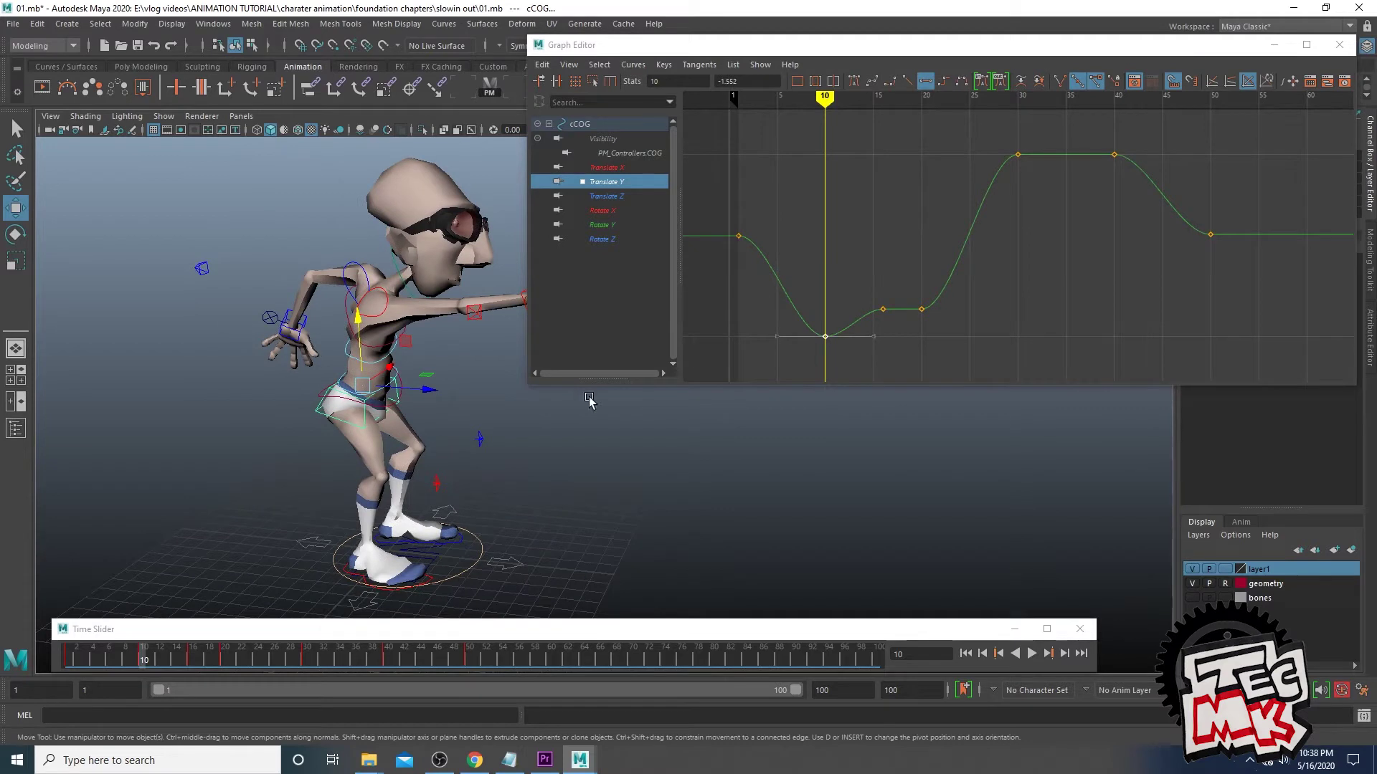
Exaggerate the COG's Translate Z and Rotate X keys at frame 10, raising Rotate X to 18.8
left_click(605, 196)
left_click_drag(772, 327, 822, 352)
left_click(609, 209)
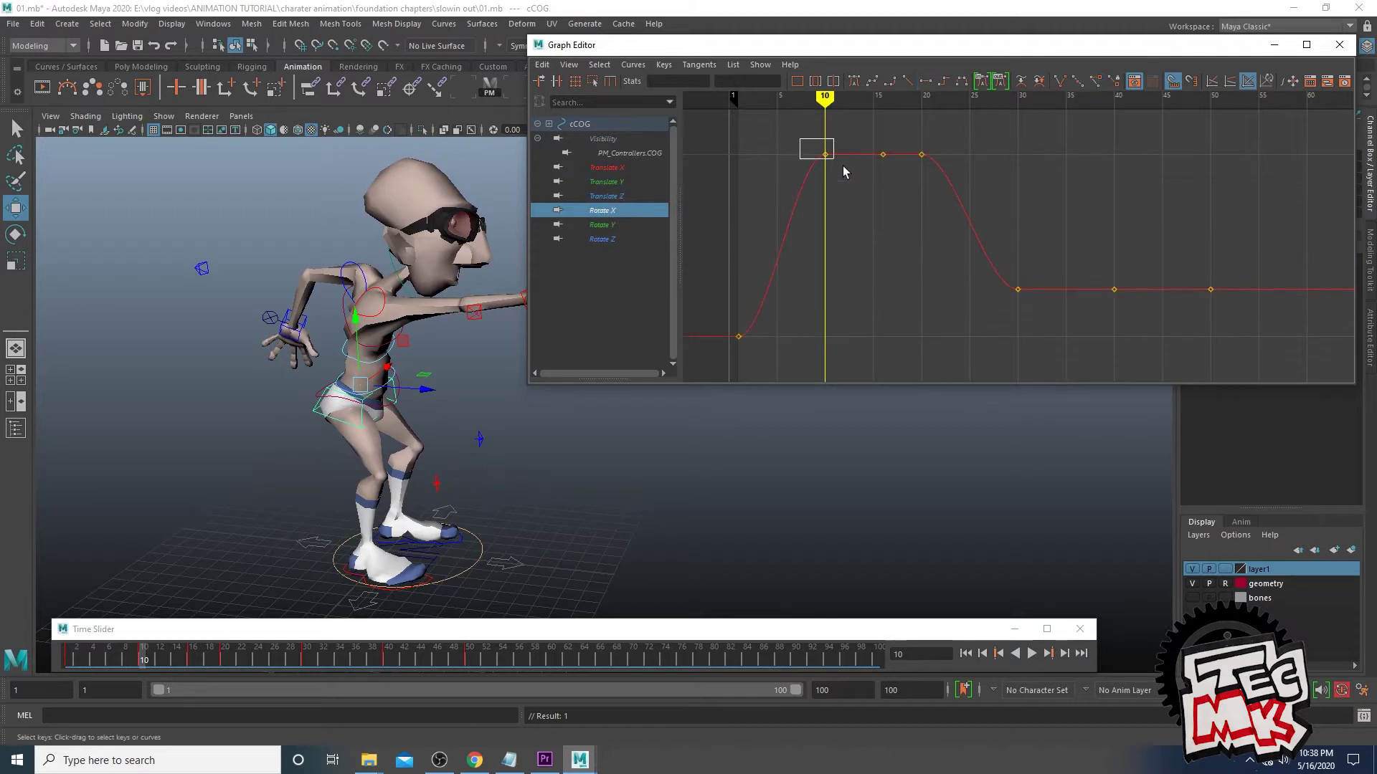
left_click_drag(805, 143, 846, 172)
left_click_drag(892, 234, 824, 227)
key("a")
left_click_drag(748, 289, 799, 357)
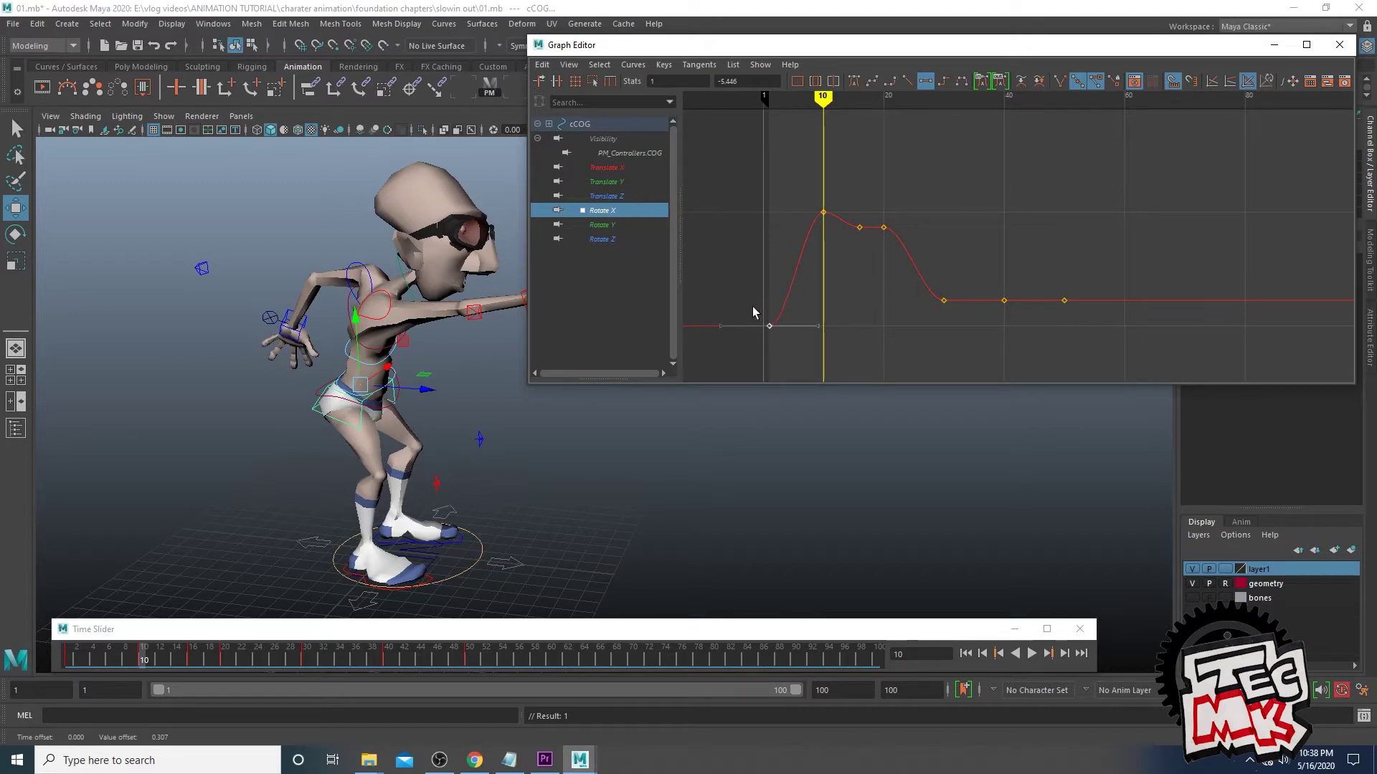
mouse_move(814, 203)
left_mouse_down()
mouse_move(845, 235)
mouse_move(830, 228)
left_mouse_up()
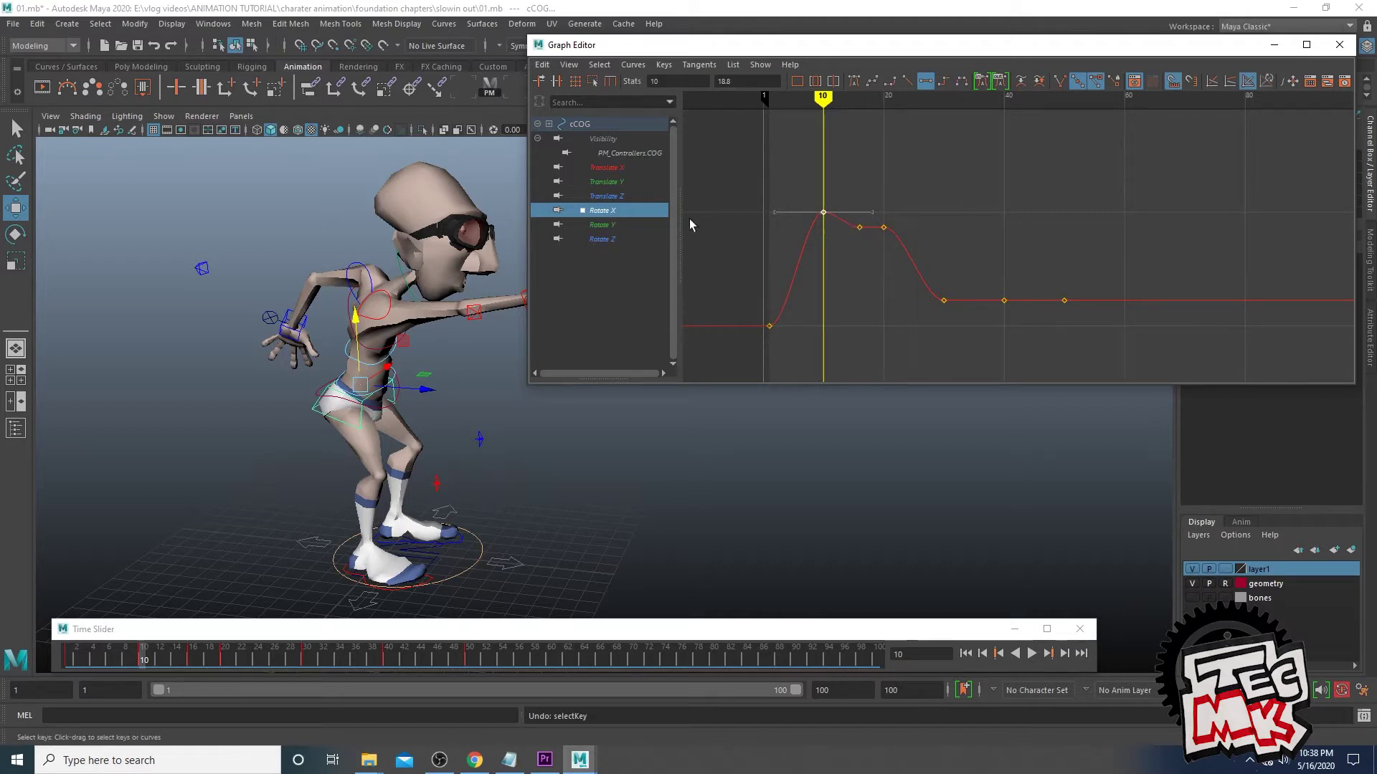
left_click(607, 225)
left_click(604, 236)
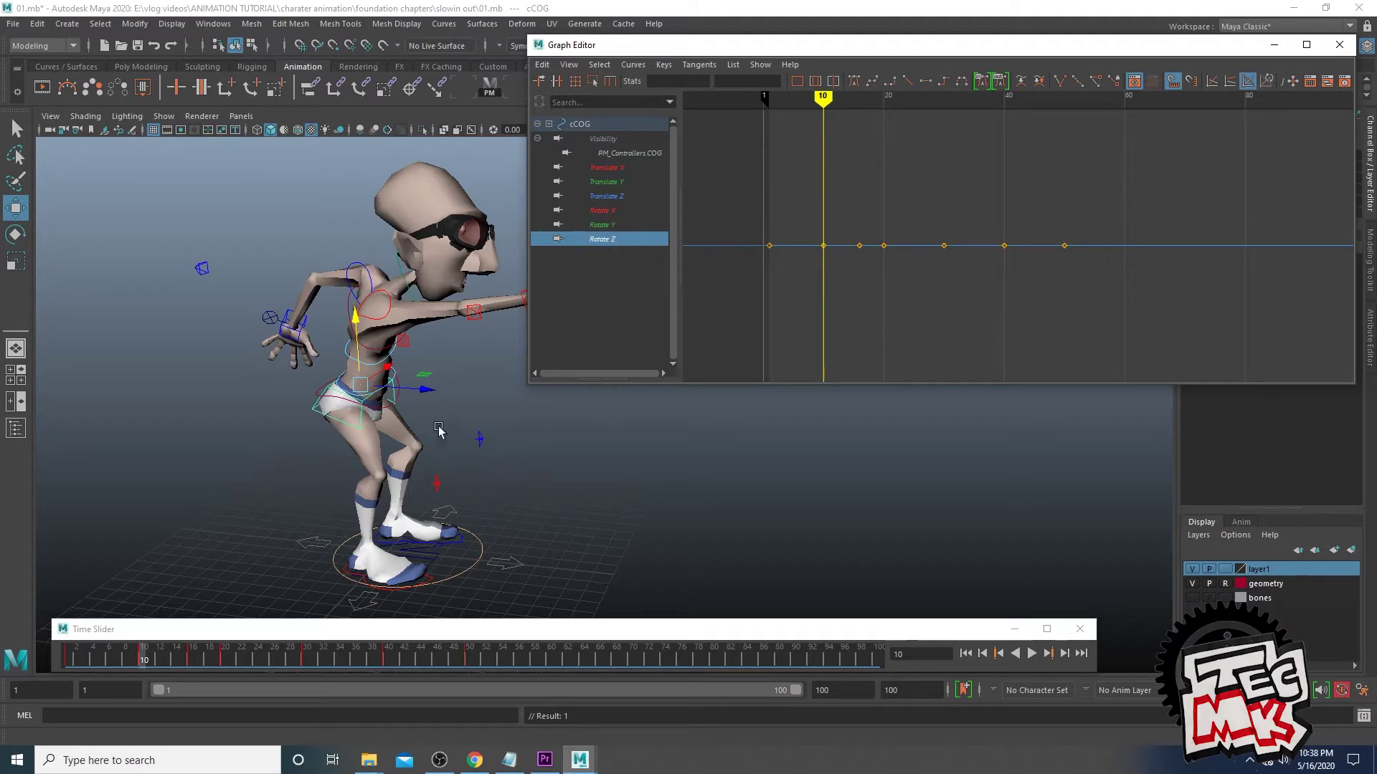
Overshoot the lower spine control cFKSpine1 at frame 10, lowering Rotate X and raising Rotate Y to about 1.82
scroll(433, 406, "up", 1)
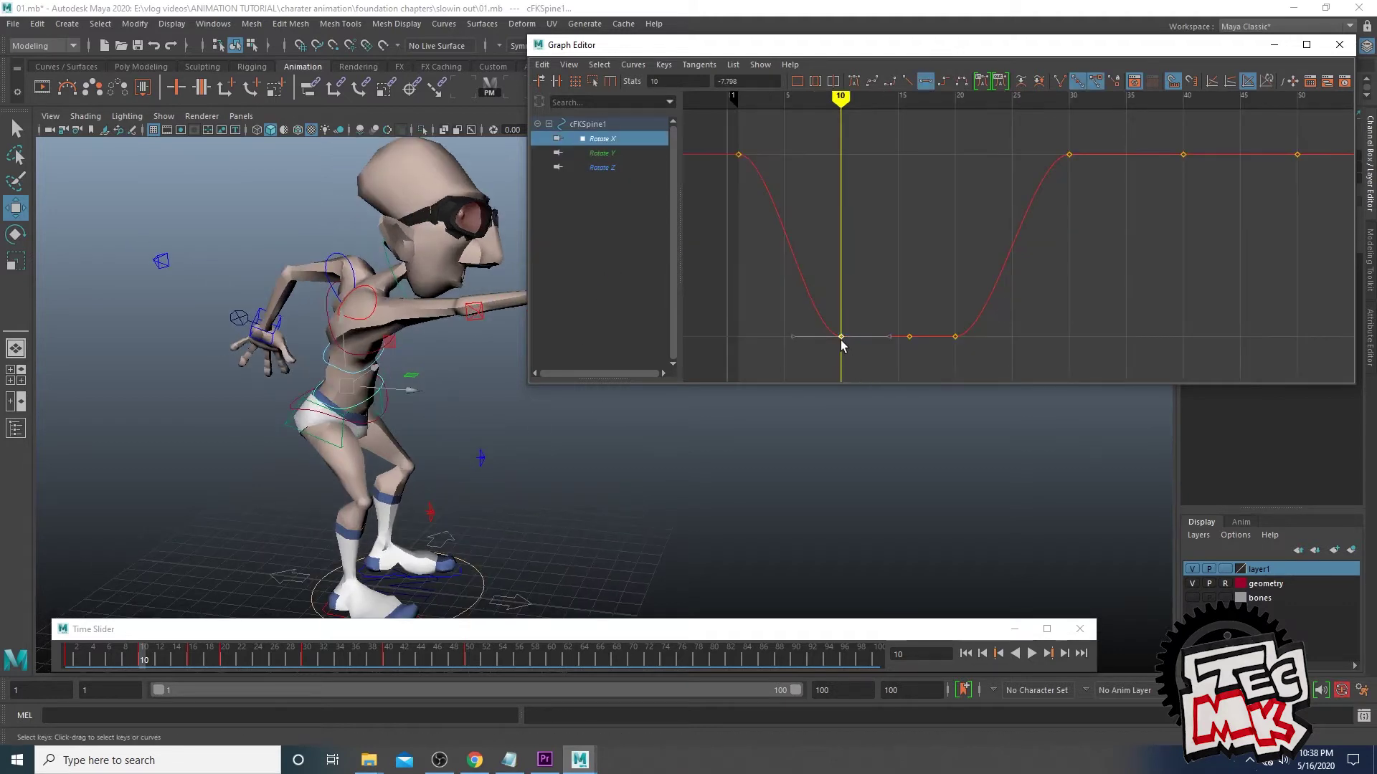
mouse_move(839, 341)
left_mouse_down()
mouse_move(837, 384)
mouse_move(838, 338)
left_mouse_up()
left_click(603, 153)
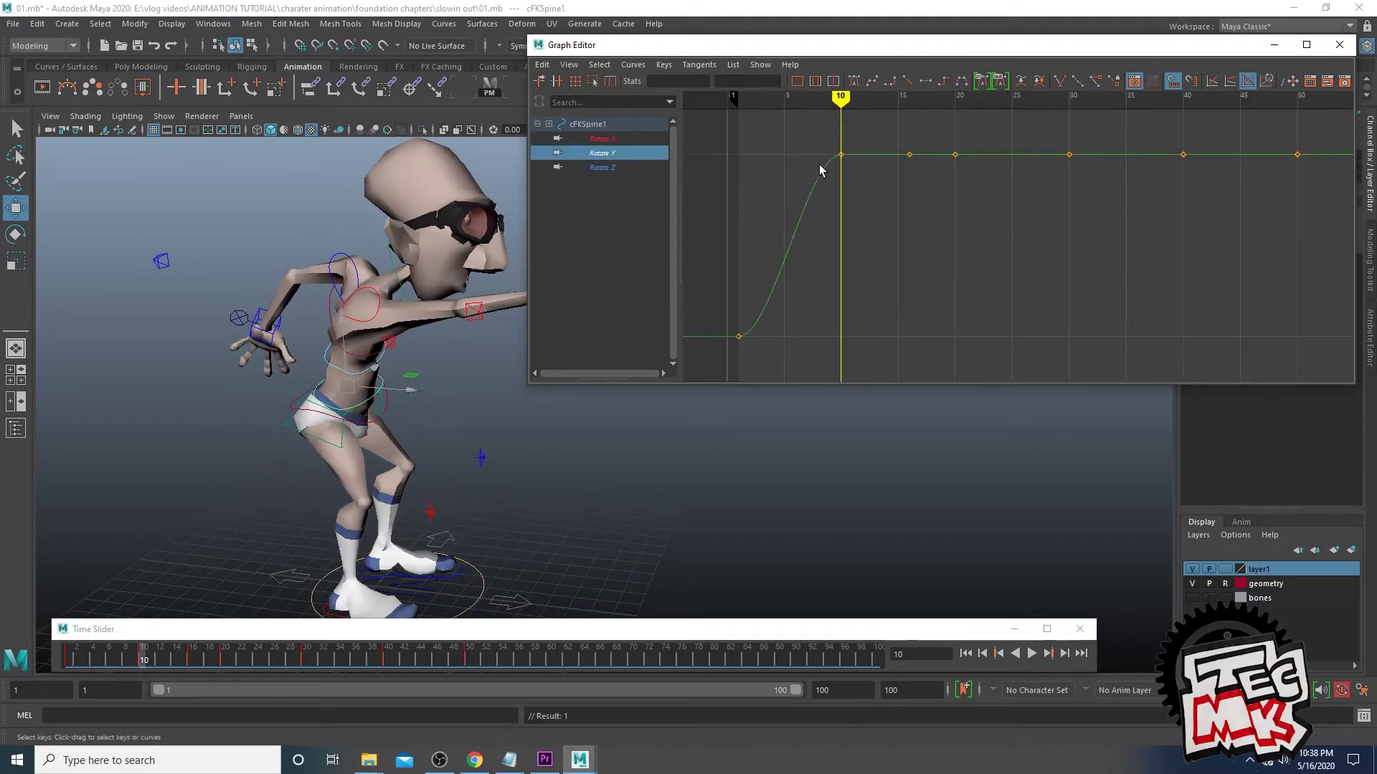
mouse_move(848, 190)
middle_mouse_down()
mouse_move(841, 154)
mouse_move(845, 167)
middle_mouse_up()
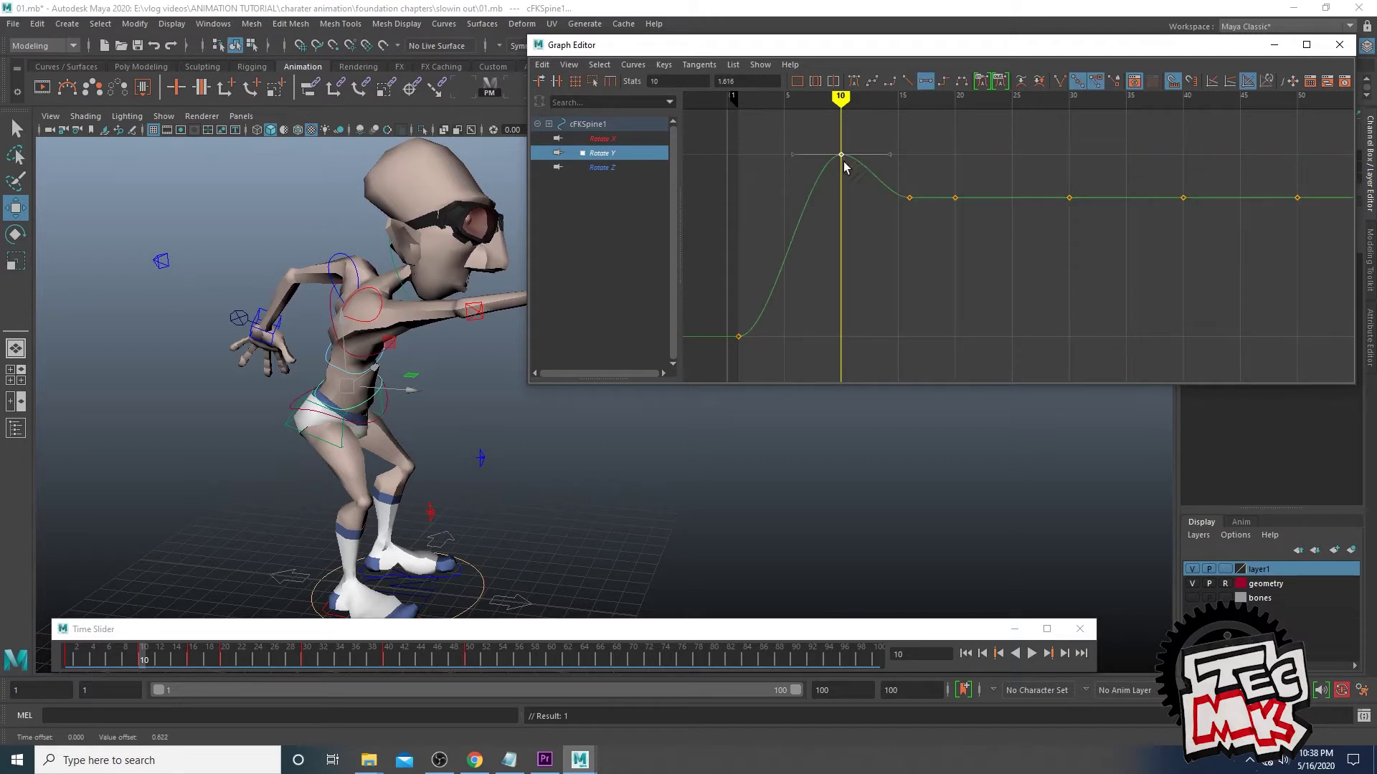
middle_click_drag(838, 467, 798, 495)
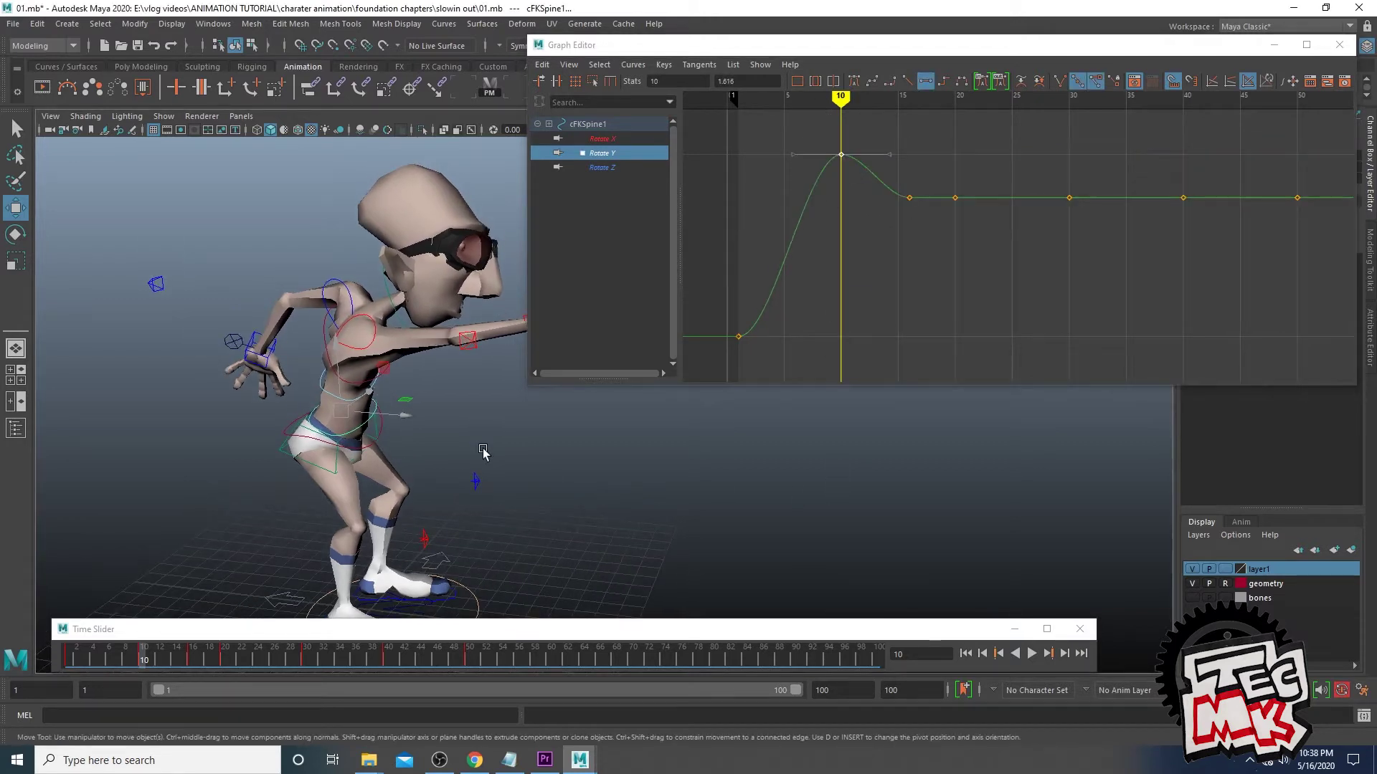
left_click(603, 167)
left_click_drag(398, 434, 346, 419, "alt")
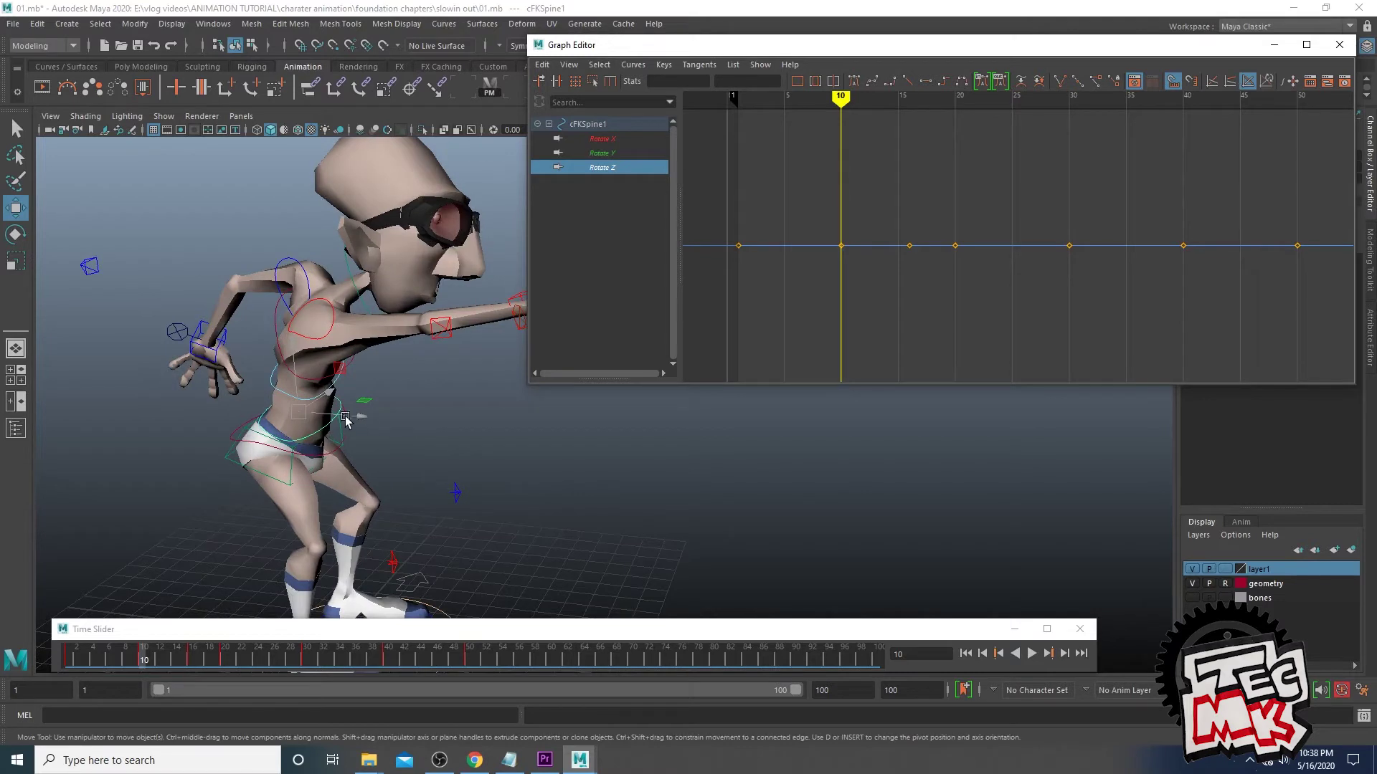
Exaggerate the rotation keys of the spine control cFKSpine2 at frame 10, raising Rotate Z to about -0.4
left_click(284, 386)
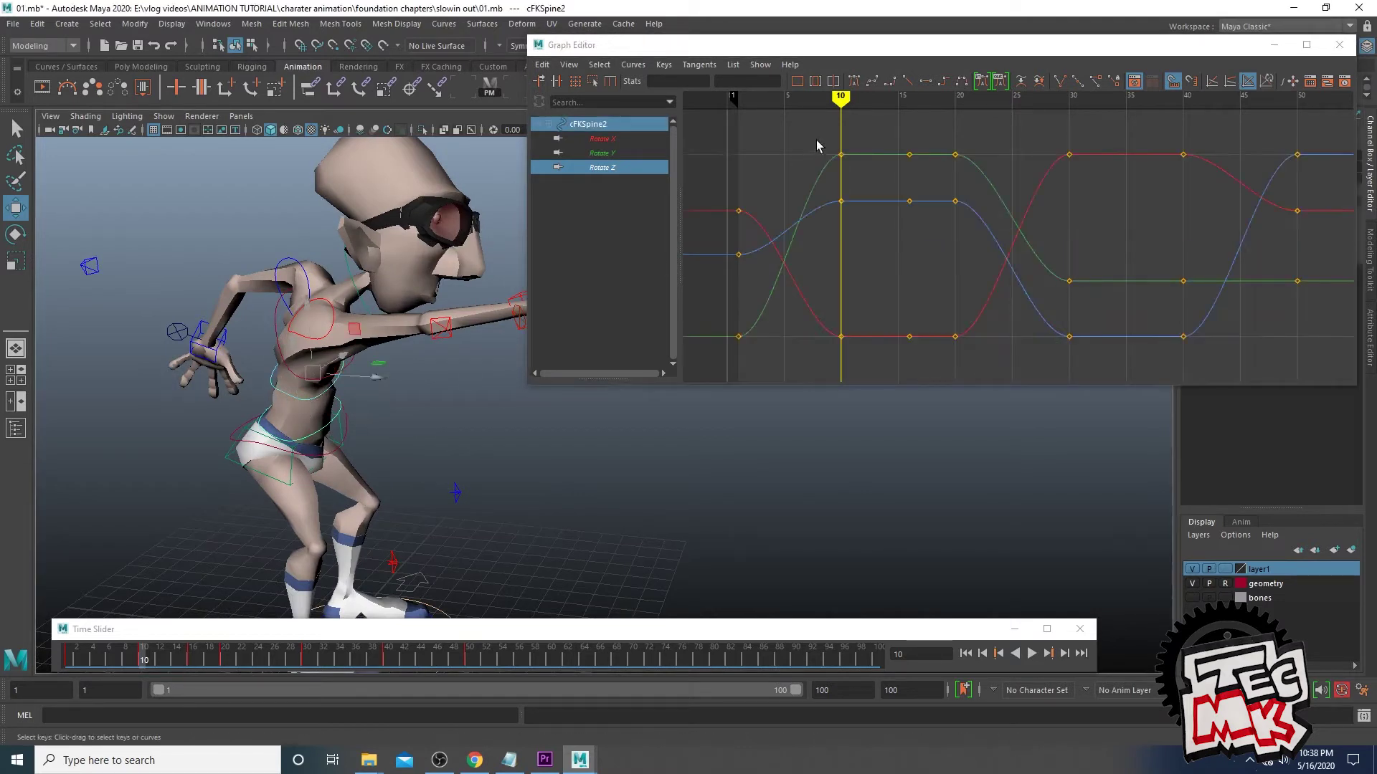
left_click(611, 139)
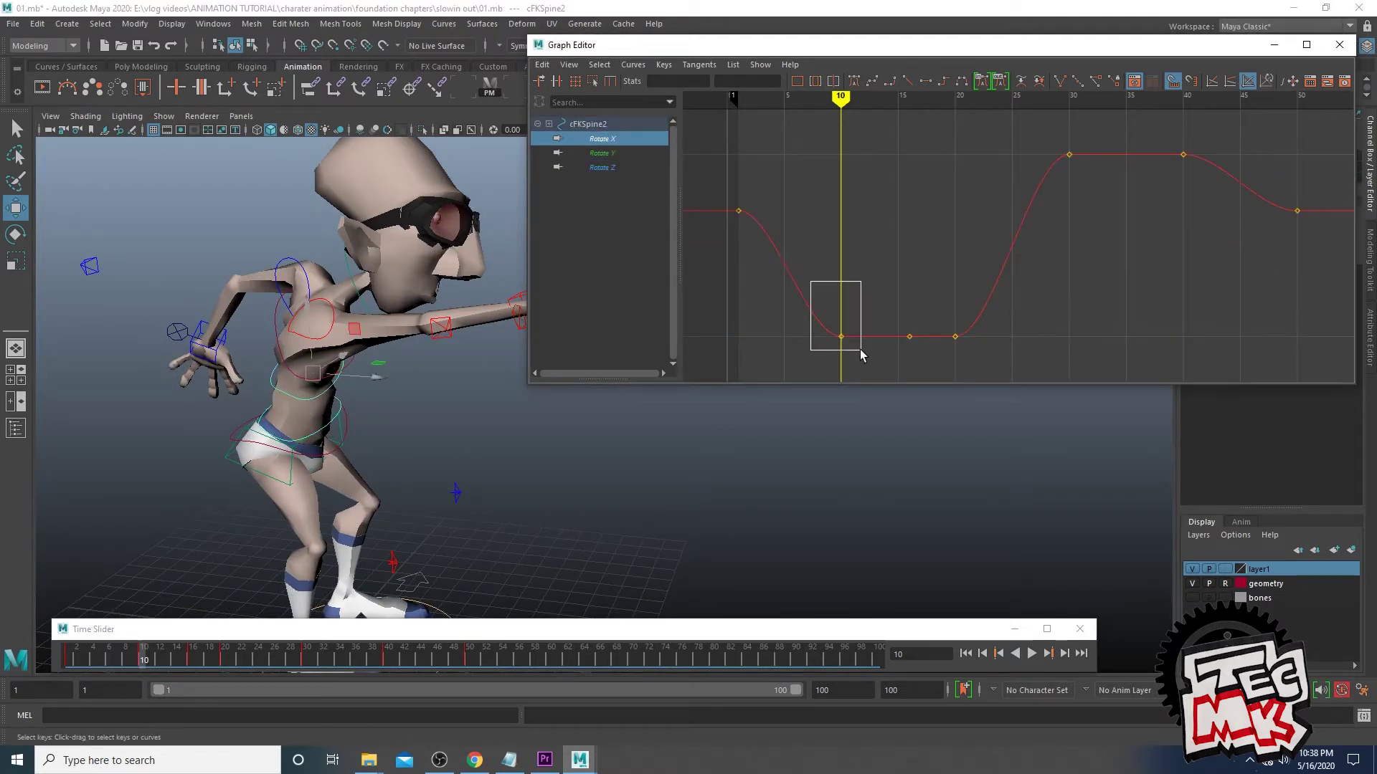
left_click_drag(861, 354, 860, 352)
left_click(602, 153)
key("f")
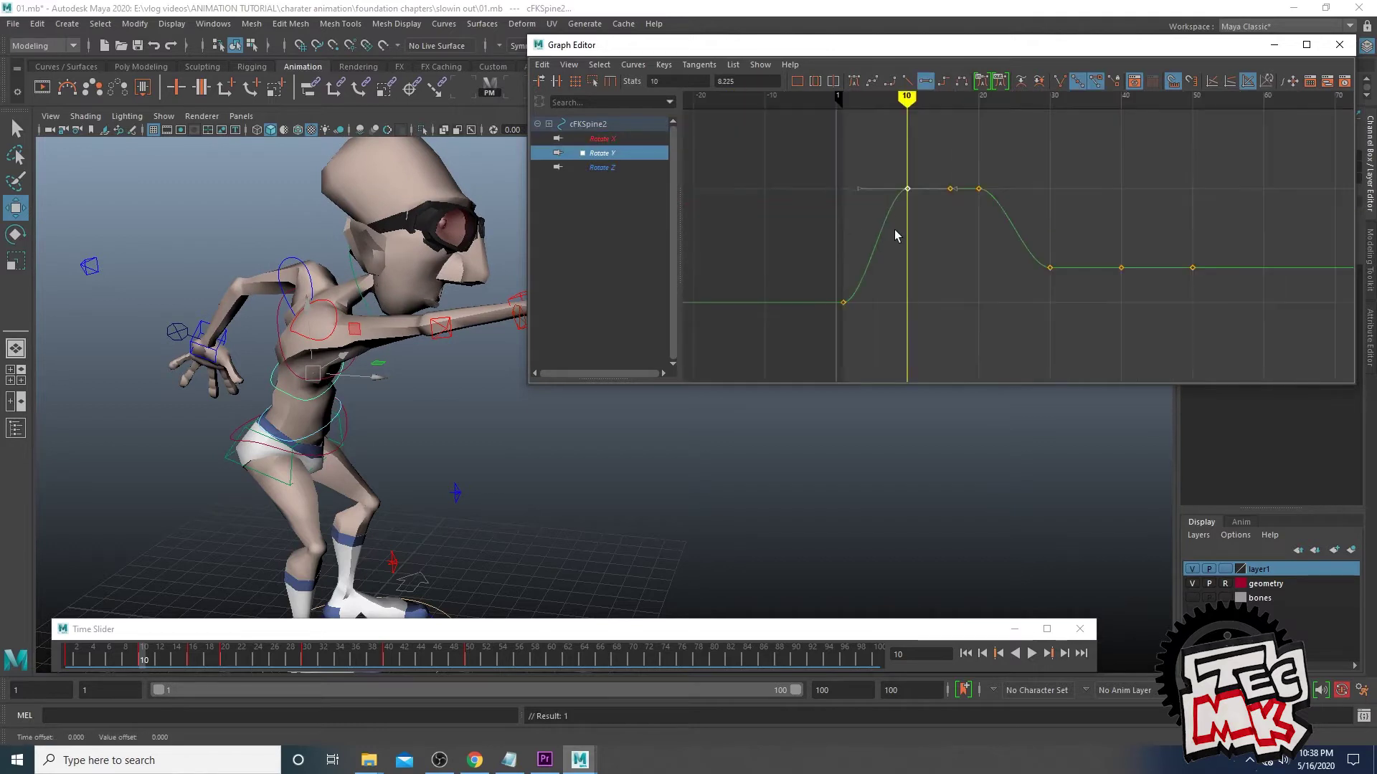
left_click(602, 167)
left_click_drag(886, 154, 903, 203)
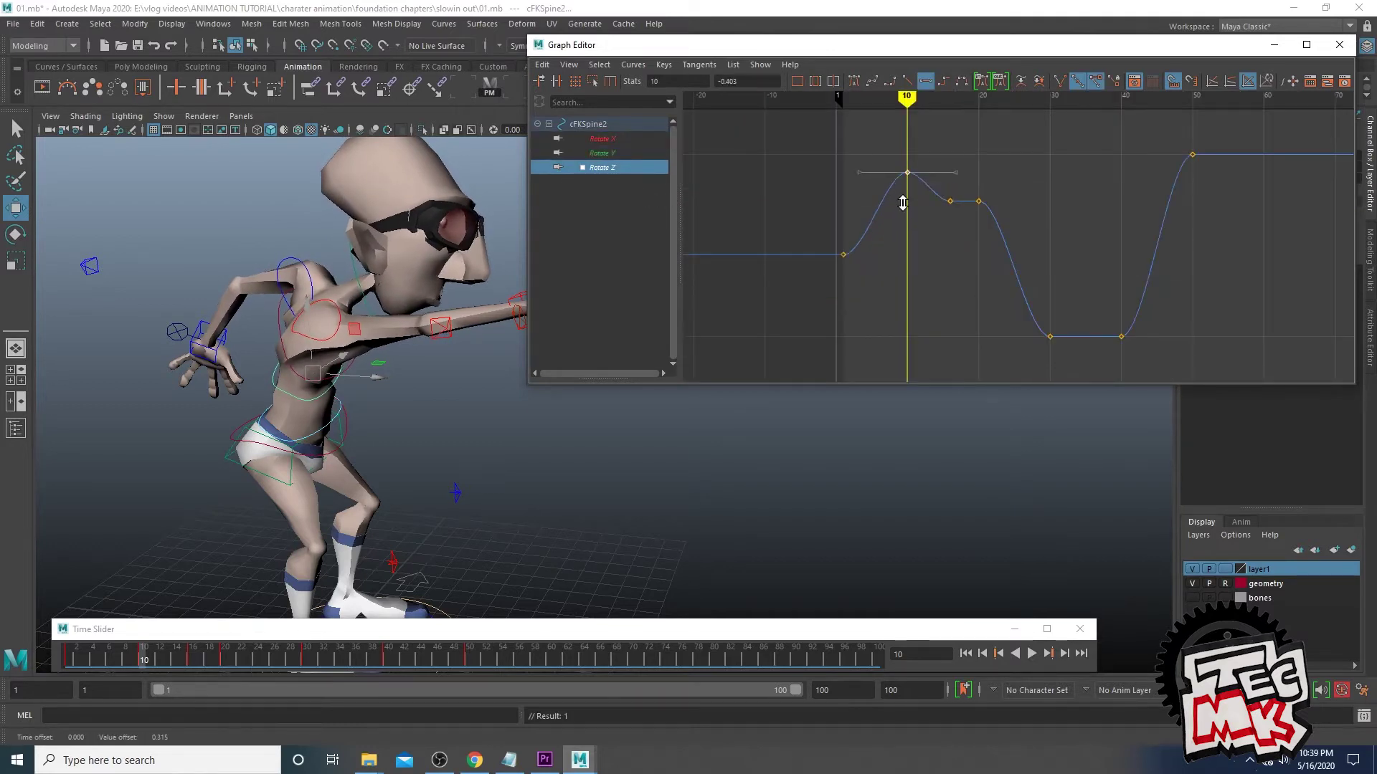
Overshoot the shoulder control's rotation keys at frame 10, raising Rotate X and lowering Rotate Z to about 1.26
left_click(286, 347)
left_click(606, 153)
left_click(602, 182)
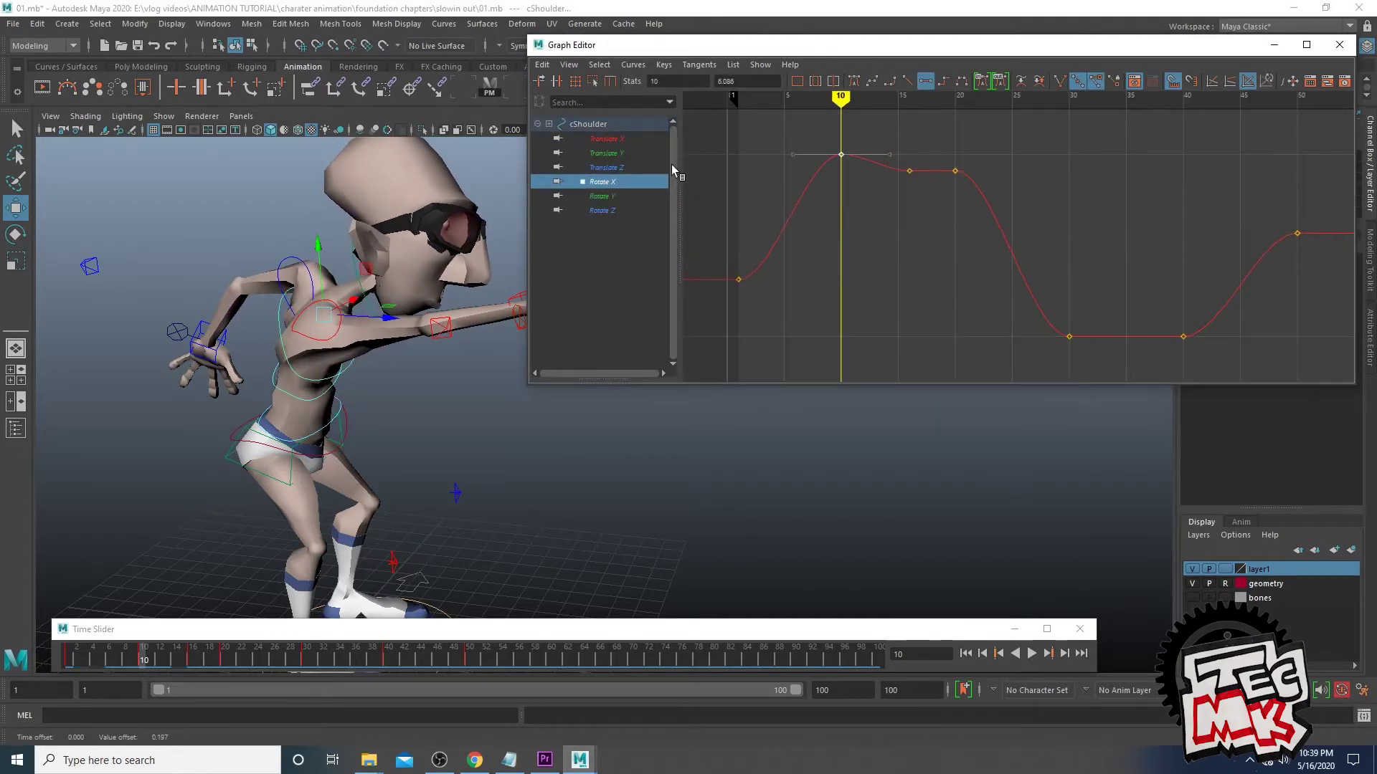
left_click(602, 196)
left_click(602, 210)
left_click_drag(817, 298, 858, 360)
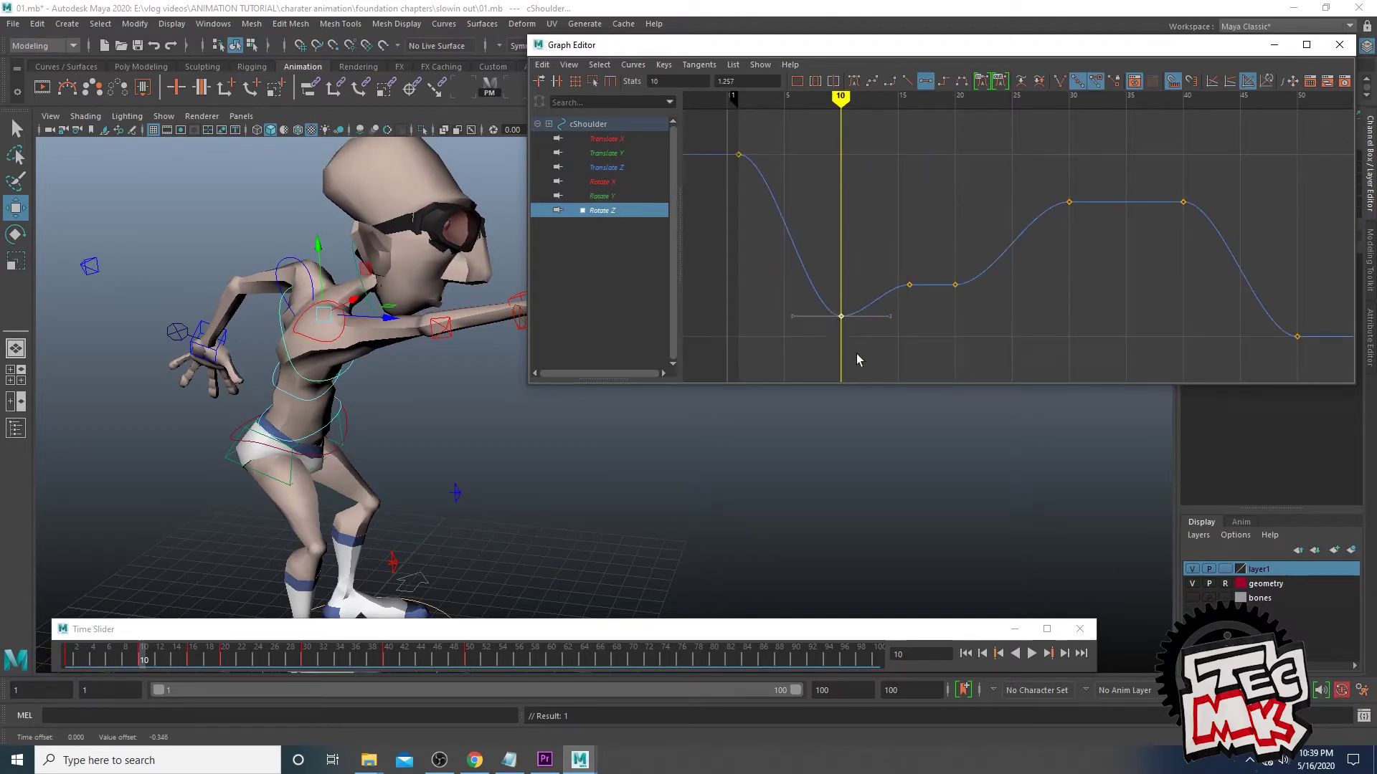
left_click_drag(452, 375, 424, 402, "alt")
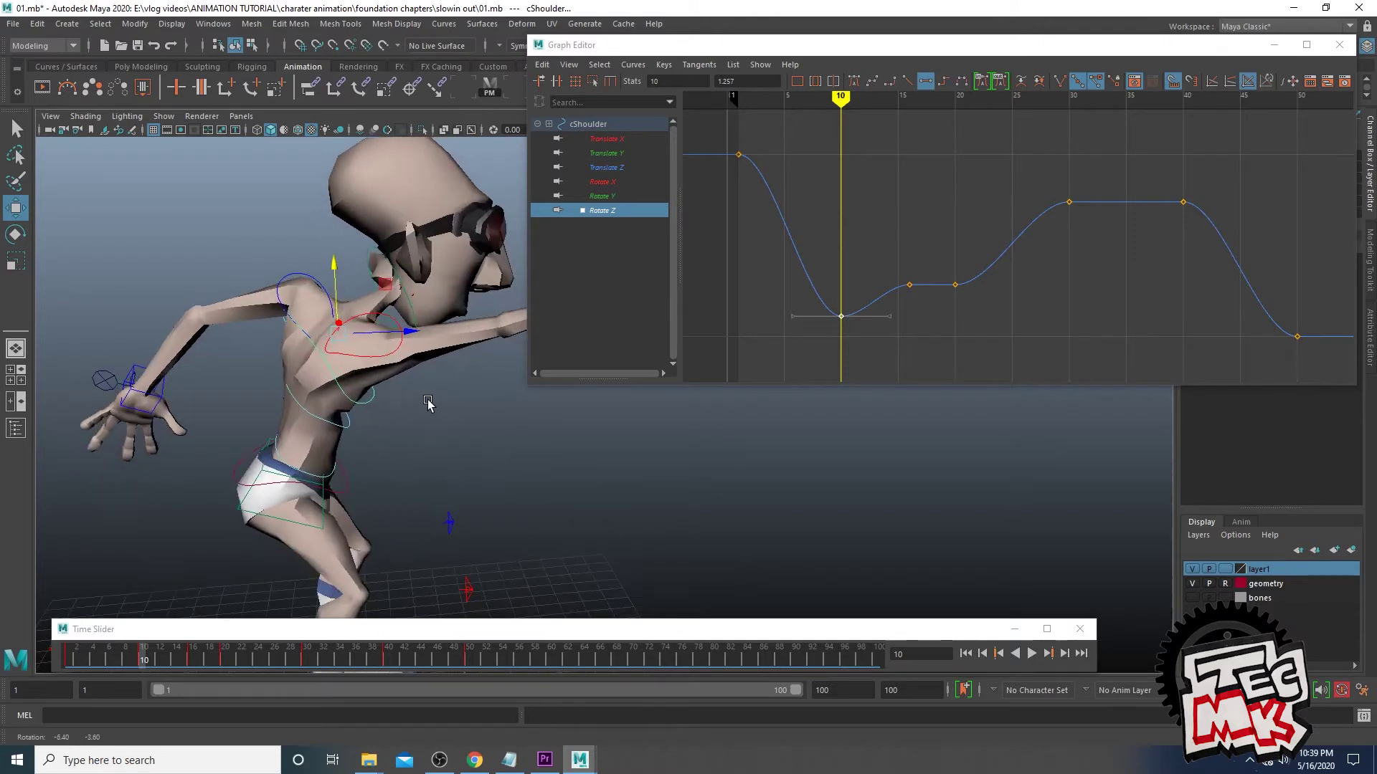
Select the neck control and raise its Rotate X key at frame 10 slightly above the held value
left_click(442, 317)
left_click_drag(808, 133, 844, 176)
left_click(616, 140)
left_click_drag(752, 295, 712, 273)
left_click_drag(819, 159, 852, 210)
middle_click_drag(837, 200, 836, 185)
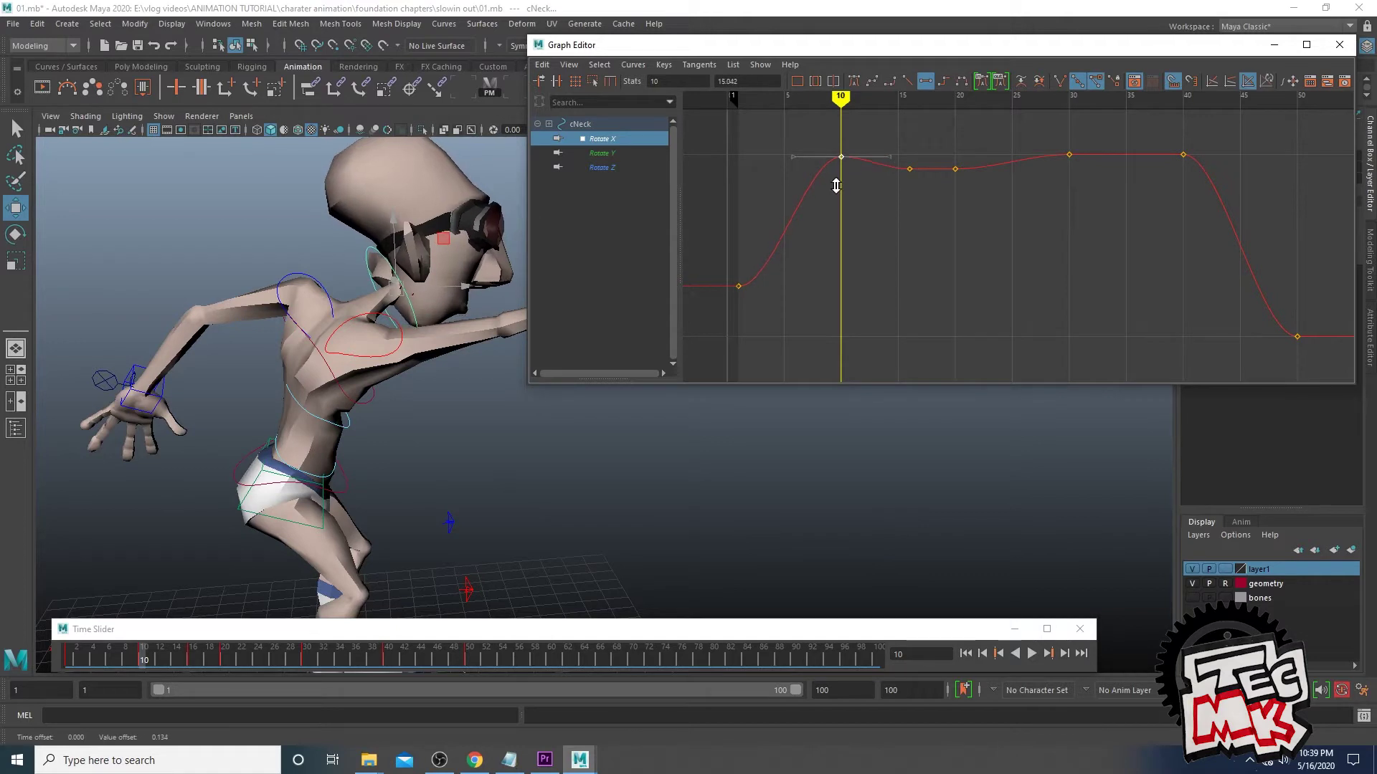
Lower the neck's Rotate Y and Rotate Z keys at frame 10, bringing Rotate Z to about 6.34
left_click(607, 154)
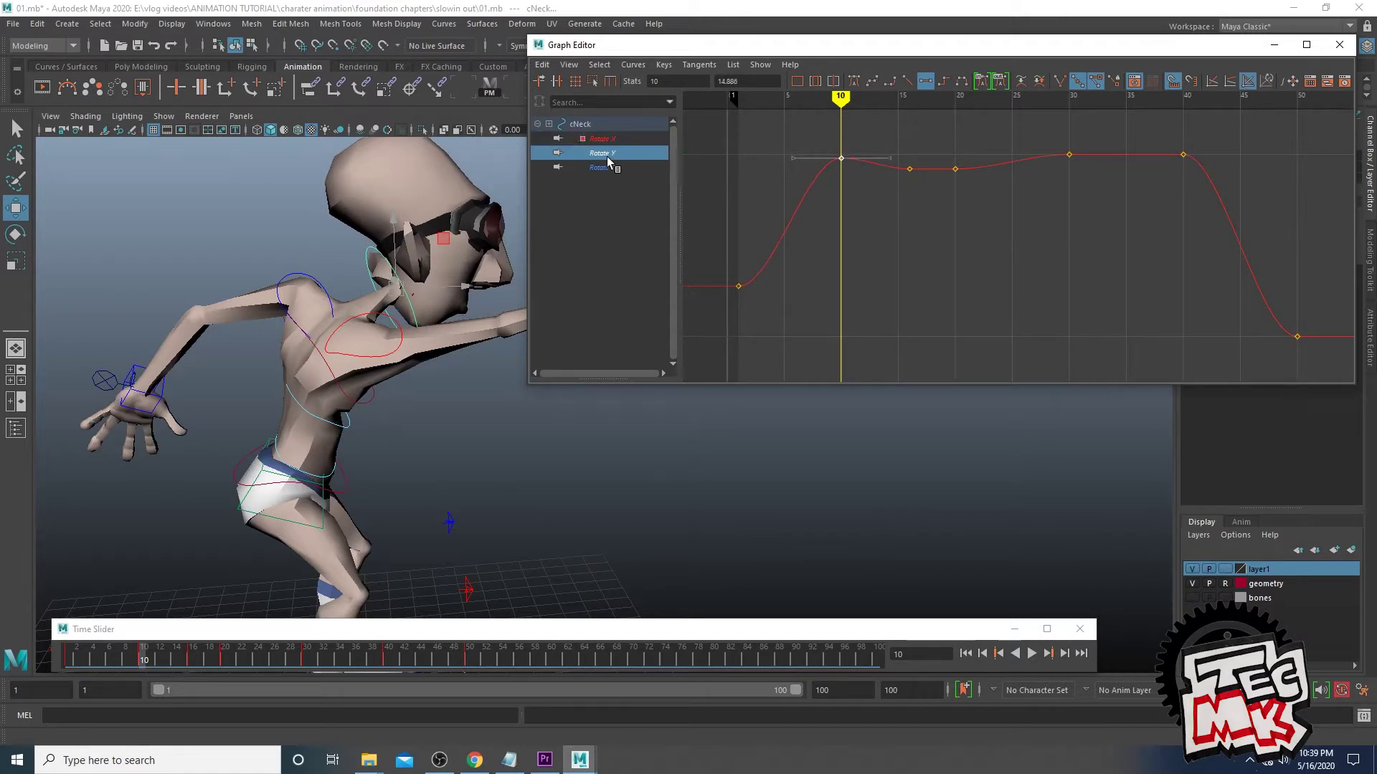
left_click_drag(788, 262, 860, 355)
middle_click_drag(842, 349, 839, 366)
left_click(601, 168)
left_click_drag(799, 198, 853, 254)
middle_click_drag(838, 238, 837, 252)
Play back the animation from the side to review the overshoot, and return to frame 1
left_click_drag(449, 482, 412, 502, "alt")
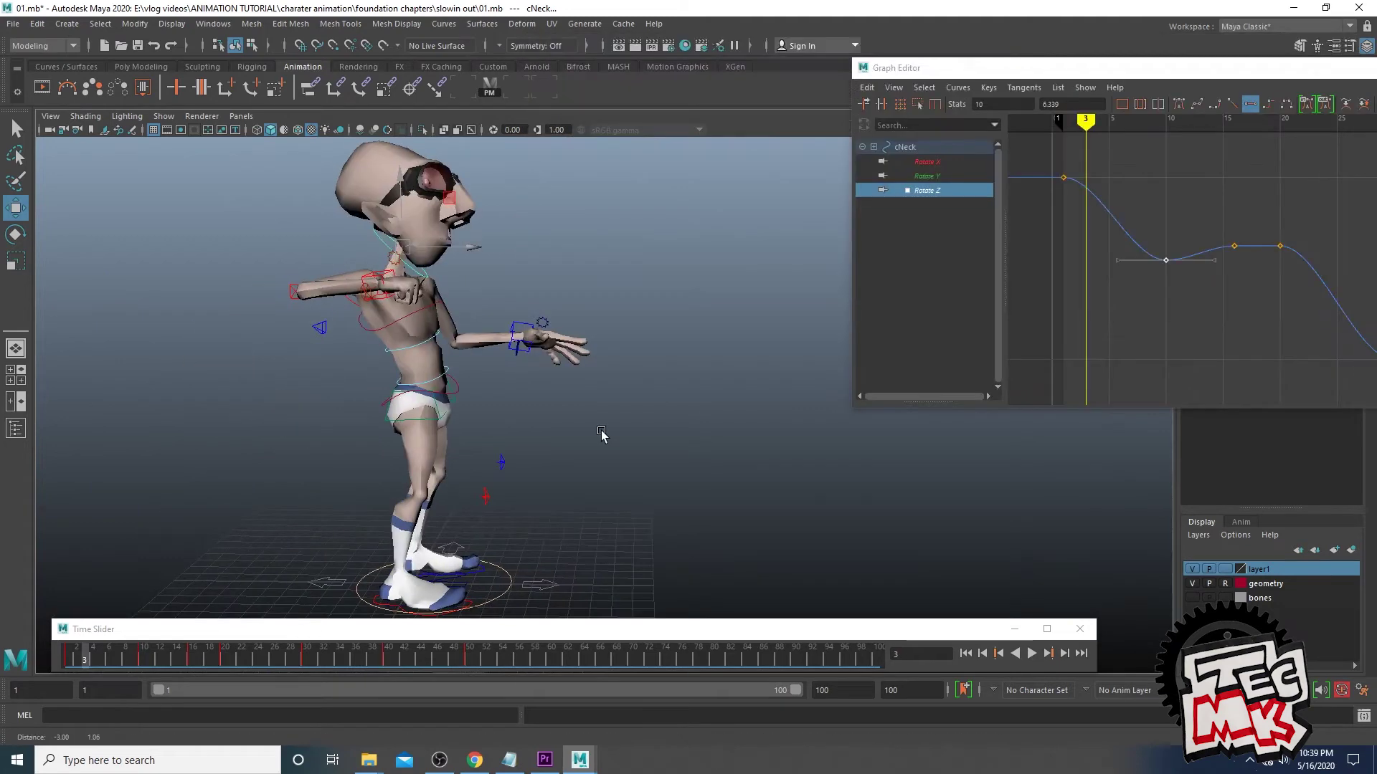
left_click_drag(599, 430, 572, 450, "alt")
key("alt+v")
left_click(65, 663)
left_click_drag(459, 441, 500, 403, "alt")
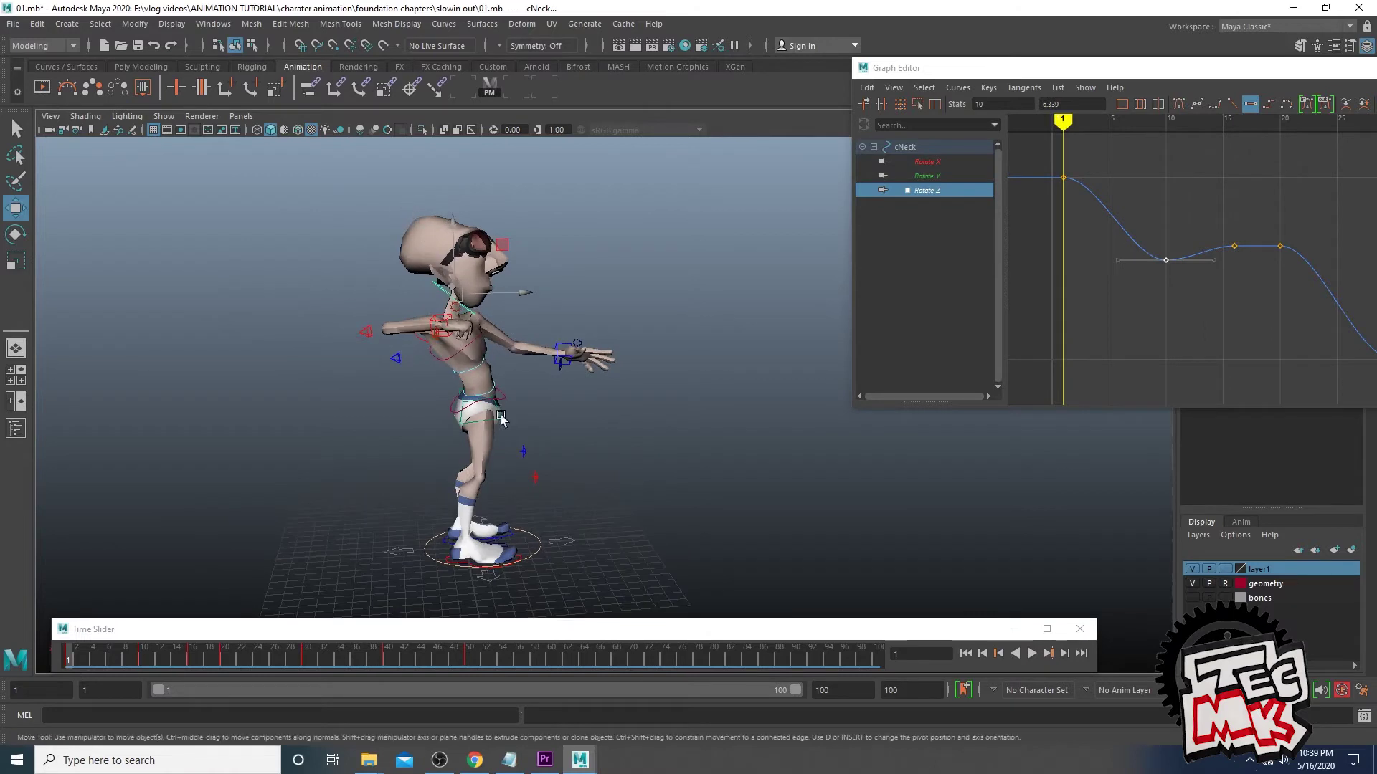
Play the opening move, select the center-of-gravity control at the hips, and stop at frame 10
key("alt+v")
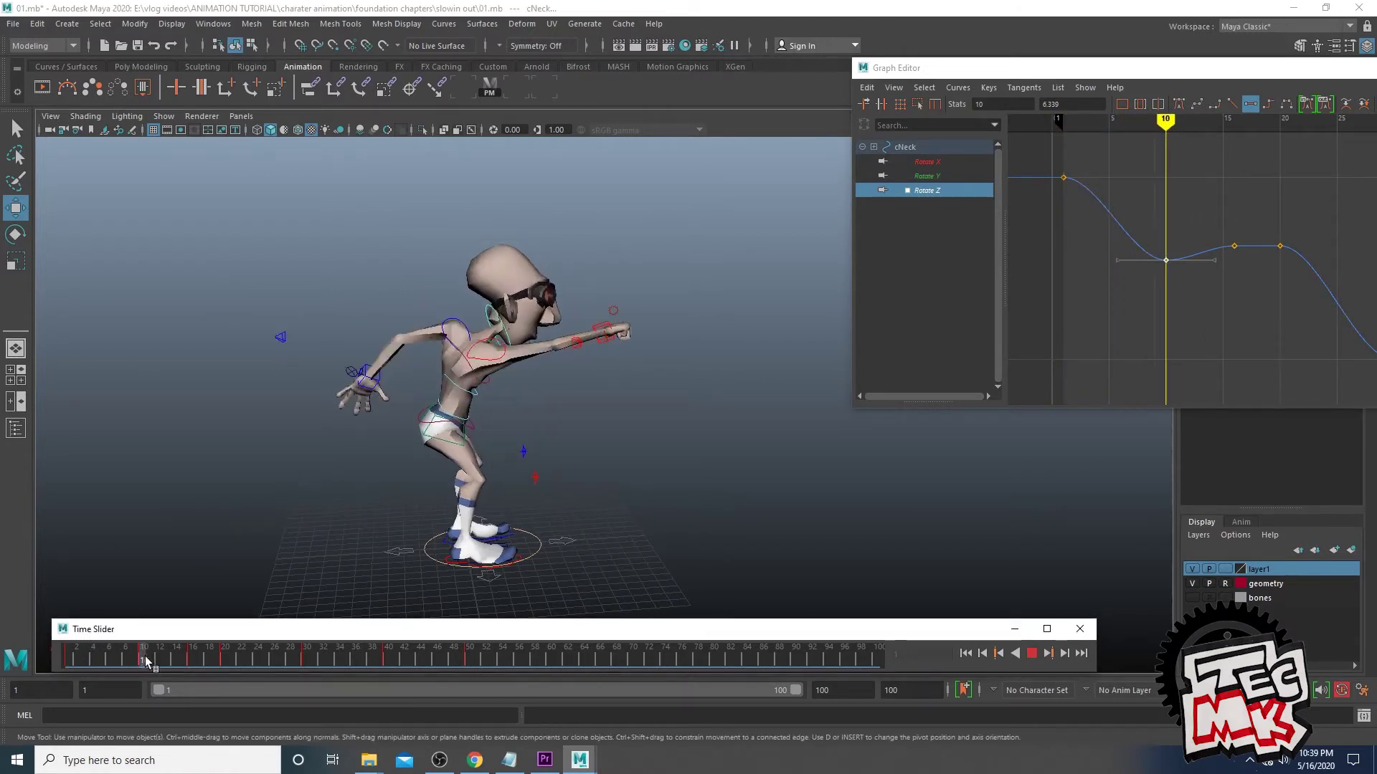
left_click_drag(178, 659, 122, 665)
key("Escape")
left_click(470, 422)
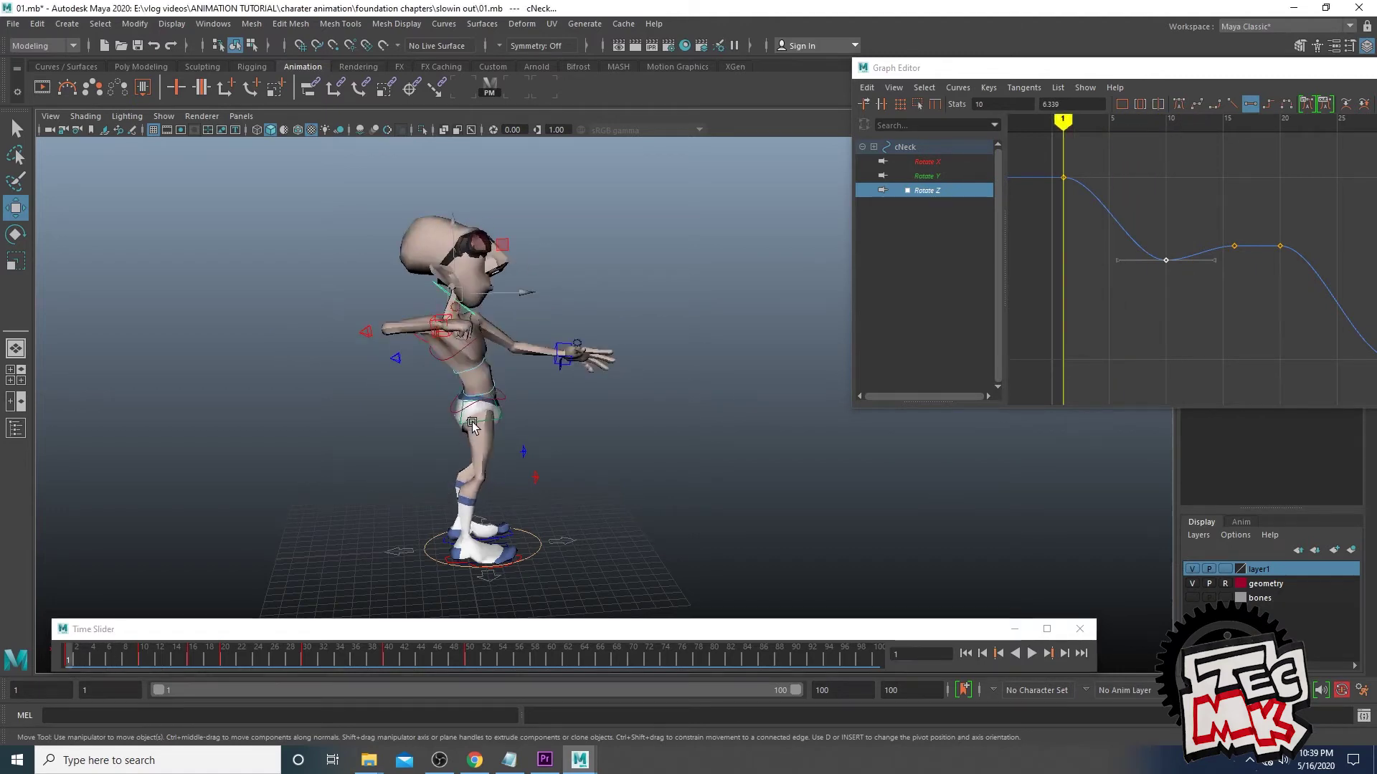
scroll(517, 439, "up", 2)
scroll(555, 426, "up", 2)
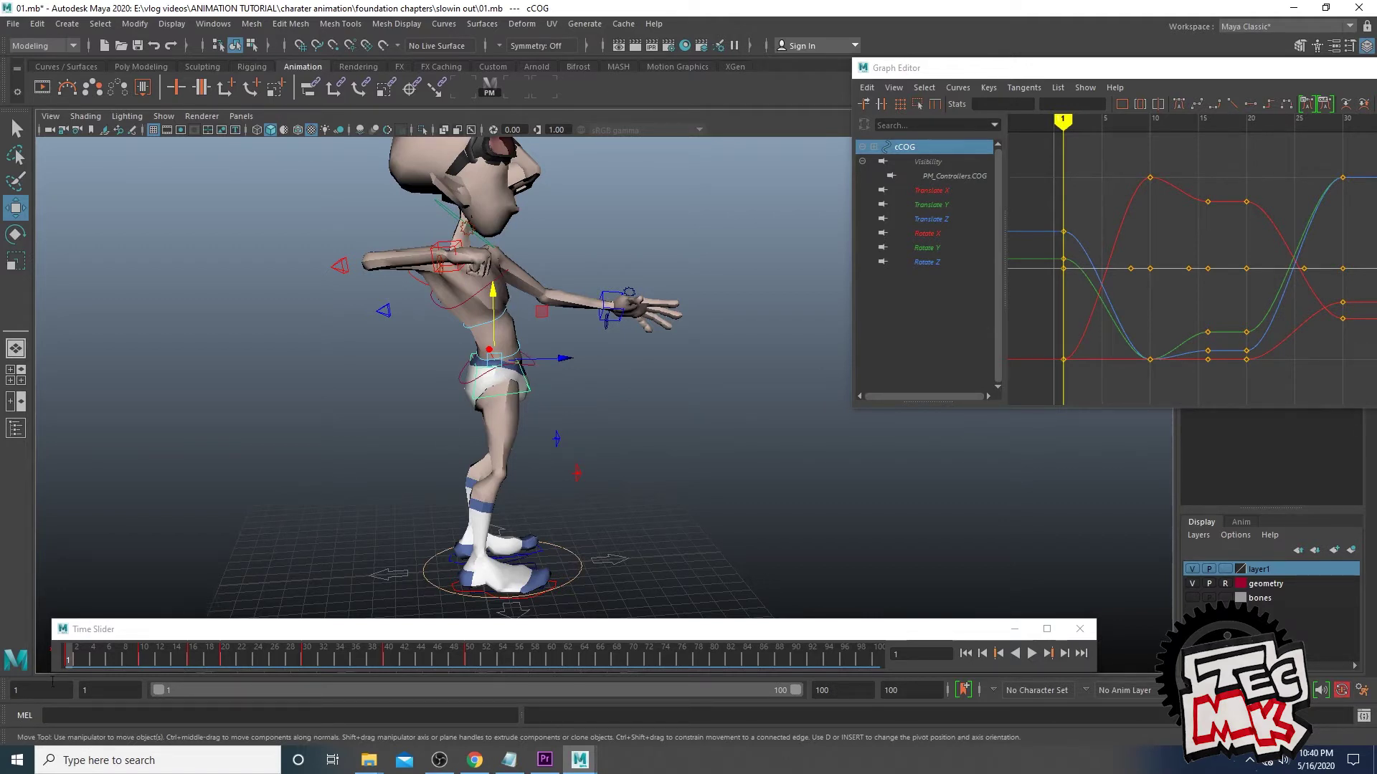
key("alt+v")
mouse_move(133, 656)
left_mouse_down()
mouse_move(63, 660)
mouse_move(178, 664)
mouse_move(70, 657)
mouse_move(178, 661)
mouse_move(84, 670)
mouse_move(144, 661)
left_mouse_up()
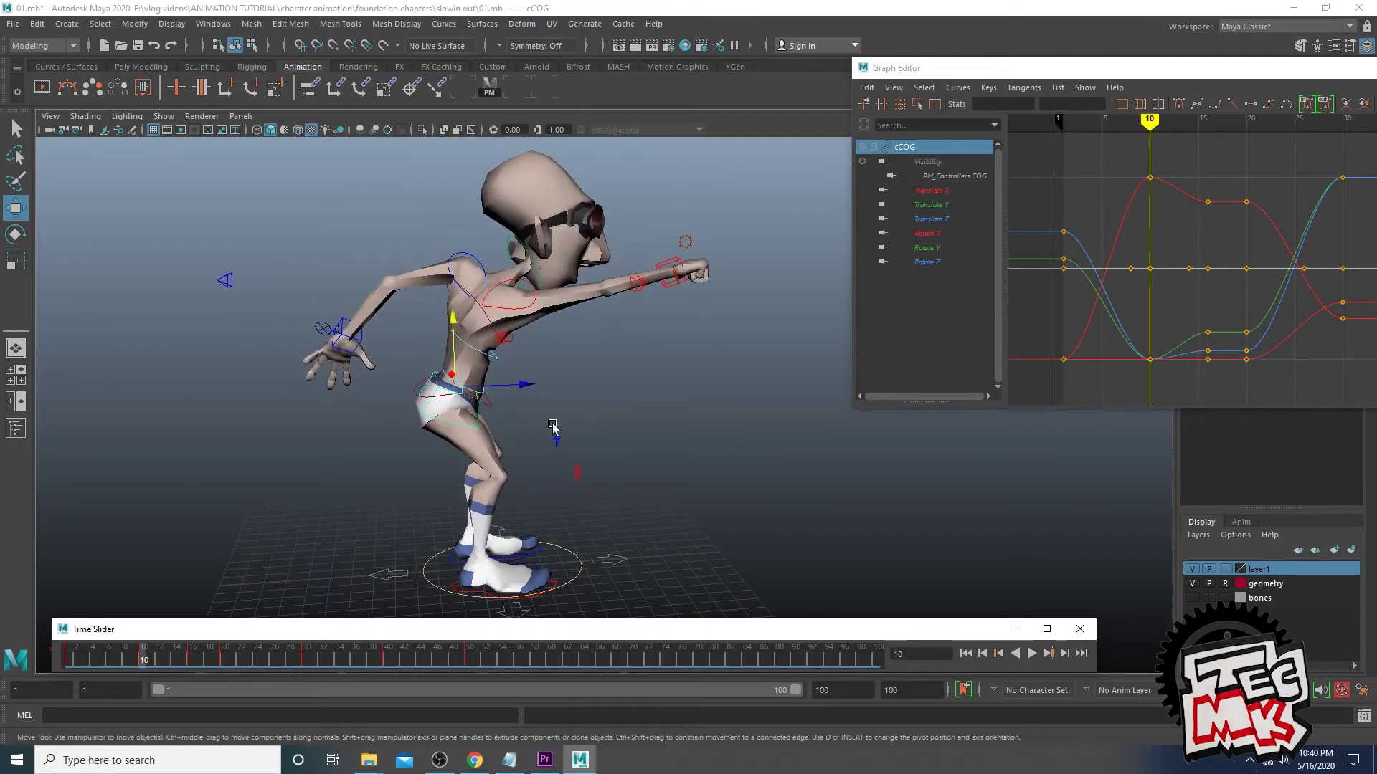
Try to lower the center-of-gravity control's Translate Z key at frame 10 further, and undo the change
left_click(931, 219)
left_click_drag(1123, 326, 1153, 373)
middle_click_drag(1153, 373, 1148, 421, "shift")
key("ctrl+z")
left_click_drag(626, 411, 620, 411, "alt")
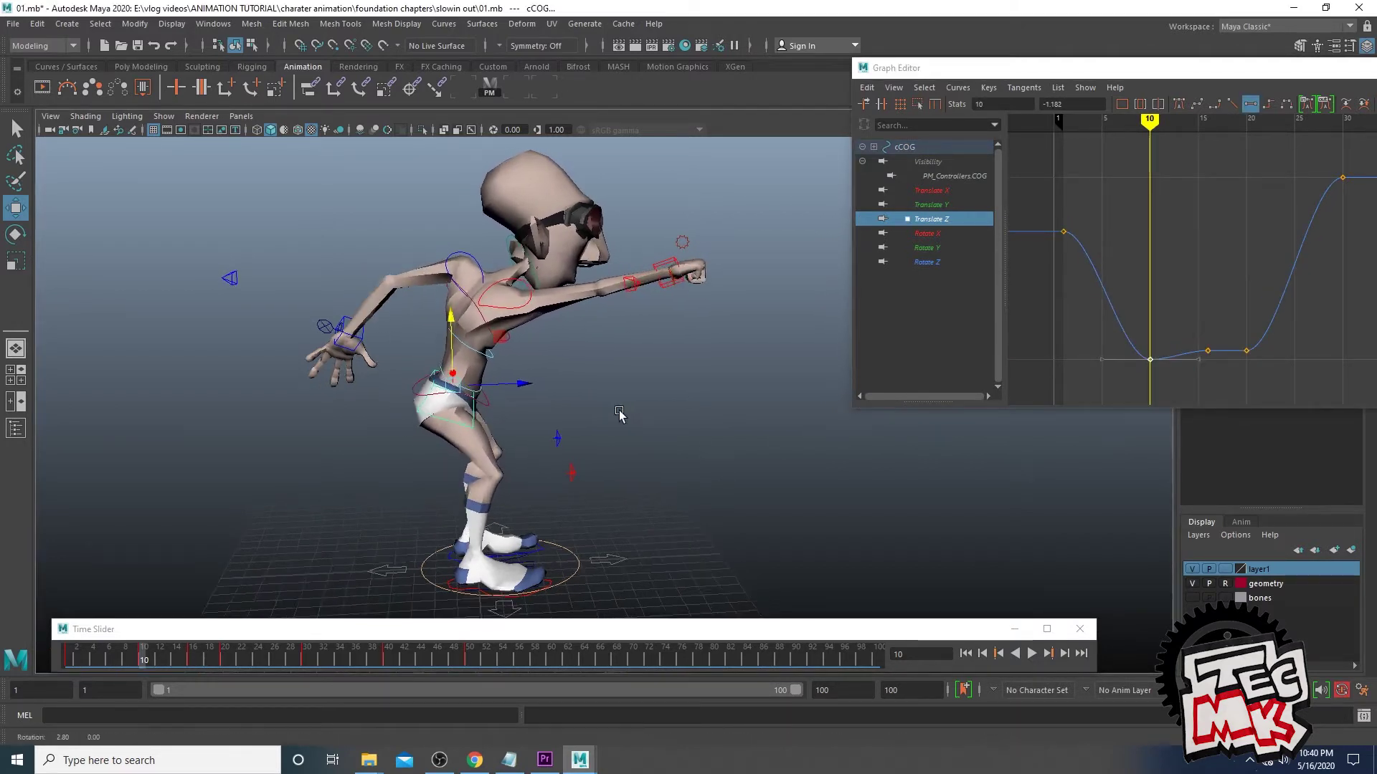
left_click(620, 413)
Select the left wrist control and raise its frame 10 keys, Translate X to about 6.81 and Translate Z to about 3.87
left_click(349, 330)
left_click_drag(896, 67, 832, 53)
left_click_drag(1035, 138, 1101, 198)
middle_click_drag(1083, 188, 1083, 166, "shift")
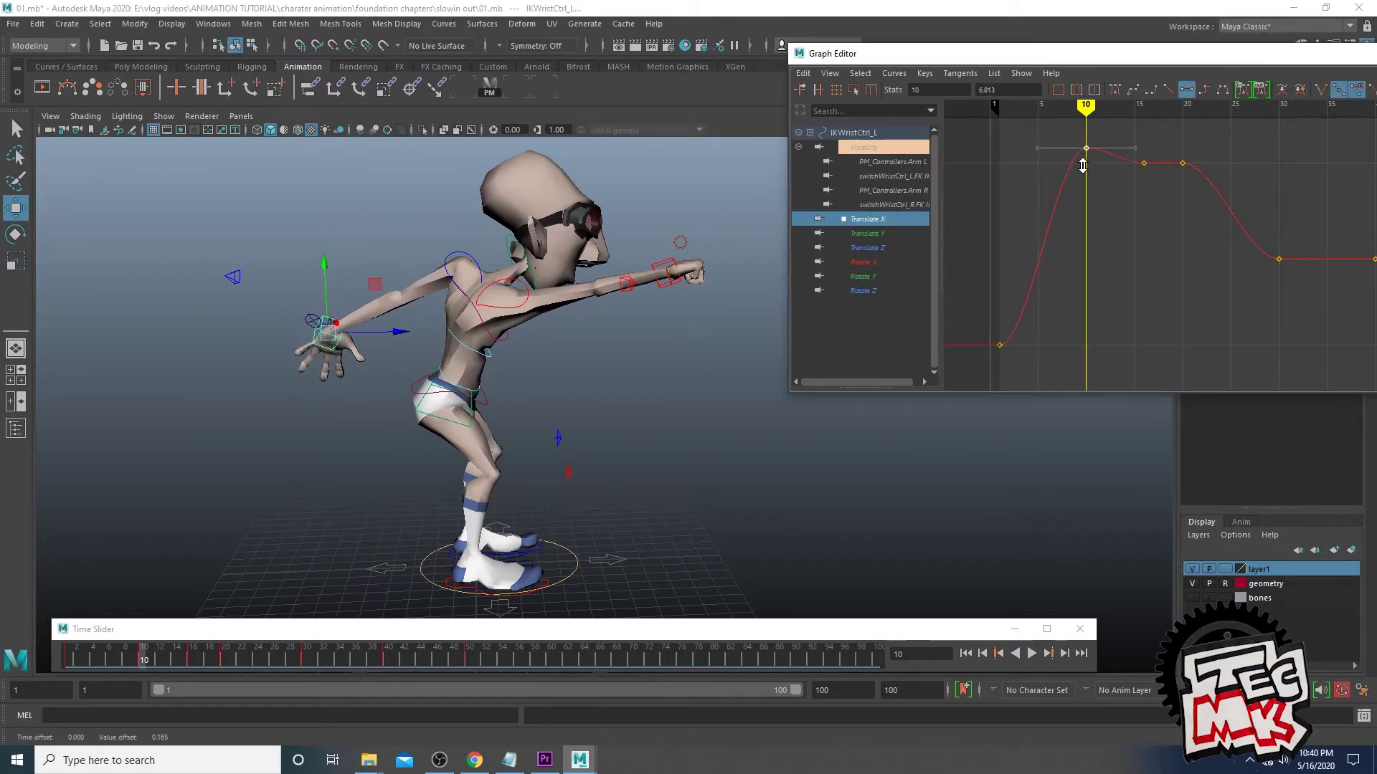
left_click(870, 234)
left_click(879, 248)
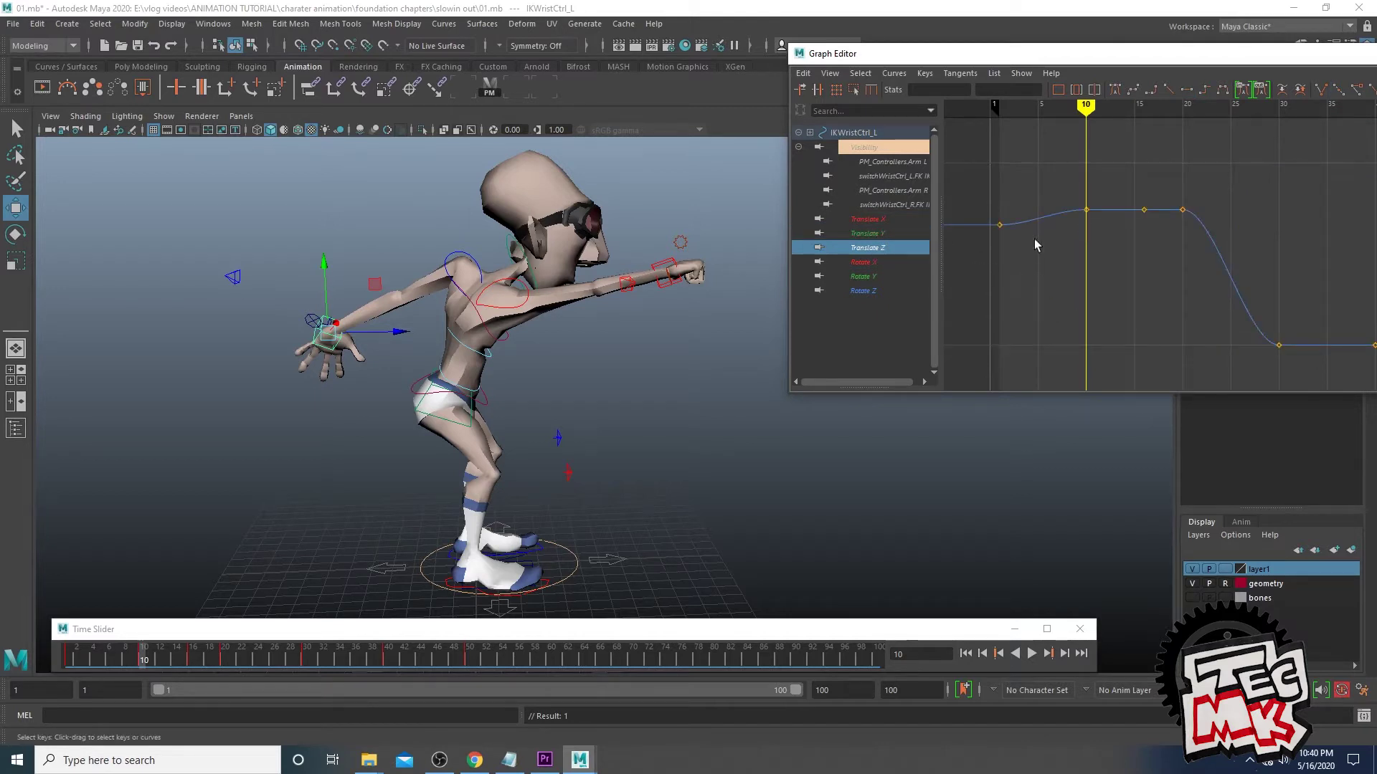
left_click_drag(1096, 224, 1096, 223)
middle_click_drag(1085, 223, 1086, 221, "shift")
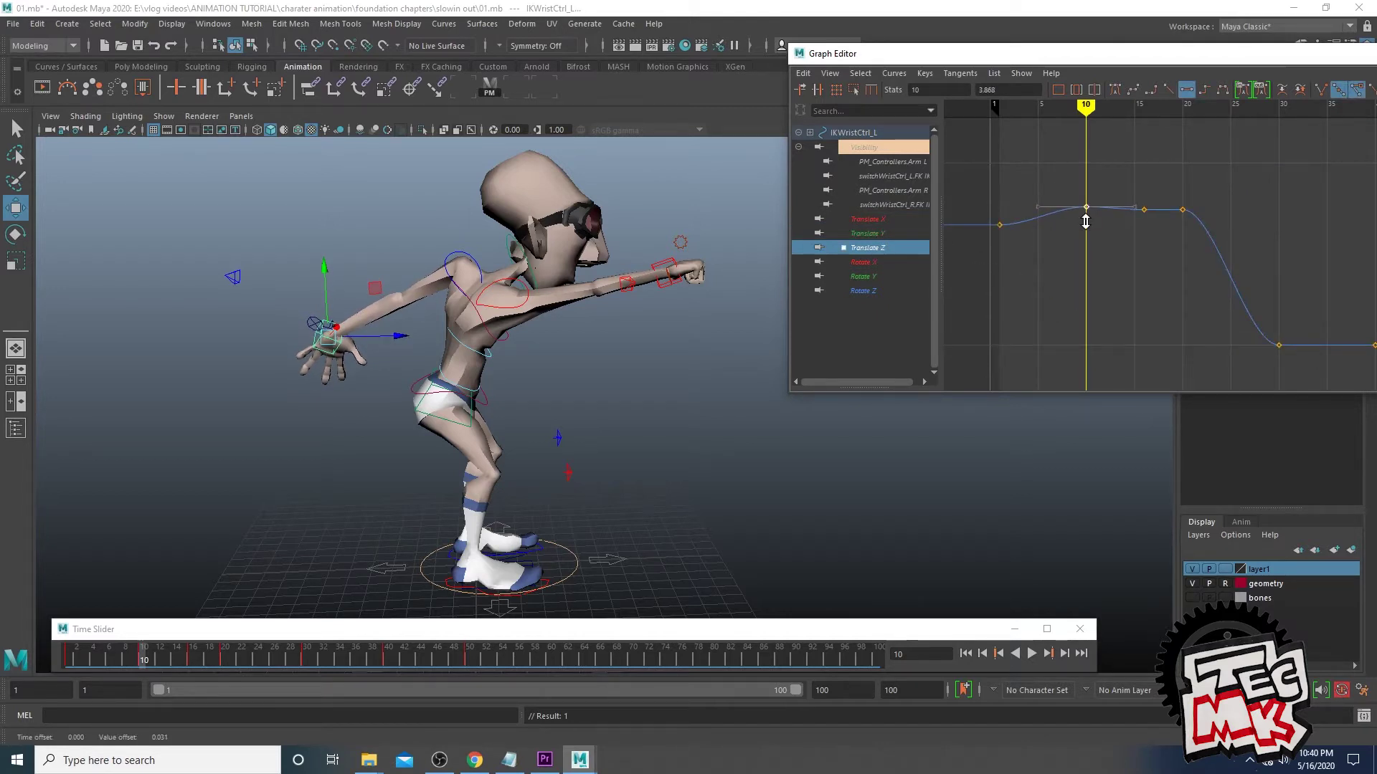
Overshoot the left wrist's rotation keys at frame 10, raising Rotate X and Rotate Y and lowering Rotate Z
left_click(866, 262)
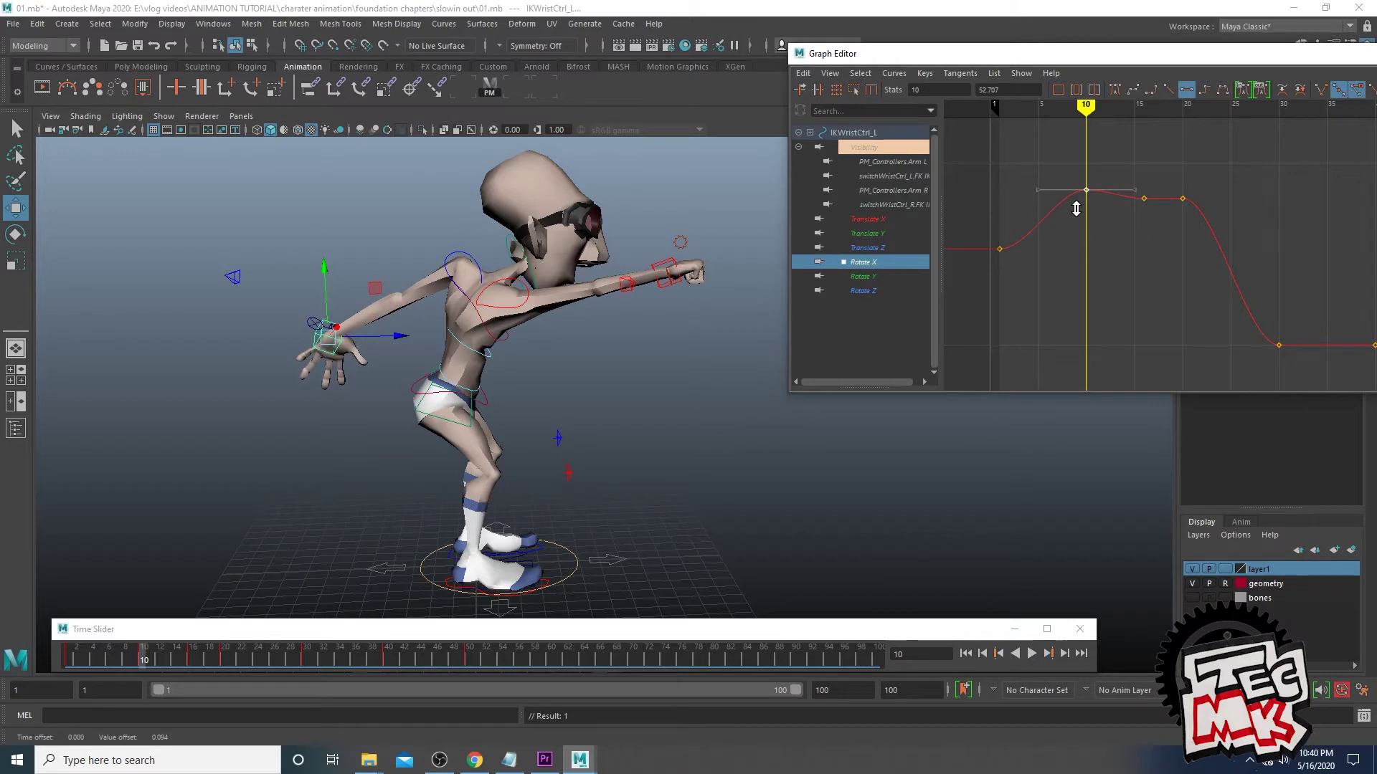
left_click(871, 276)
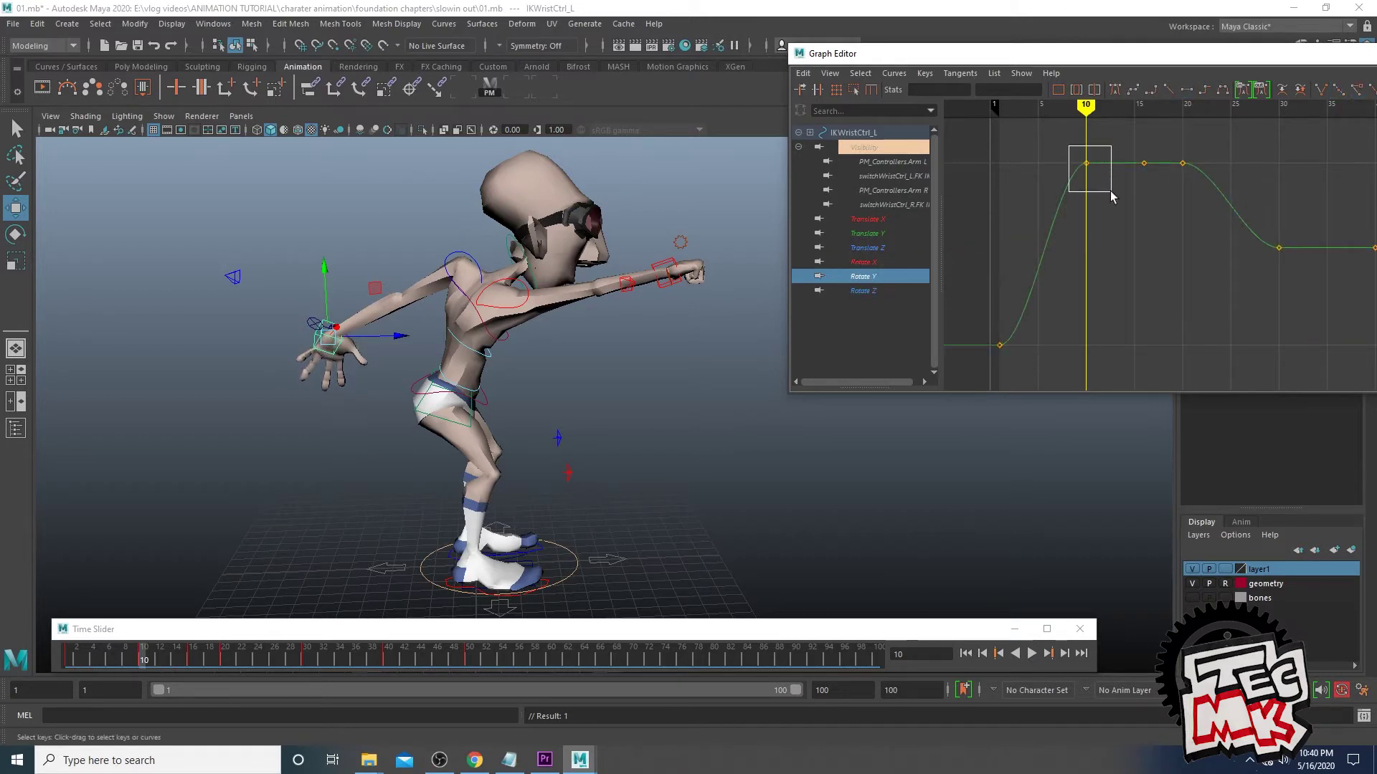
left_click(911, 291)
left_click(1102, 346)
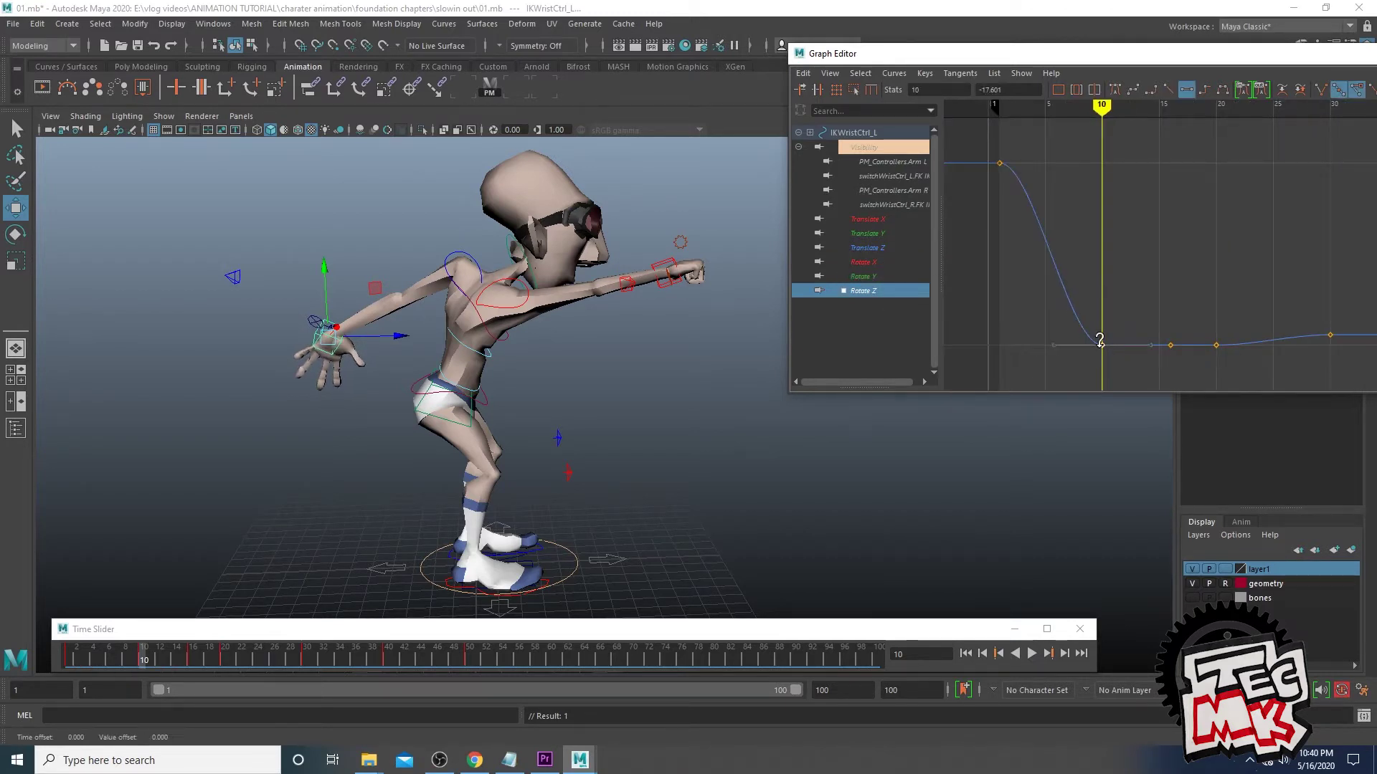
Select the left clavicle control and lower its Rotate X key at frame 10 to about -11.1
left_click(471, 260)
left_click(864, 176)
left_click_drag(1041, 186, 1094, 246)
left_click(871, 191)
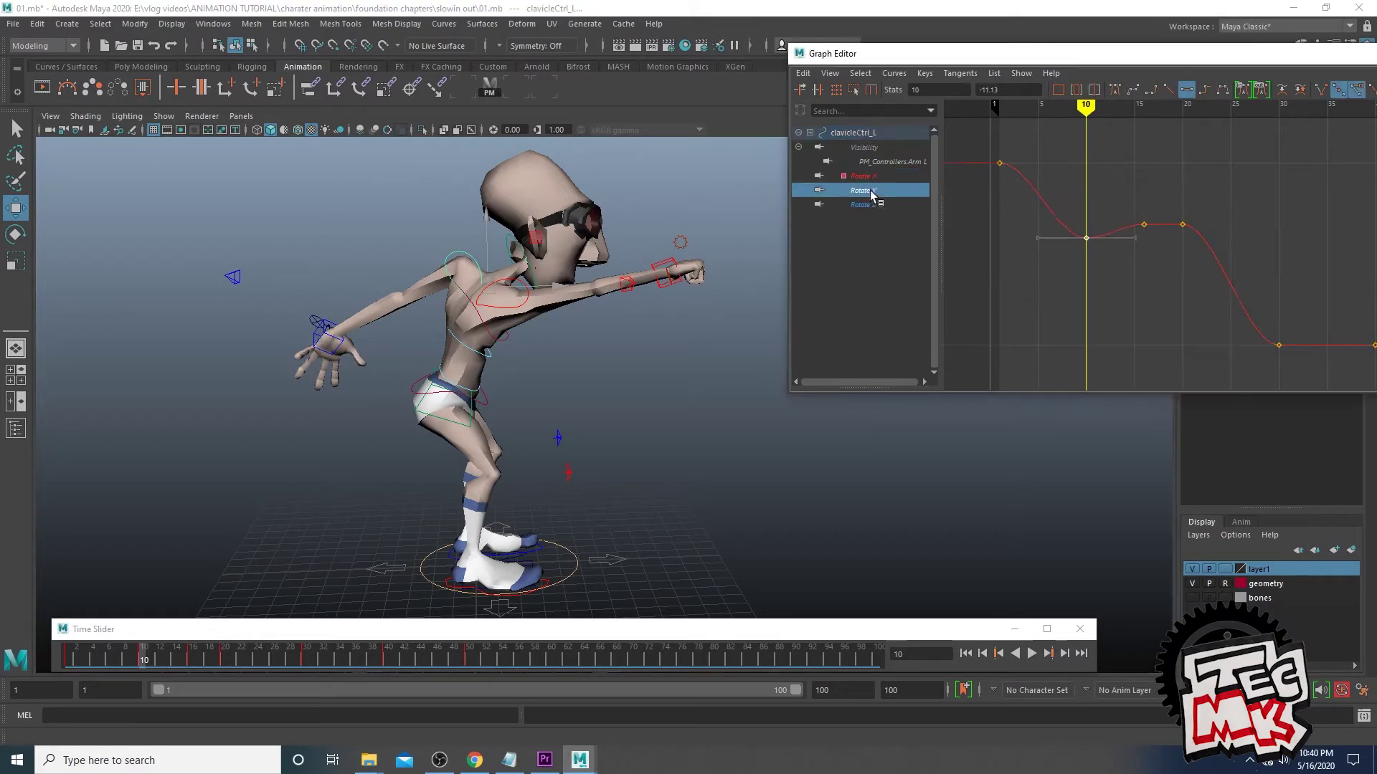
left_click(863, 205)
Select the right clavicle control and lower its Rotate X key at frame 10 to about -47.7
left_click(506, 307)
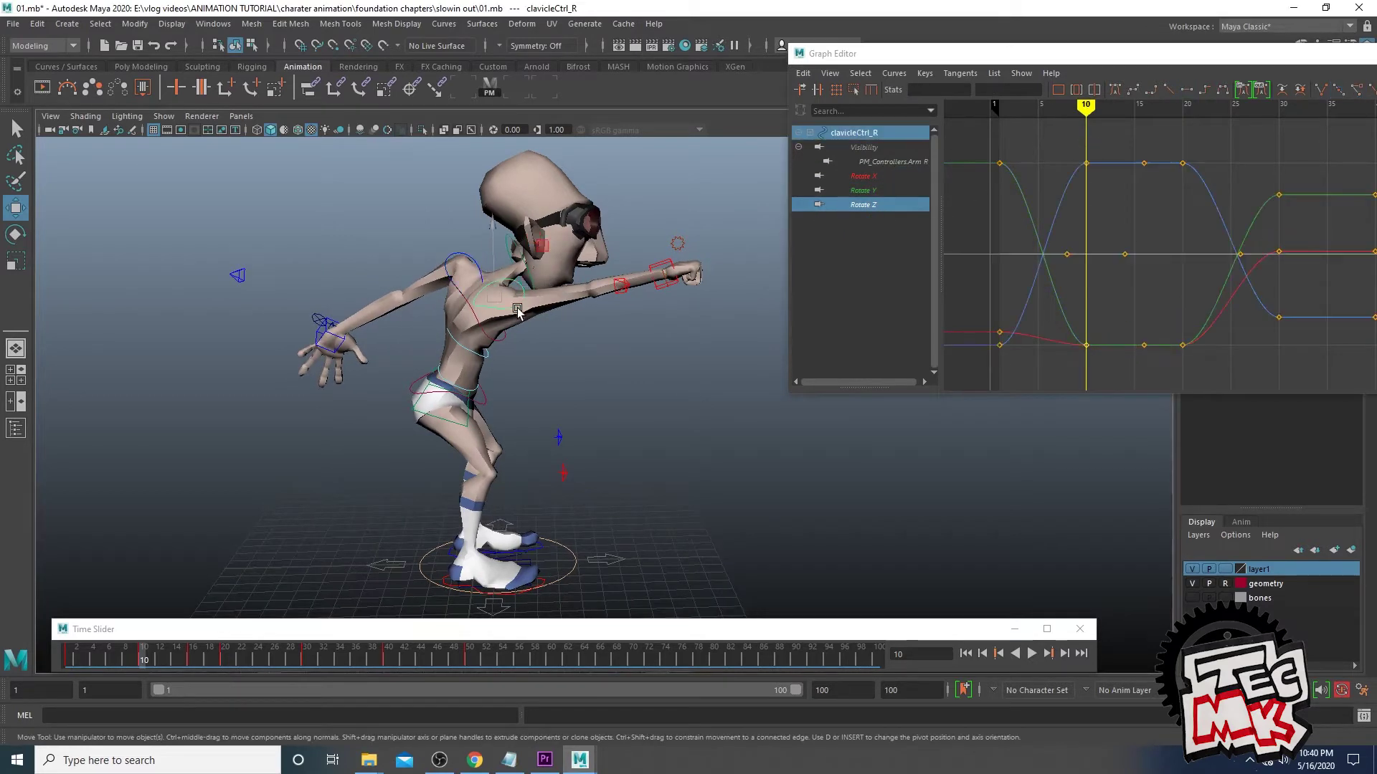
key("f")
left_click(1128, 271)
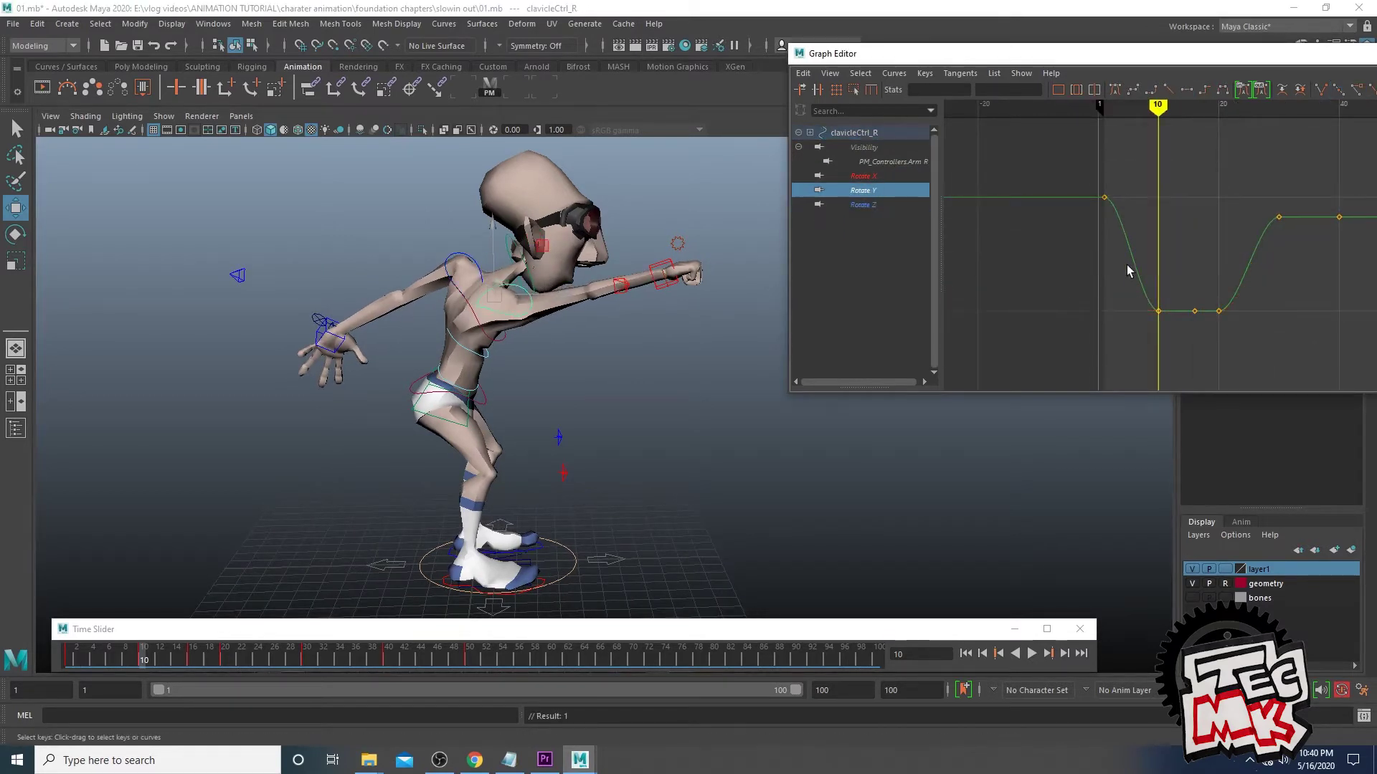
left_click(1137, 301)
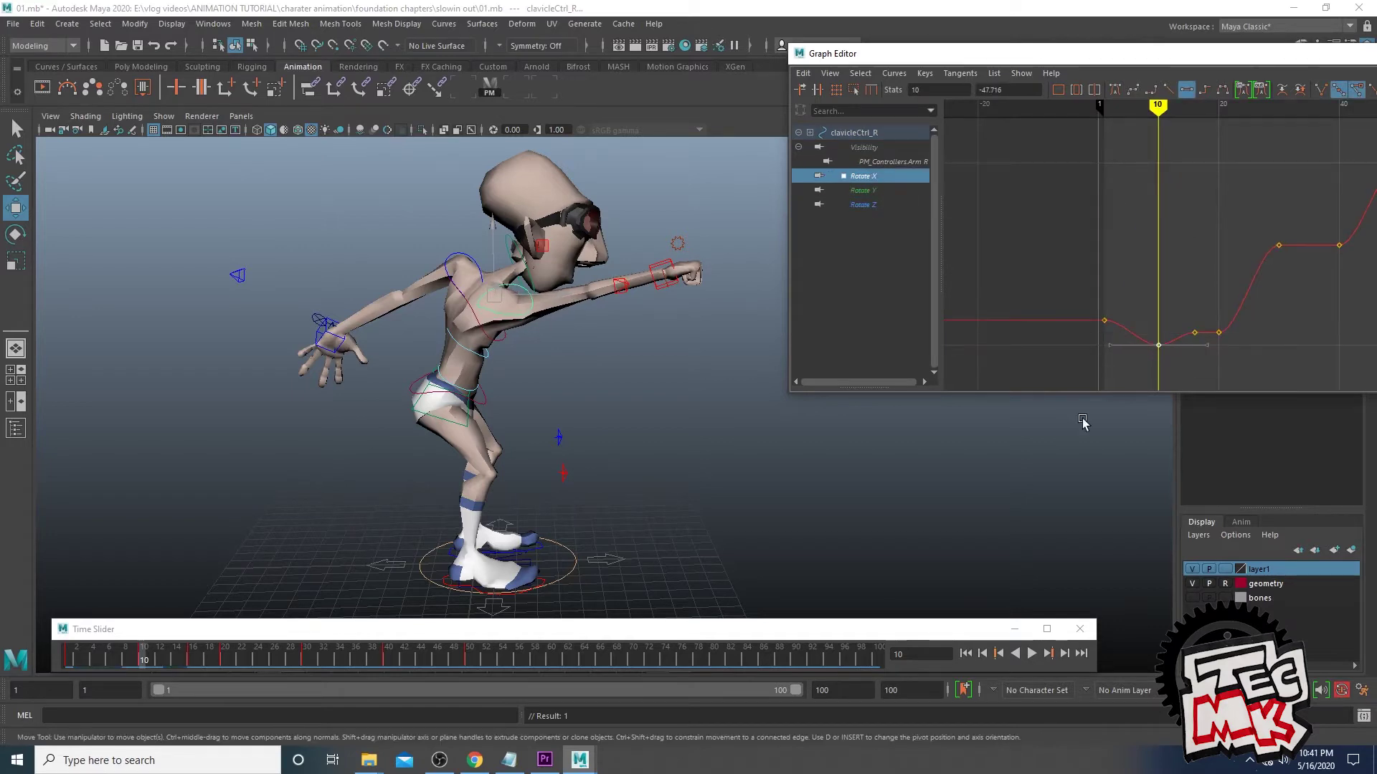
Select the right wrist control and overshoot its Translate X key at frame 10 to about 8.29
left_click_drag(667, 316, 622, 335, "alt")
left_click(596, 319)
left_click(868, 233)
key("f")
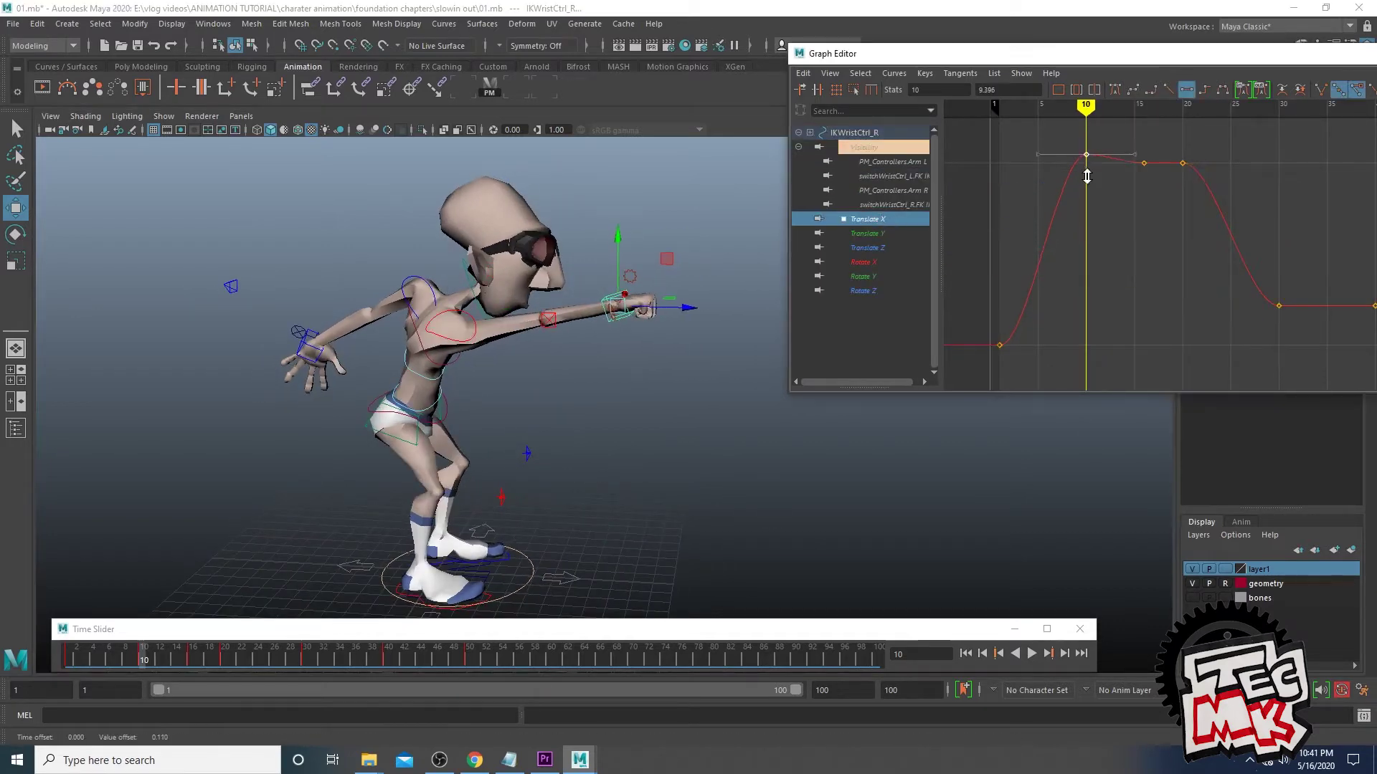
left_click(864, 262)
left_click(1087, 290)
key("ctrl+z")
left_click(867, 276)
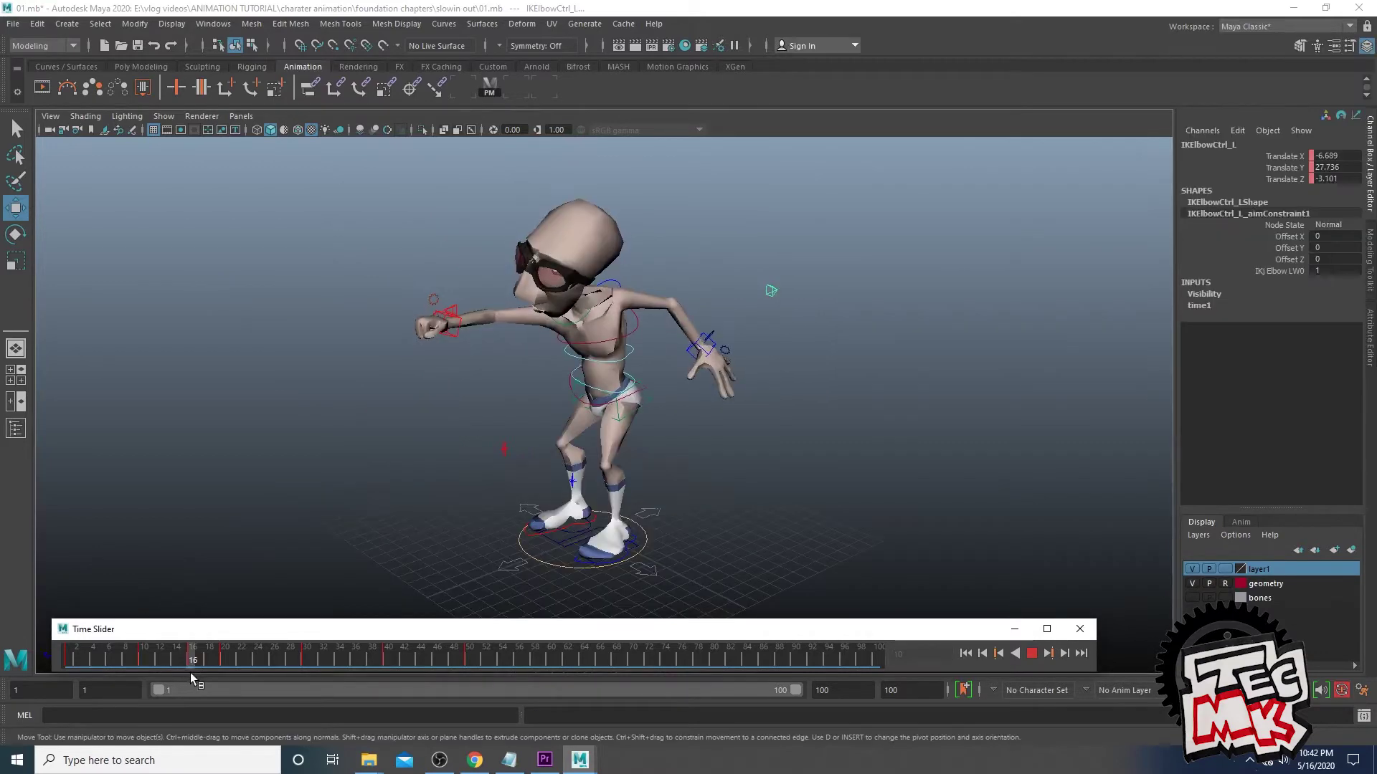
Compare the character's poses at frames 1, 10 and 16 from the side
left_click_drag(106, 677, 69, 681)
left_click_drag(423, 492, 545, 487, "alt")
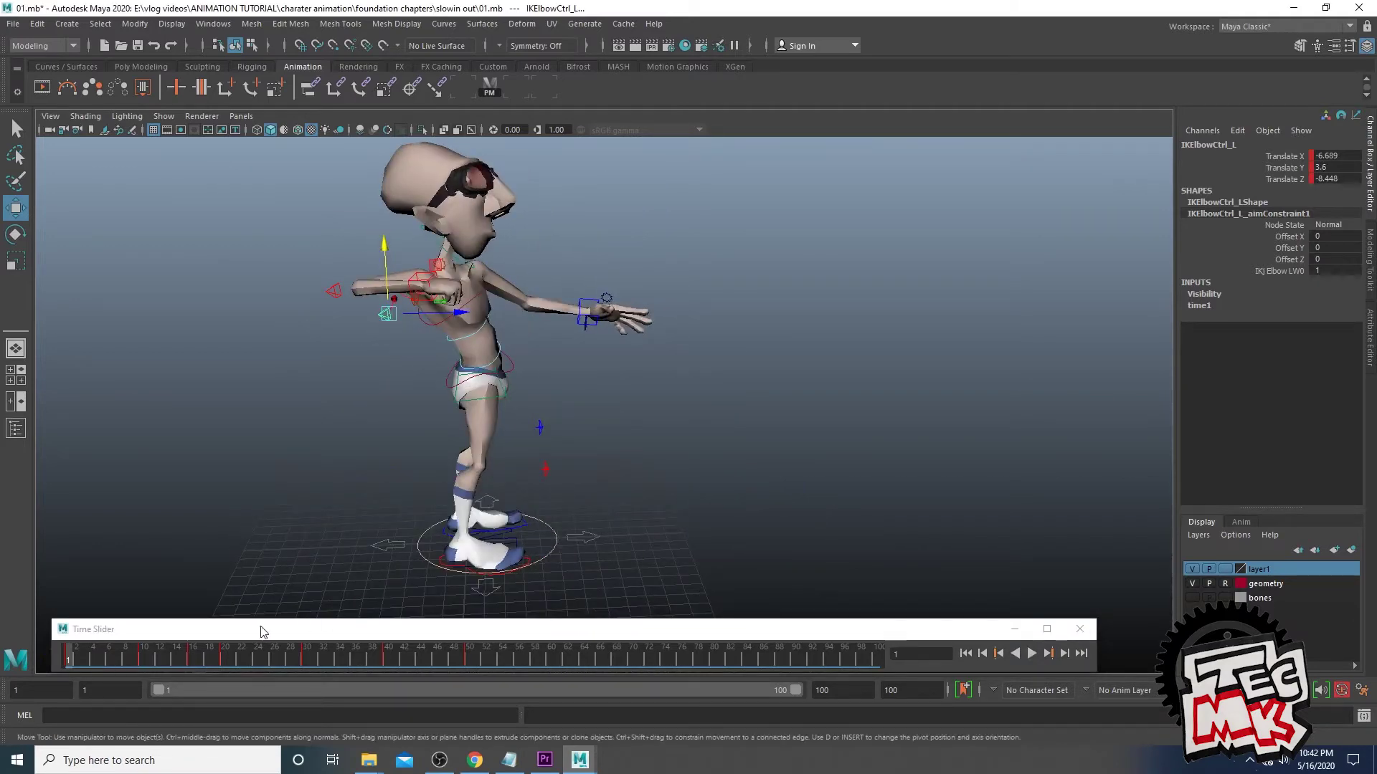
left_click(192, 657)
left_click(70, 659)
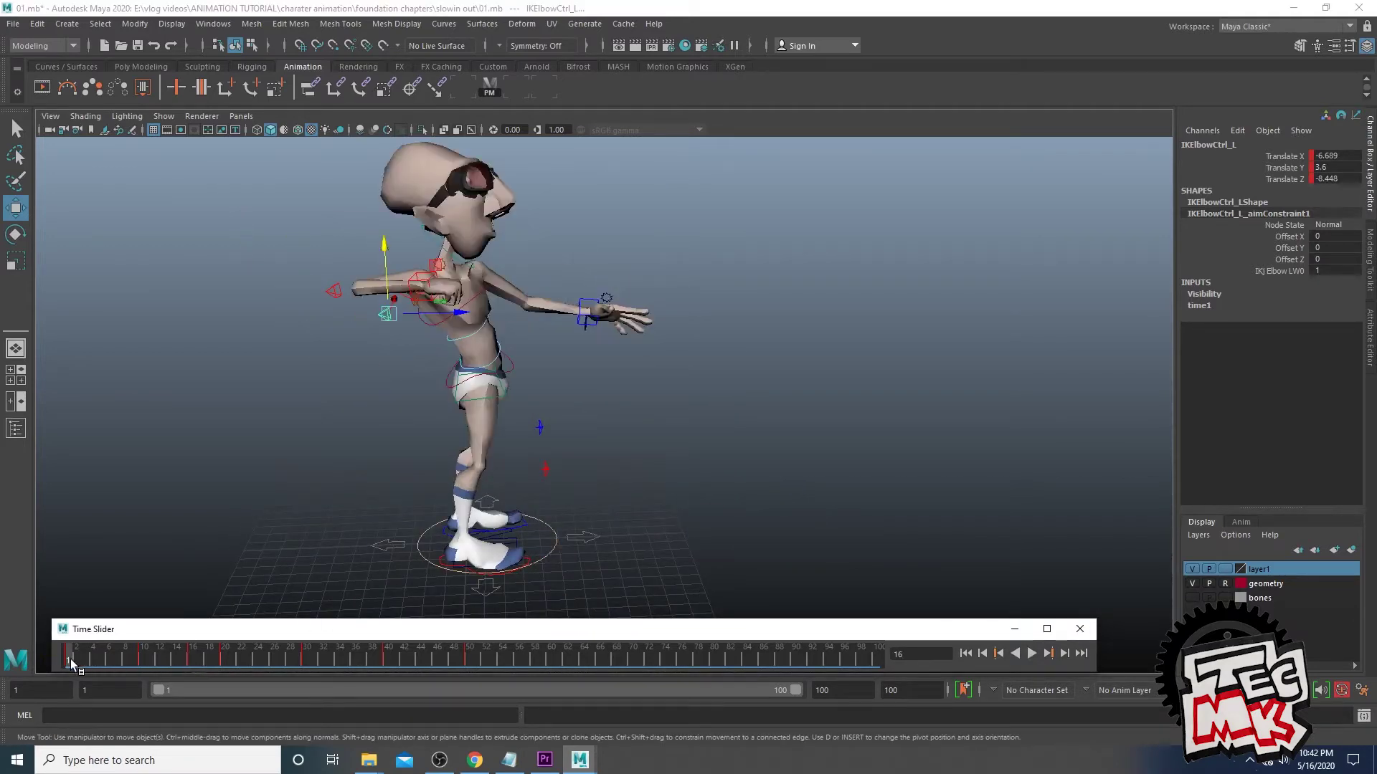
left_click(188, 660)
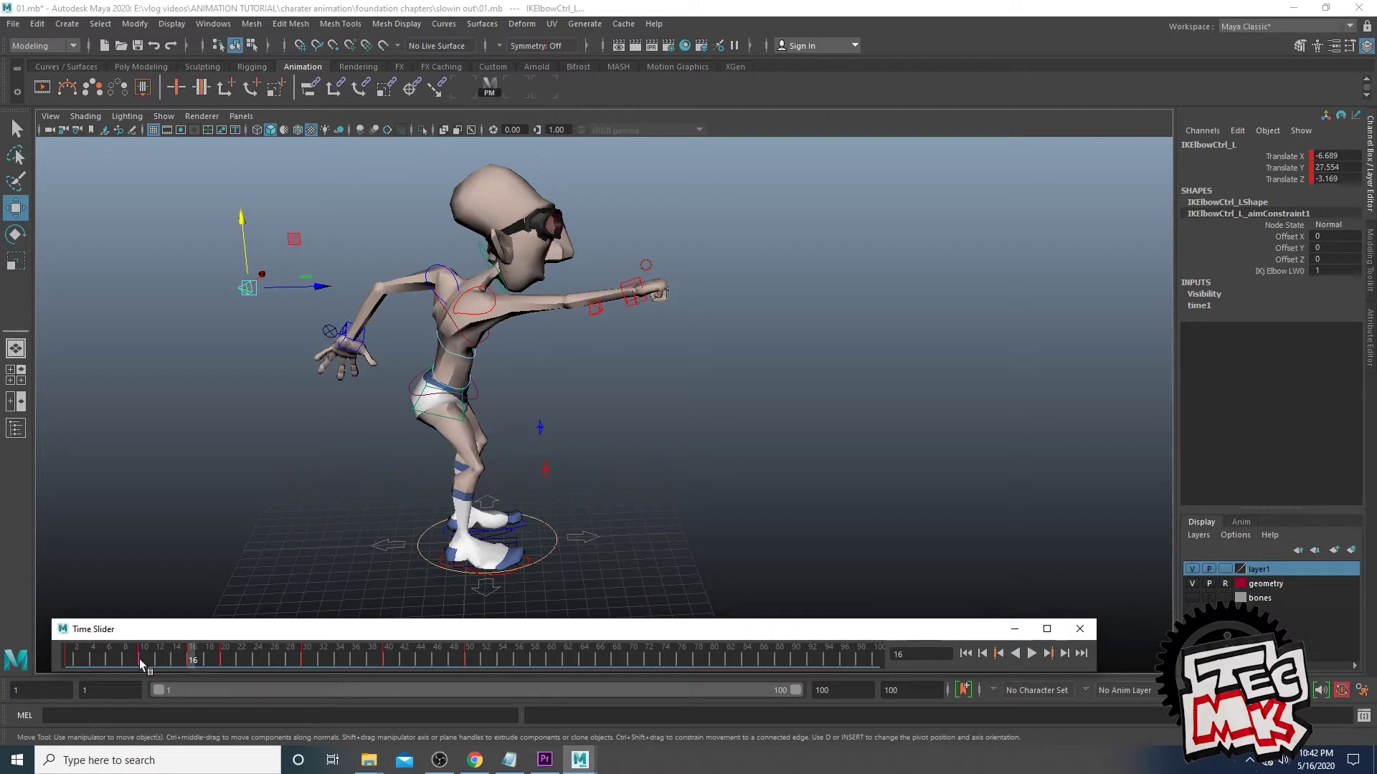
left_click(70, 659)
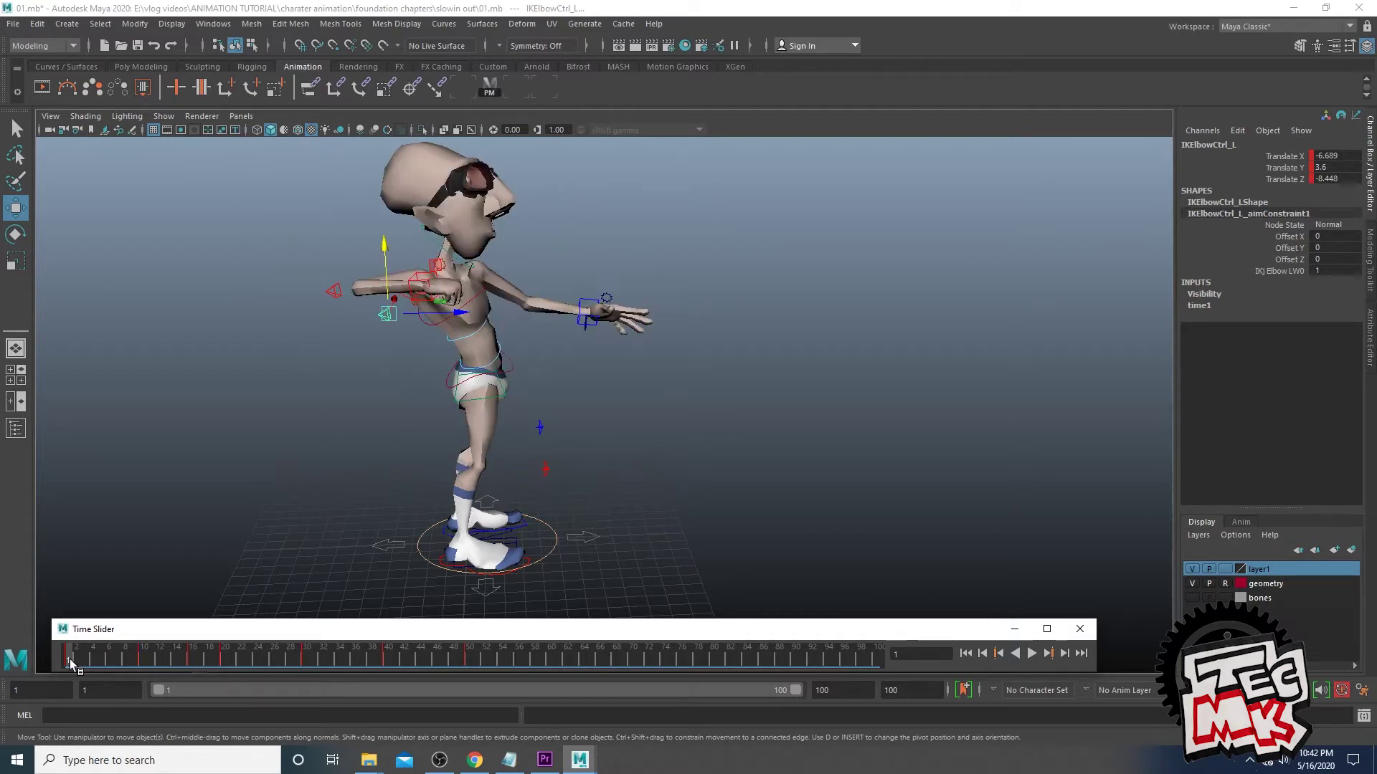
left_click(191, 662)
left_click(74, 657)
left_click(142, 661)
mouse_move(144, 663)
left_mouse_down()
mouse_move(193, 664)
mouse_move(61, 664)
mouse_move(140, 666)
left_mouse_up()
Select the left wrist control at frame 10, try moving it in the viewport, and undo the move
left_click_drag(344, 539, 720, 528, "alt")
middle_click_drag(719, 528, 462, 575, "alt")
scroll(463, 573, "up", 3)
left_click_drag(462, 573, 613, 528, "alt")
left_click(686, 405)
left_click_drag(553, 471, 590, 471, "alt")
mouse_move(122, 660)
left_mouse_down()
mouse_move(49, 660)
mouse_move(139, 660)
left_mouse_up()
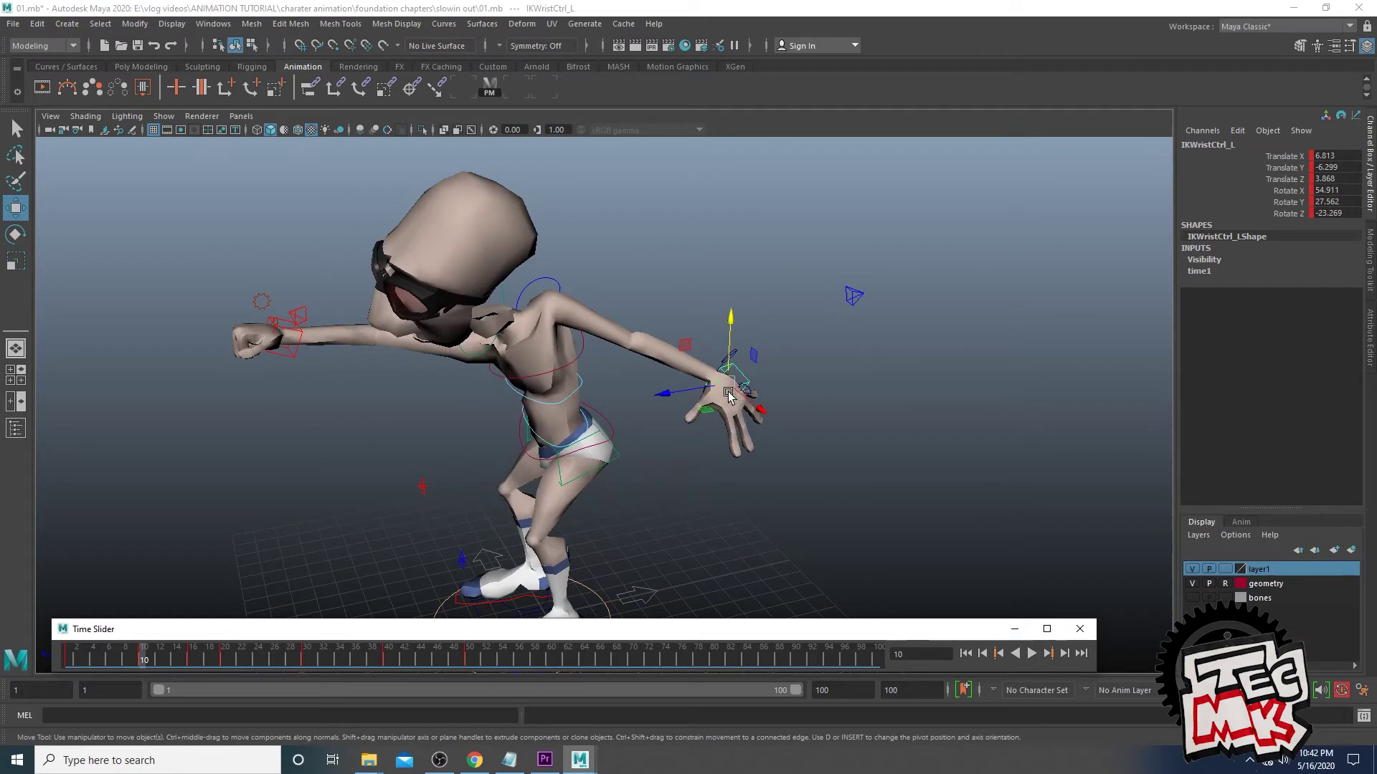
left_click_drag(729, 391, 720, 424)
key("ctrl+z")
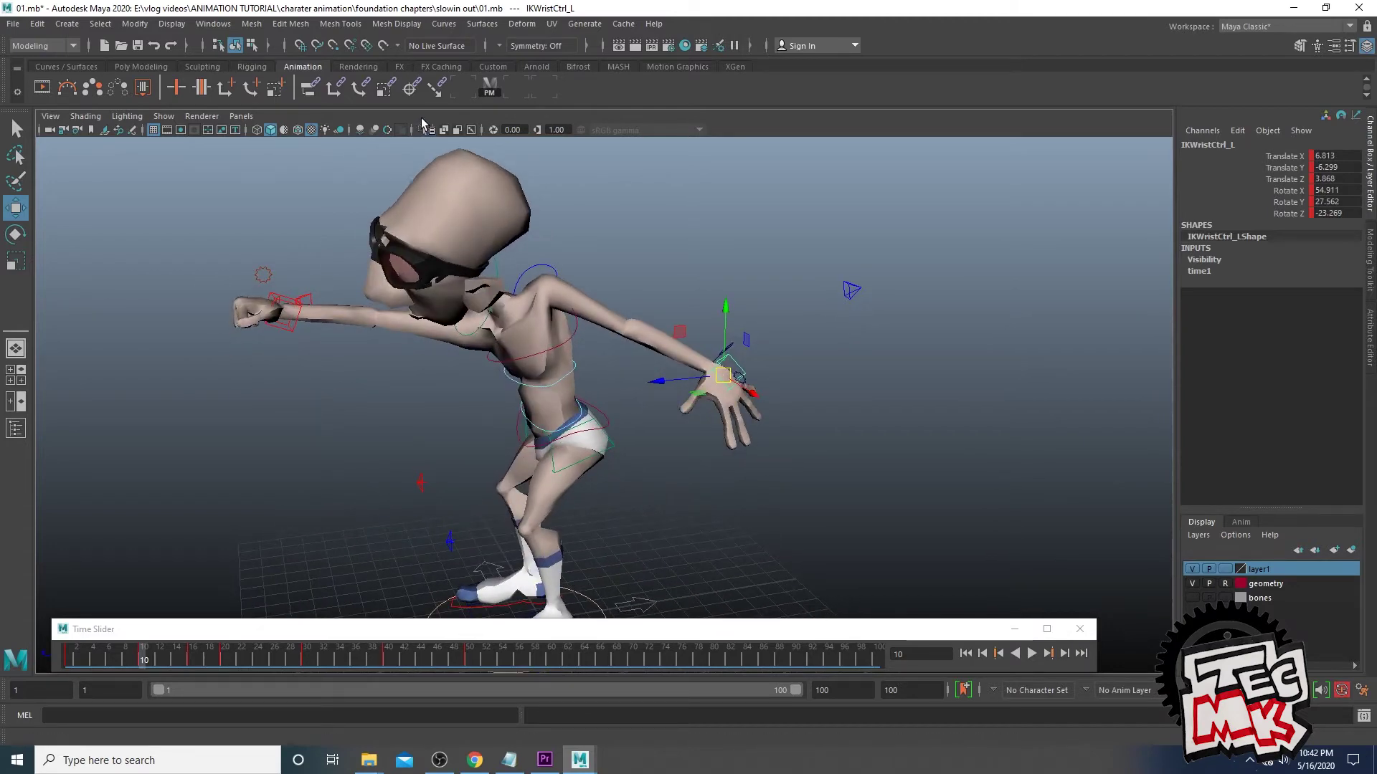
Reduce the left wrist's overshoot at frame 10 in the Graph Editor, lowering Translate X to about 6.12 and Translate Z to about 3.45
left_click(513, 92)
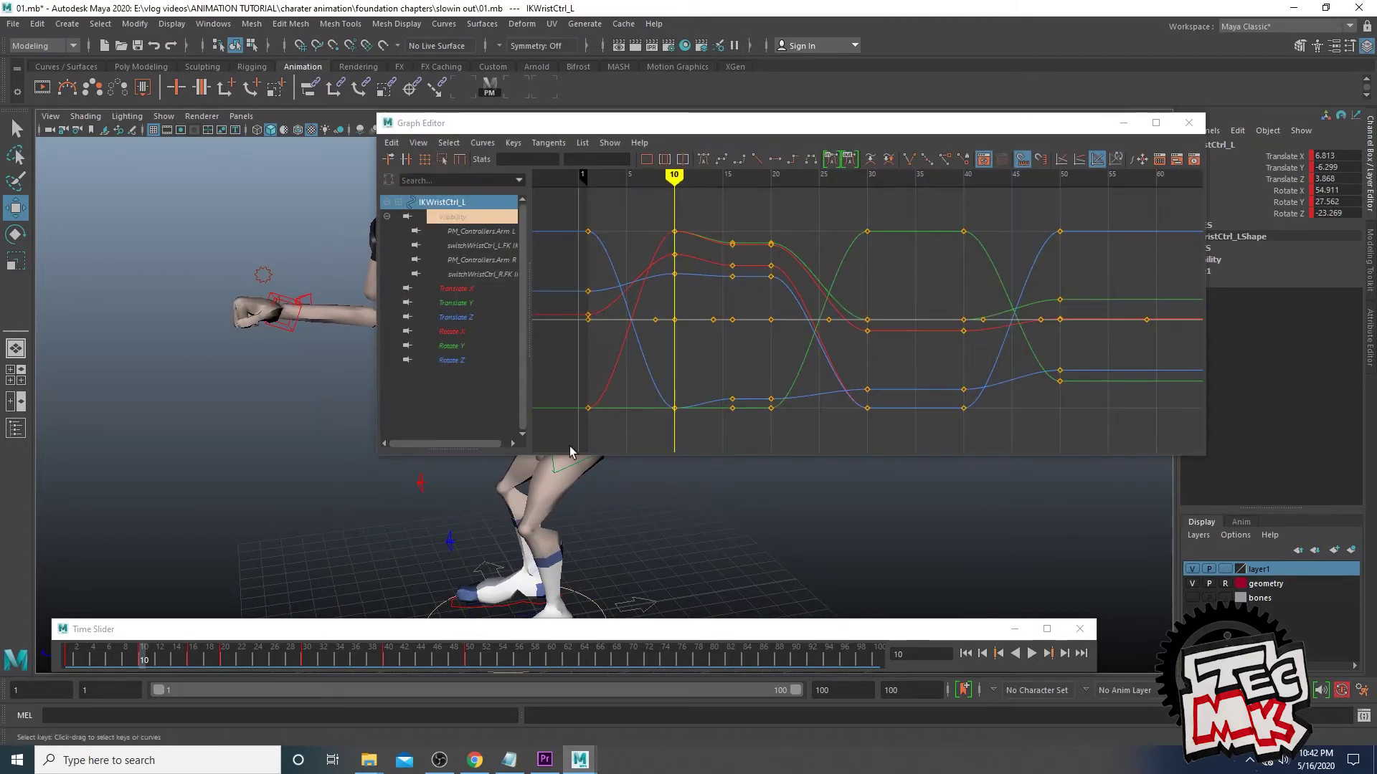
scroll(724, 522, "up", 2)
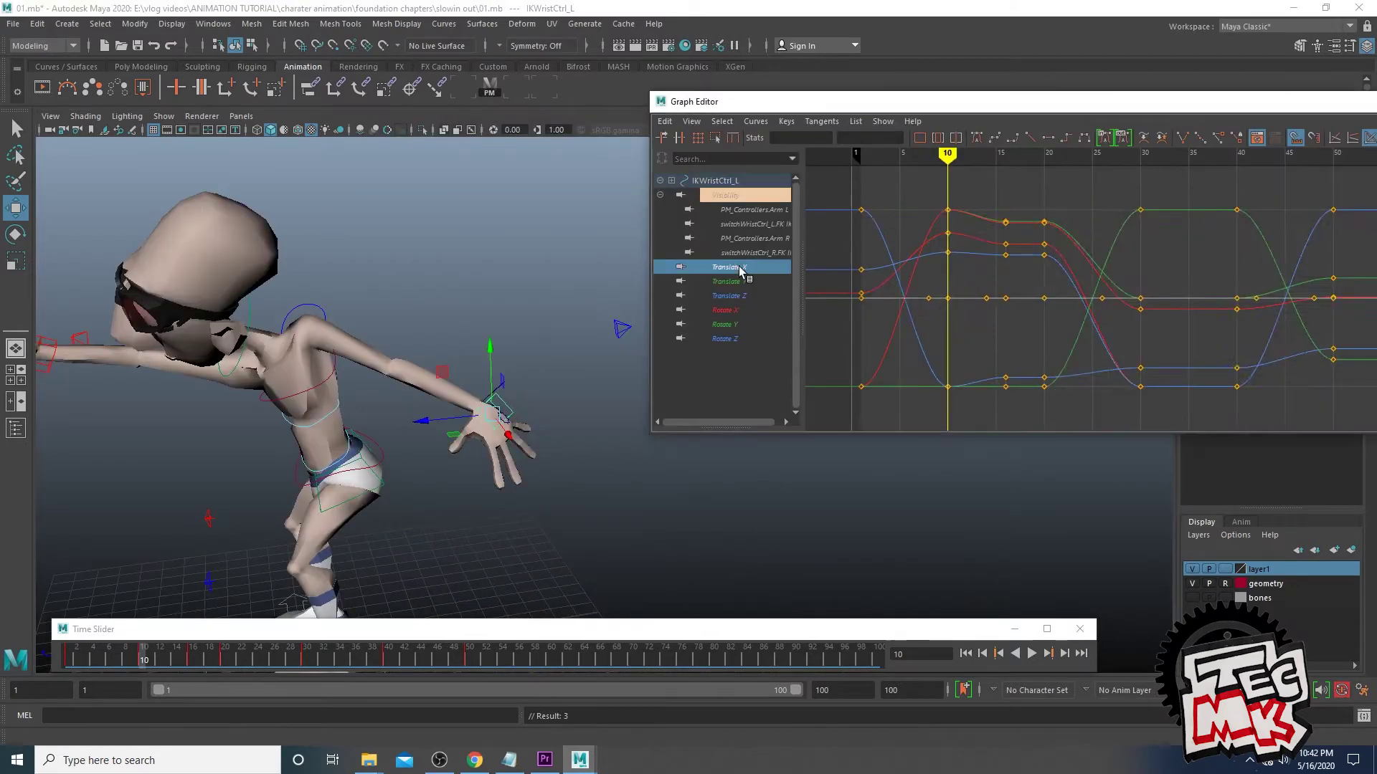
left_click(738, 266)
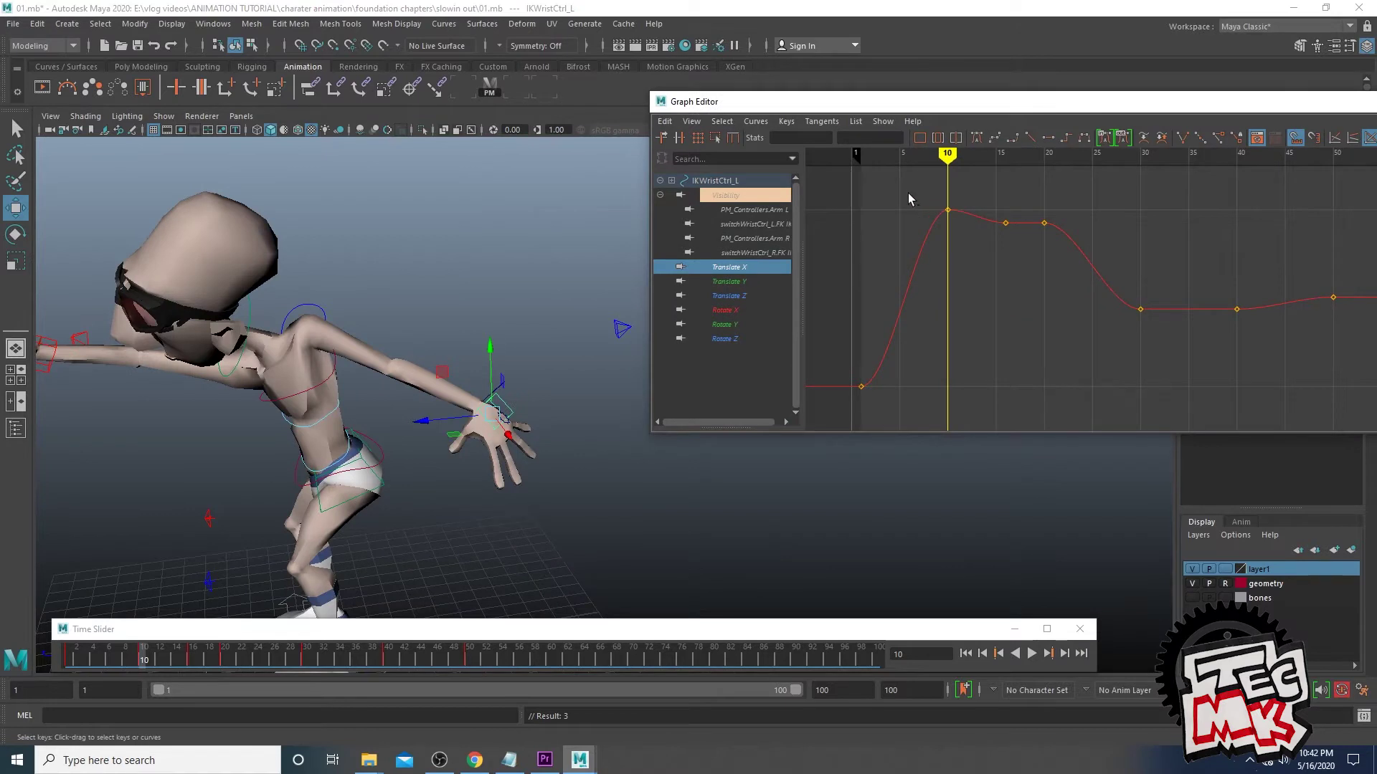
middle_click_drag(948, 220, 947, 228)
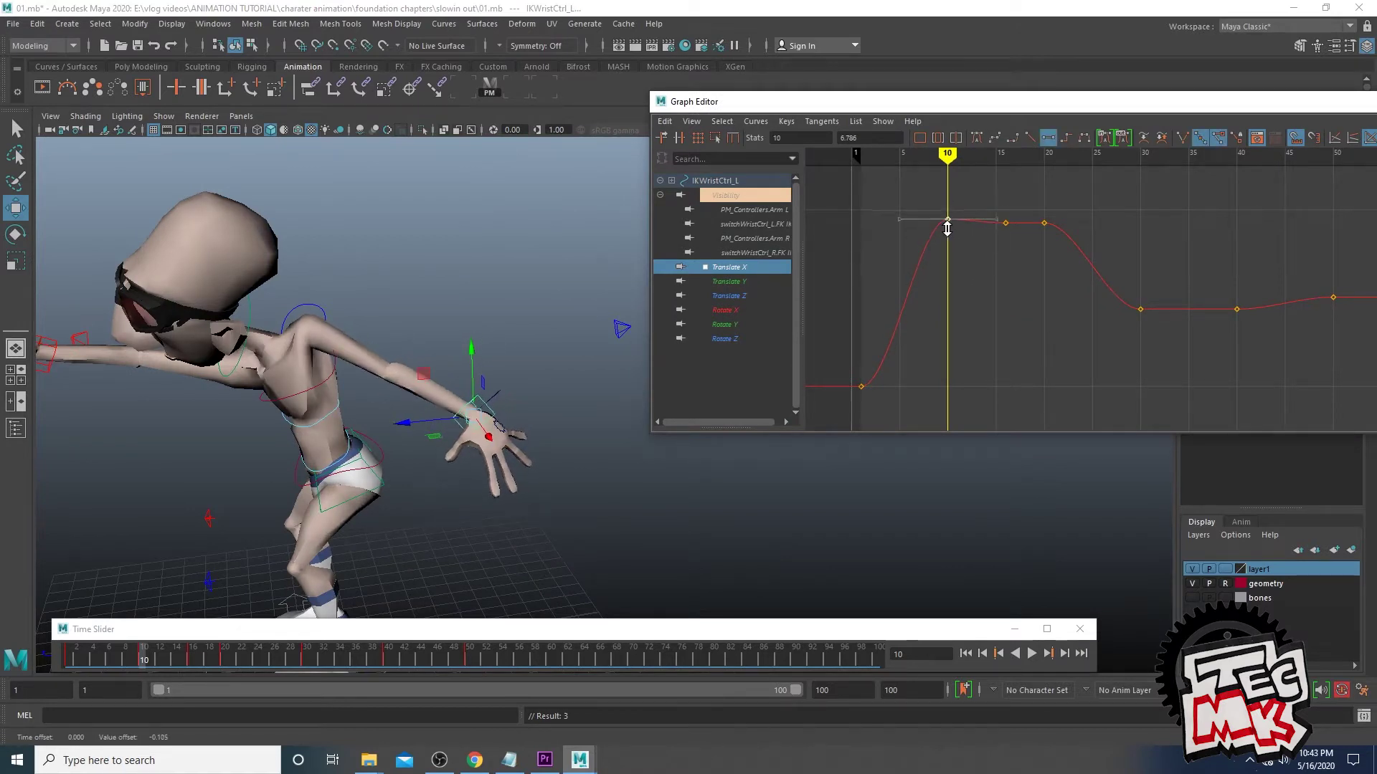
left_click(742, 283)
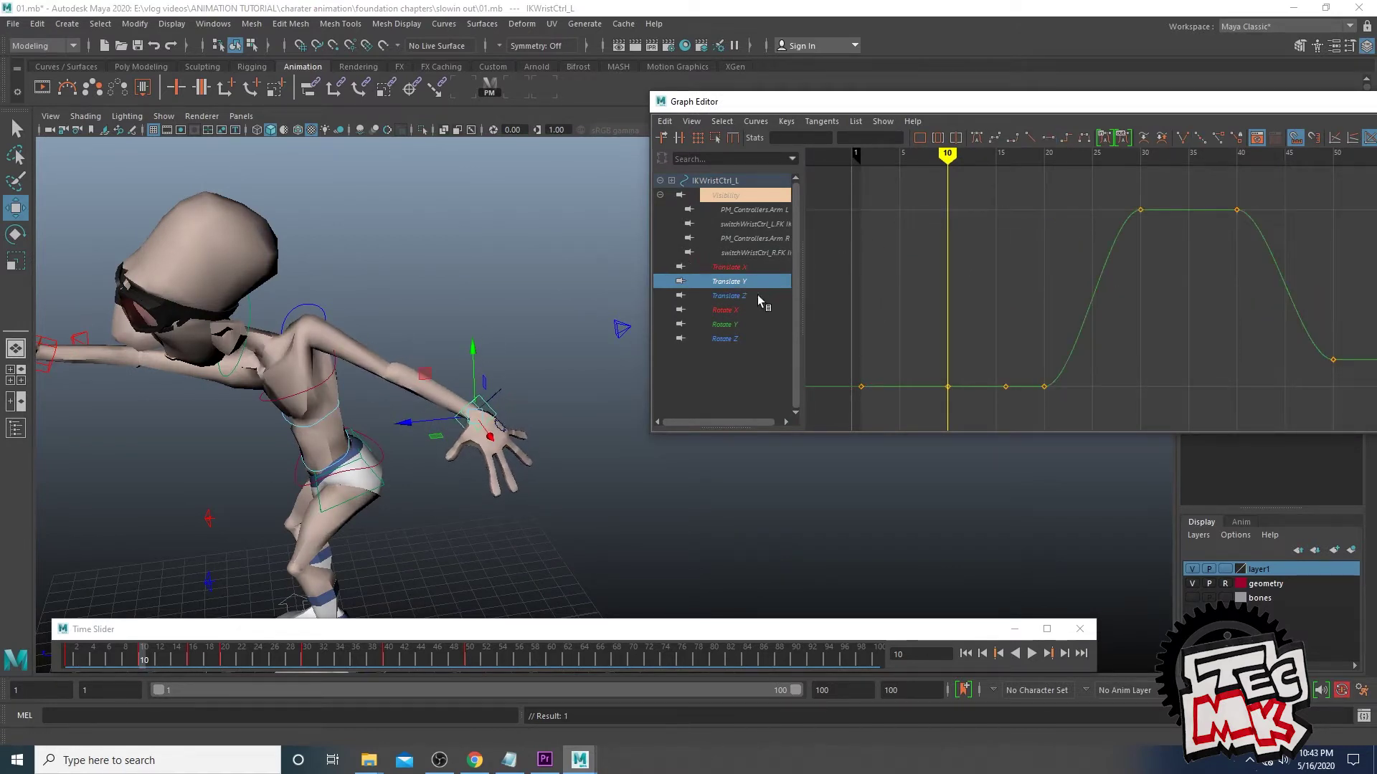
left_click(737, 297)
right_click_drag(919, 234, 935, 242, "alt+shift")
left_click_drag(935, 234, 956, 266)
left_click_drag(552, 412, 606, 398, "alt")
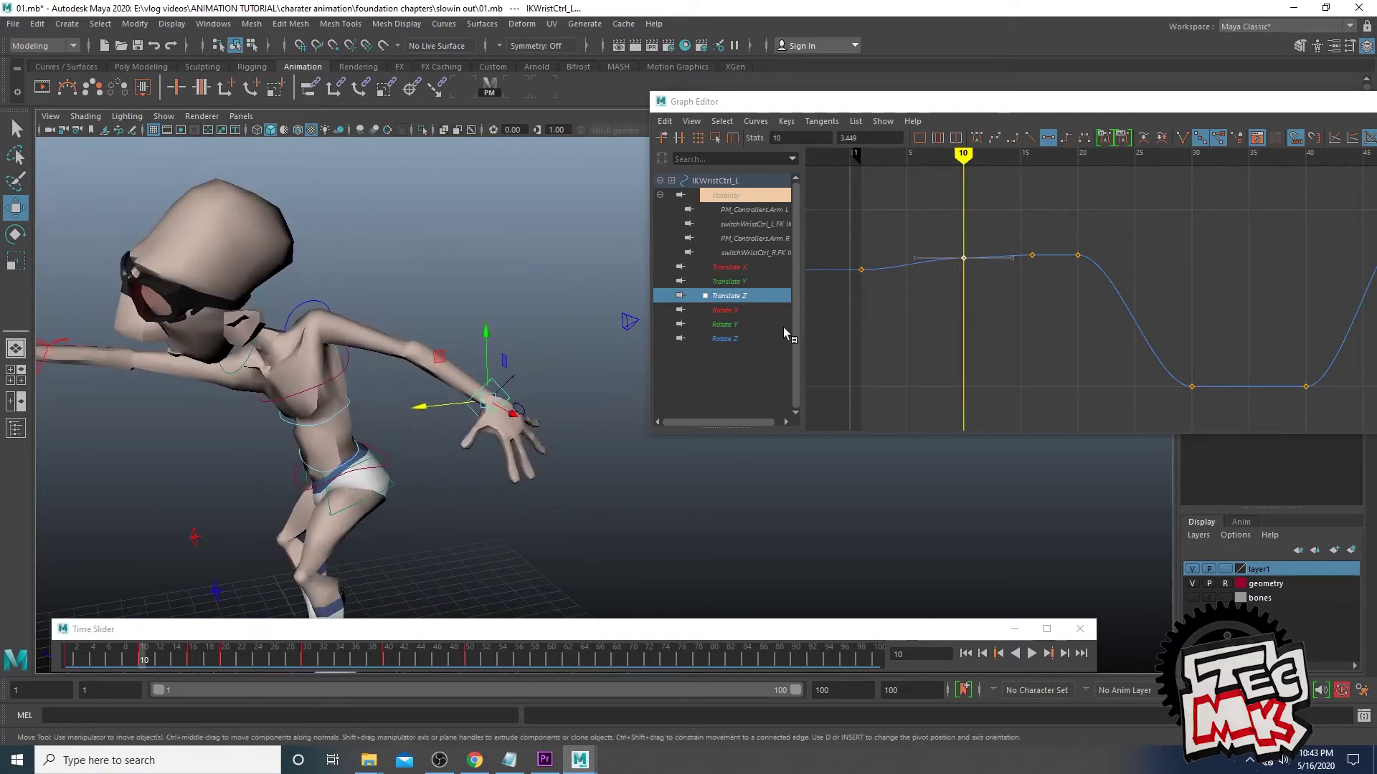
Close the Graph Editor and play and scrub the move into frame 10 to check the left arm
left_click(732, 310)
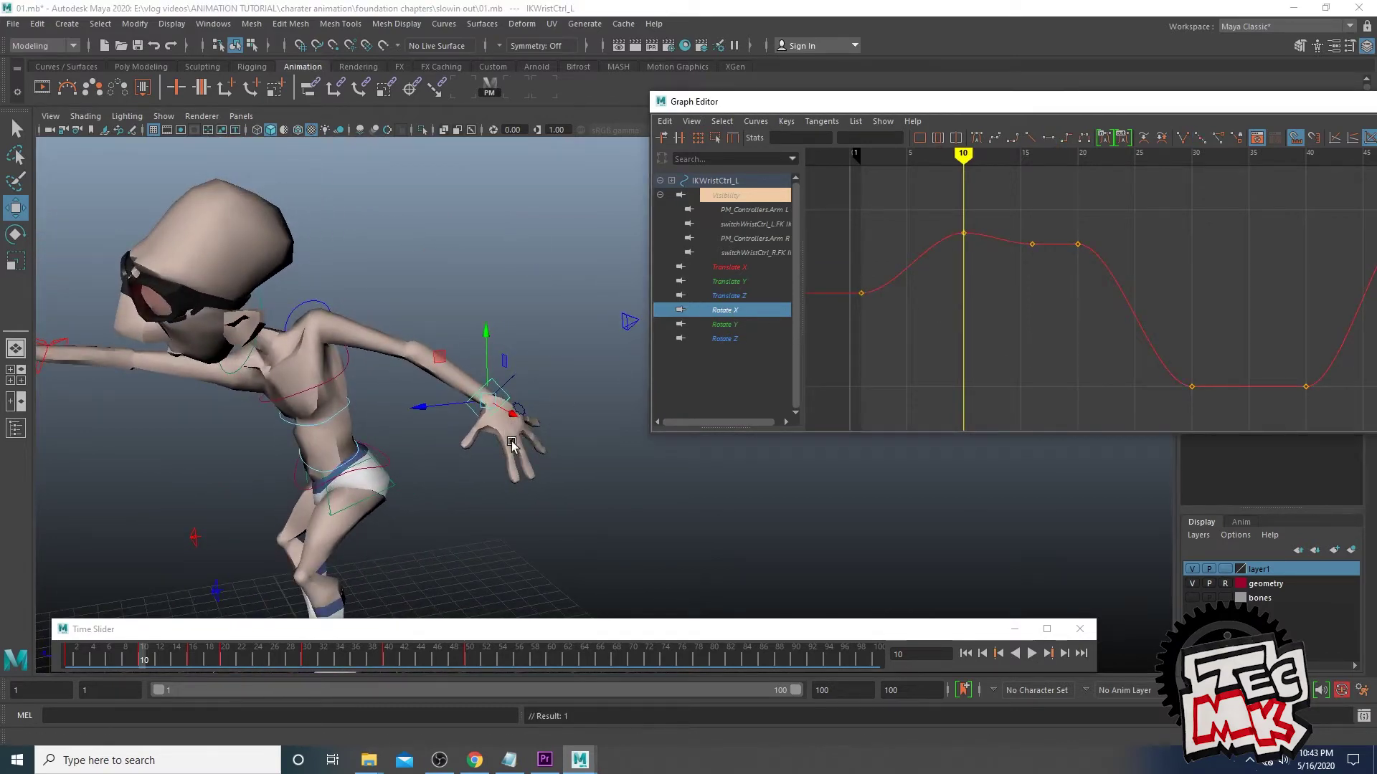
left_click_drag(860, 101, 568, 114)
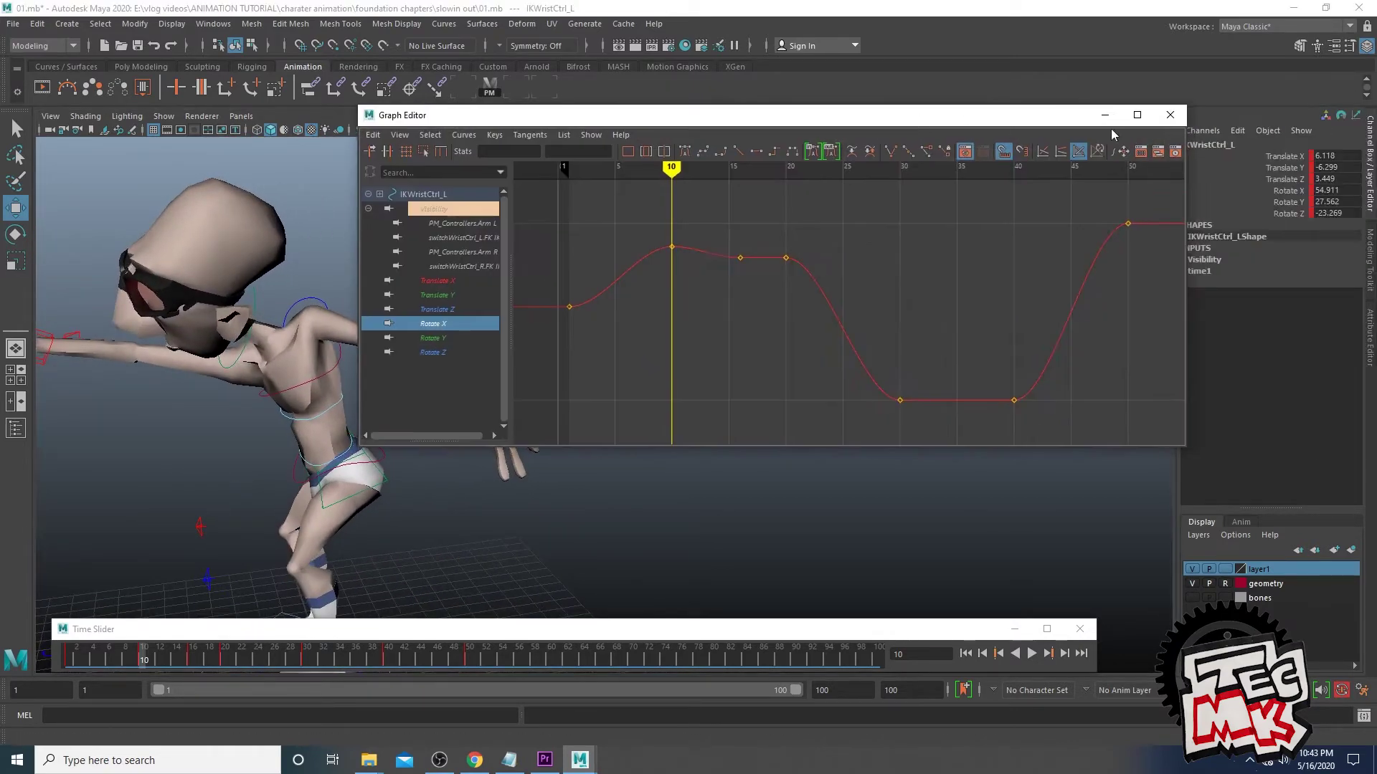
left_click(1170, 115)
key("alt+v")
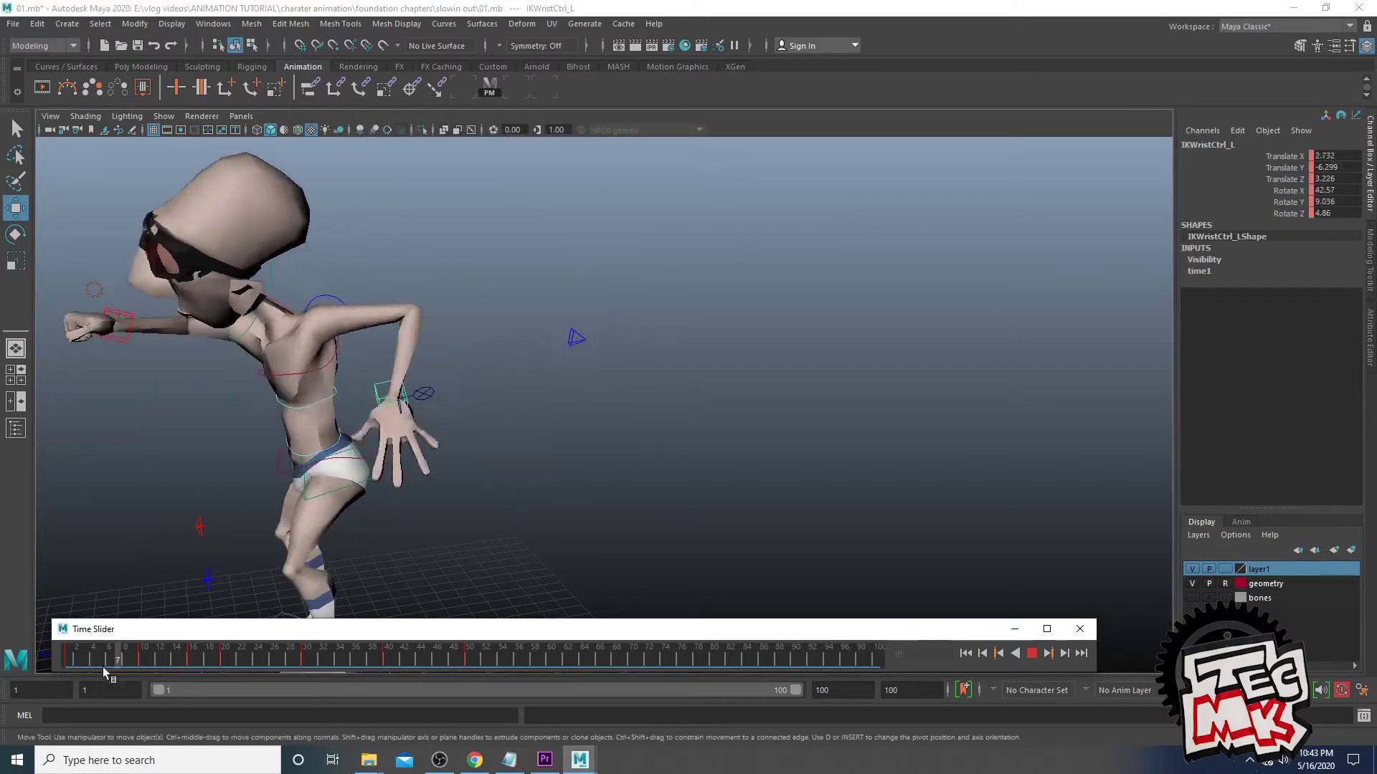
mouse_move(122, 663)
left_mouse_down()
mouse_move(178, 665)
mouse_move(84, 670)
mouse_move(180, 667)
mouse_move(54, 674)
mouse_move(158, 669)
mouse_move(125, 668)
left_mouse_up()
Inspect the frame 10 pose from other angles, and play the animation again from frame 1
left_click_drag(896, 517, 631, 453, "alt")
scroll(370, 516, "down", 3)
mouse_move(130, 656)
left_mouse_down()
mouse_move(61, 660)
mouse_move(169, 661)
mouse_move(92, 664)
mouse_move(140, 669)
left_mouse_up()
left_click_drag(661, 487, 742, 440, "alt")
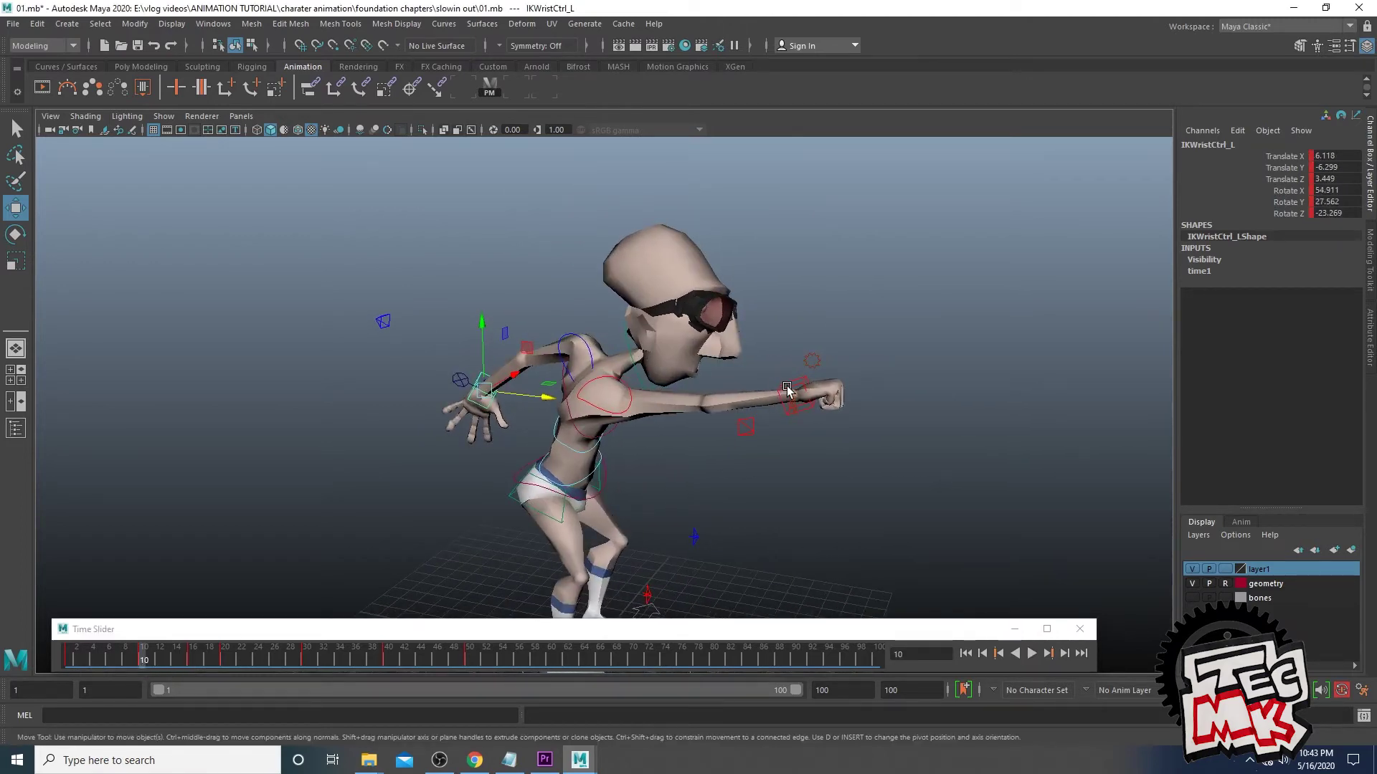
left_click_drag(143, 658, 68, 667)
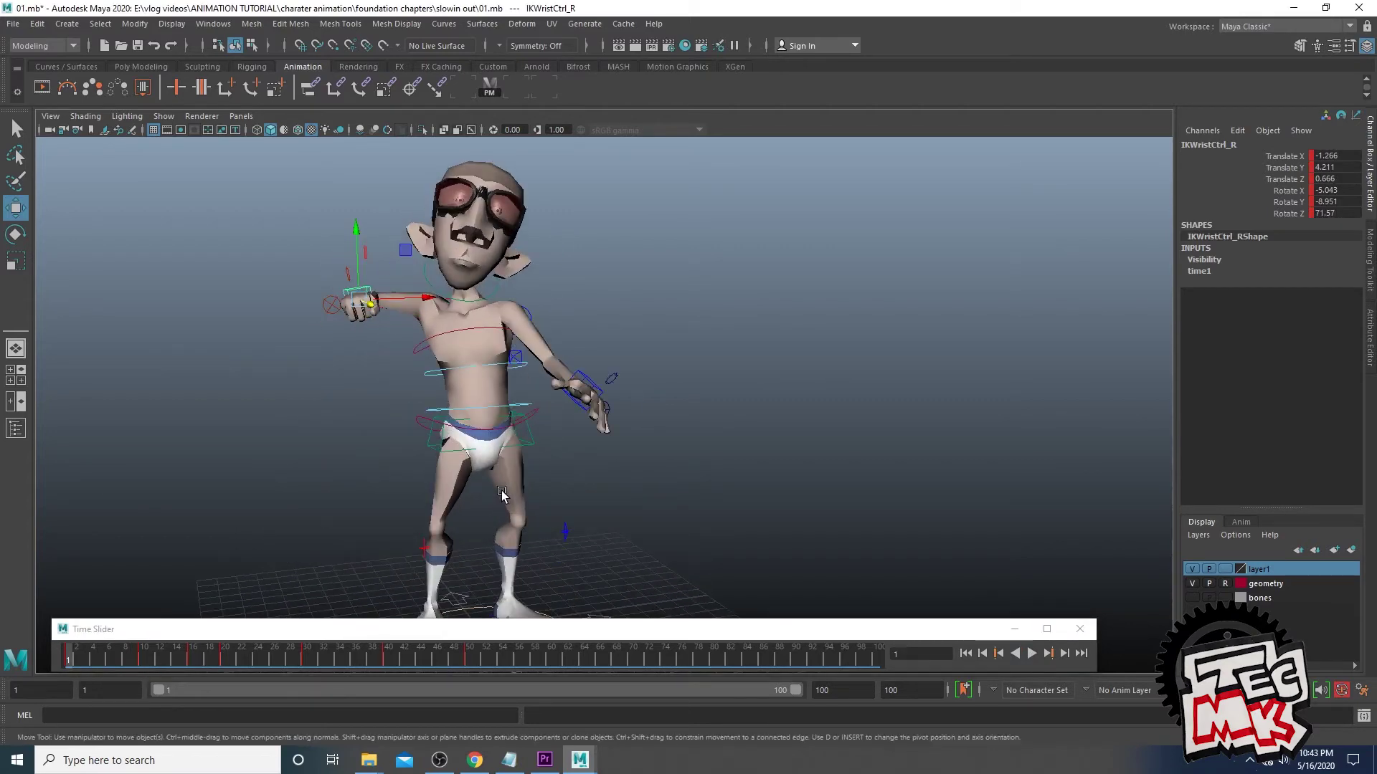
key("alt+v")
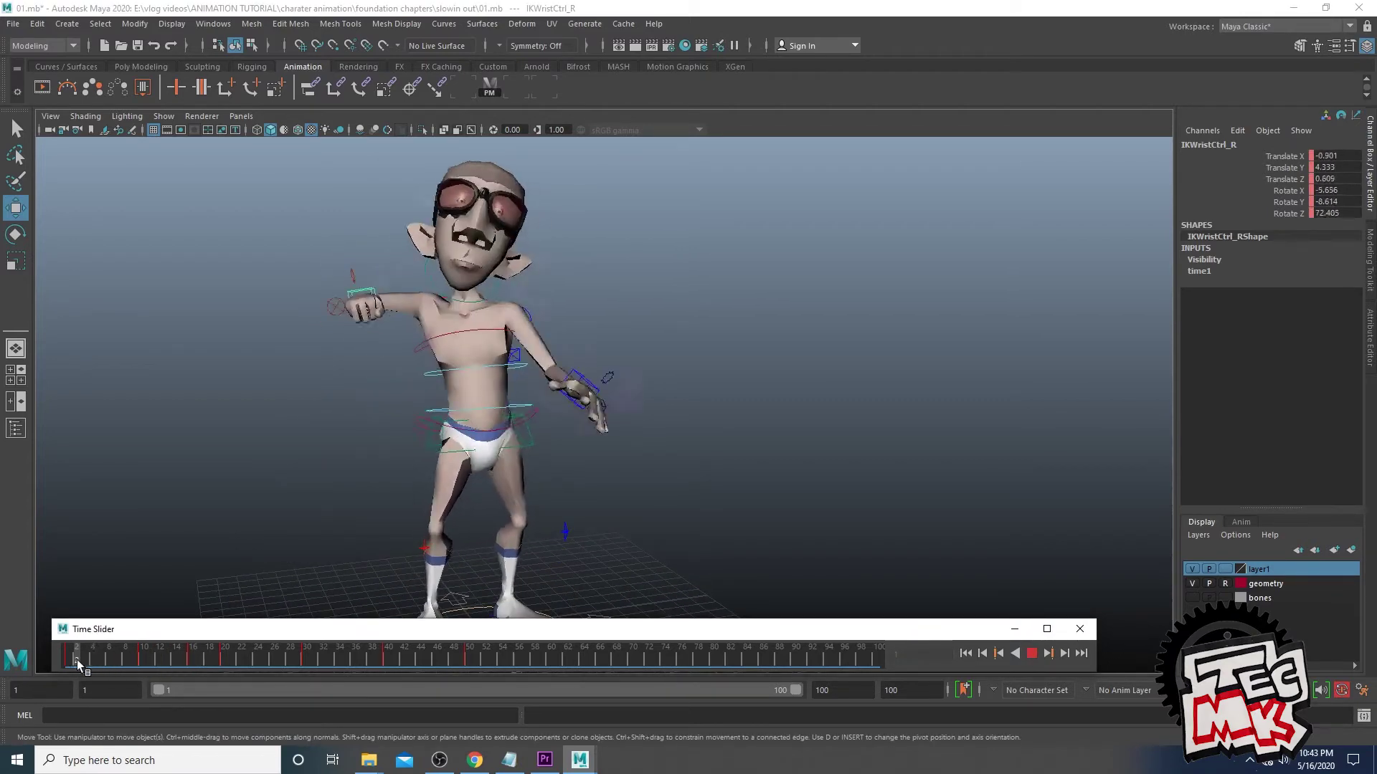
Try rotating the second spine control (cFKSpine2) in a side view of the frame 10 pose, and undo the rotation
key("alt+v")
left_click_drag(501, 372, 525, 505, "alt")
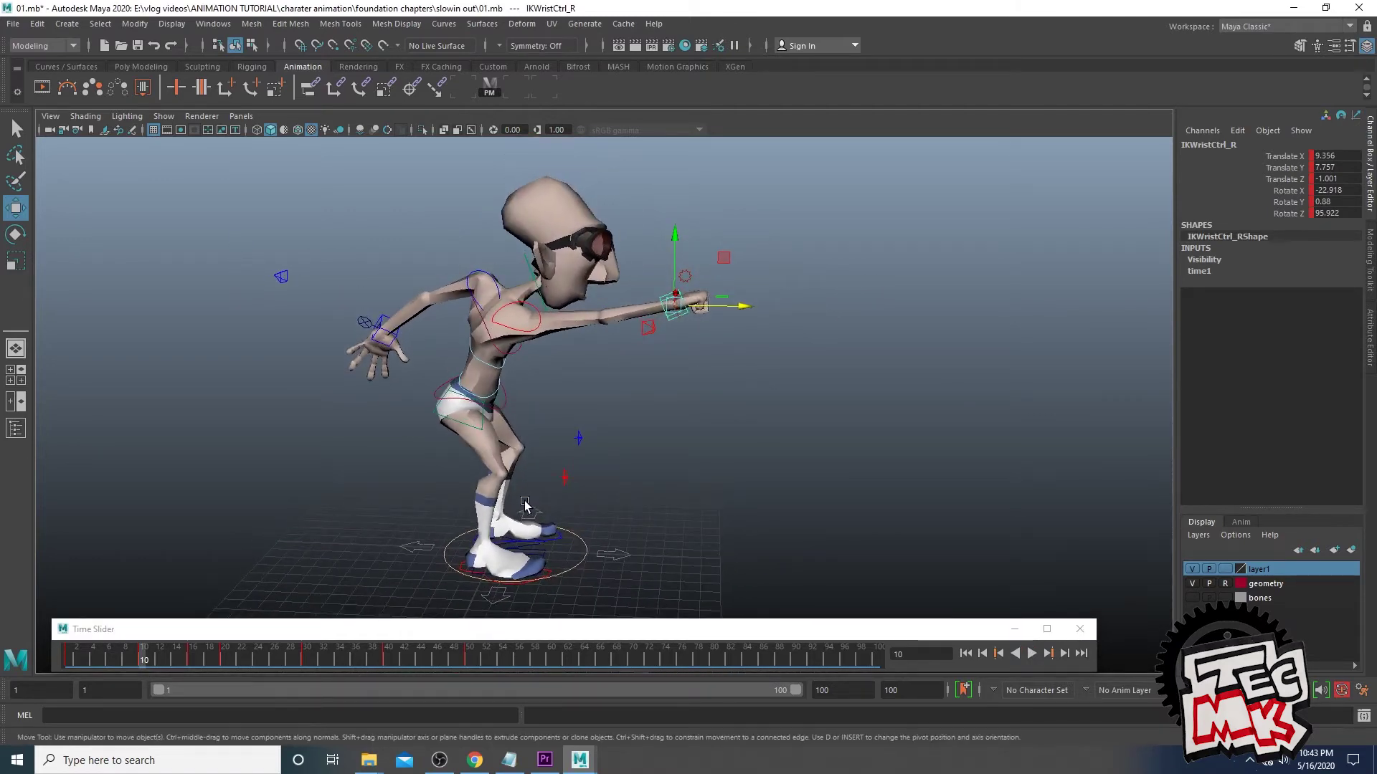
mouse_move(138, 661)
left_mouse_down()
mouse_move(66, 656)
mouse_move(144, 664)
left_mouse_up()
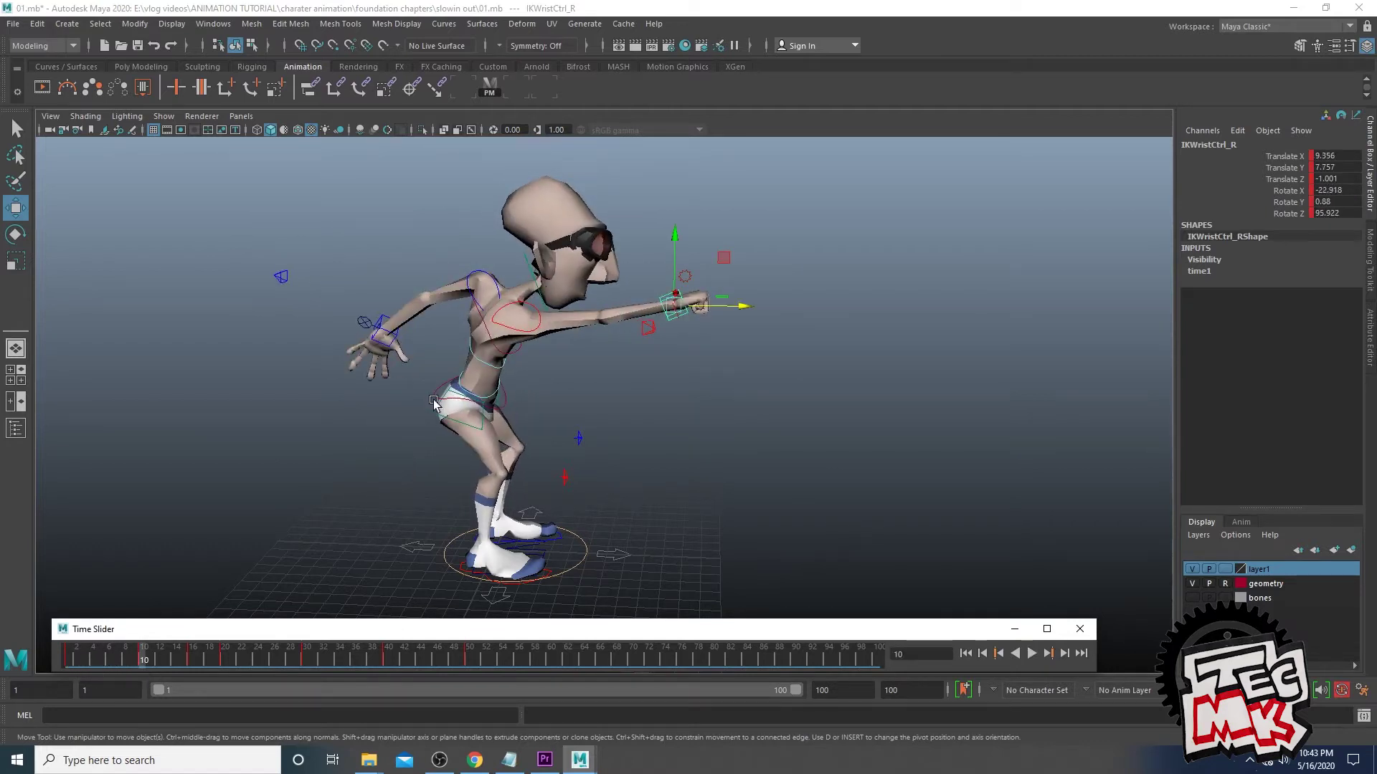
left_click(498, 319)
key("e")
left_click_drag(498, 284, 513, 287)
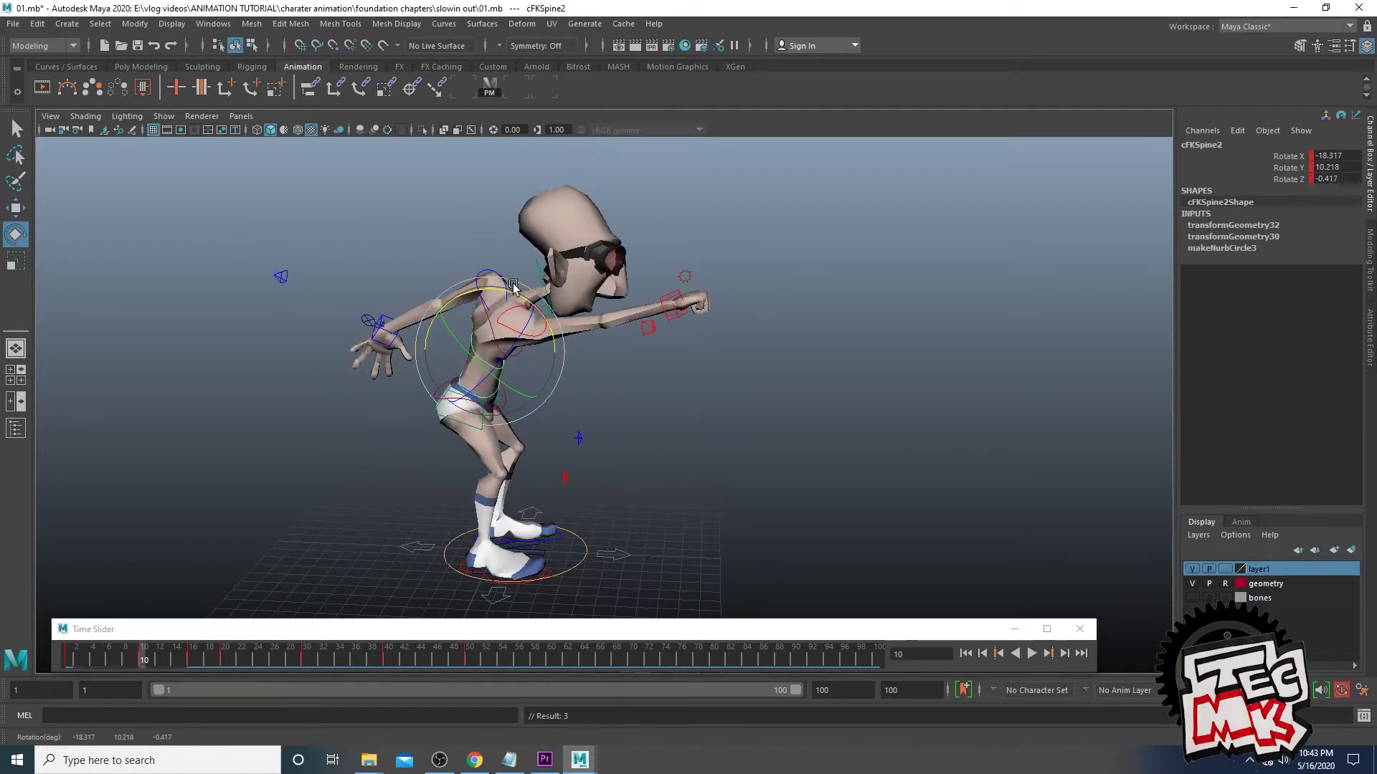
key("ctrl+z")
key("ctrl+z")
Scrub between frames 20, 30 and 40 to examine the transition into the raised-arms pose and its hold
left_click_drag(86, 664, 217, 673)
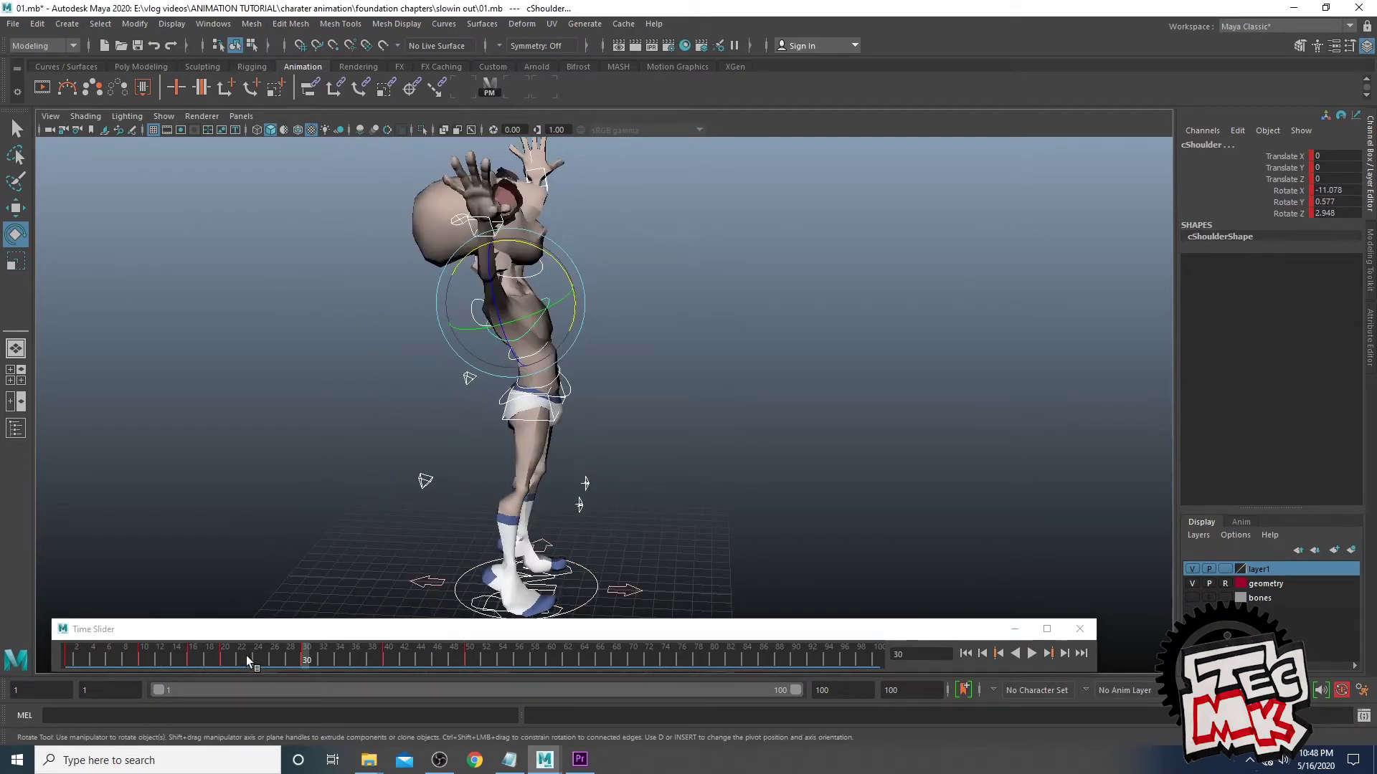
left_click_drag(247, 656, 306, 666)
left_click_drag(618, 531, 666, 522, "alt")
left_click_drag(221, 664, 299, 665)
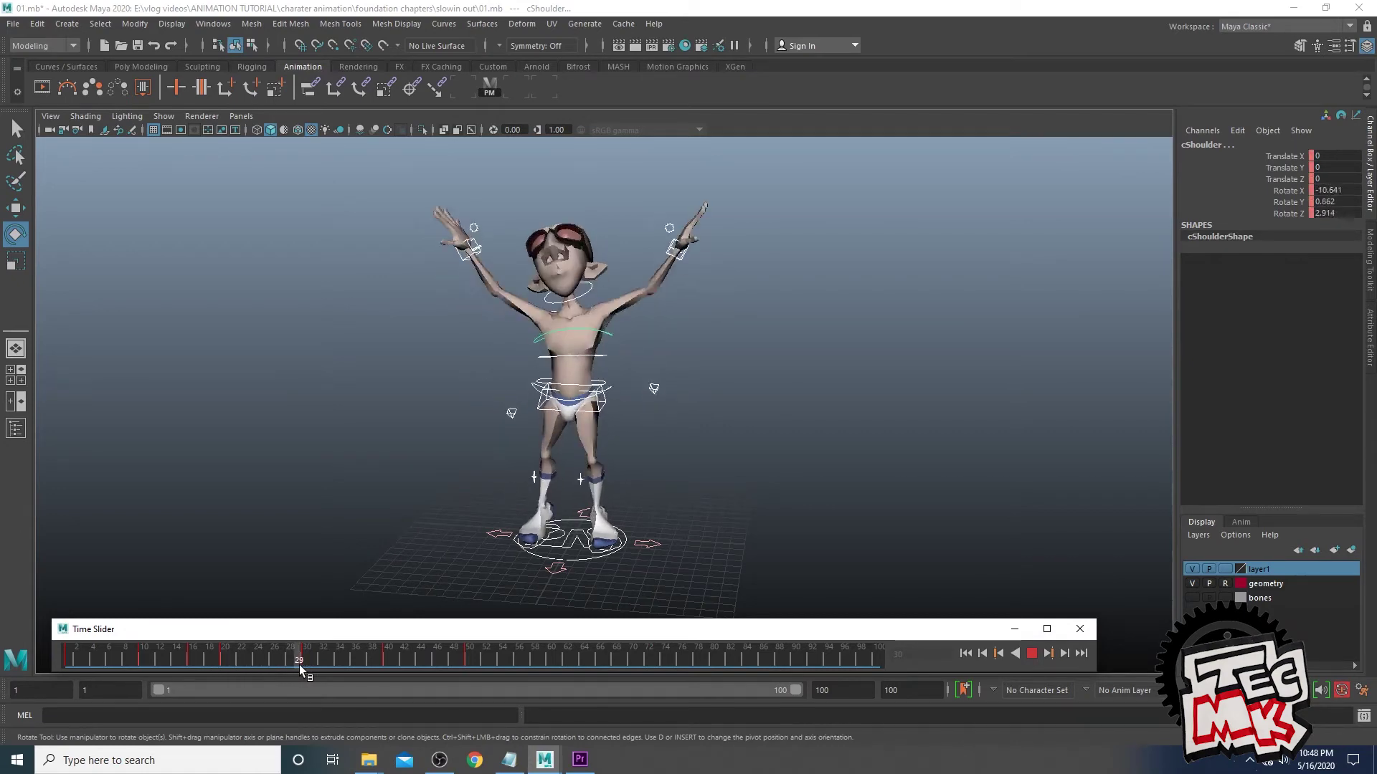
left_click(256, 658)
left_click_drag(256, 660, 294, 665)
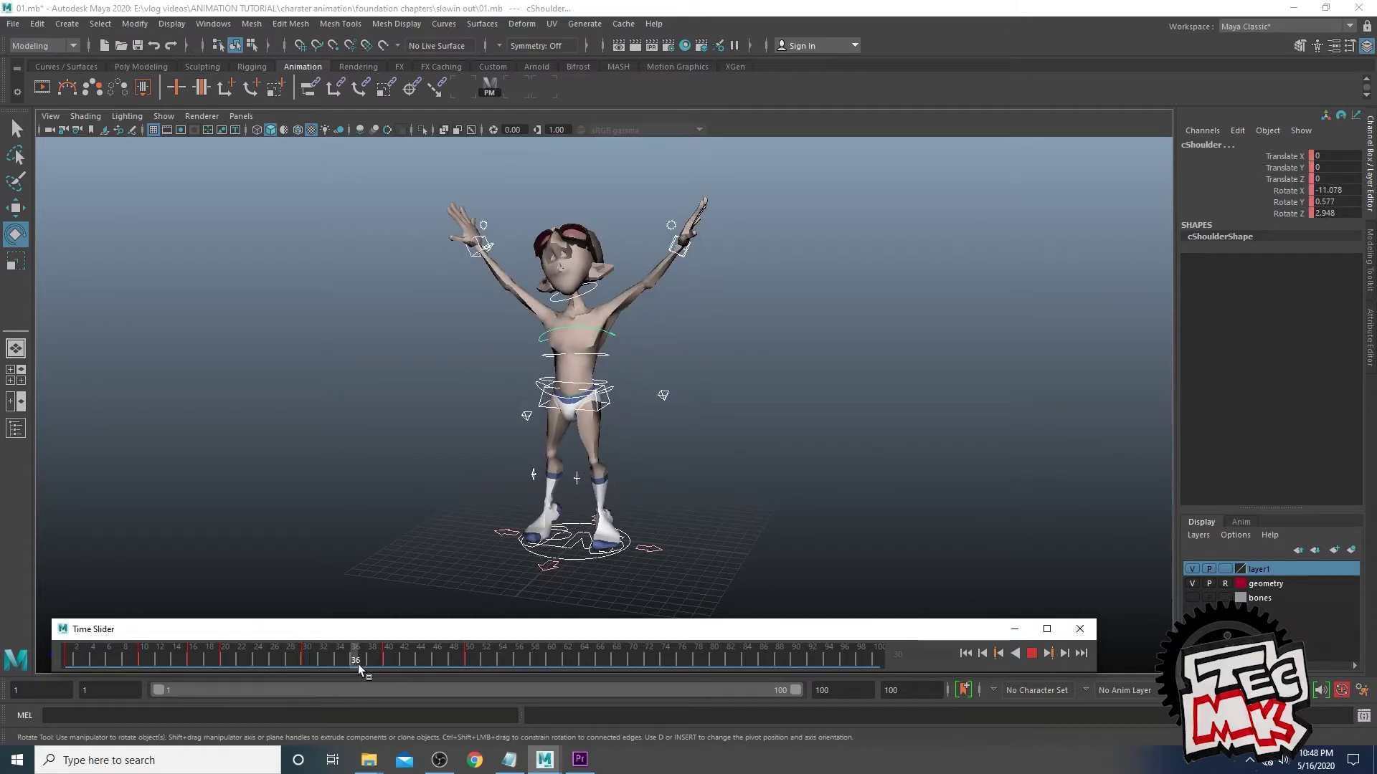
left_click_drag(387, 664, 308, 661)
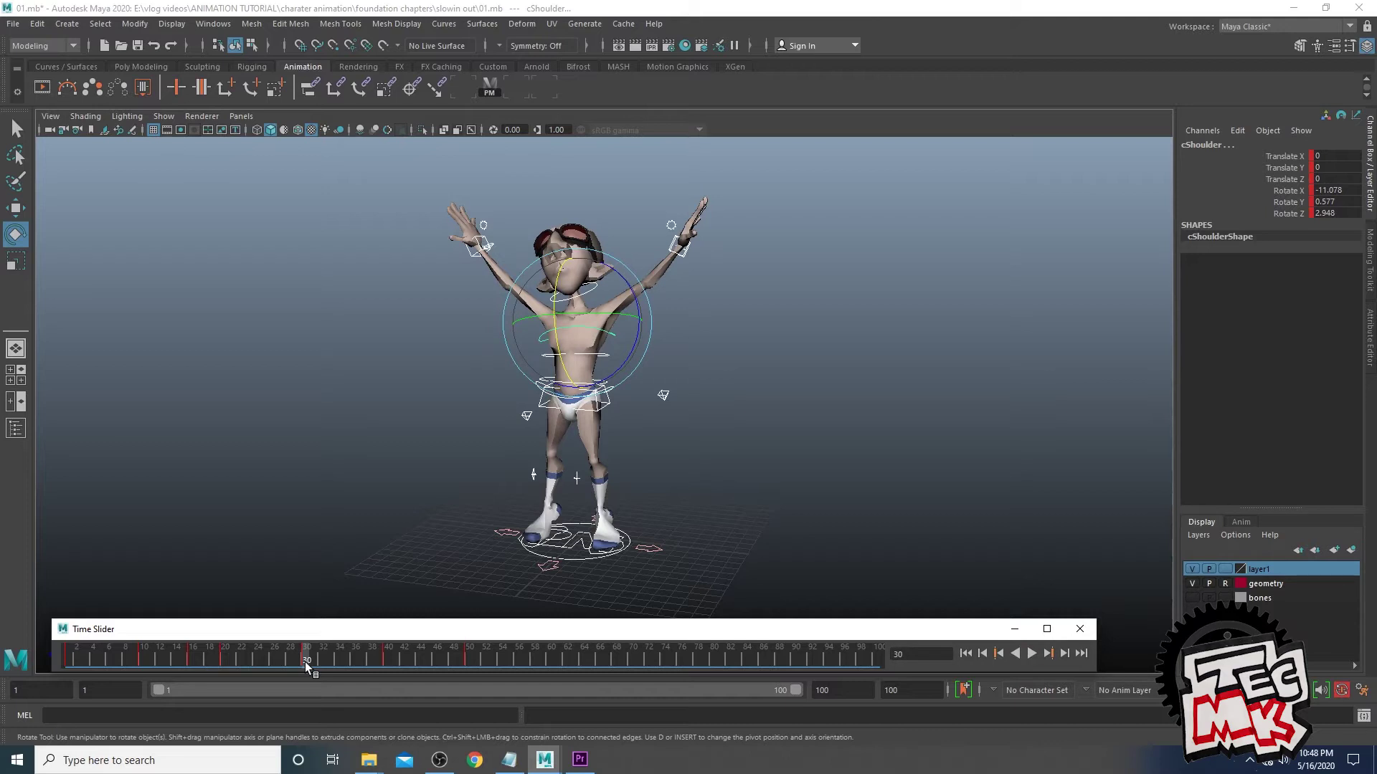
left_click_drag(304, 661, 376, 660)
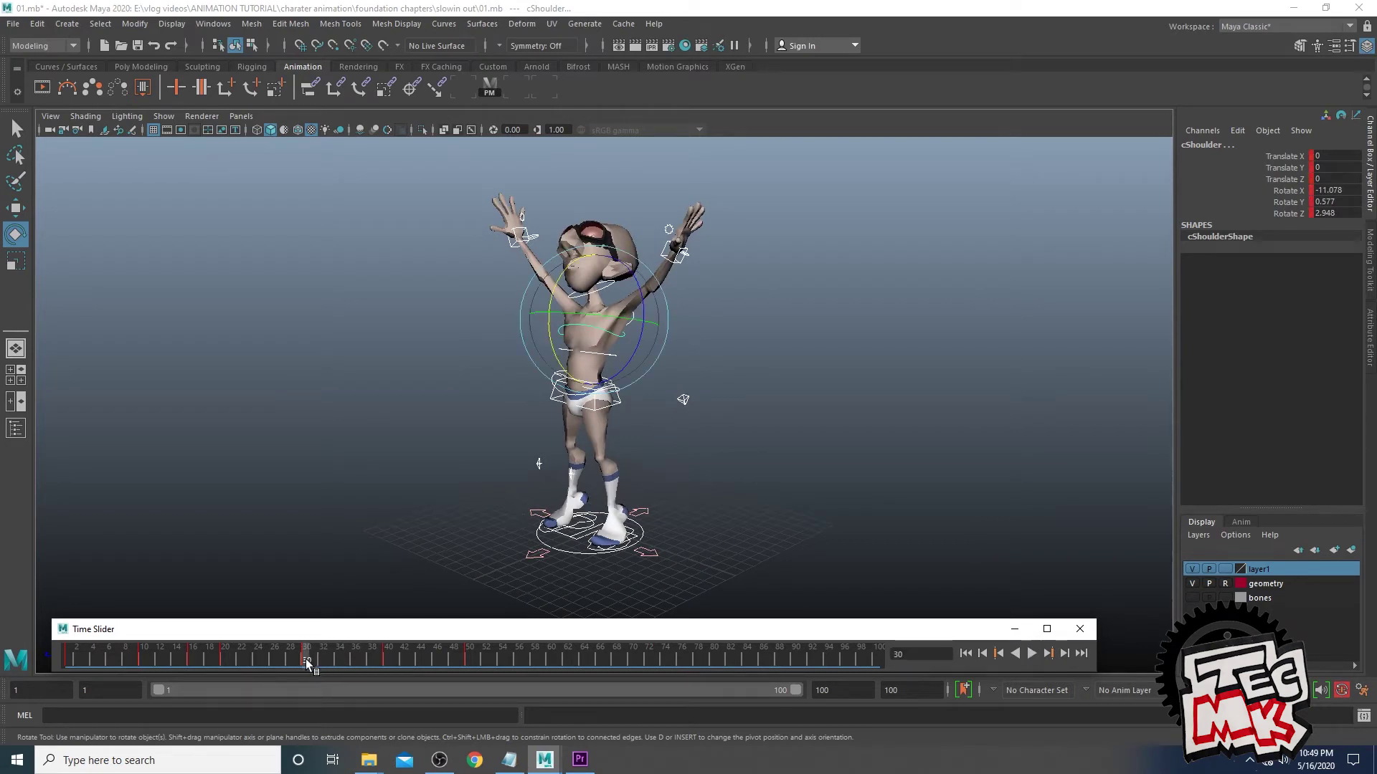
Delete the controls' keys at frame 30, and scrub from frame 20 to 40 to check the slower transition
right_click(305, 659)
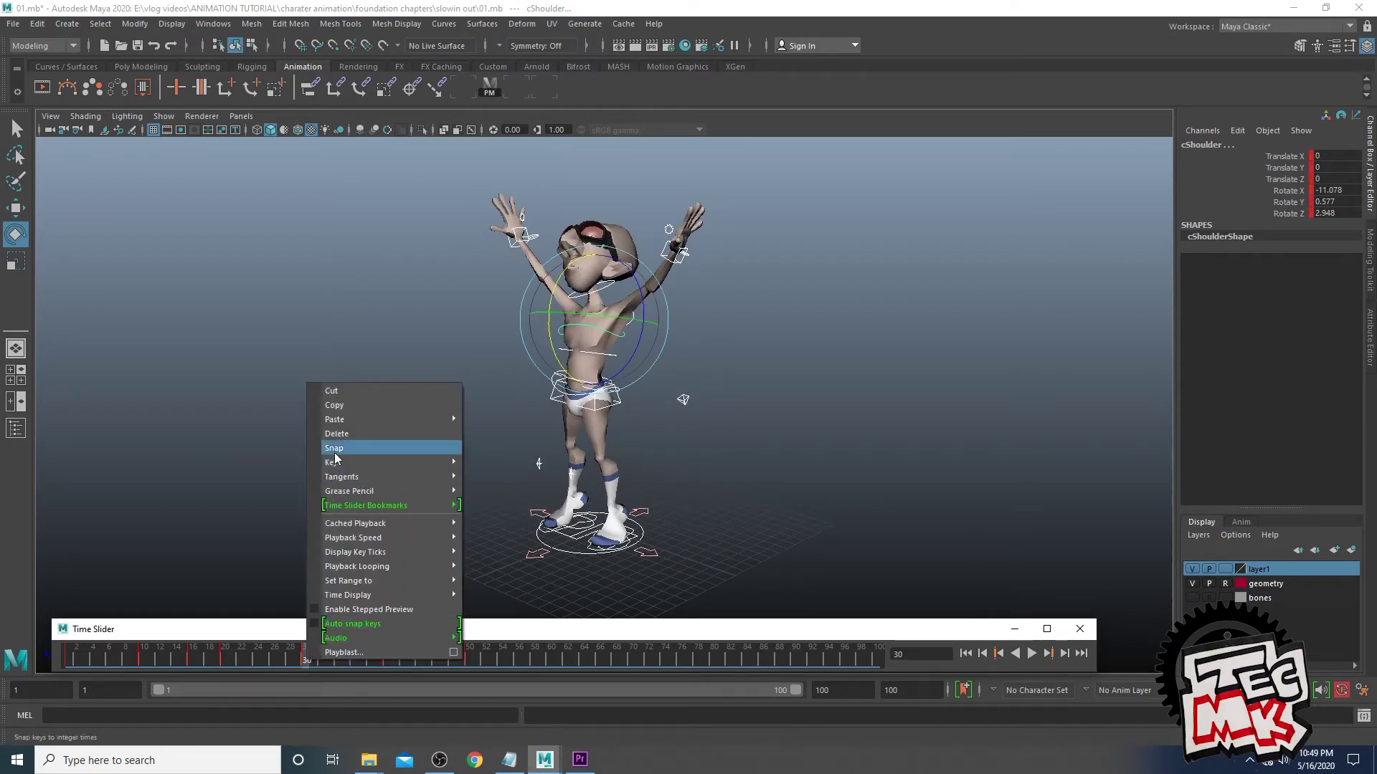
left_click(223, 661)
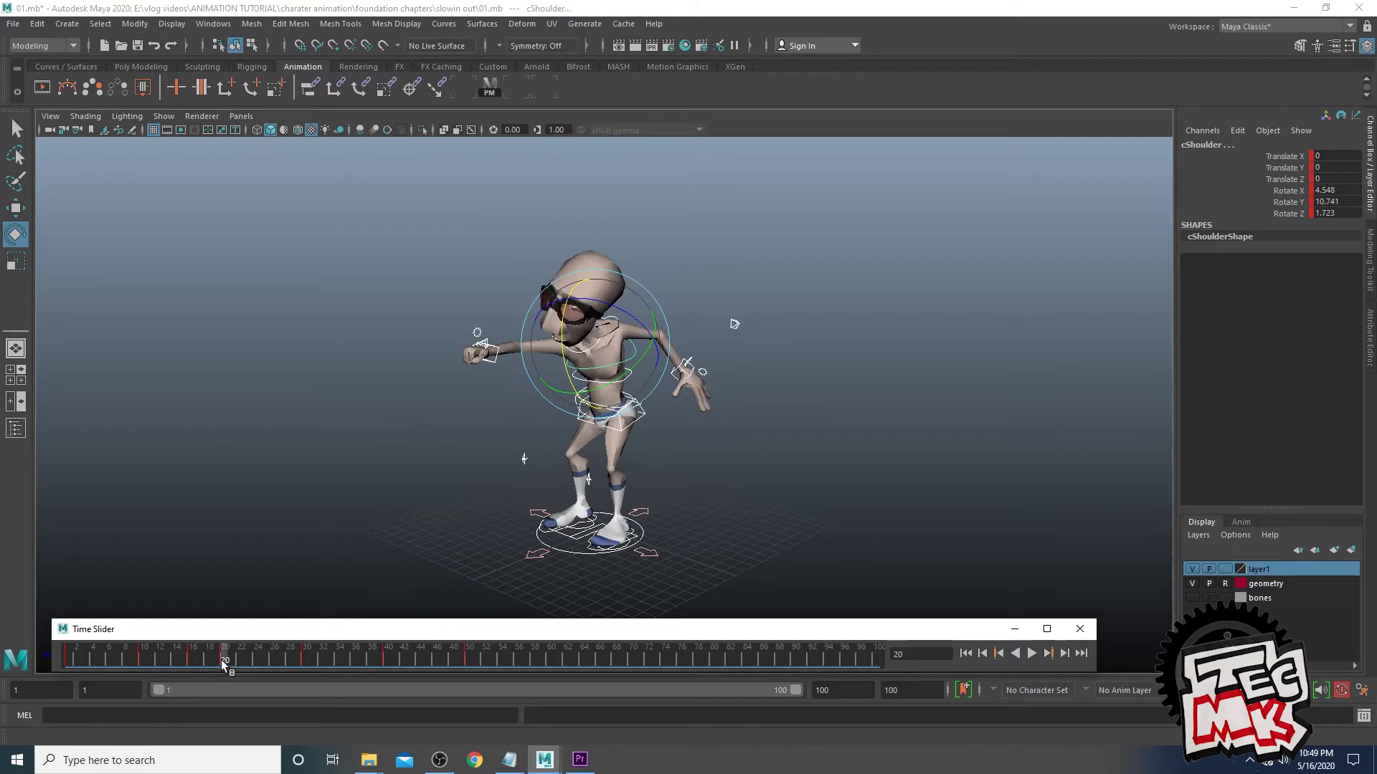
mouse_move(223, 660)
left_mouse_down()
mouse_move(303, 663)
mouse_move(231, 668)
left_mouse_up()
left_click_drag(238, 664, 304, 660)
right_click(304, 660)
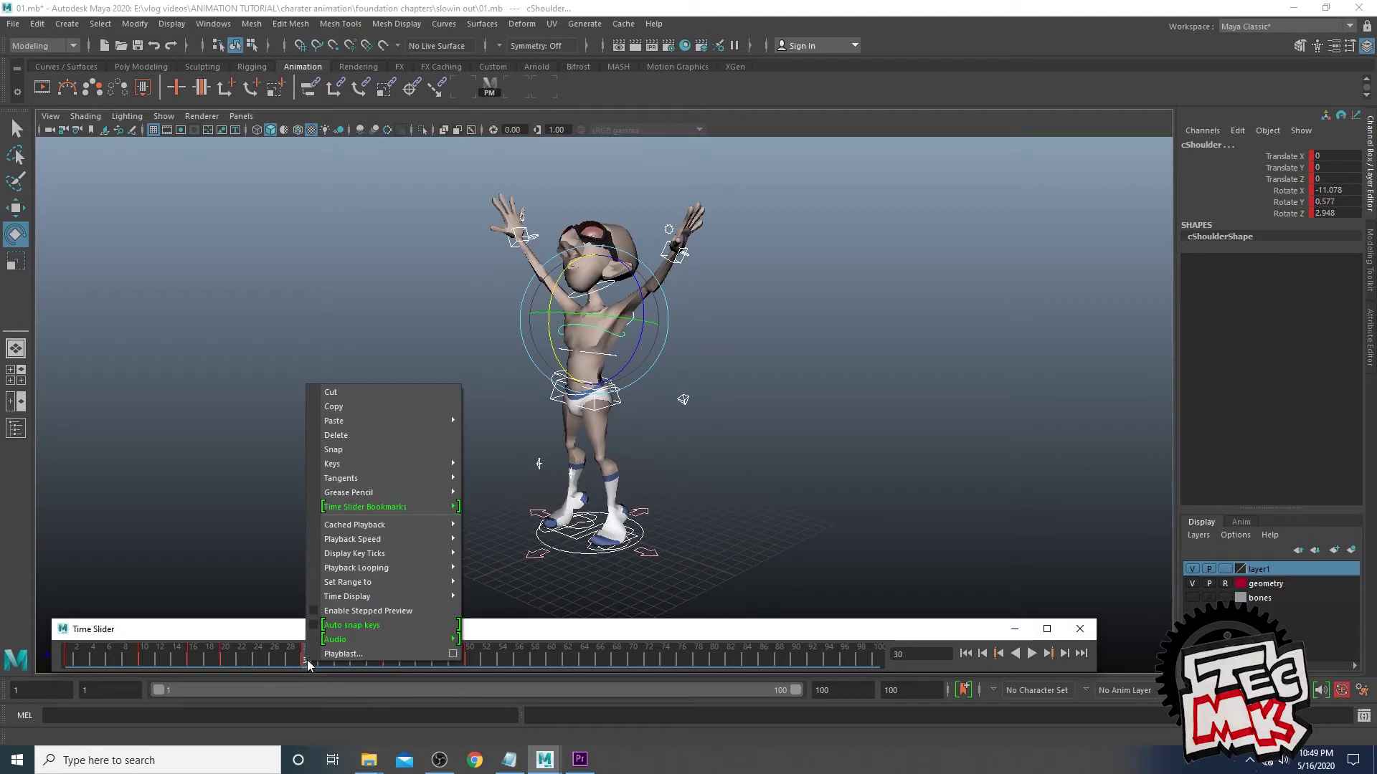
left_click(356, 442)
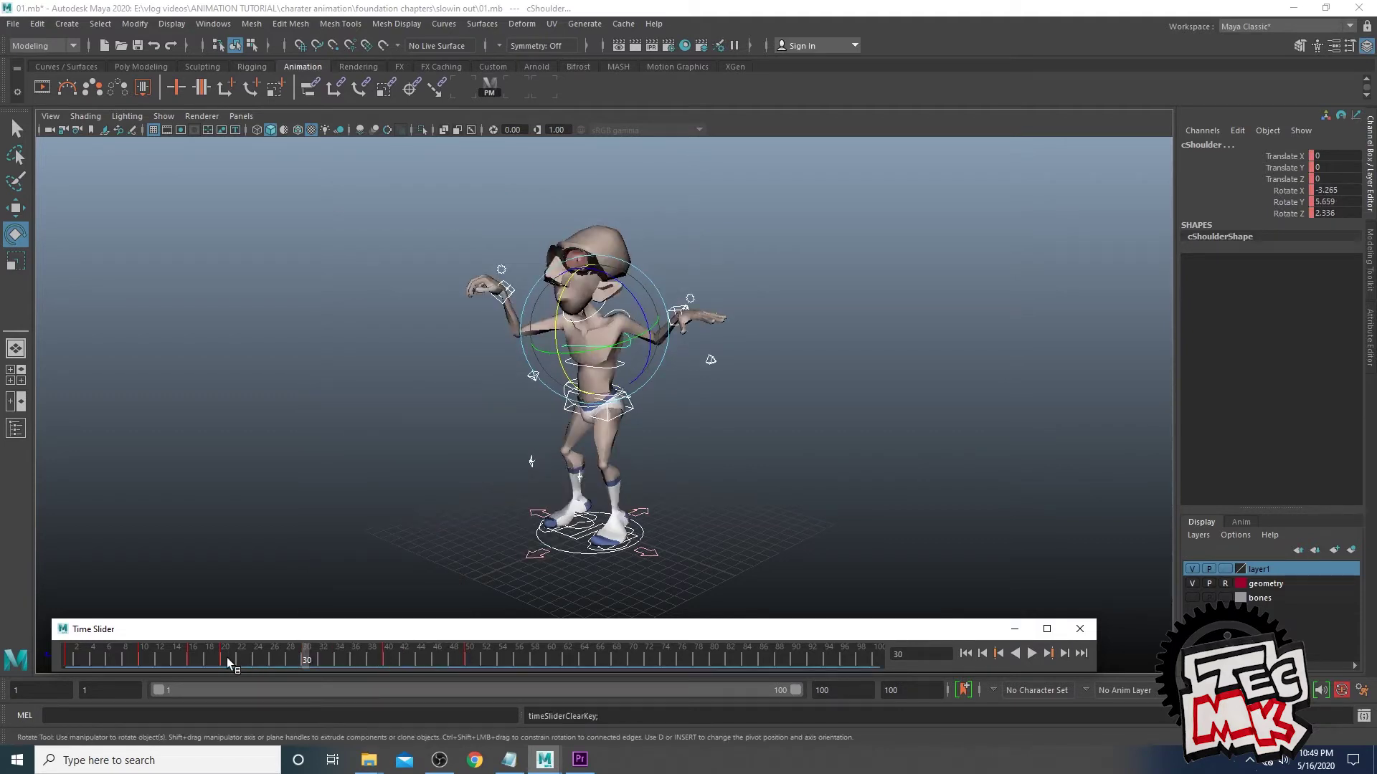
left_click_drag(312, 660, 374, 665)
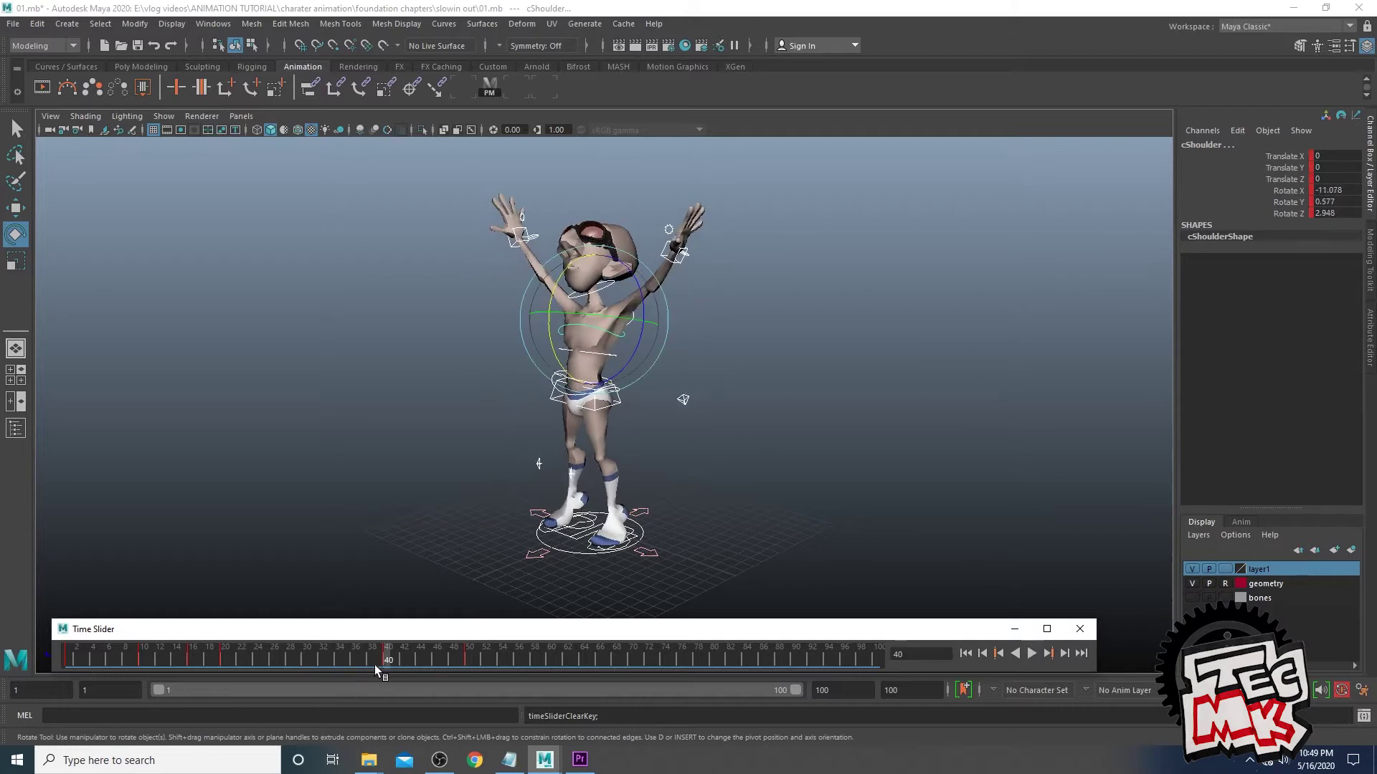
left_click(224, 660)
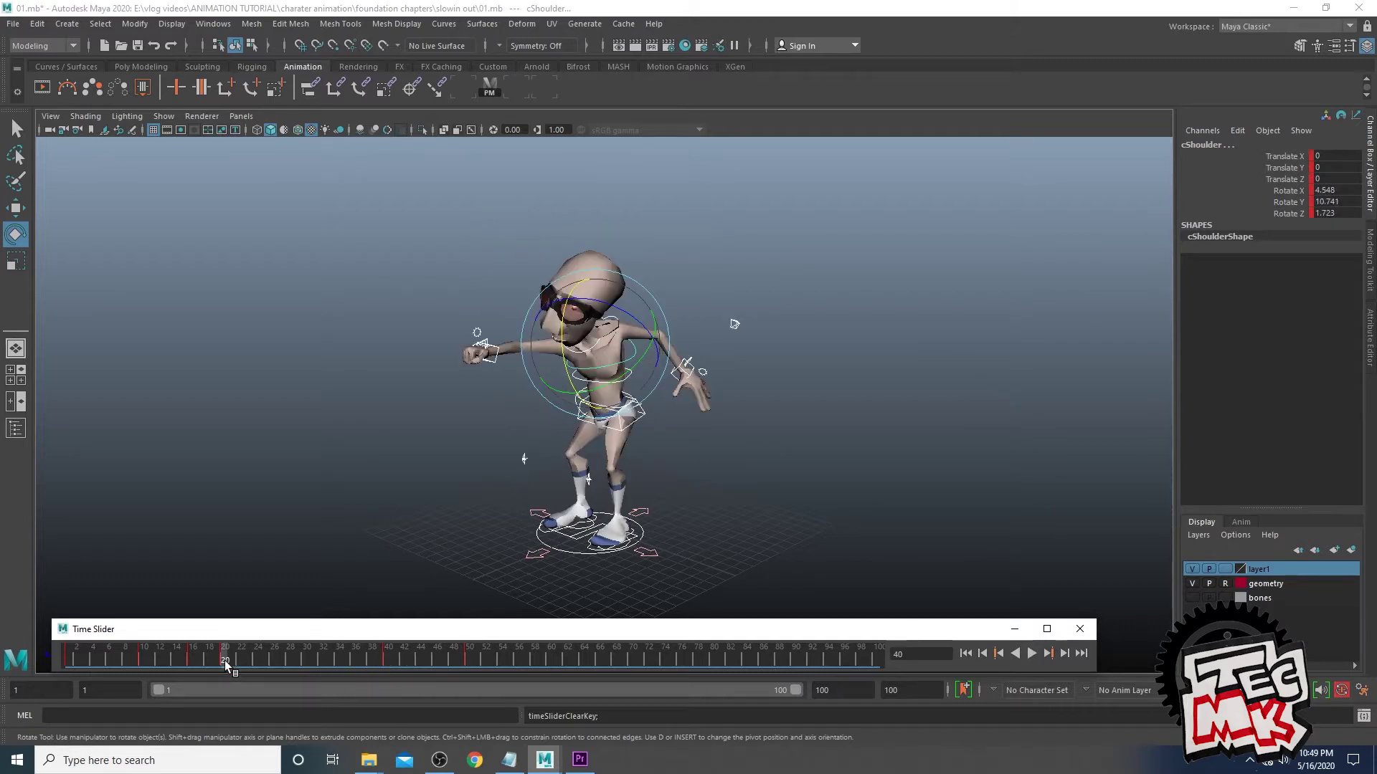
left_click_drag(226, 660, 303, 661)
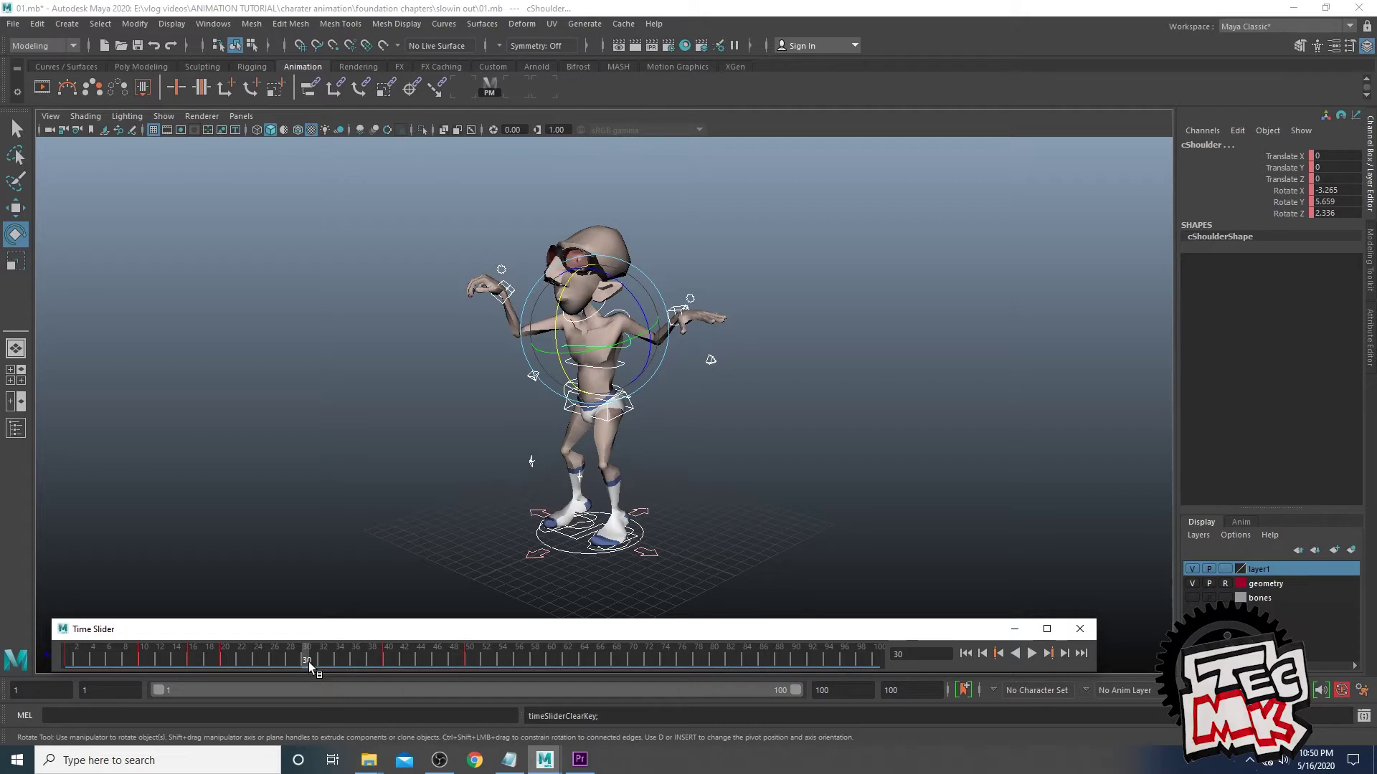
Try keying the interpolated in-between pose at frame 30, scrub around it, and undo the key
mouse_move(309, 660)
left_mouse_down()
mouse_move(278, 661)
mouse_move(305, 664)
left_mouse_up()
key("s")
key("alt+v")
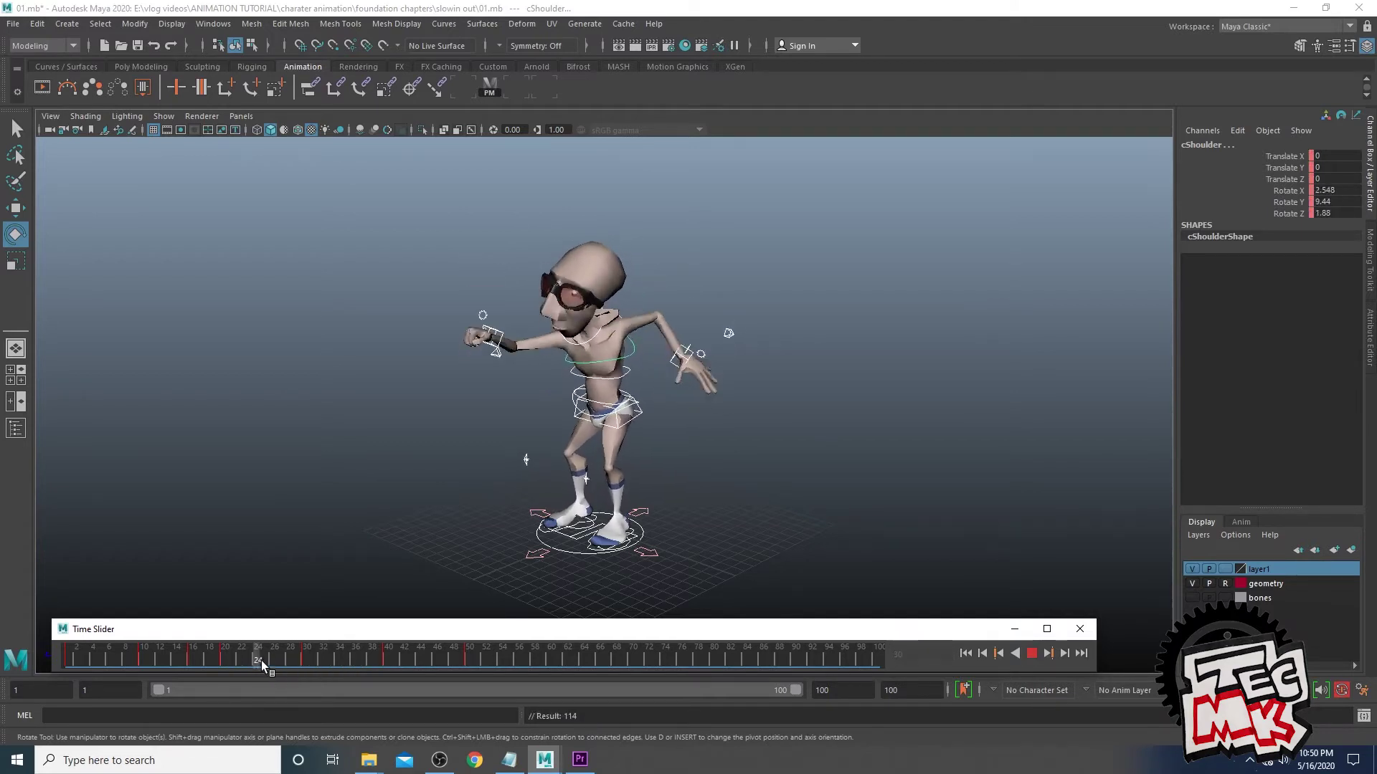
mouse_move(303, 661)
left_mouse_down()
mouse_move(380, 657)
mouse_move(249, 662)
mouse_move(312, 663)
left_mouse_up()
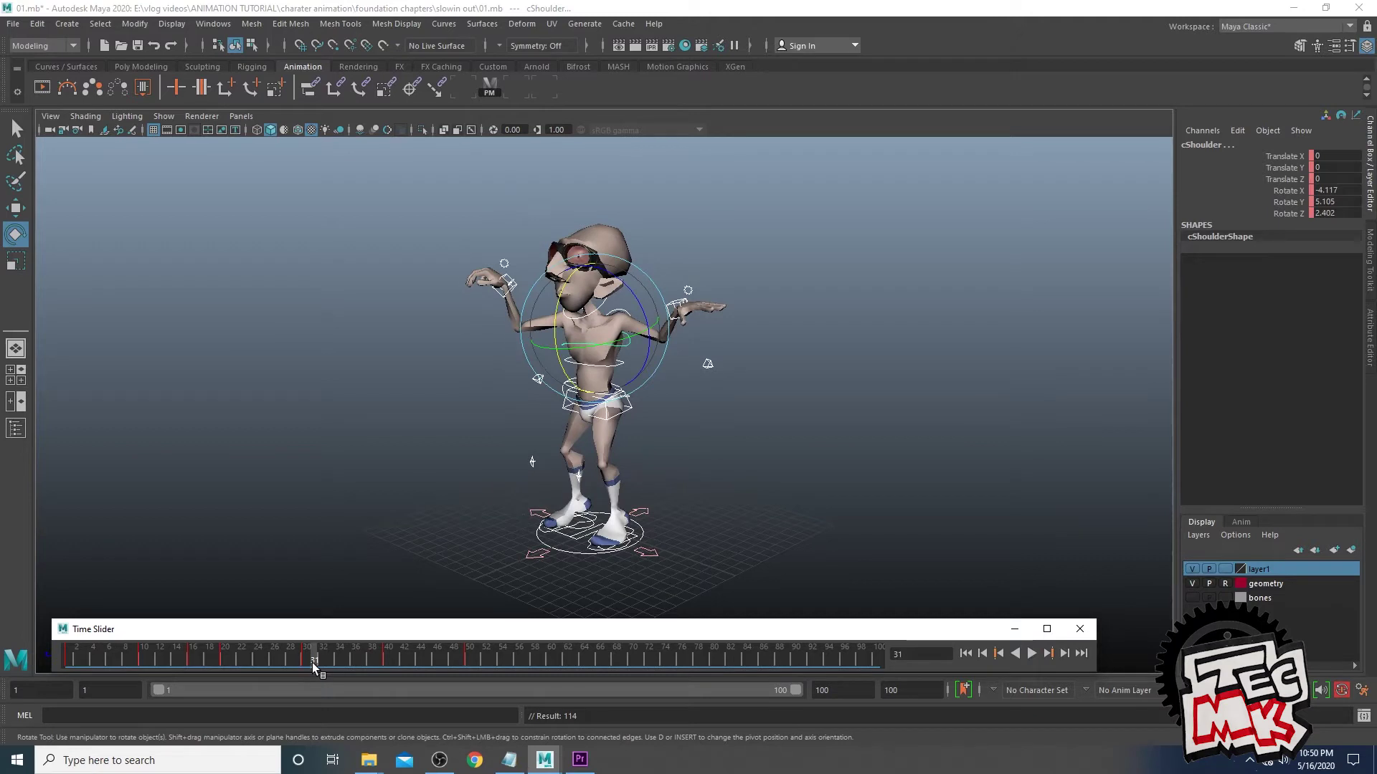
key("ctrl+z")
Copy the frame 36 pose to frame 30, key all controls there, and scrub frames 30 to 36 to check
left_click_drag(305, 660, 357, 664)
left_click(355, 663)
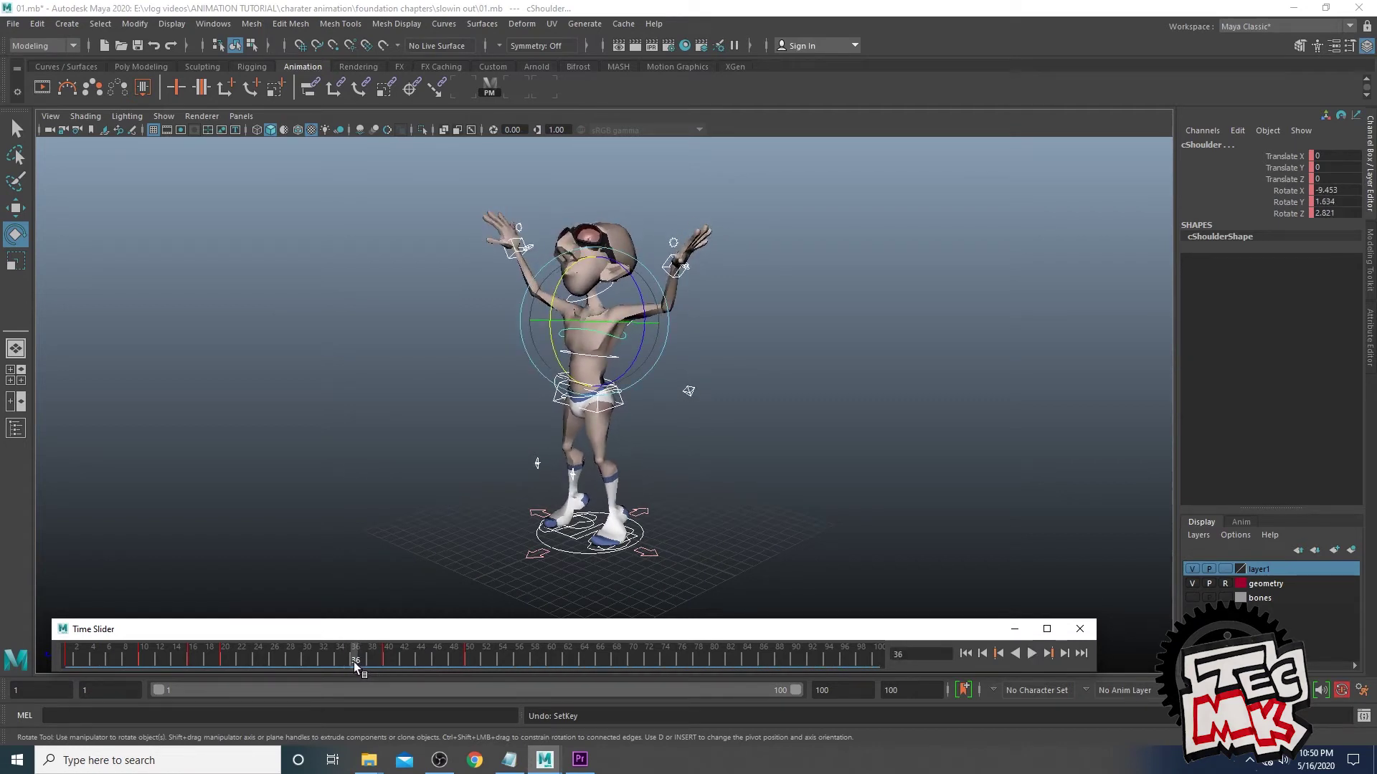
left_click_drag(354, 661, 319, 661)
left_click_drag(307, 661, 306, 661)
key("s")
left_click_drag(305, 662, 353, 660)
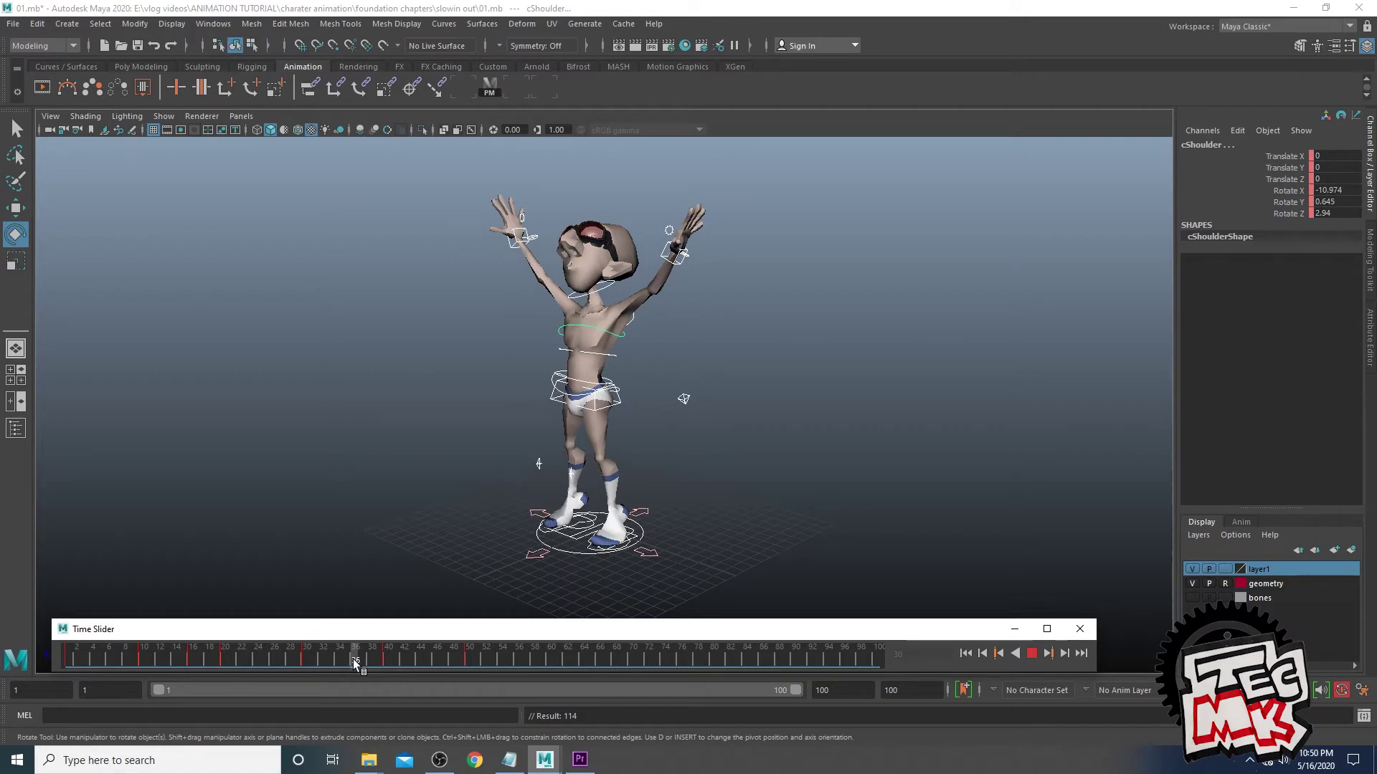
left_click_drag(353, 659, 308, 660)
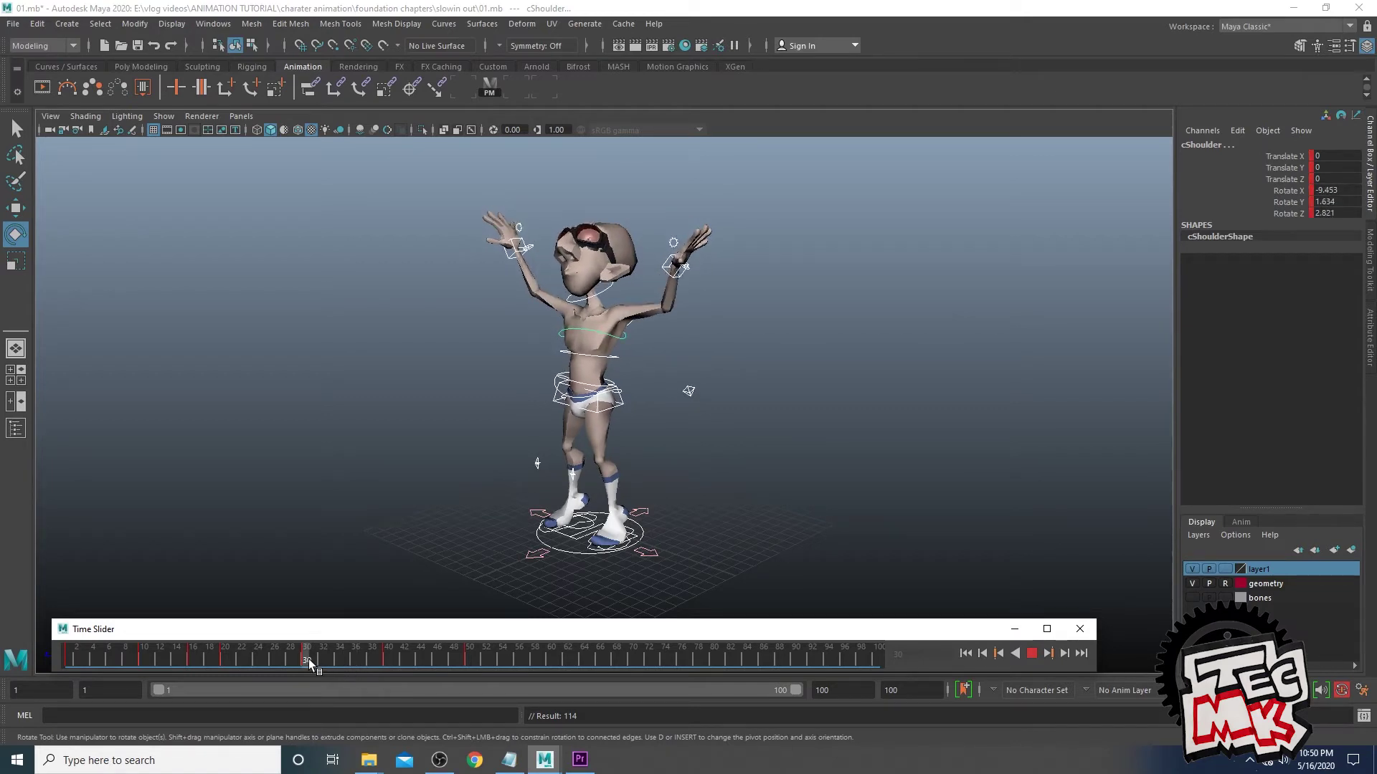
mouse_move(309, 660)
left_mouse_down()
mouse_move(234, 660)
mouse_move(383, 668)
mouse_move(229, 666)
mouse_move(384, 656)
mouse_move(306, 660)
left_mouse_up()
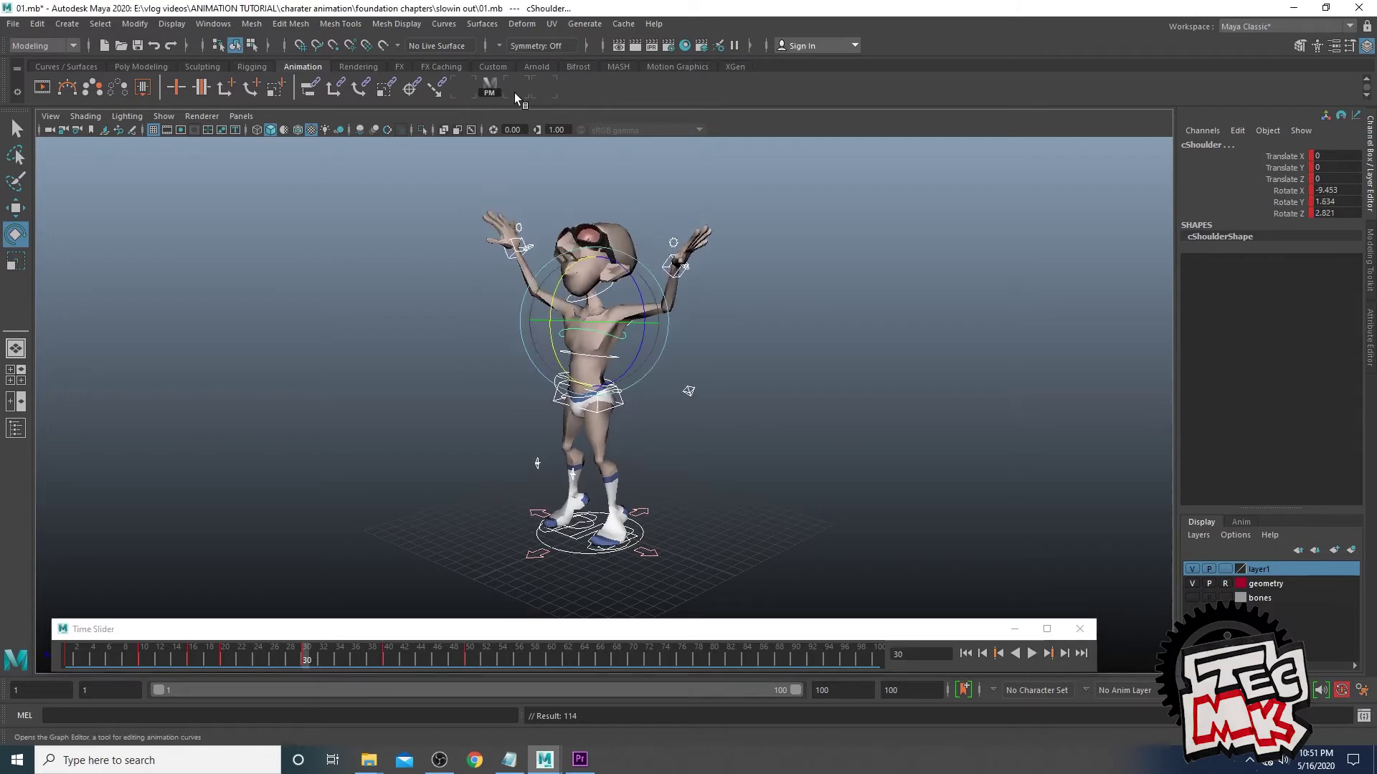
Open the Graph Editor, arrange it beside the character, and select only the centre of gravity control (cCOG)
left_click(514, 92)
middle_click_drag(667, 515, 381, 525, "alt")
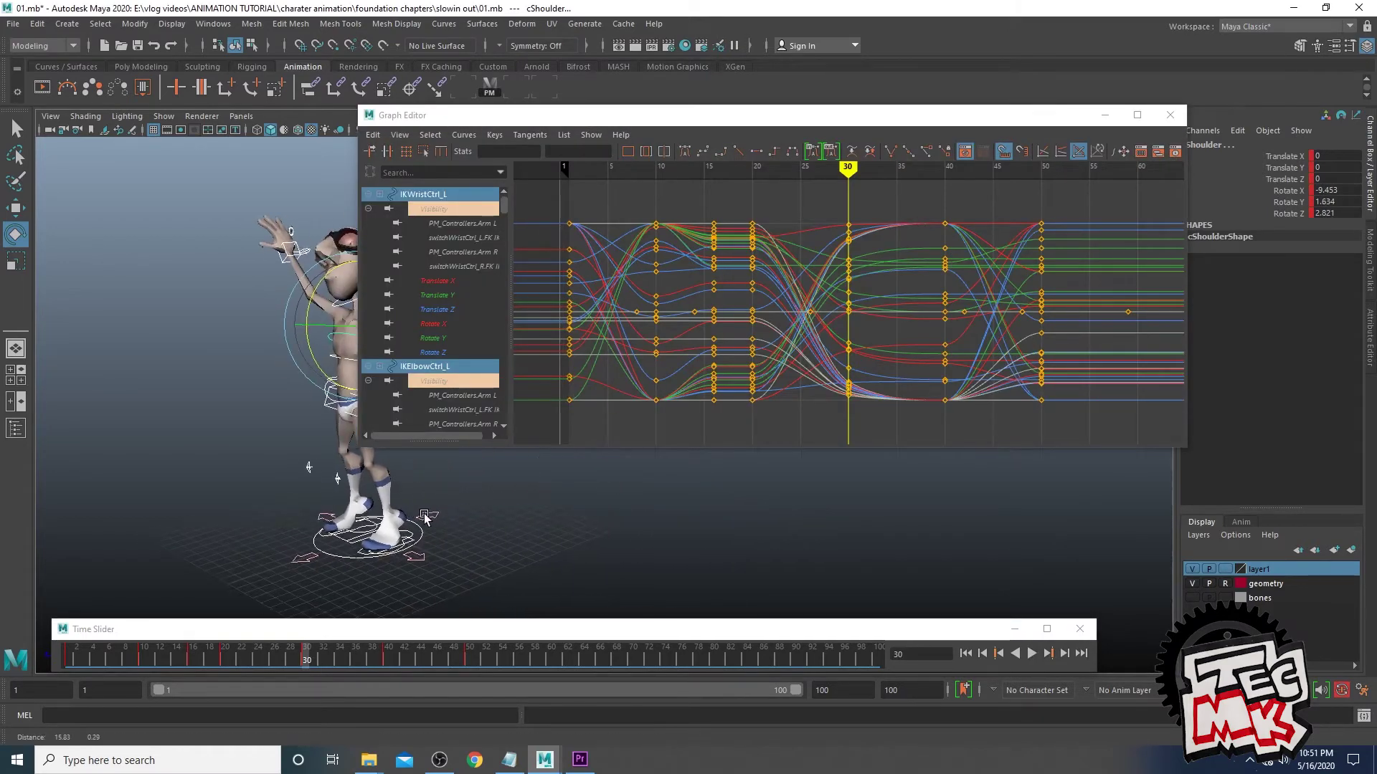
left_click_drag(716, 123, 852, 112)
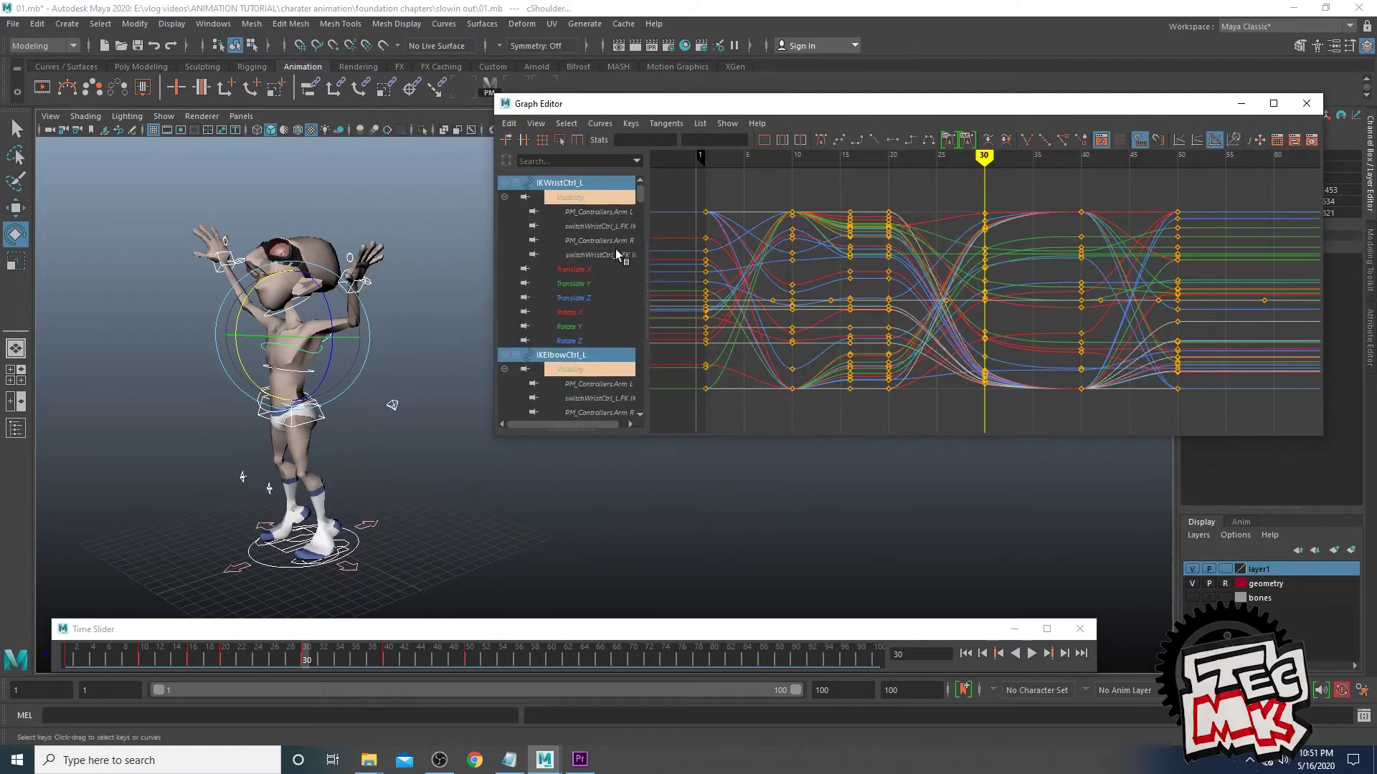
middle_click_drag(407, 359, 479, 353, "alt")
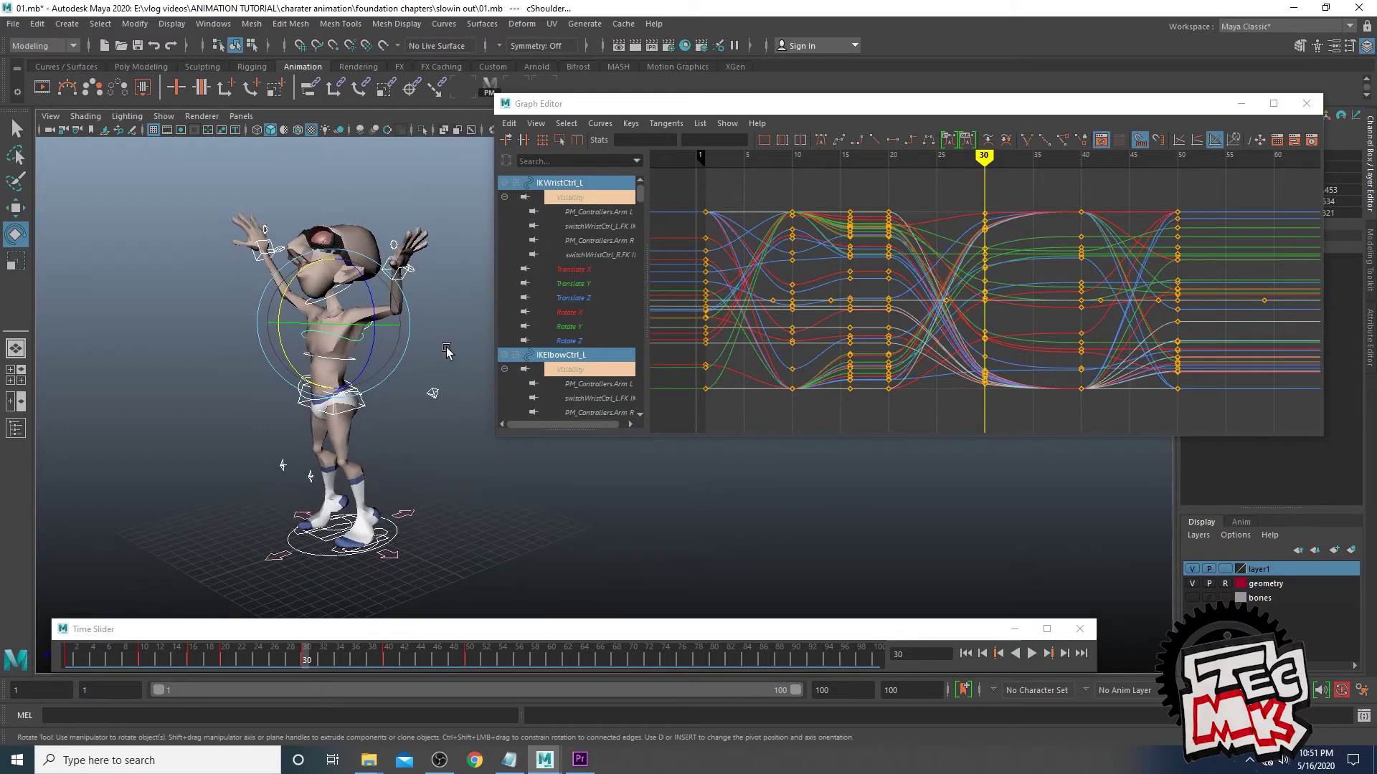
scroll(446, 350, "up", 1)
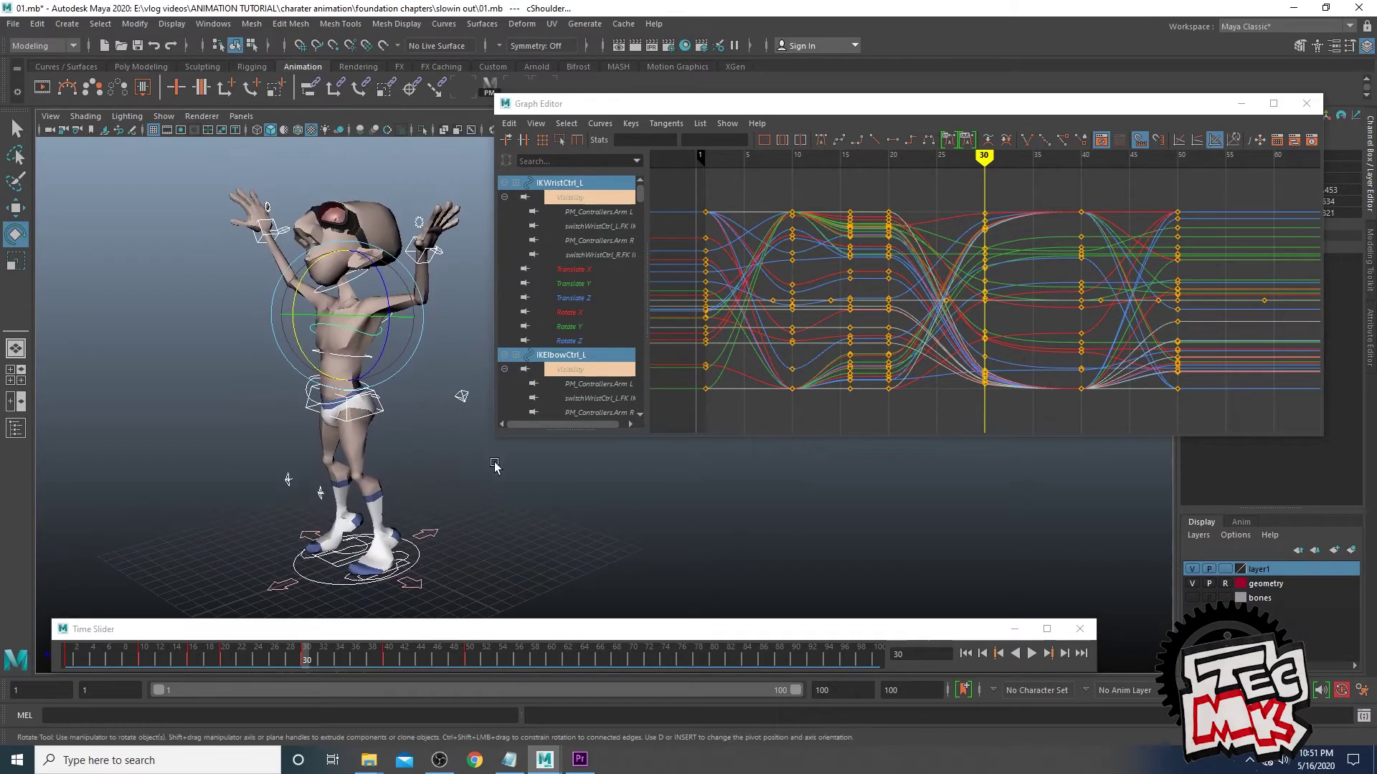
left_click(499, 479)
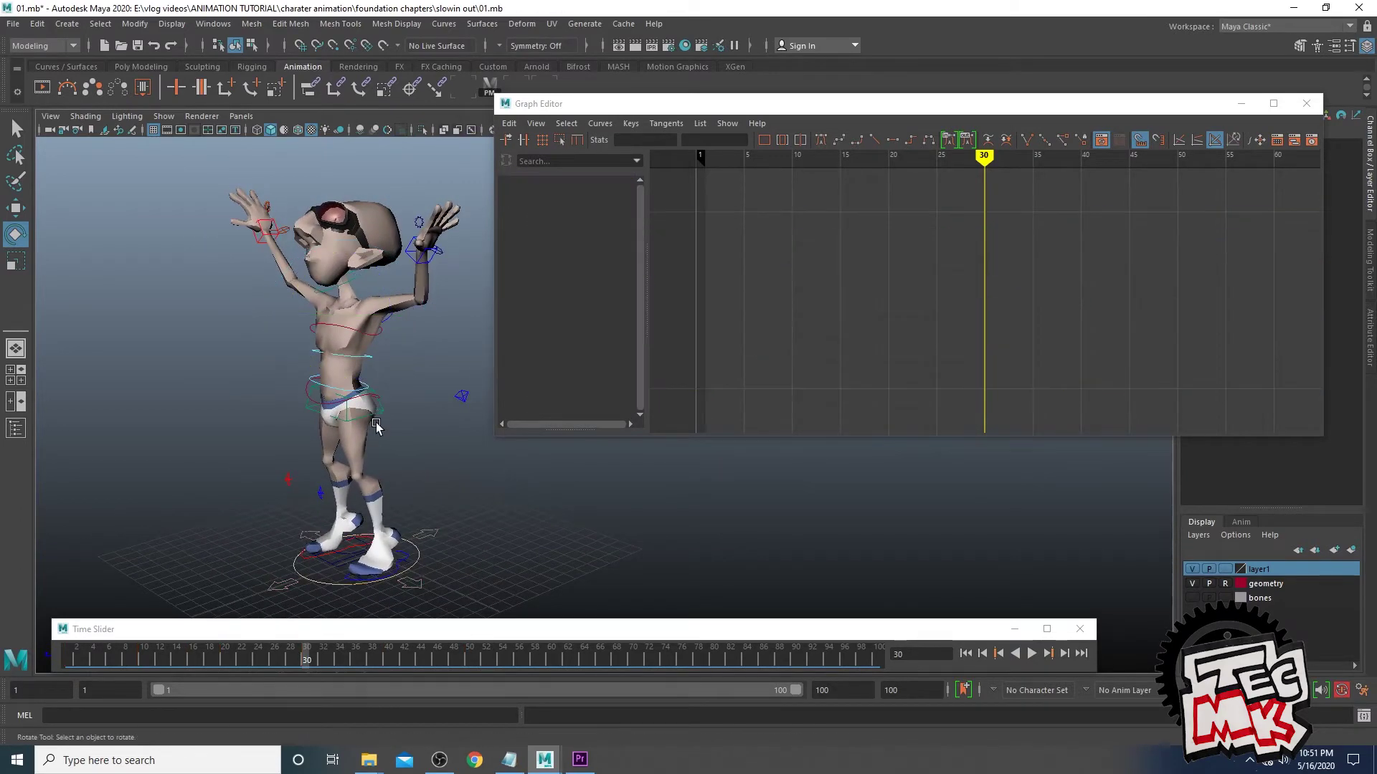
left_click(382, 414)
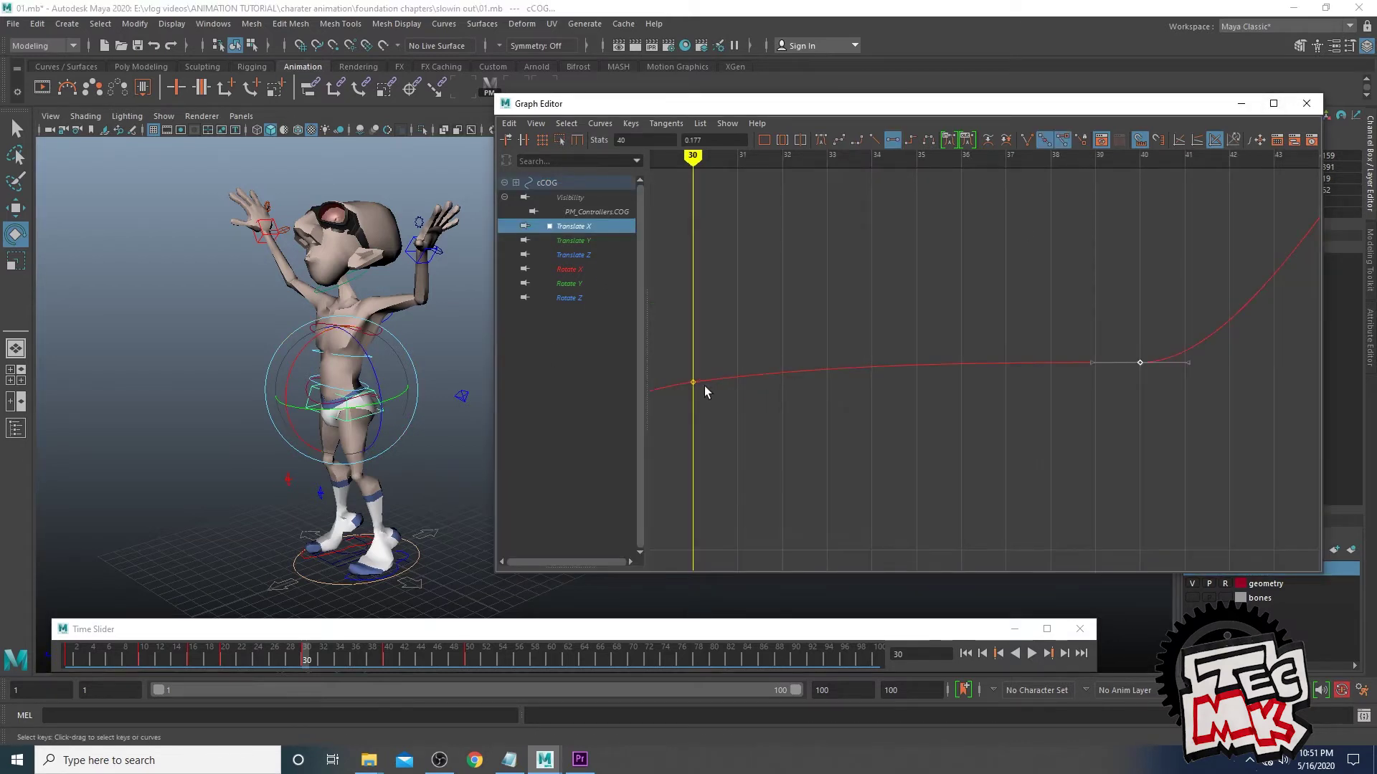
Isolate the cCOG Translate X curve in an enlarged Graph Editor and examine it between the frame 30 and 40 keys
left_click_drag(677, 361, 726, 427)
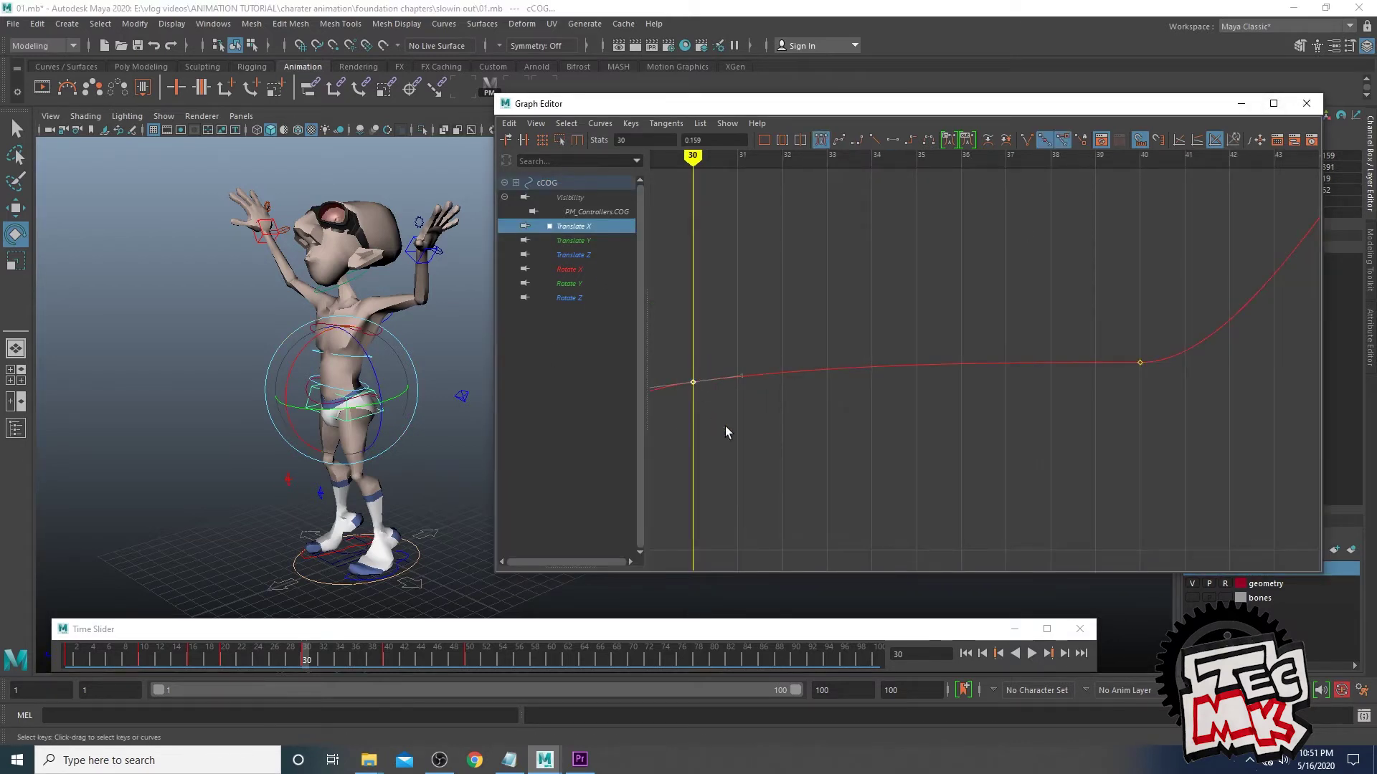
left_click_drag(1091, 341, 1168, 399)
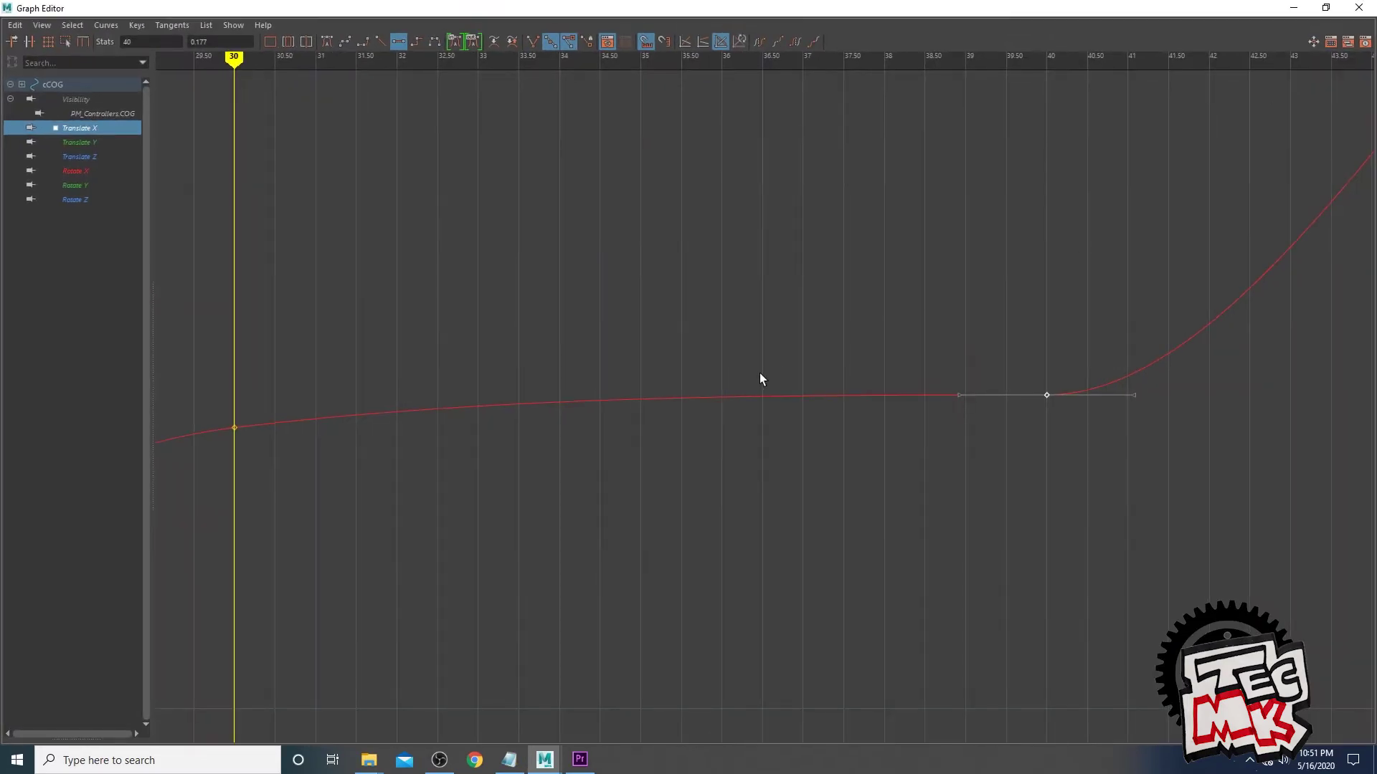
scroll(760, 373, "up", 8)
scroll(715, 381, "down", 5)
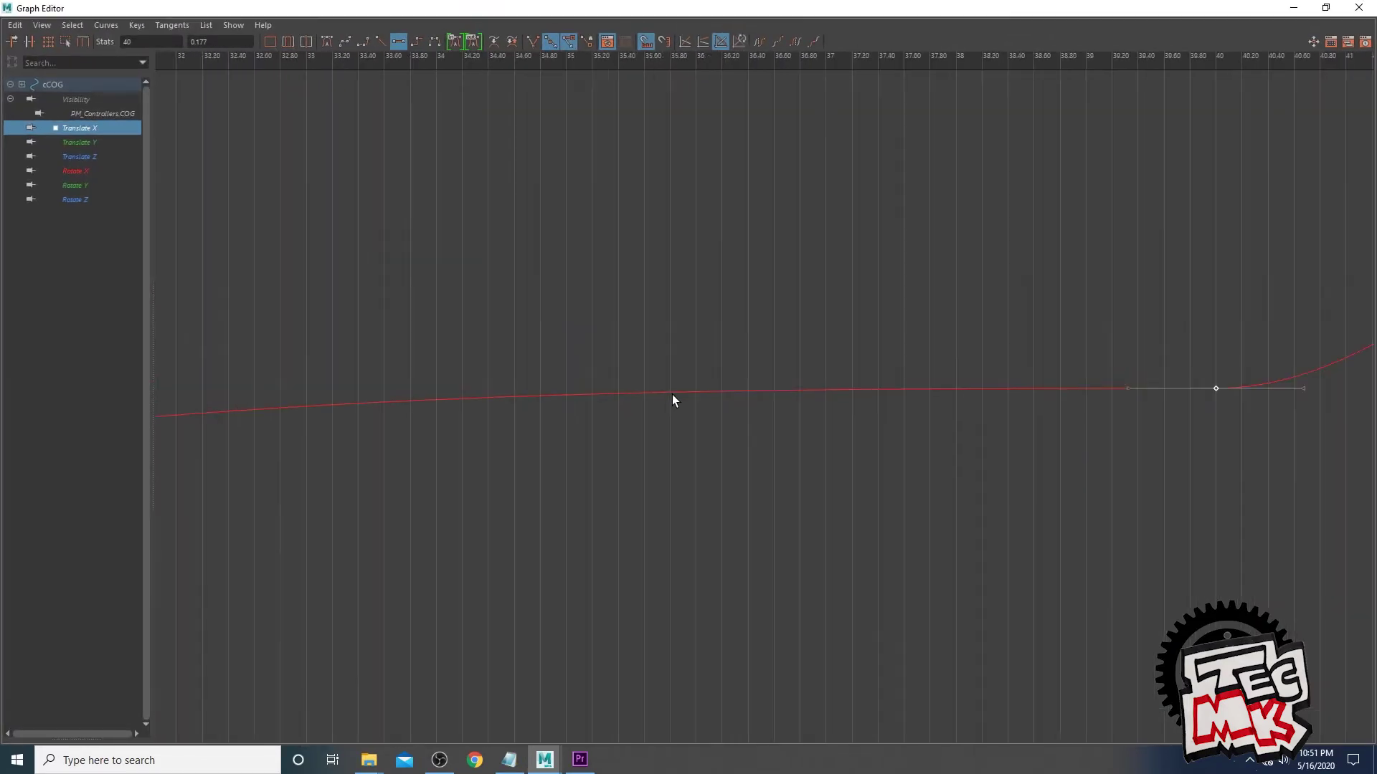
middle_click_drag(566, 436, 777, 421, "alt")
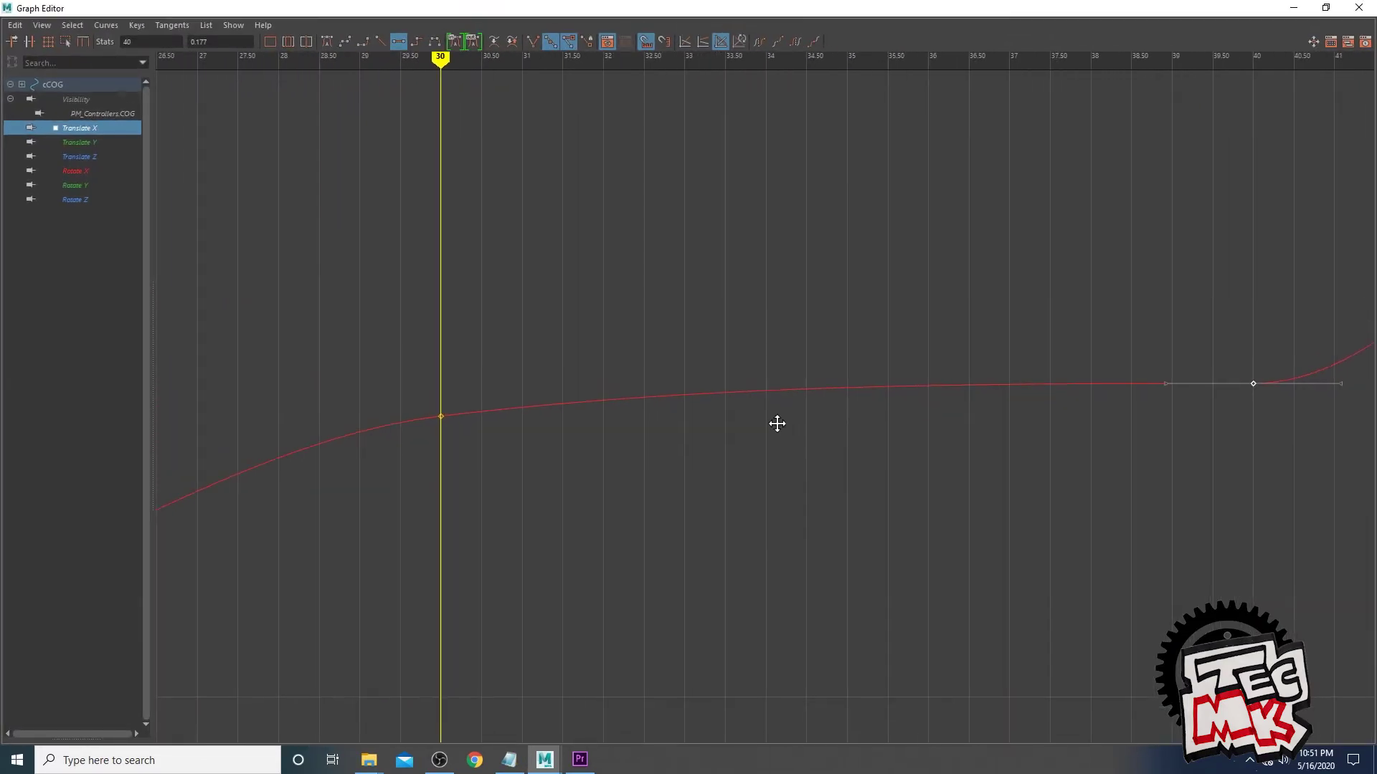
scroll(582, 460, "up", 3)
scroll(579, 460, "down", 3)
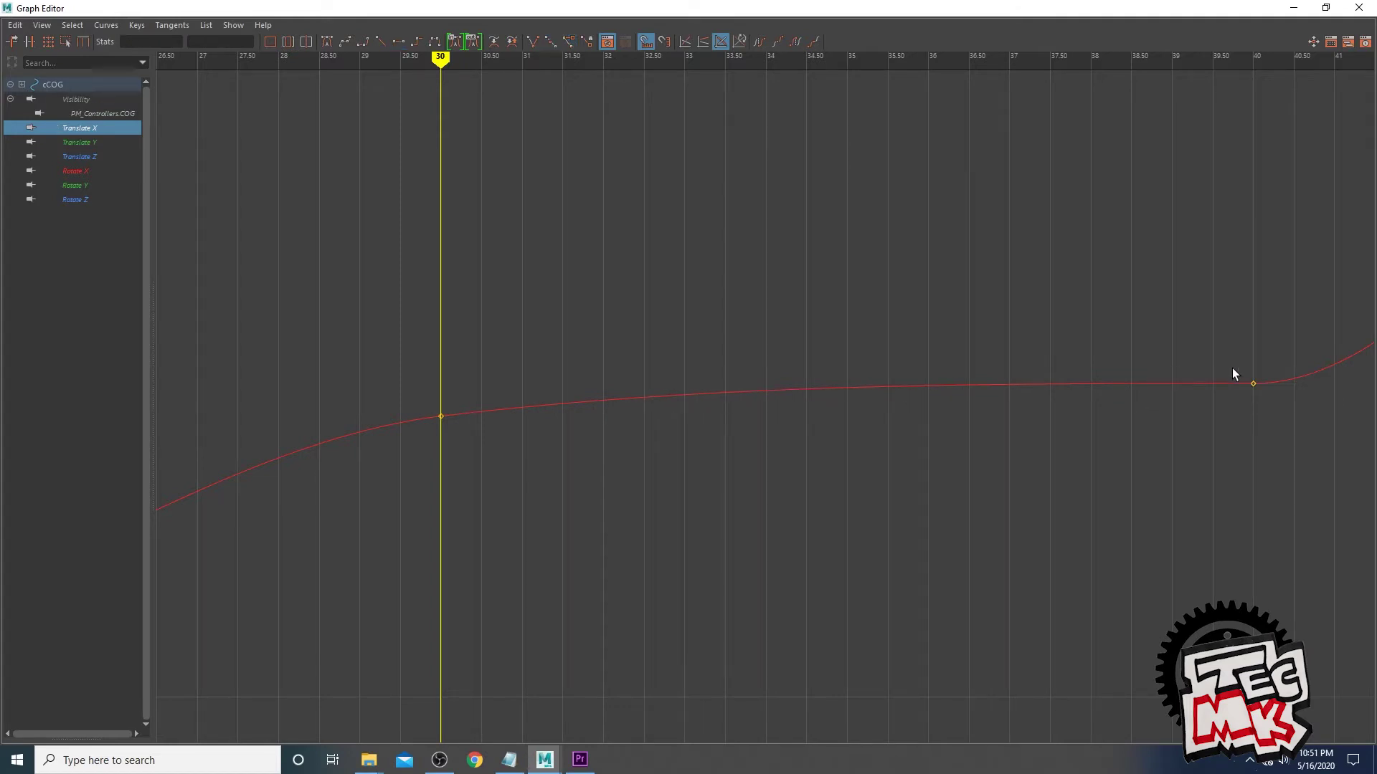
Steepen the frame 30 tangent of cCOG's Translate X curve so it arcs above the frame 40 value, and select the frame 40 key
left_click_drag(449, 443, 467, 453)
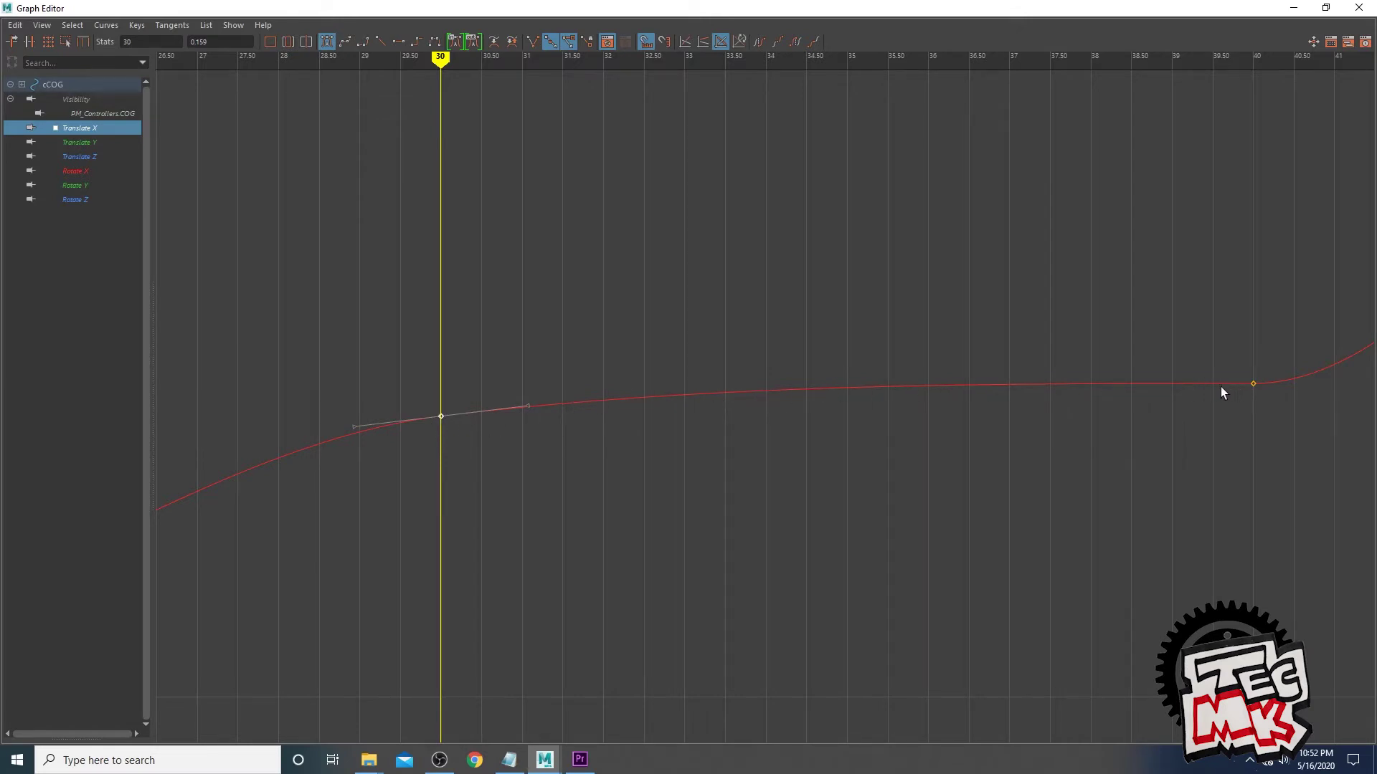
left_click_drag(484, 383, 544, 431)
mouse_move(535, 418)
middle_mouse_down()
mouse_move(528, 396)
mouse_move(543, 397)
middle_mouse_up()
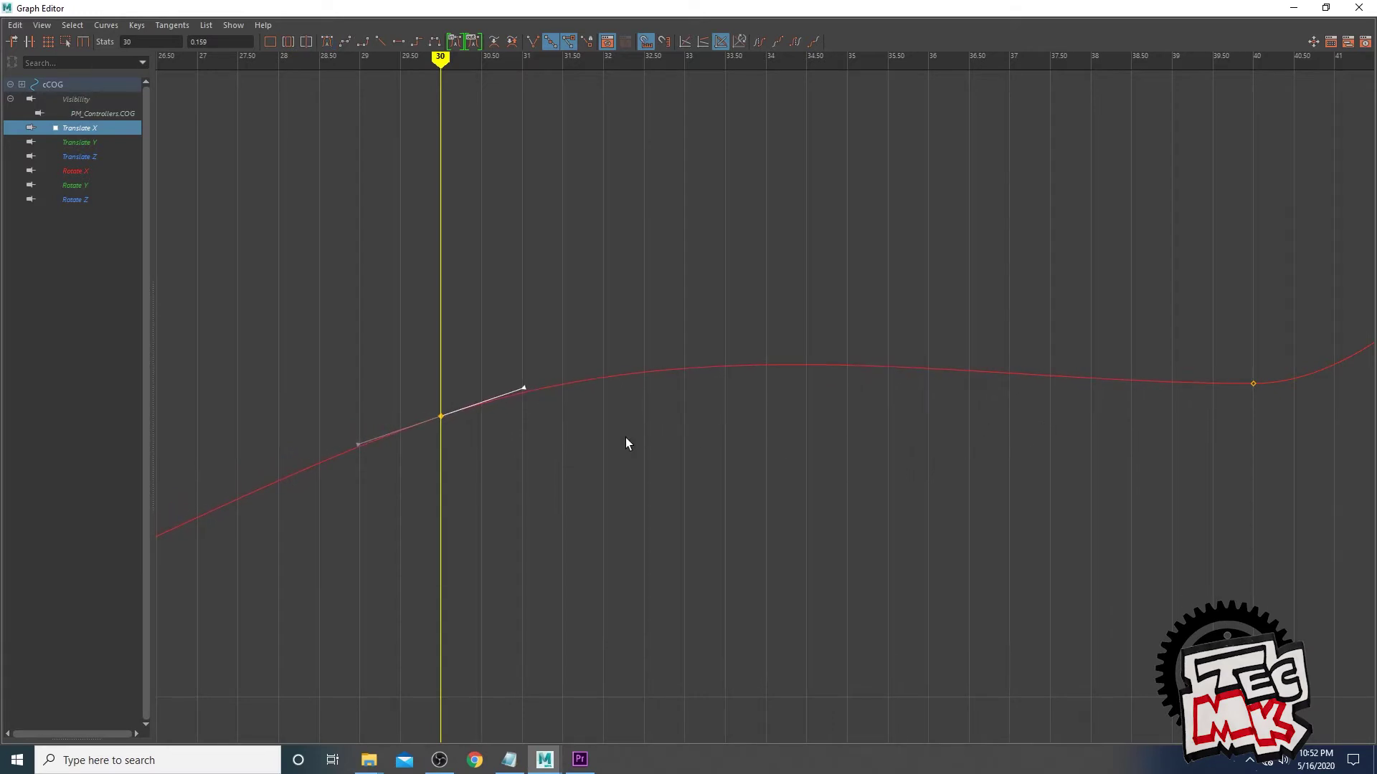
left_click_drag(469, 440, 470, 441)
left_click_drag(789, 380, 789, 380)
left_click(1230, 359)
left_click_drag(1229, 358, 1275, 411)
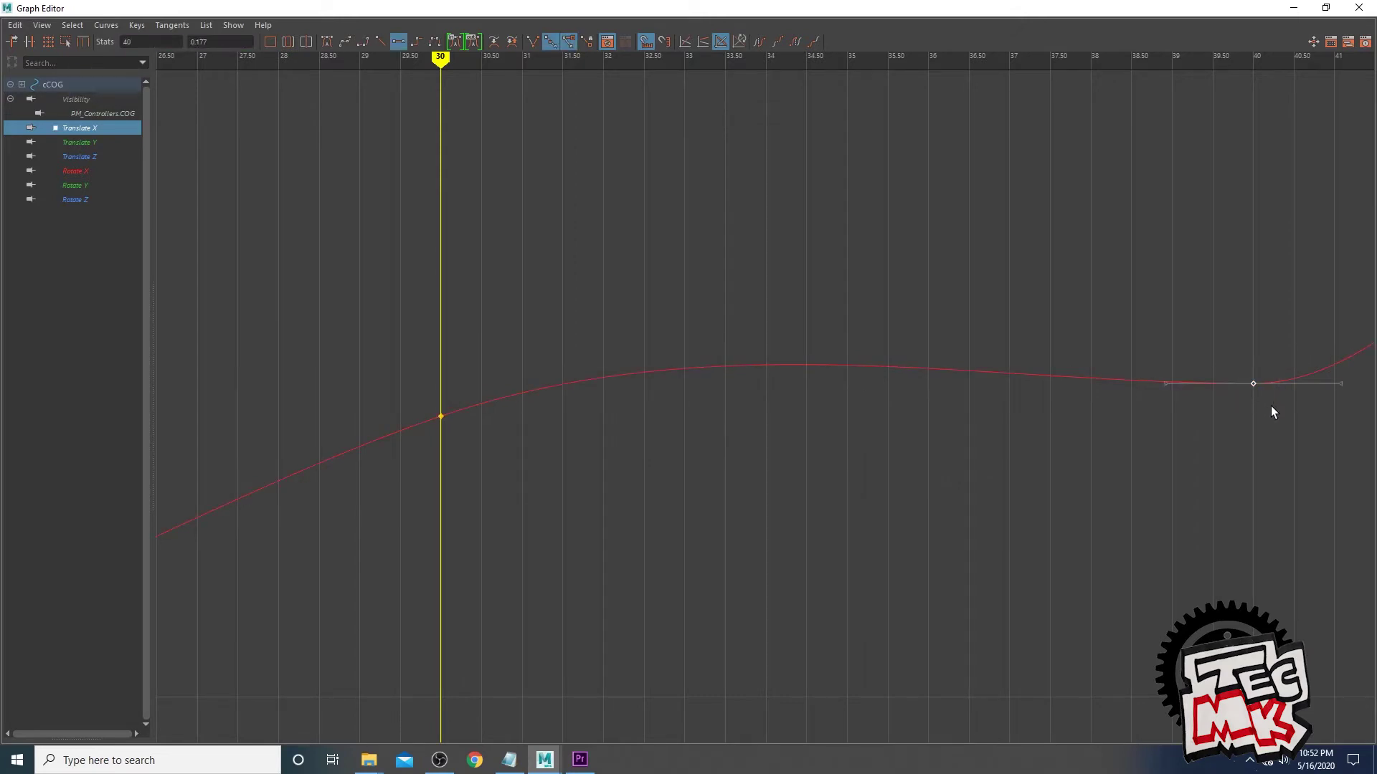
Undo the steepened frame 30 tangent on cCOG's Translate X curve
left_click_drag(729, 348, 753, 369)
left_click(758, 350)
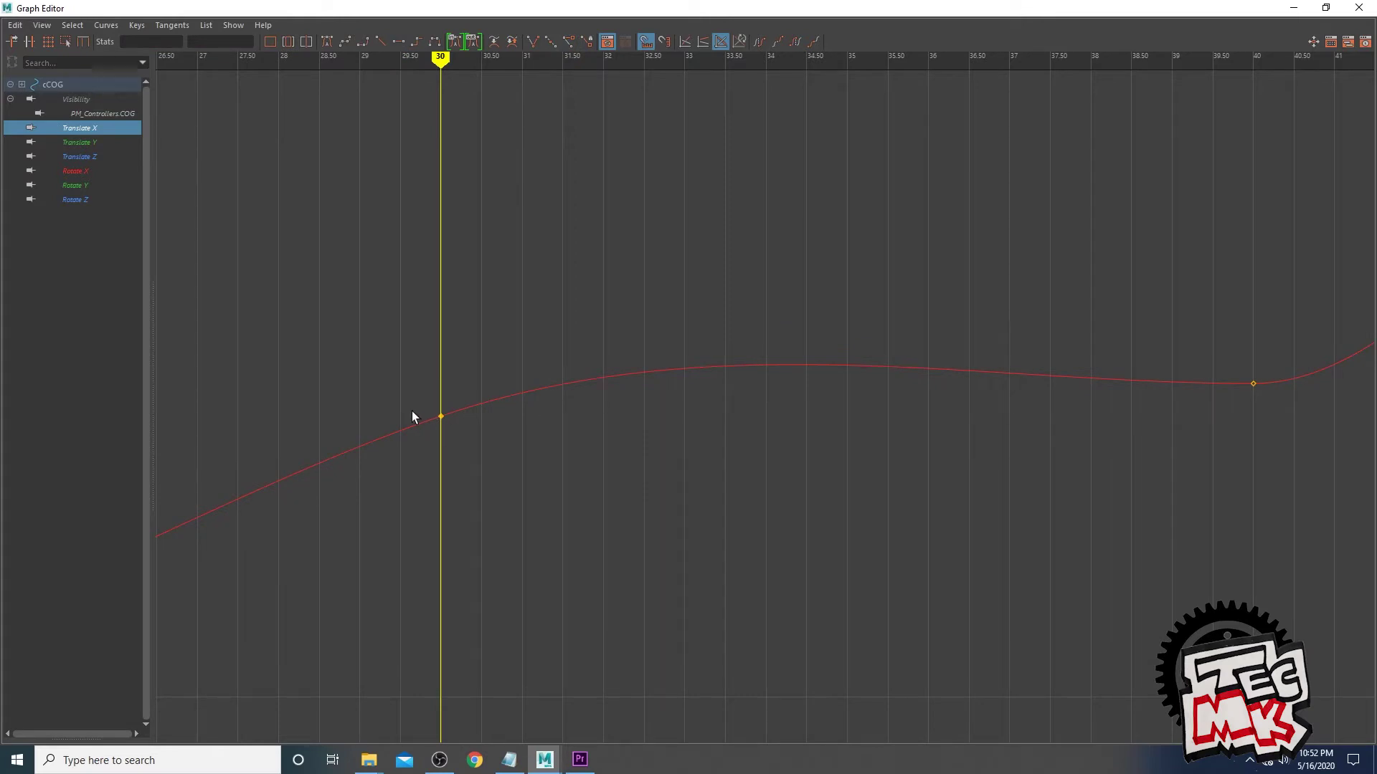
key("ctrl+z")
key("ctrl+z")
key("ctrl+z")
left_click(442, 420)
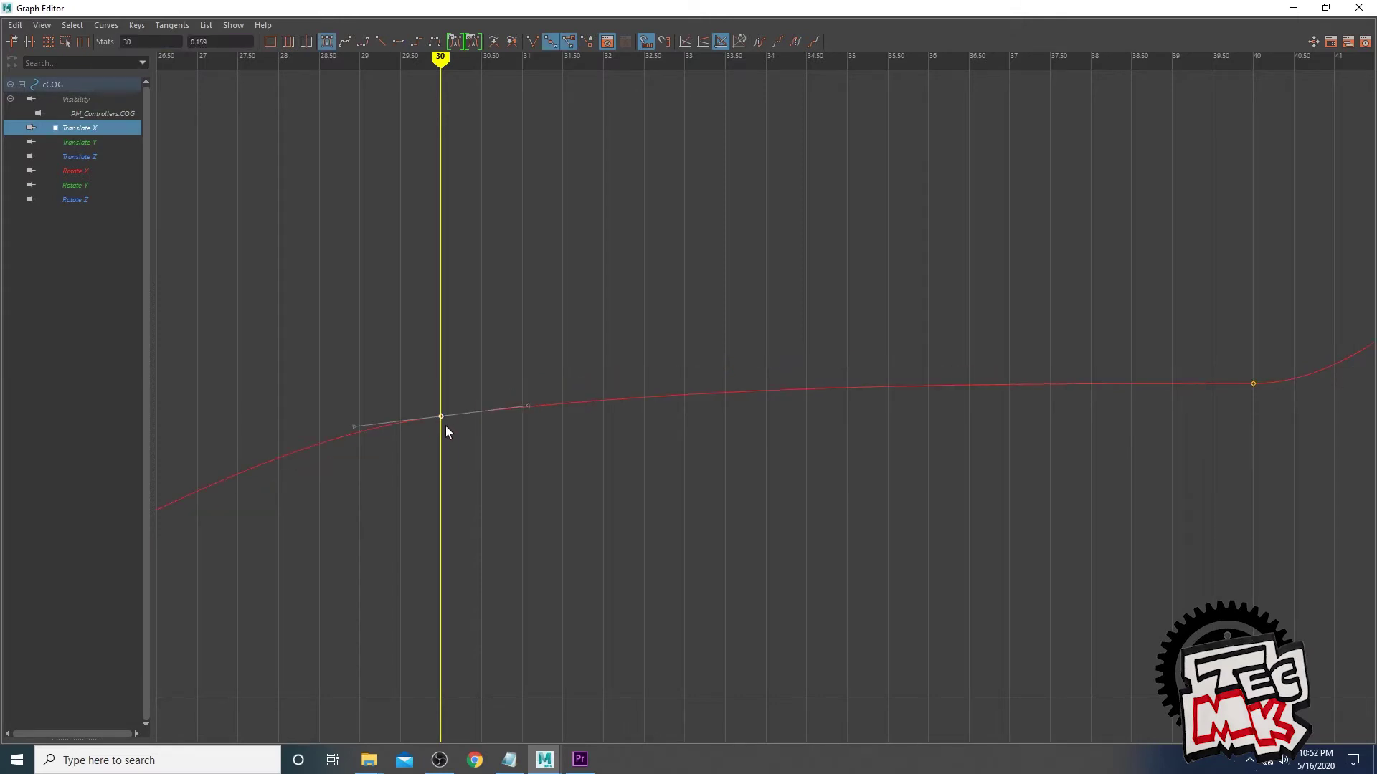
left_click(760, 469)
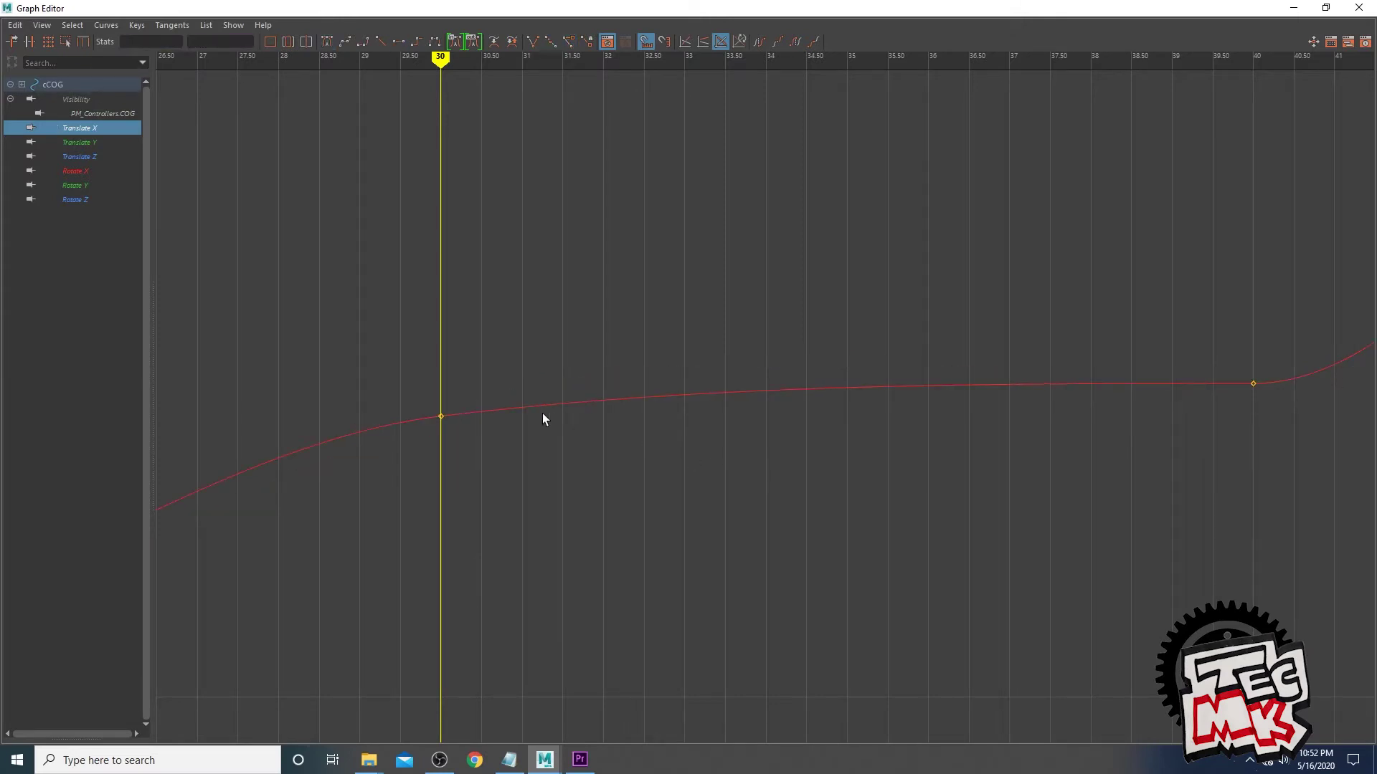
Restore the Graph Editor to its smaller size and steepen the frame 30 tangent of cCOG's Translate Y curve so it arcs above the frame 40 value
left_click(1326, 8)
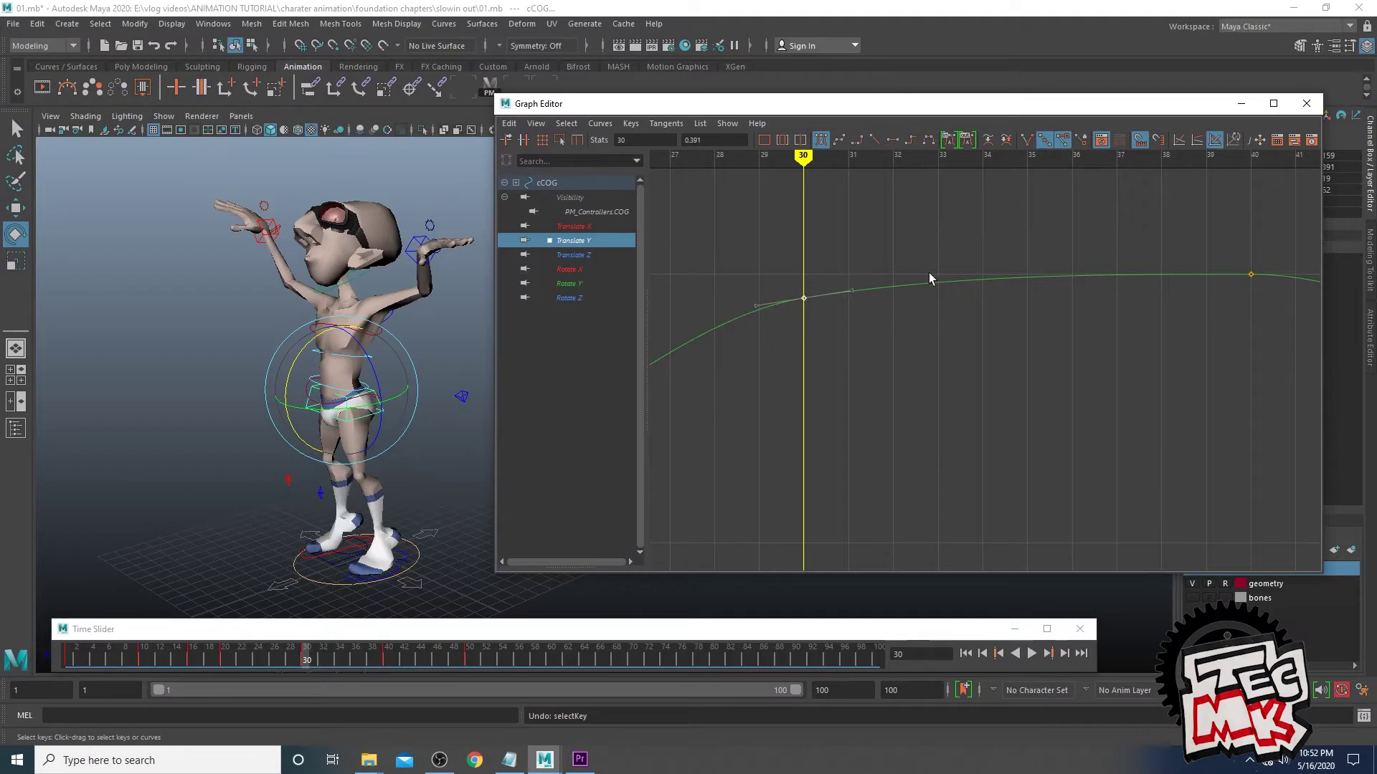
middle_click_drag(857, 316, 949, 279)
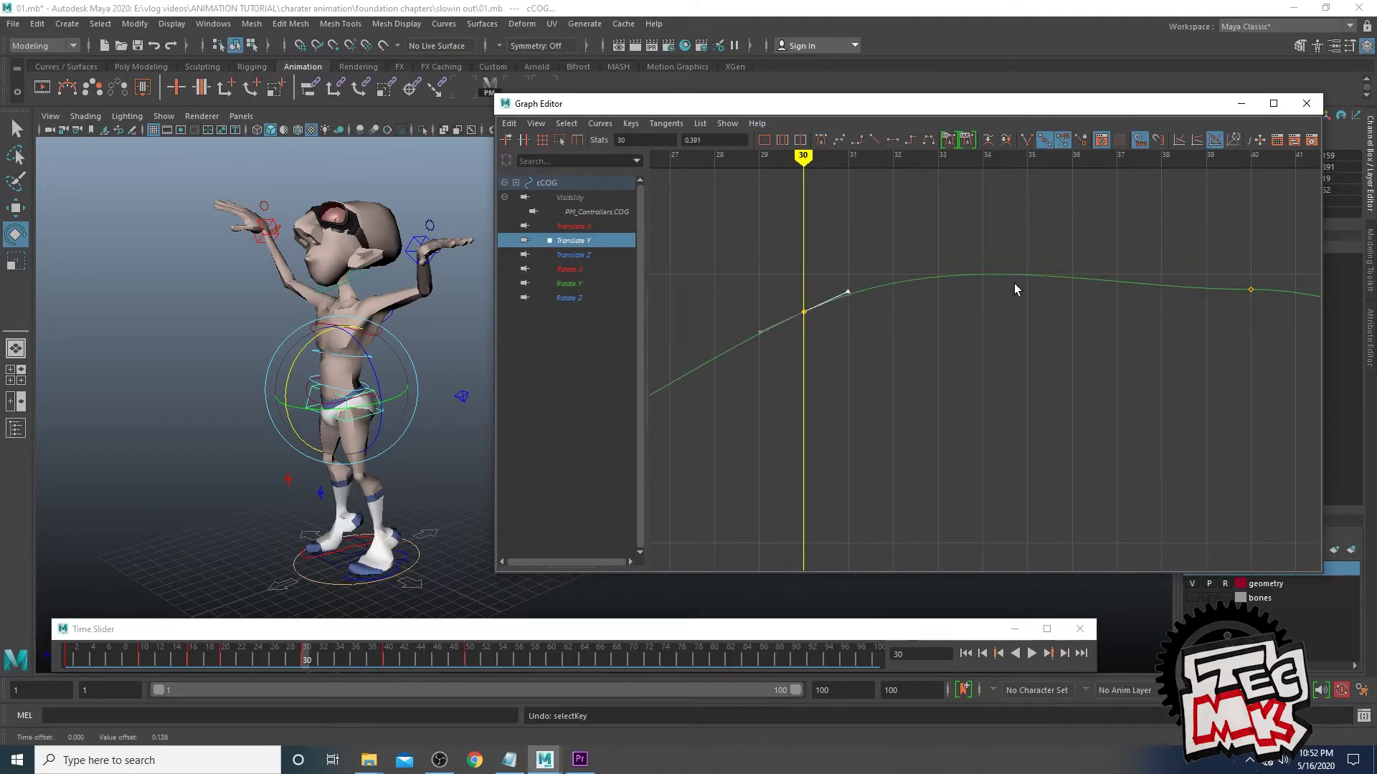
left_click(998, 293)
Try steepening the frame 30 tangent of cCOG's Rotate X curve so it dips below the frame 40 value, and undo it
left_click(569, 269)
left_click_drag(739, 360, 827, 442)
left_click(857, 432)
middle_click_drag(858, 431, 867, 463)
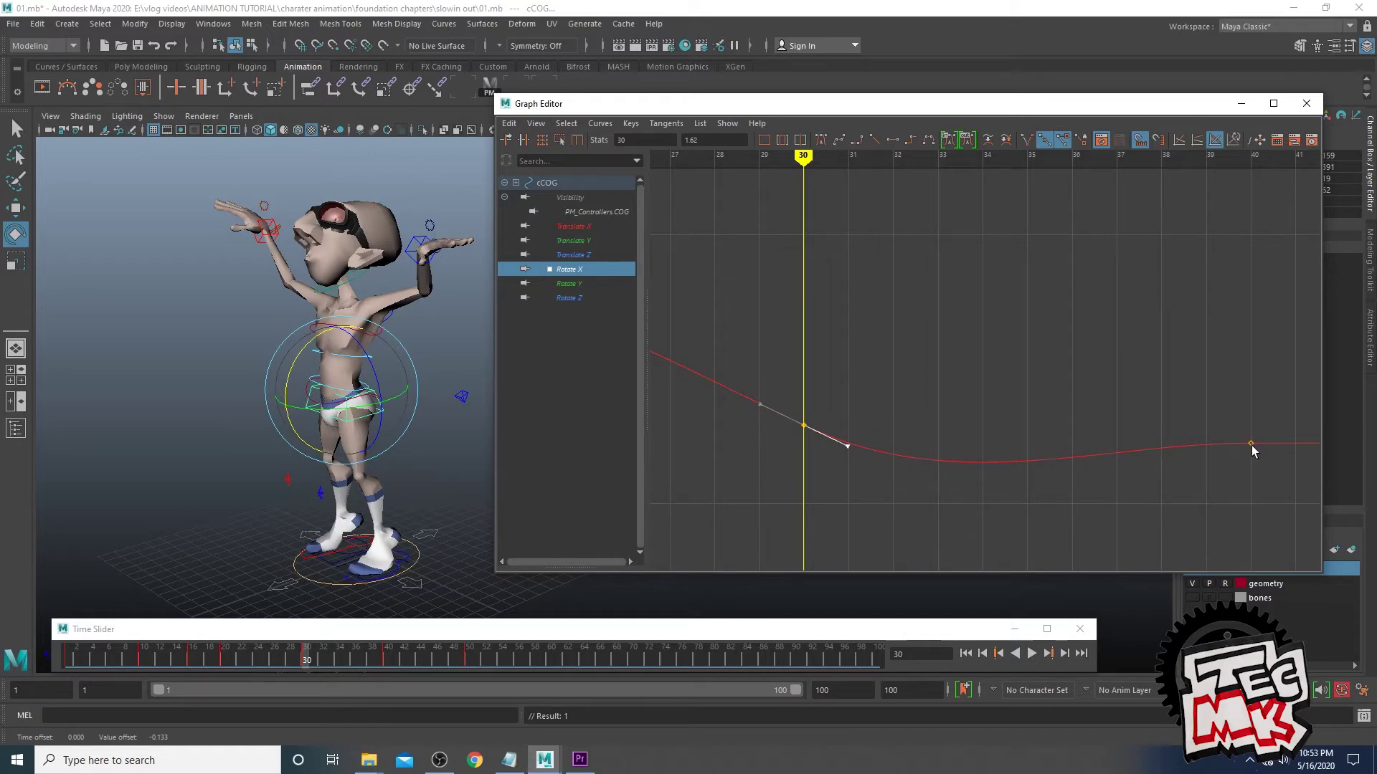
key("ctrl+z")
Check cCOG's Rotate Y and Rotate Z curves between frames 30 and 40
left_click(568, 284)
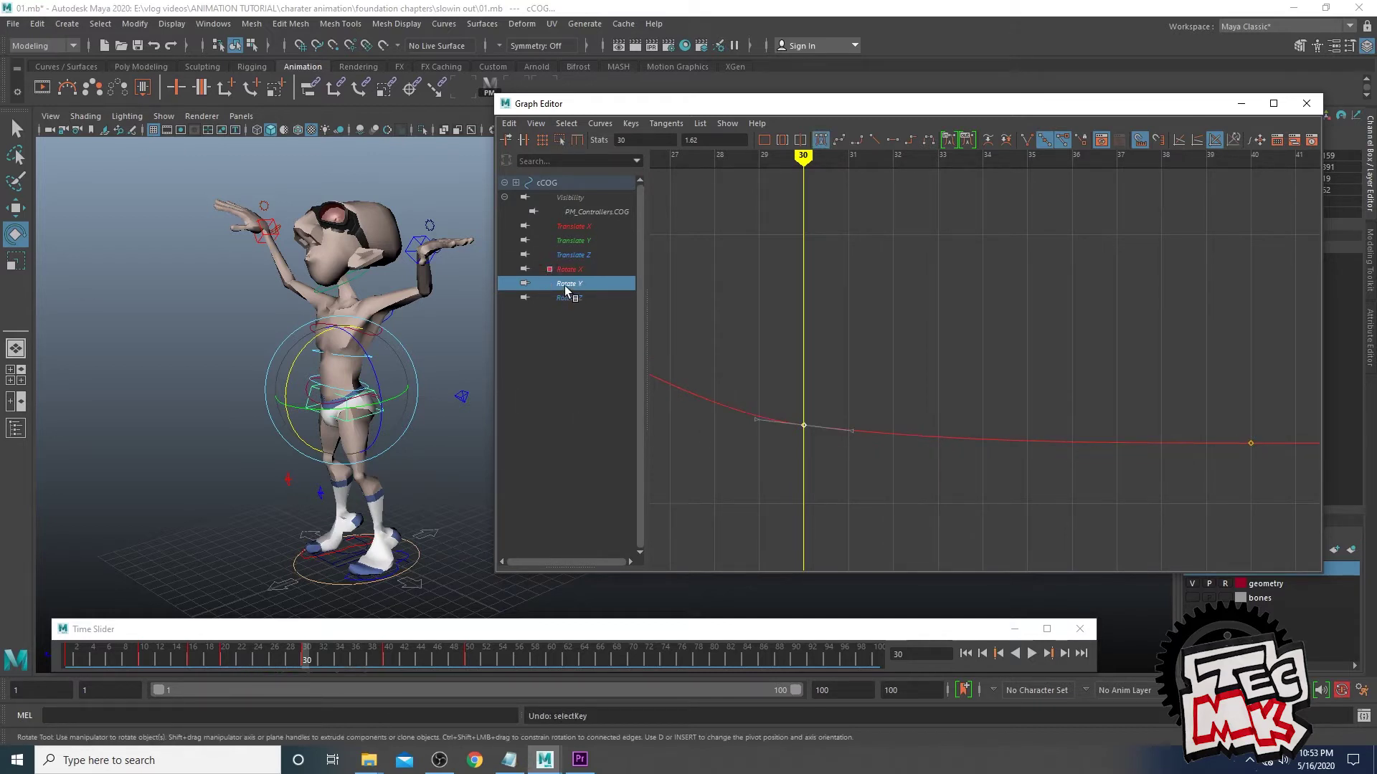
key("ctrl+z")
left_click(570, 297)
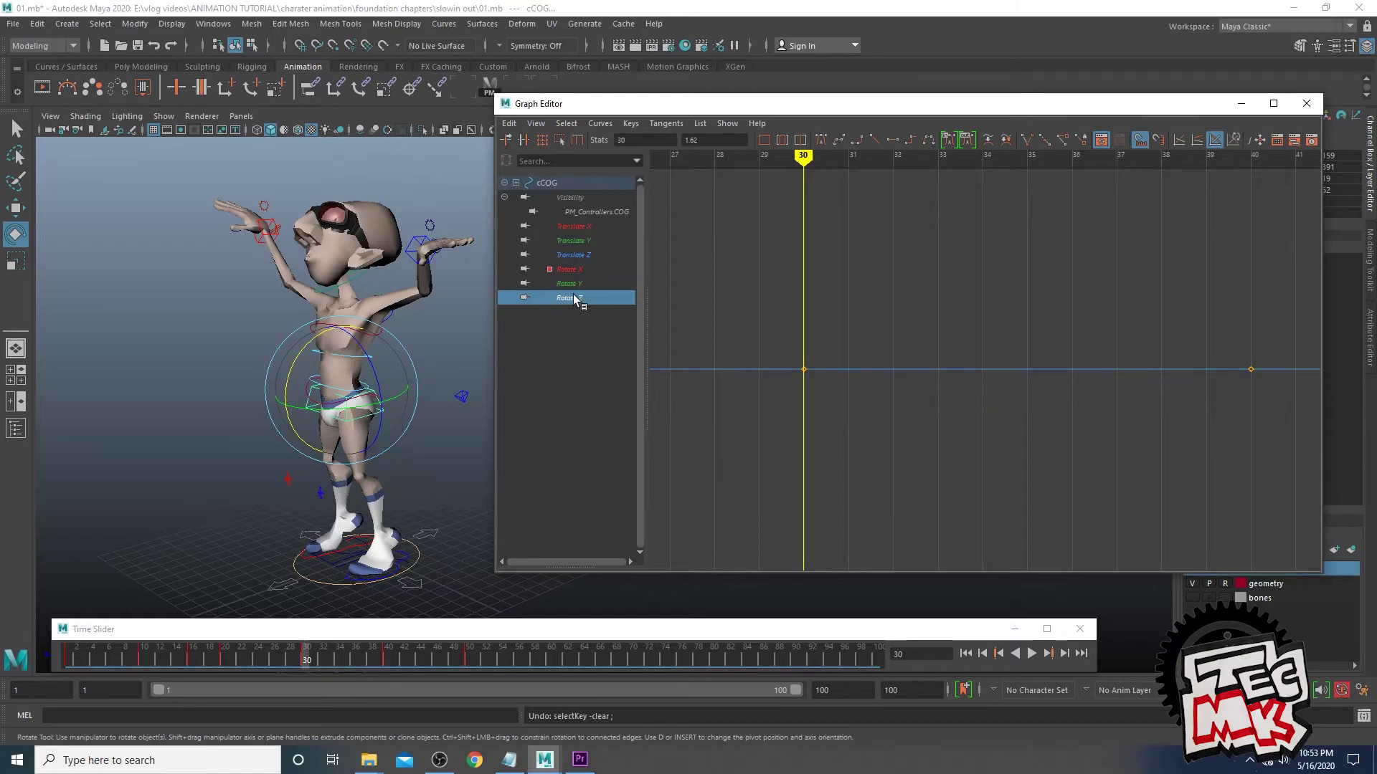
Select the lower spine control (cFKSpine1), try shifting its Rotate X key from frame 40 to a lower value at frame 41, and undo it
left_click_drag(315, 479, 335, 462, "alt")
left_click(447, 344)
left_click(355, 400)
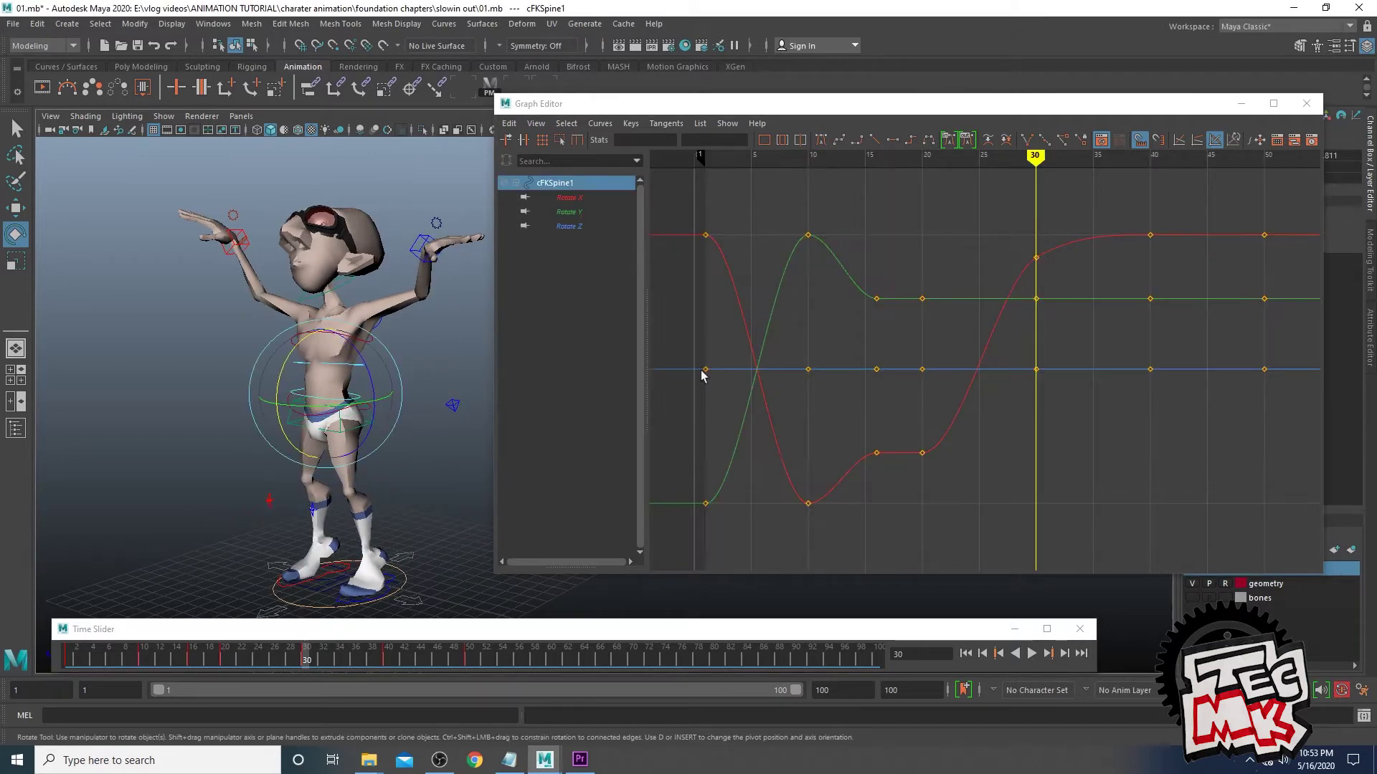
left_click(573, 199)
left_click_drag(978, 237, 1063, 289)
left_click_drag(1150, 235, 1161, 248)
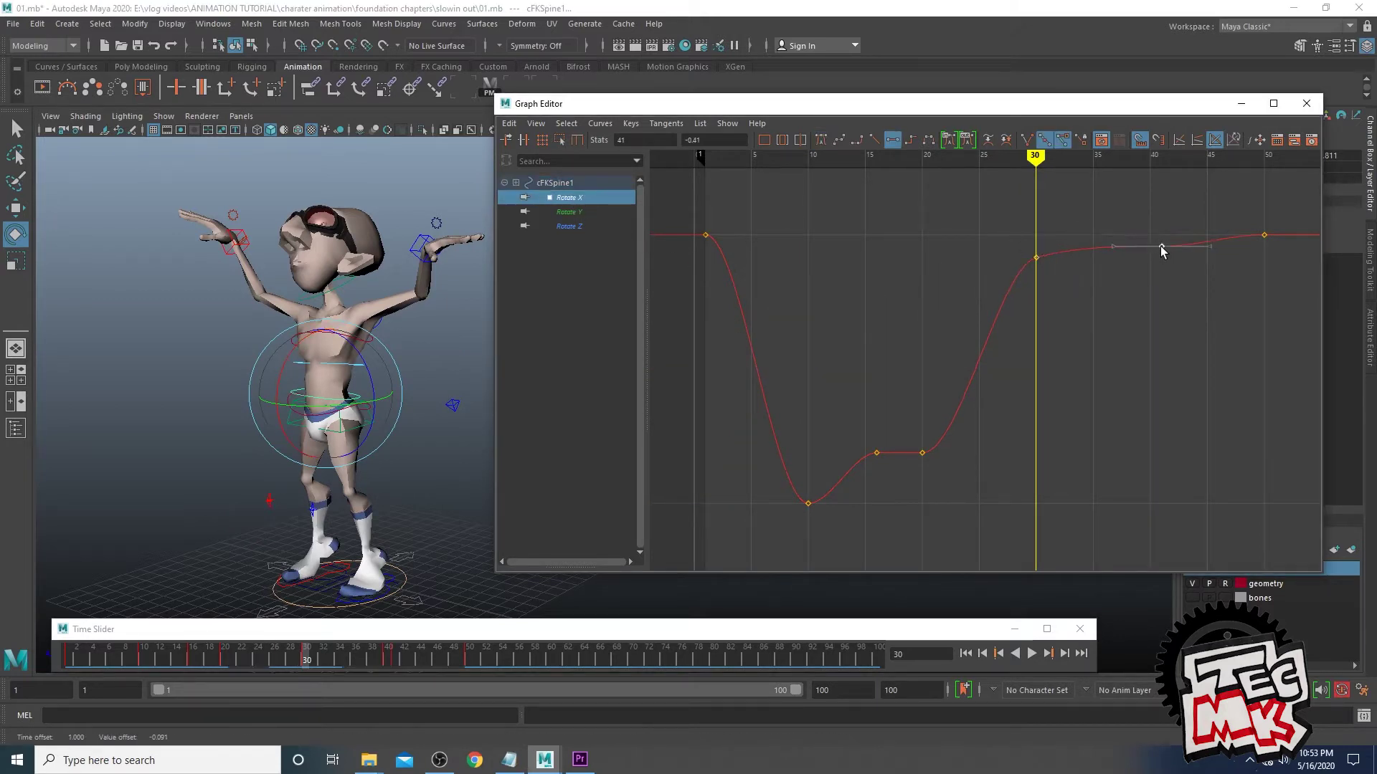
key("ctrl+z")
Examine cFKSpine1's Rotate X keys at frames 30 and 40, as well as its Rotate Y and Rotate Z curves
left_click_drag(1014, 246, 1096, 314)
left_click_drag(1097, 222, 1162, 260)
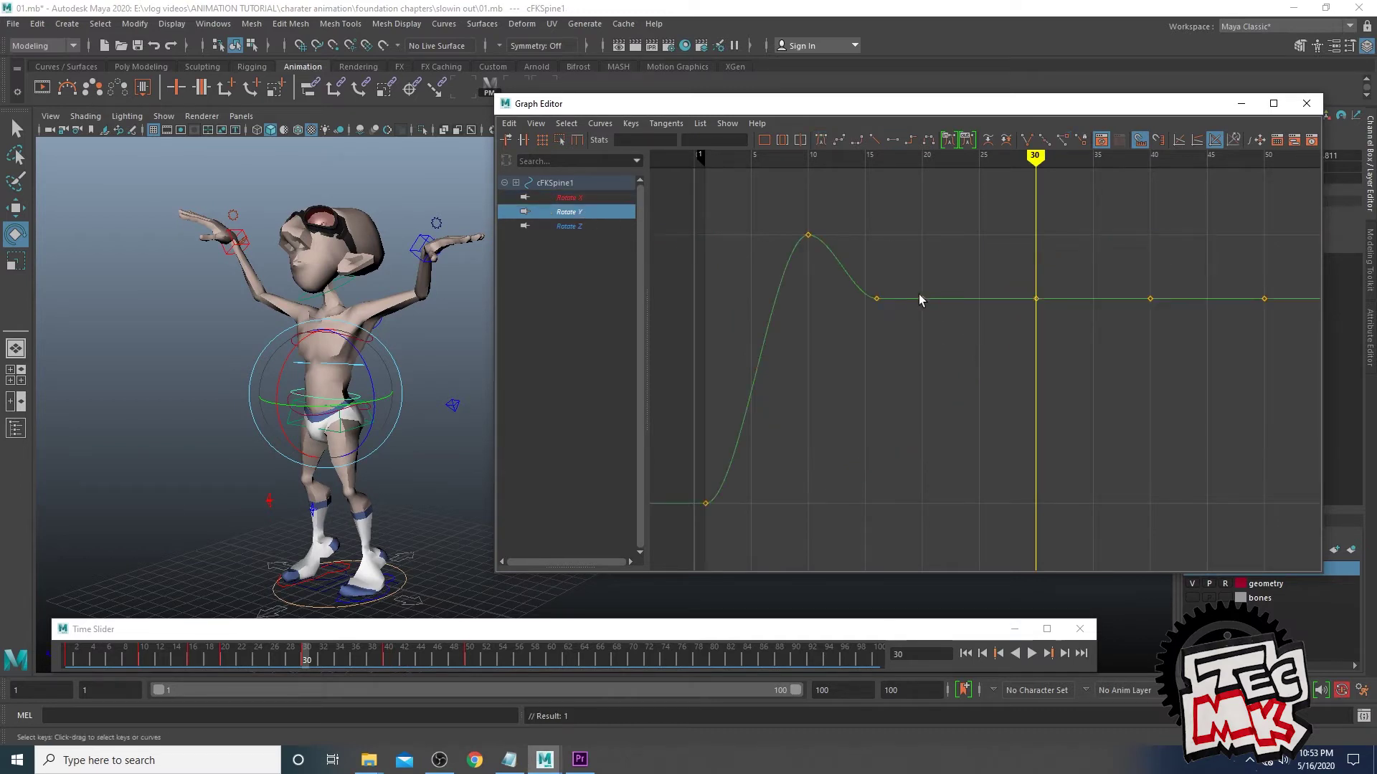
left_click(561, 227)
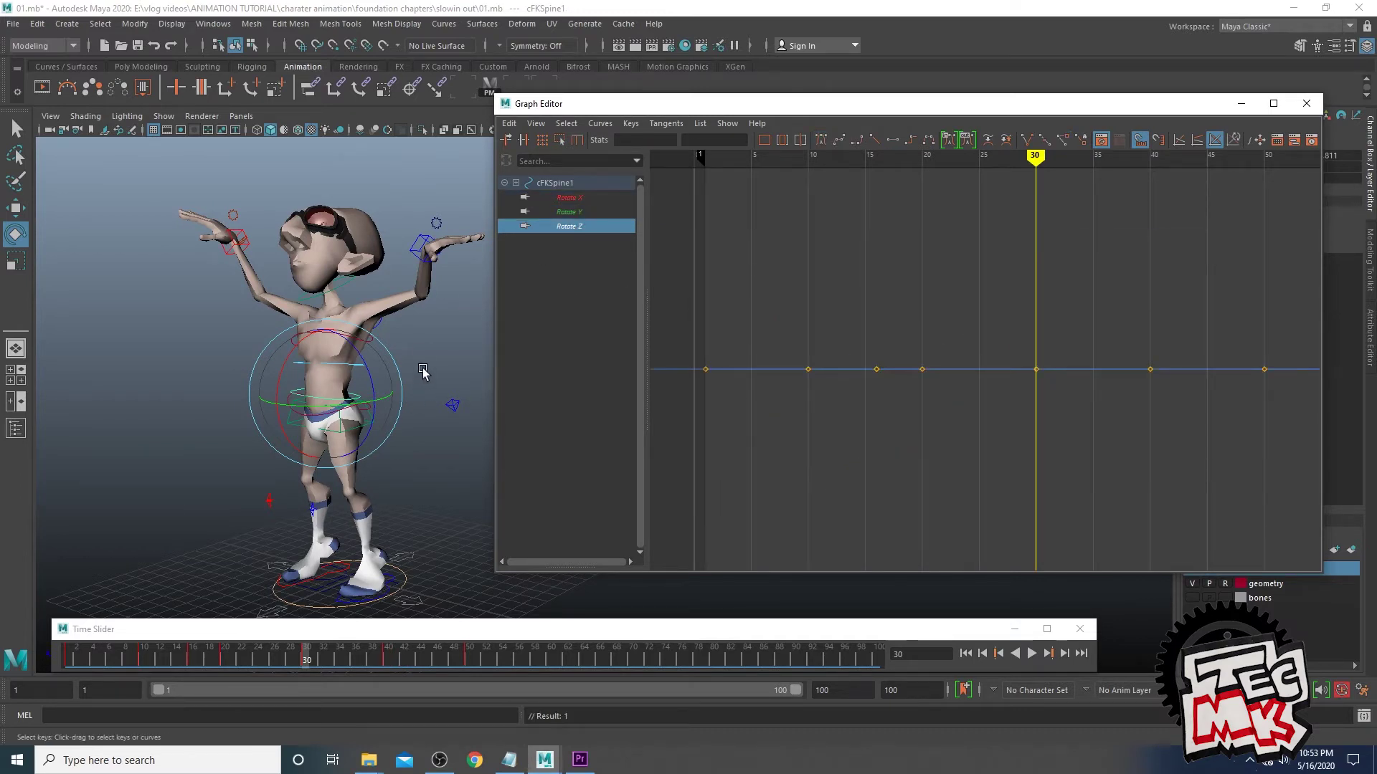
Select the cFKSpine2 control and examine its Rotate X and Rotate Y curves around the frame 30 and 40 keys
left_click(362, 370)
left_click(363, 370)
left_click(574, 198)
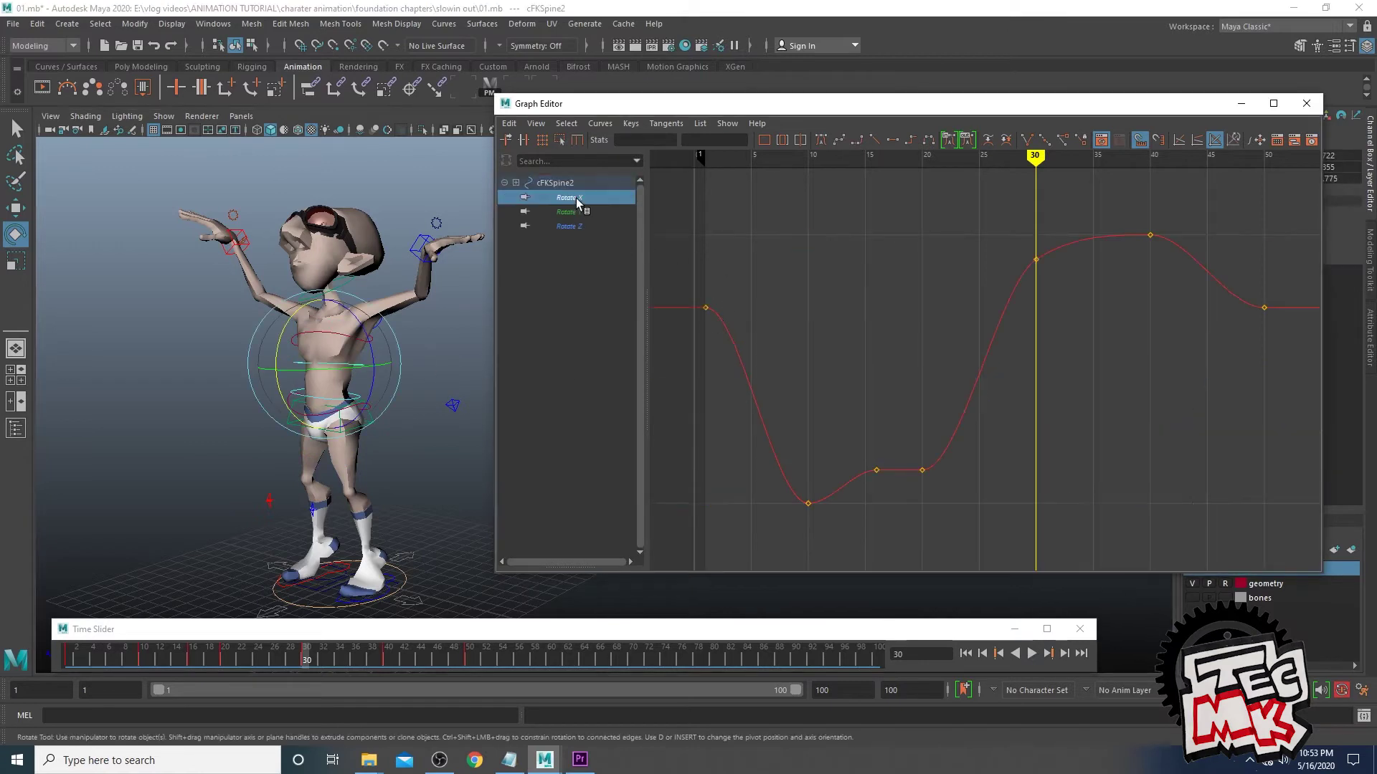
left_click(1036, 260)
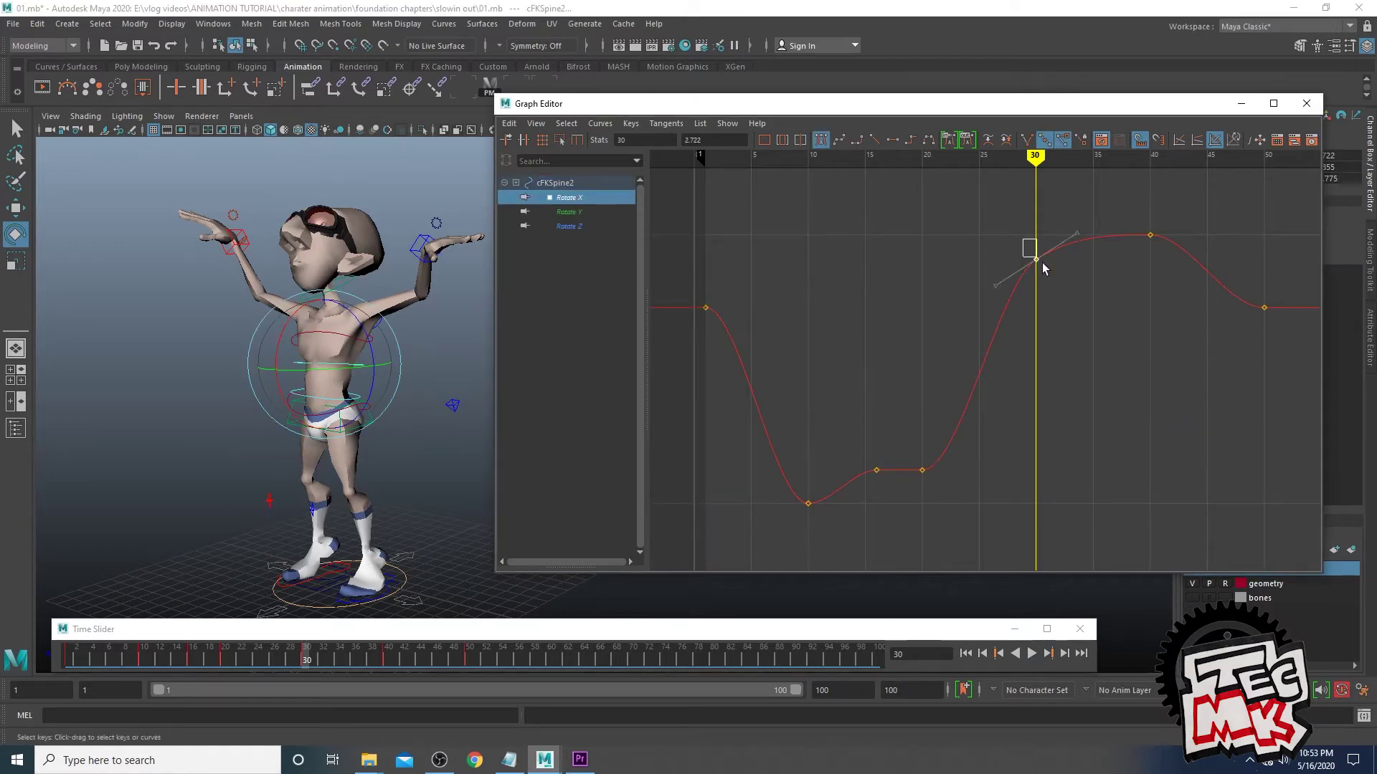
left_click(1150, 235)
left_click(573, 213)
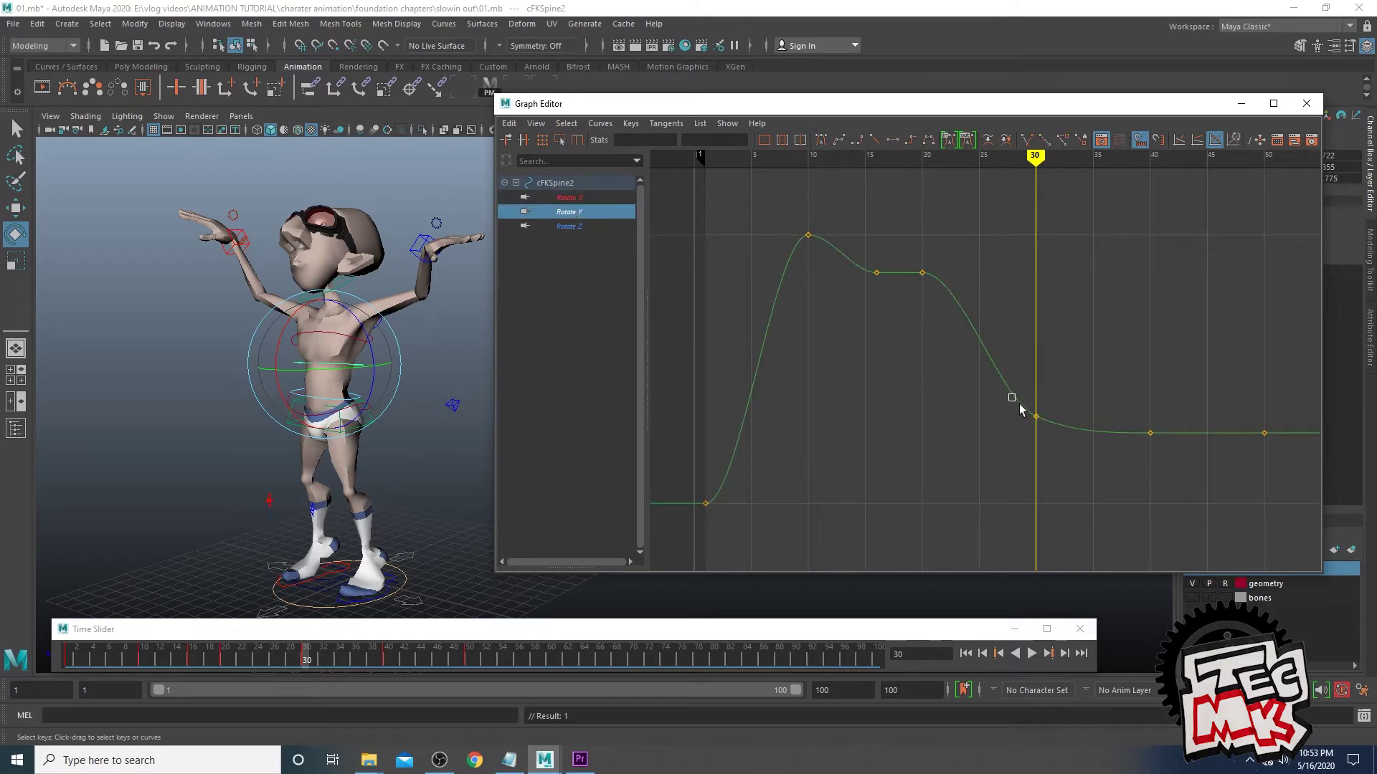
left_click(1035, 416)
Switch to the shoulder control (cShoulder) and check its translate curves and the frame 30 key of its Rotate X curve
key("Up")
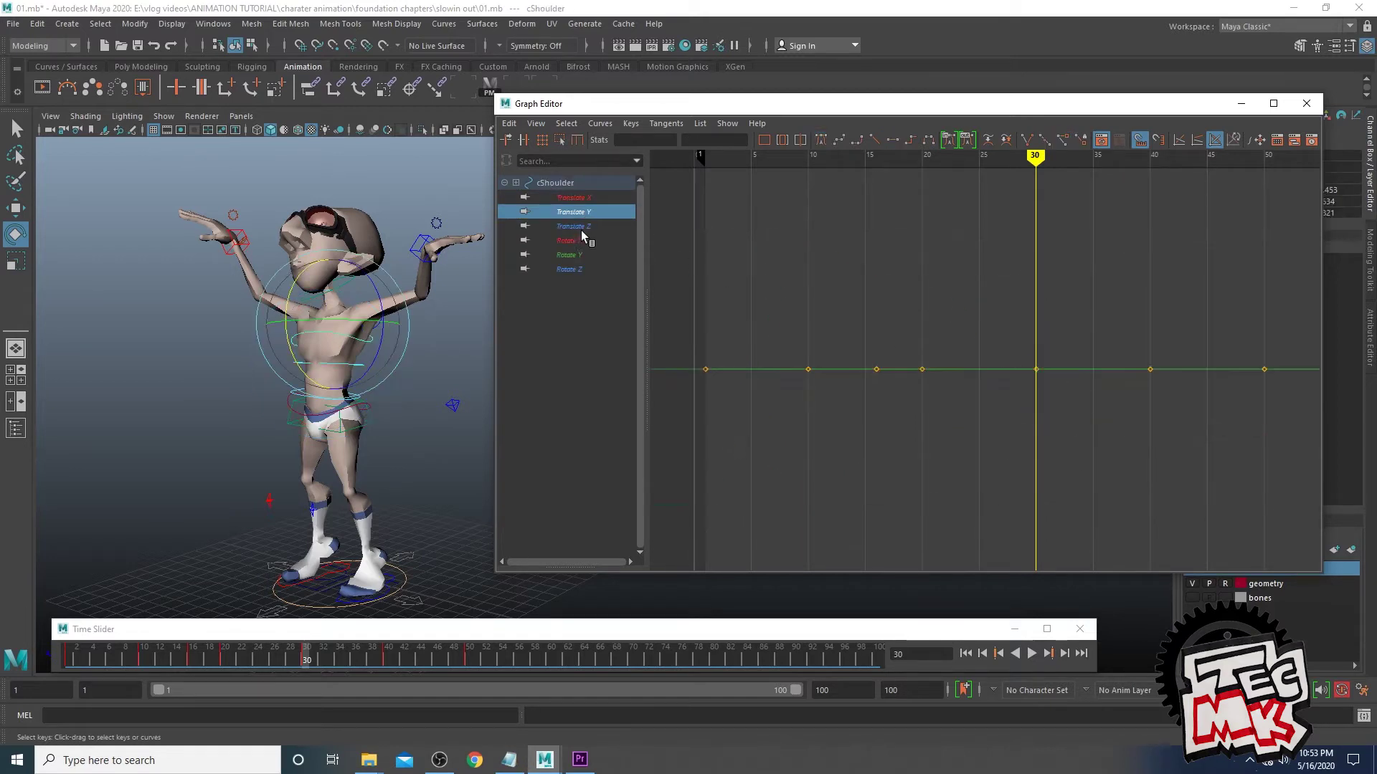
left_click(583, 226)
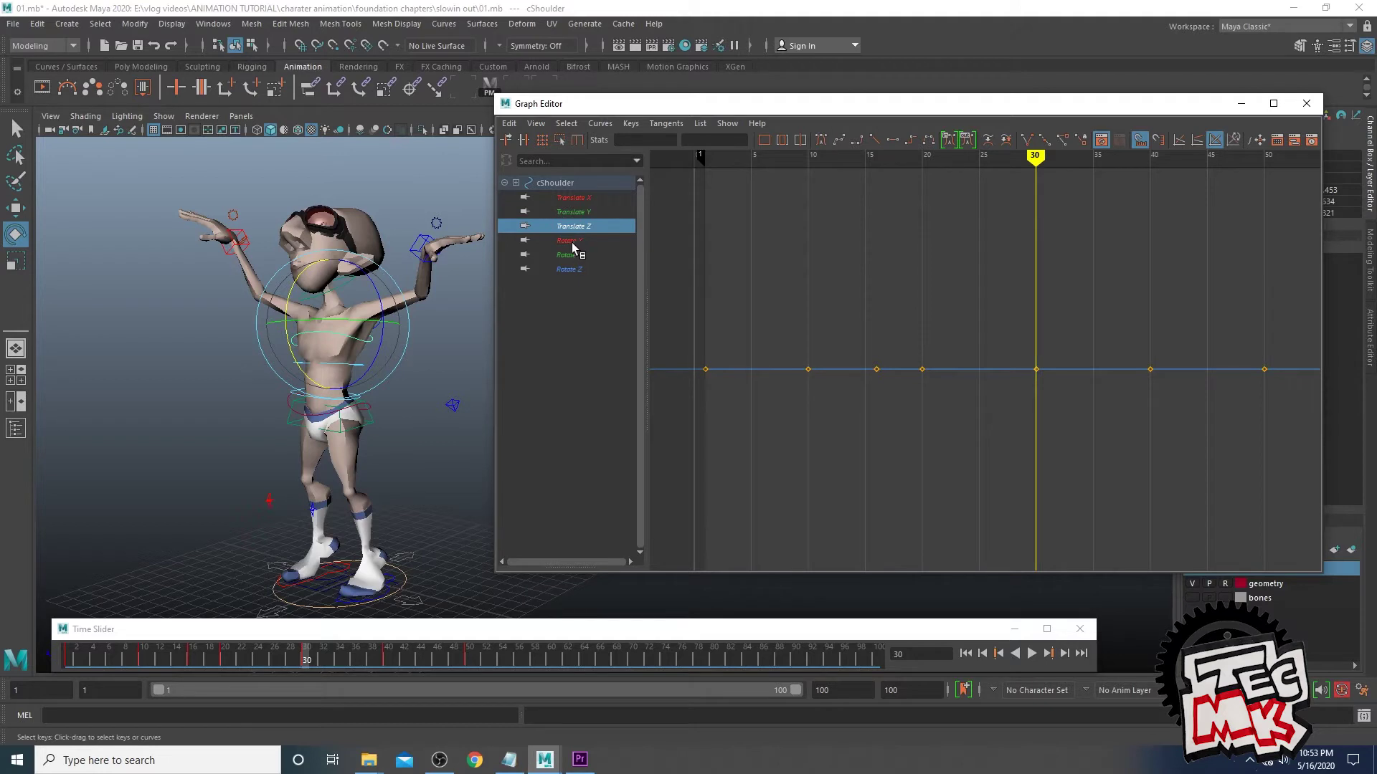
left_click(571, 242)
left_click_drag(1008, 445, 1098, 516)
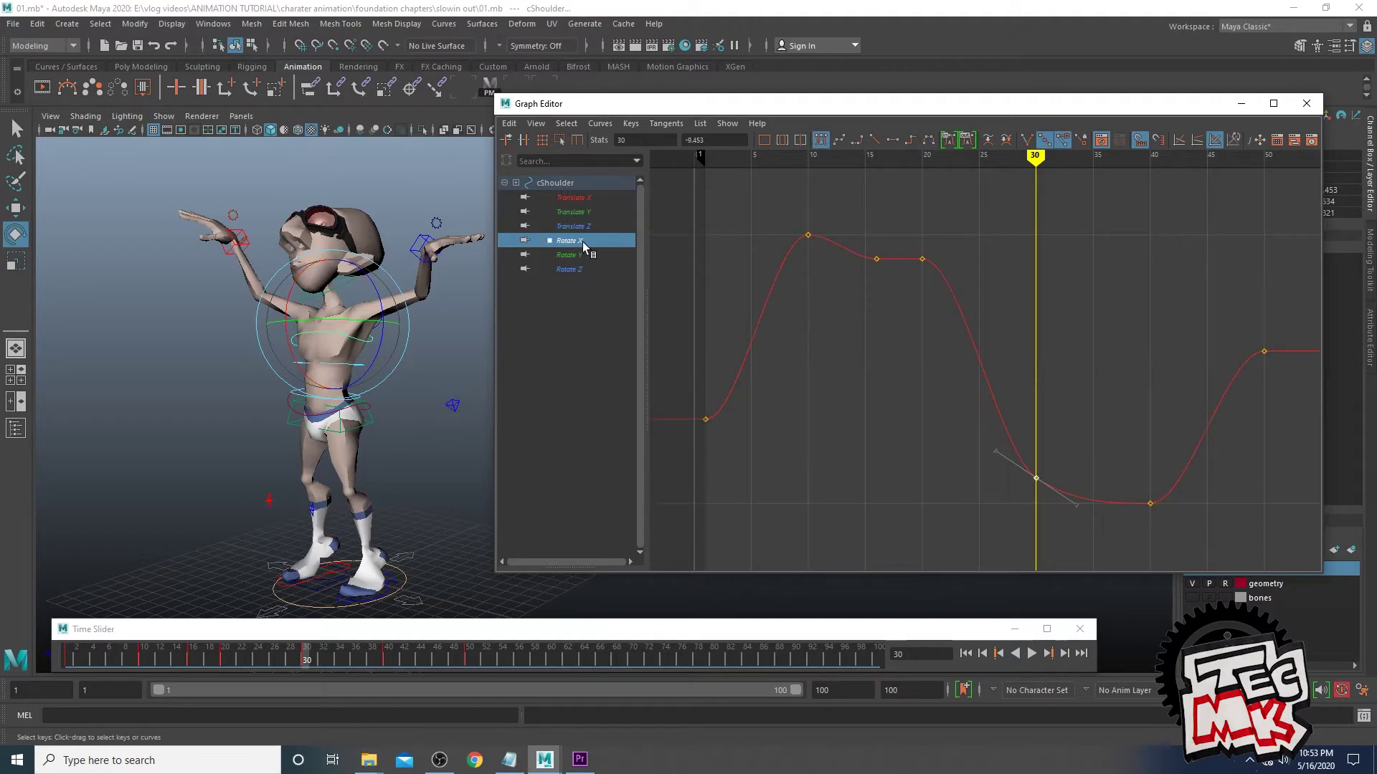
Try steepening the frame 30 tangent of cShoulder's Rotate Y curve so it dips below the frame 40 value, and undo it
left_click(570, 255)
left_click(1035, 340)
scroll(1106, 391, "up", 5)
middle_click_drag(1263, 382, 981, 479, "alt")
scroll(980, 472, "down", 2)
left_click_drag(909, 379, 906, 391)
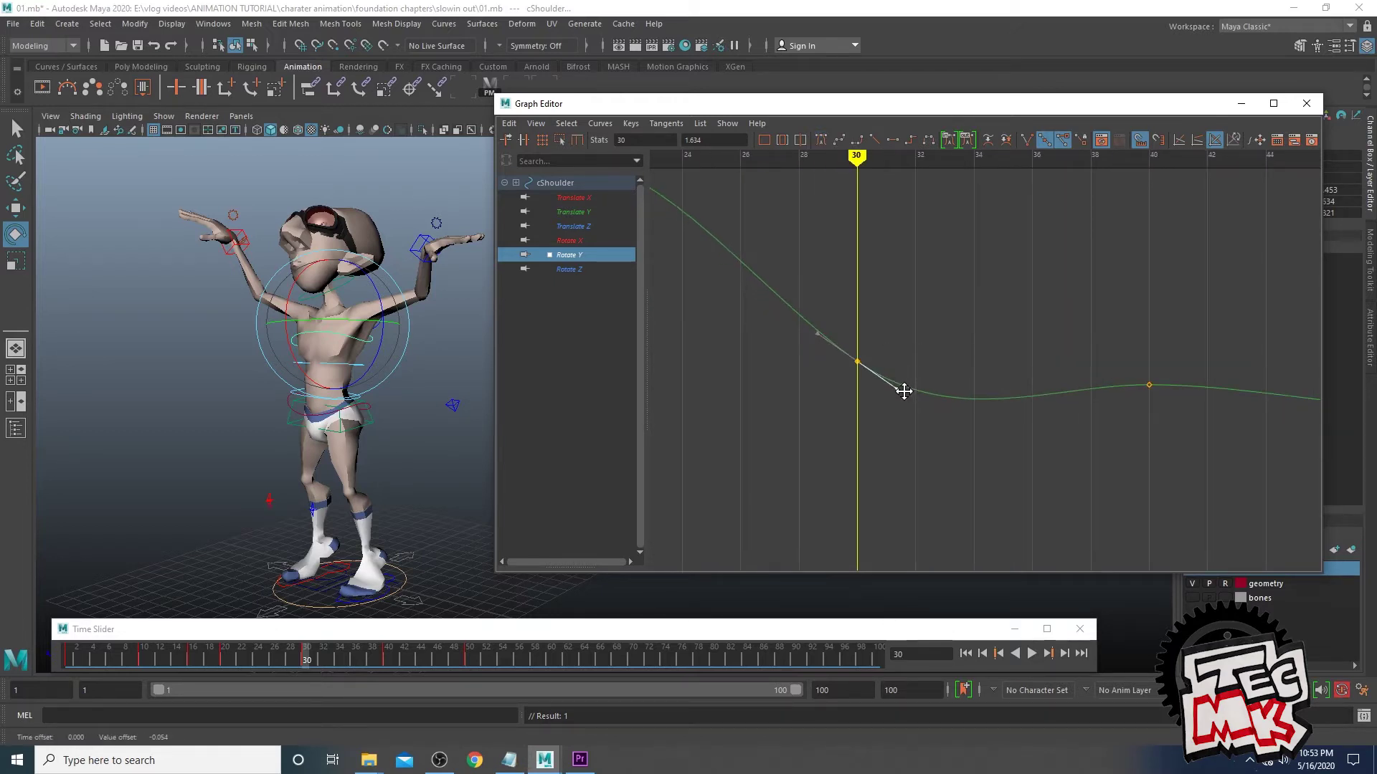
key("ctrl+z")
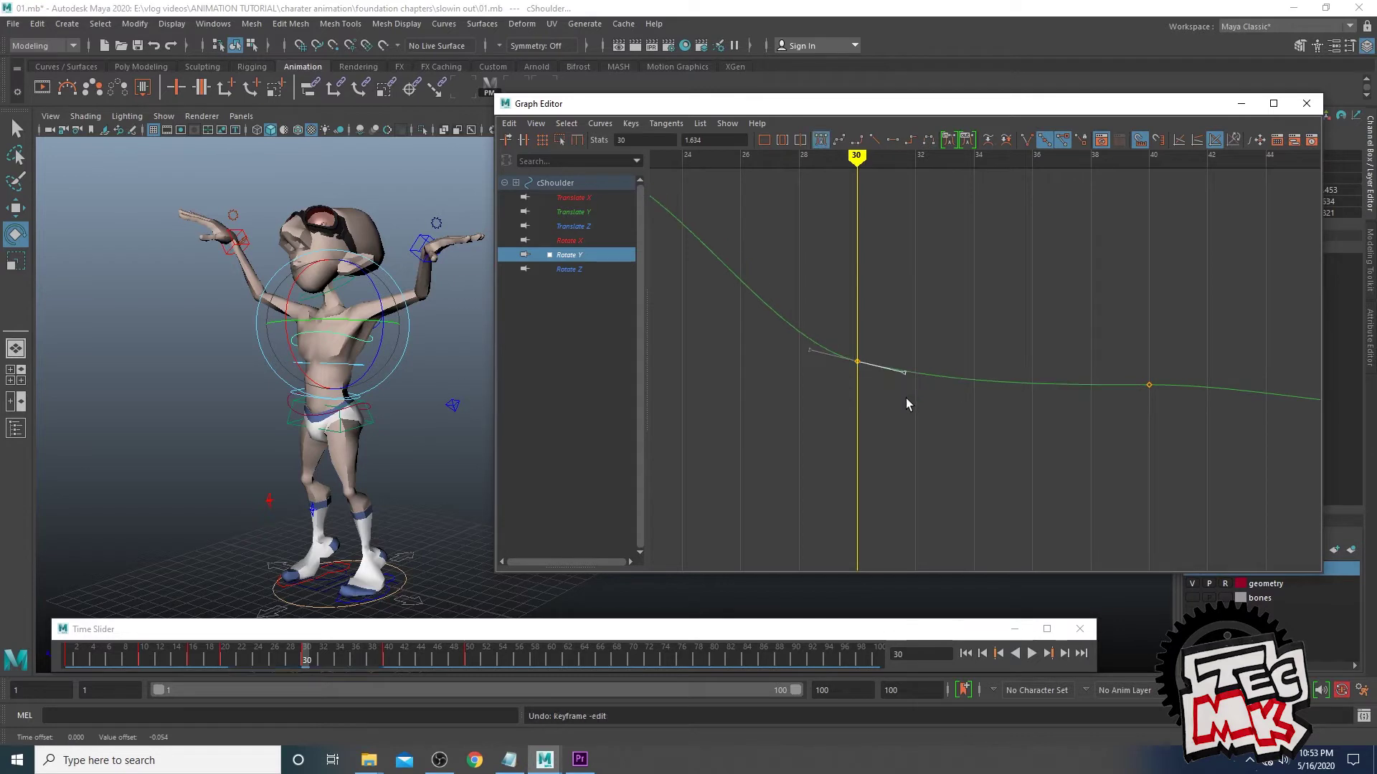
Select the neck control (cNeck) and frame its Rotate X curve around the frame 30 key
left_click(573, 270)
left_click(450, 393)
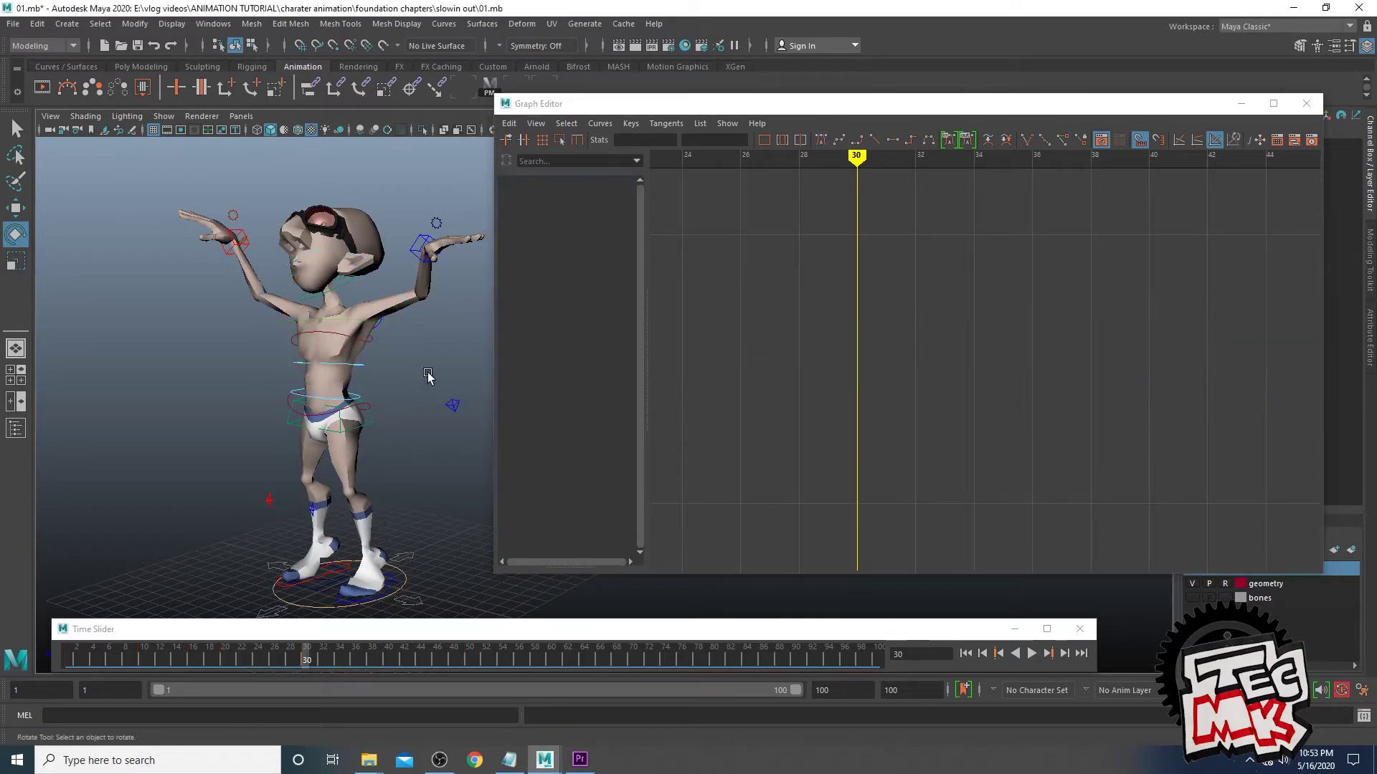
left_click(372, 354)
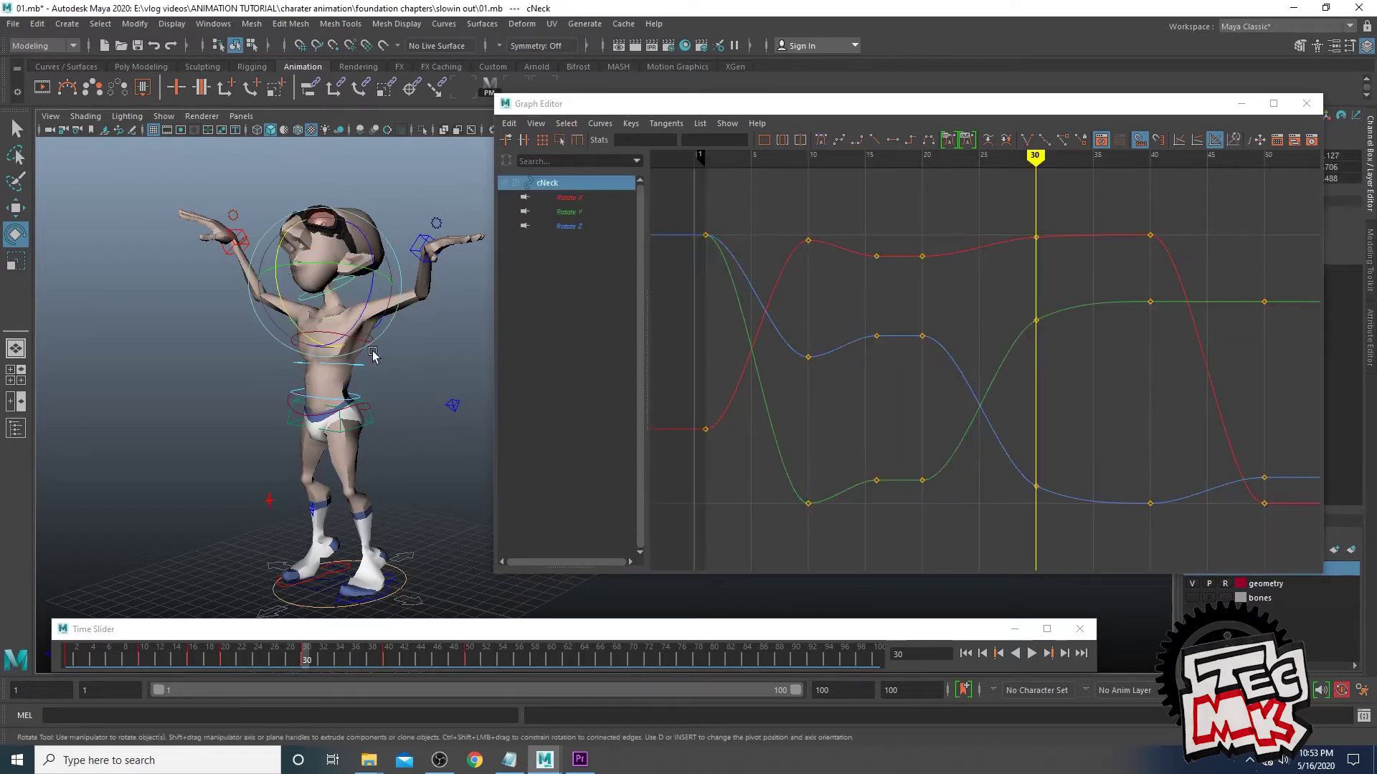
left_click(571, 198)
left_click_drag(1015, 233, 1064, 269)
key("f")
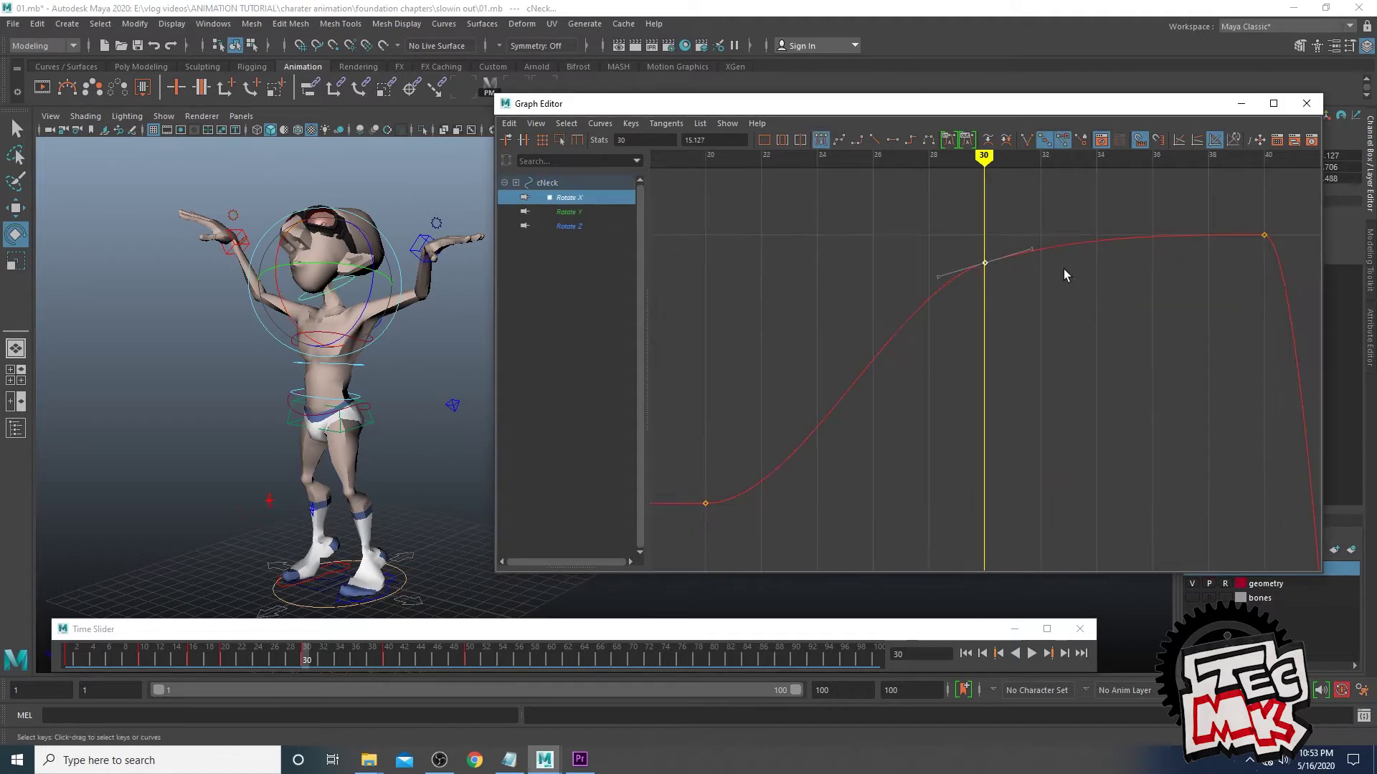
Isolate cNeck's Rotate Y curve and examine it around the frame 30 key
left_click(572, 212)
left_click_drag(926, 264, 1040, 364)
key("f")
middle_click_drag(1198, 418, 1111, 417, "alt")
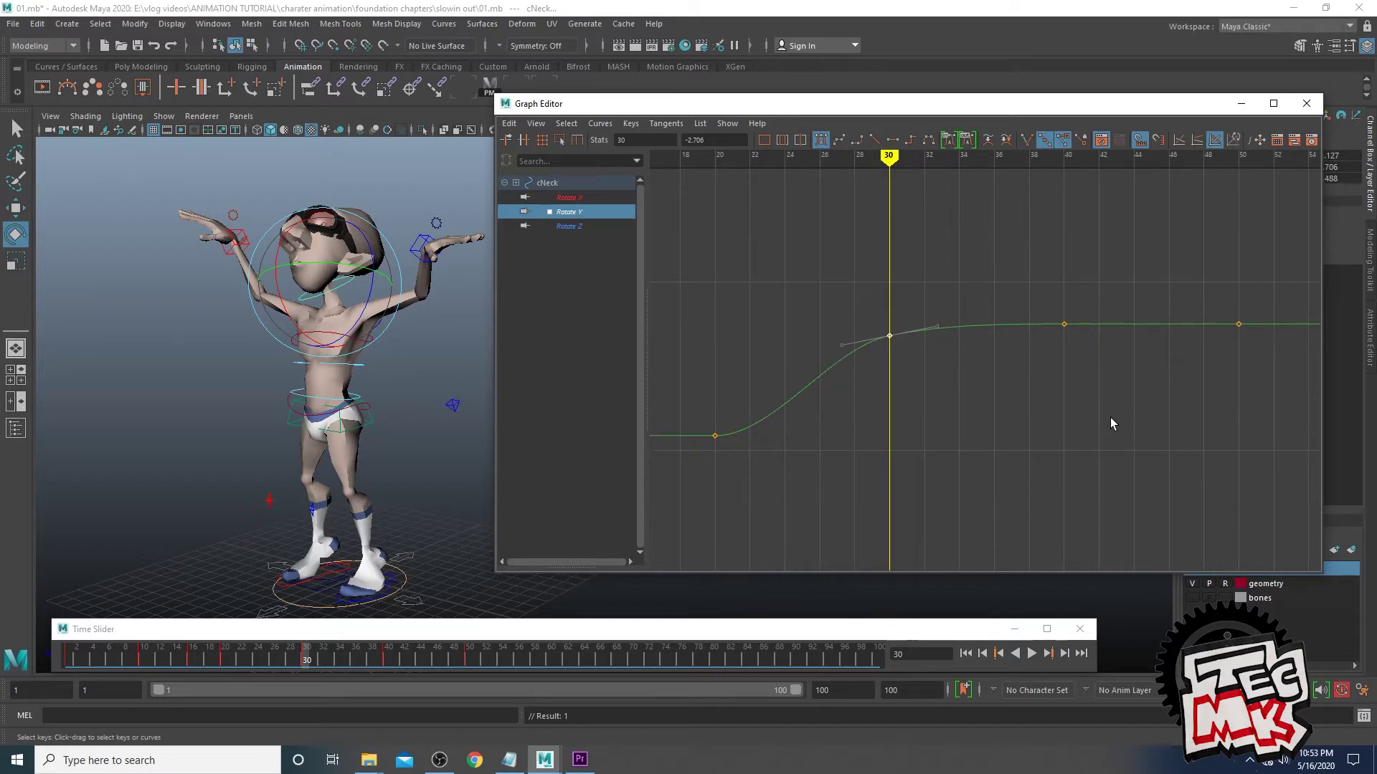
left_click(1026, 422)
left_click_drag(896, 343, 897, 345)
key("f")
middle_click_drag(1168, 349, 1083, 376, "alt")
Isolate cNeck's Rotate Z curve and examine its shape between the frame 30 and 40 keys
left_click(570, 227)
left_click_drag(1058, 463, 1169, 524)
key("f")
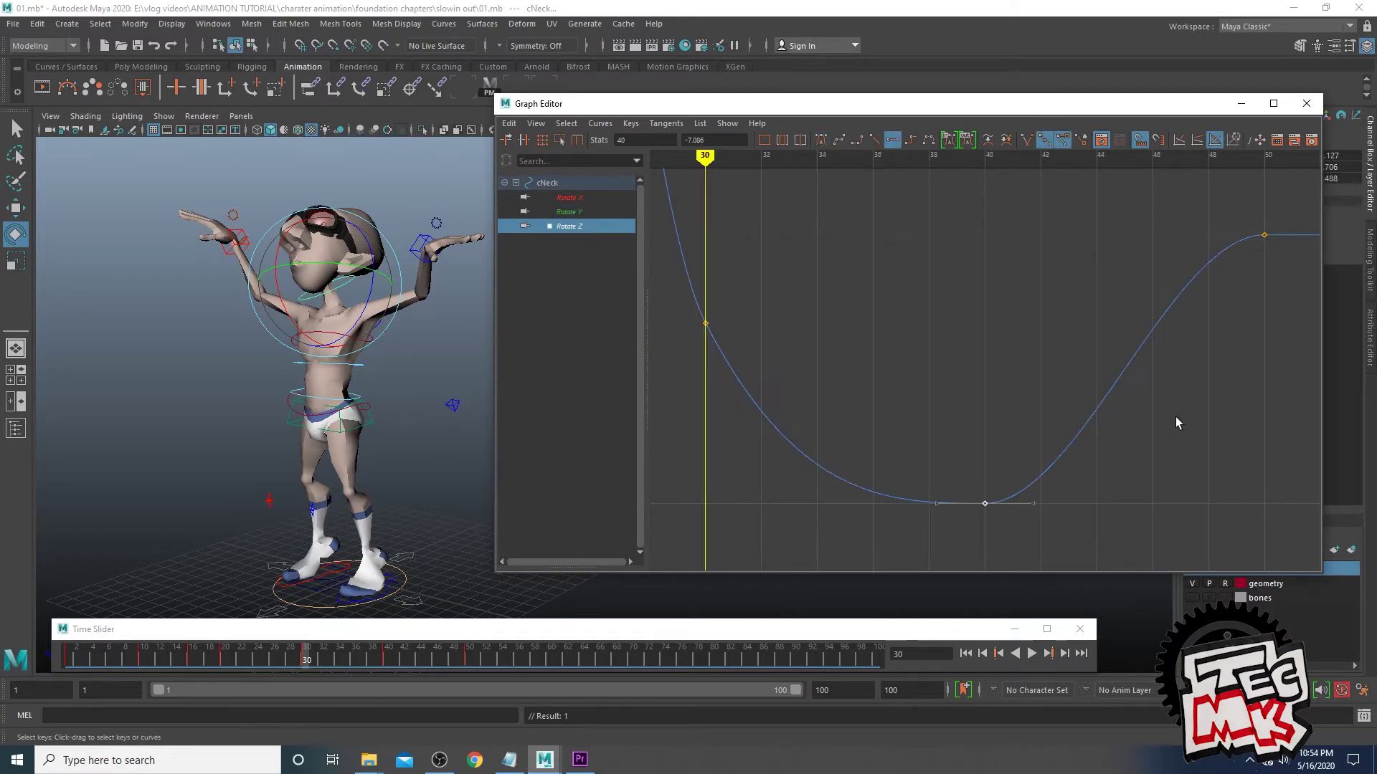
left_click(889, 358)
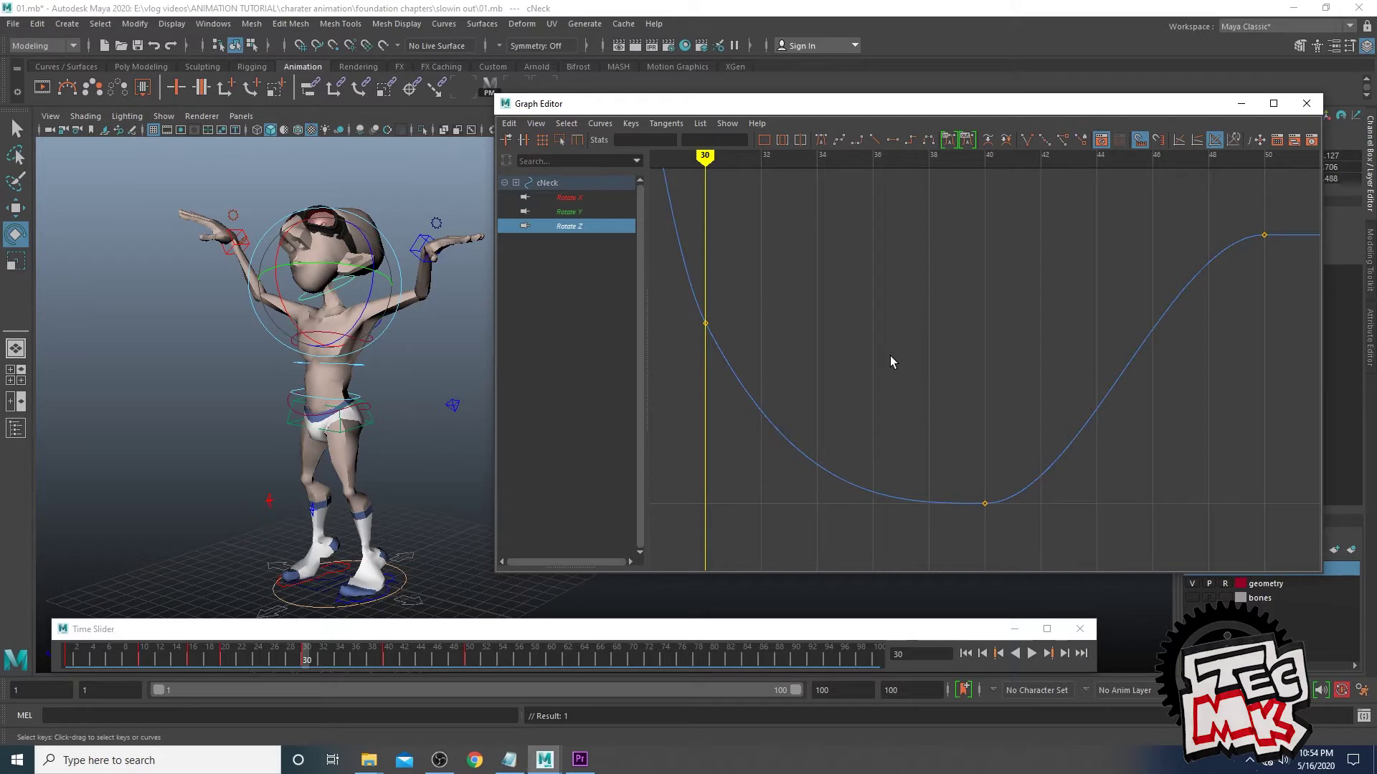
key("a")
middle_click_drag(1111, 492, 1056, 399, "alt")
left_click_drag(903, 351, 1086, 464)
left_click_drag(1049, 369, 1081, 453)
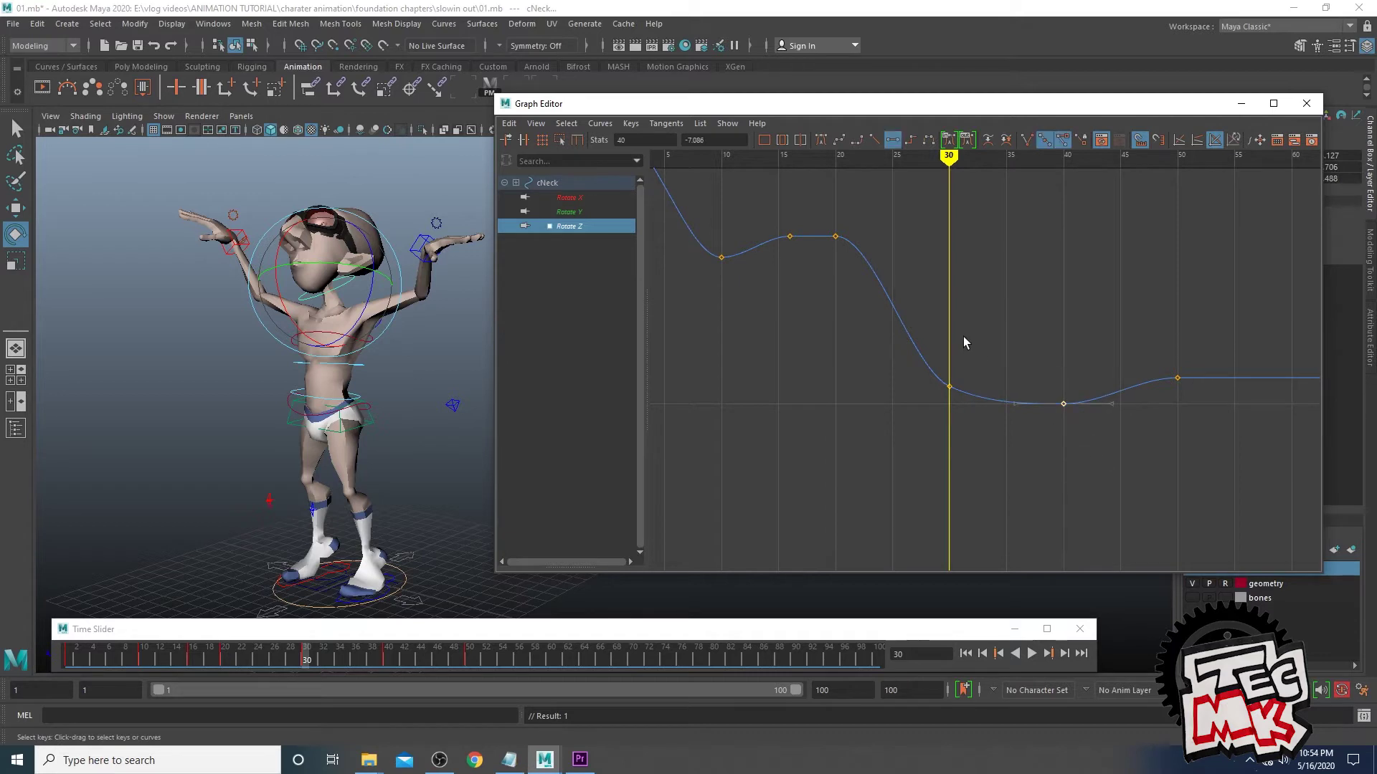
key("f")
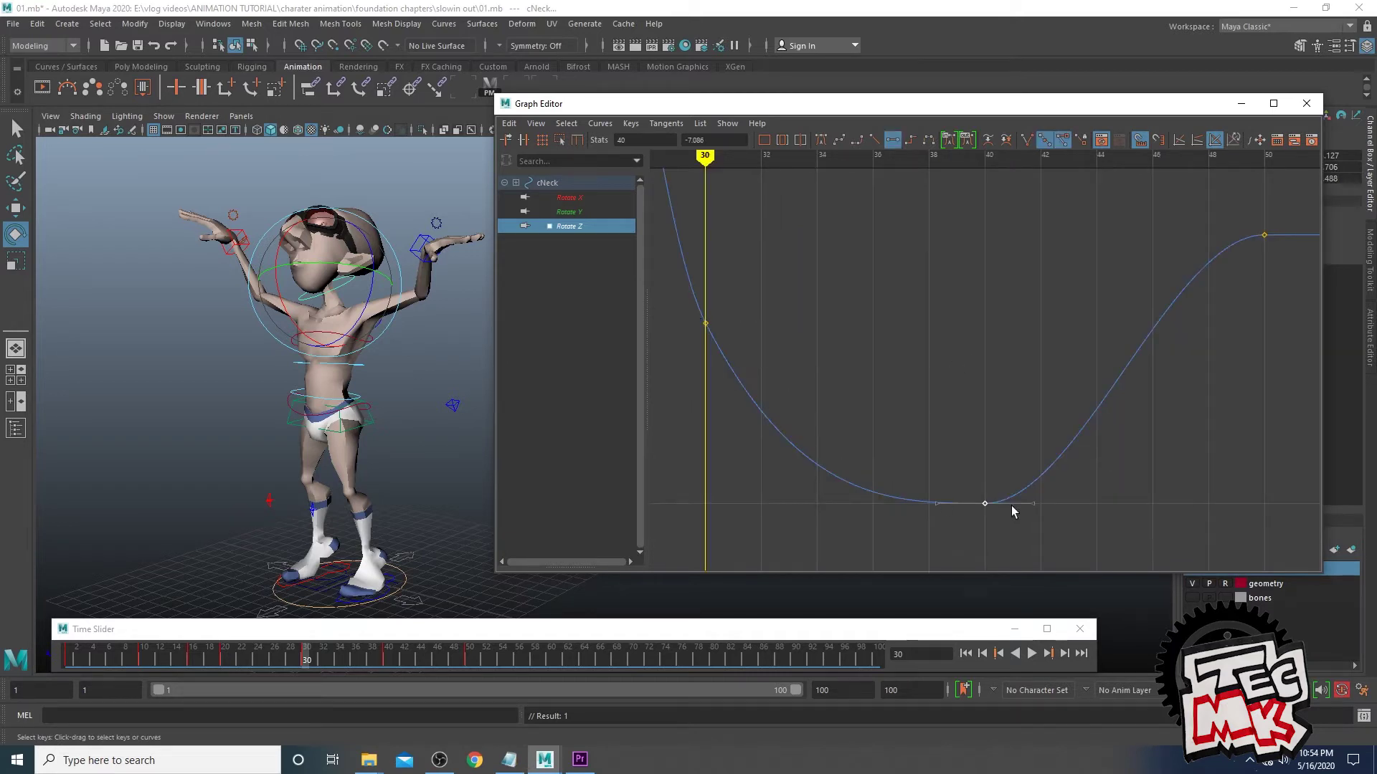
left_click(923, 453)
left_click_drag(745, 364, 746, 365)
Select the right foot control (cFootR) and examine its Roll Ball curve around the keys at frames 30 and 40
left_click(445, 376)
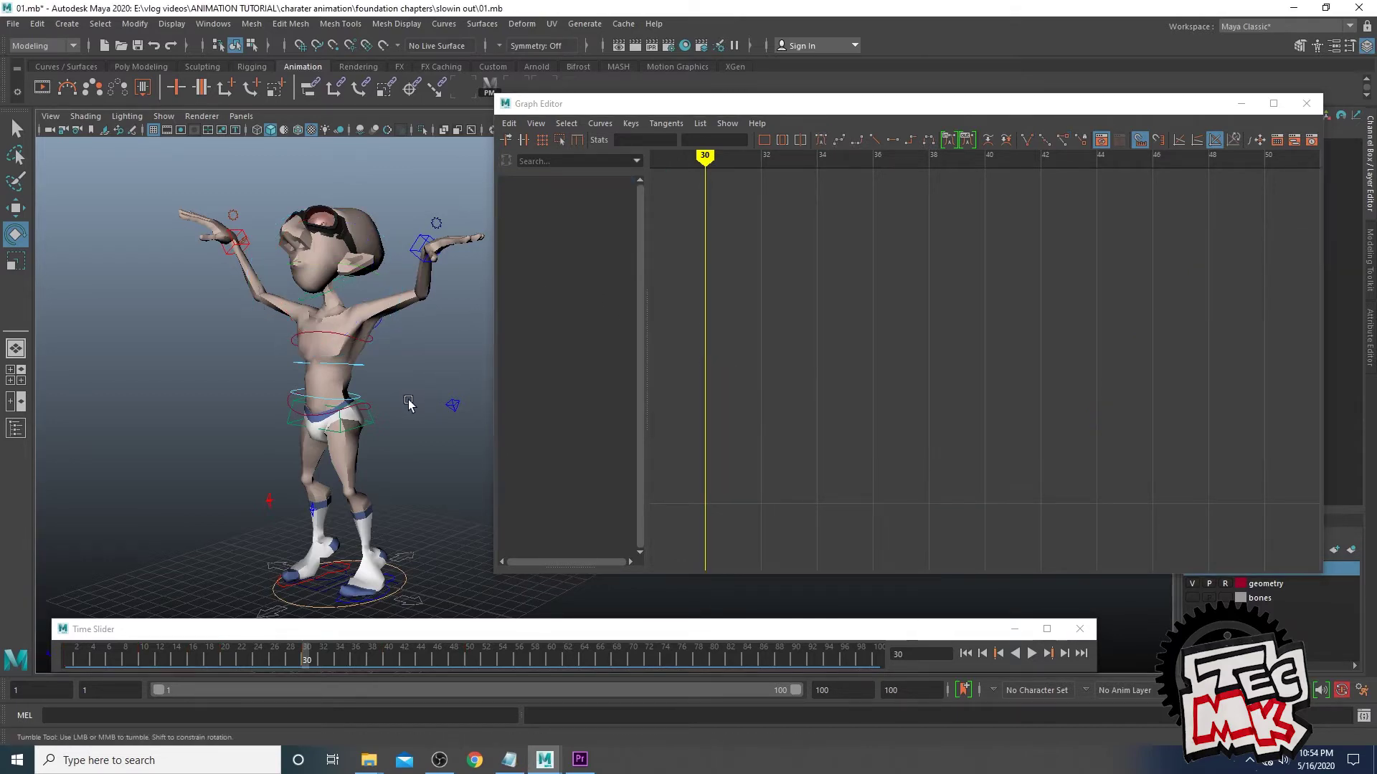
scroll(425, 359, "up", 5)
middle_click_drag(425, 357, 450, 335, "alt")
left_click(336, 436)
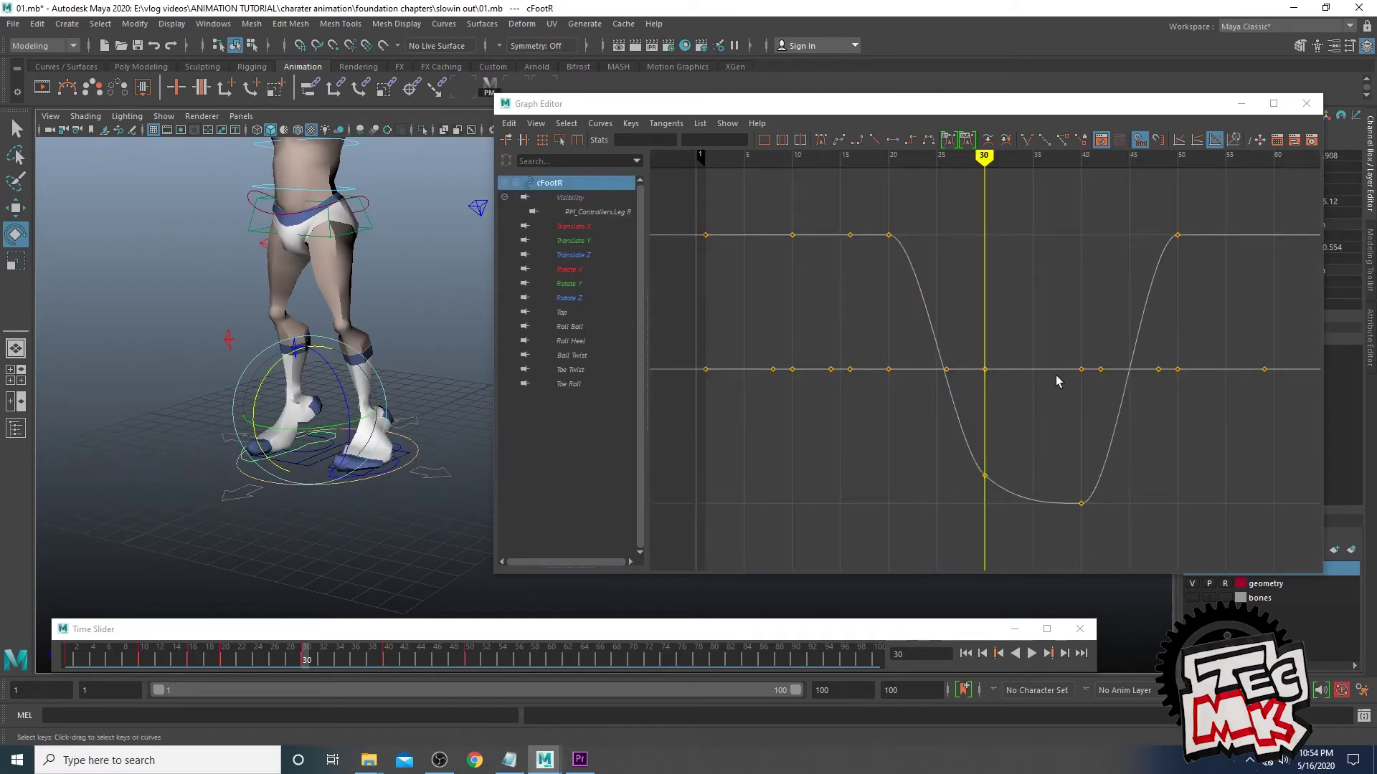
left_click_drag(1019, 465, 978, 489)
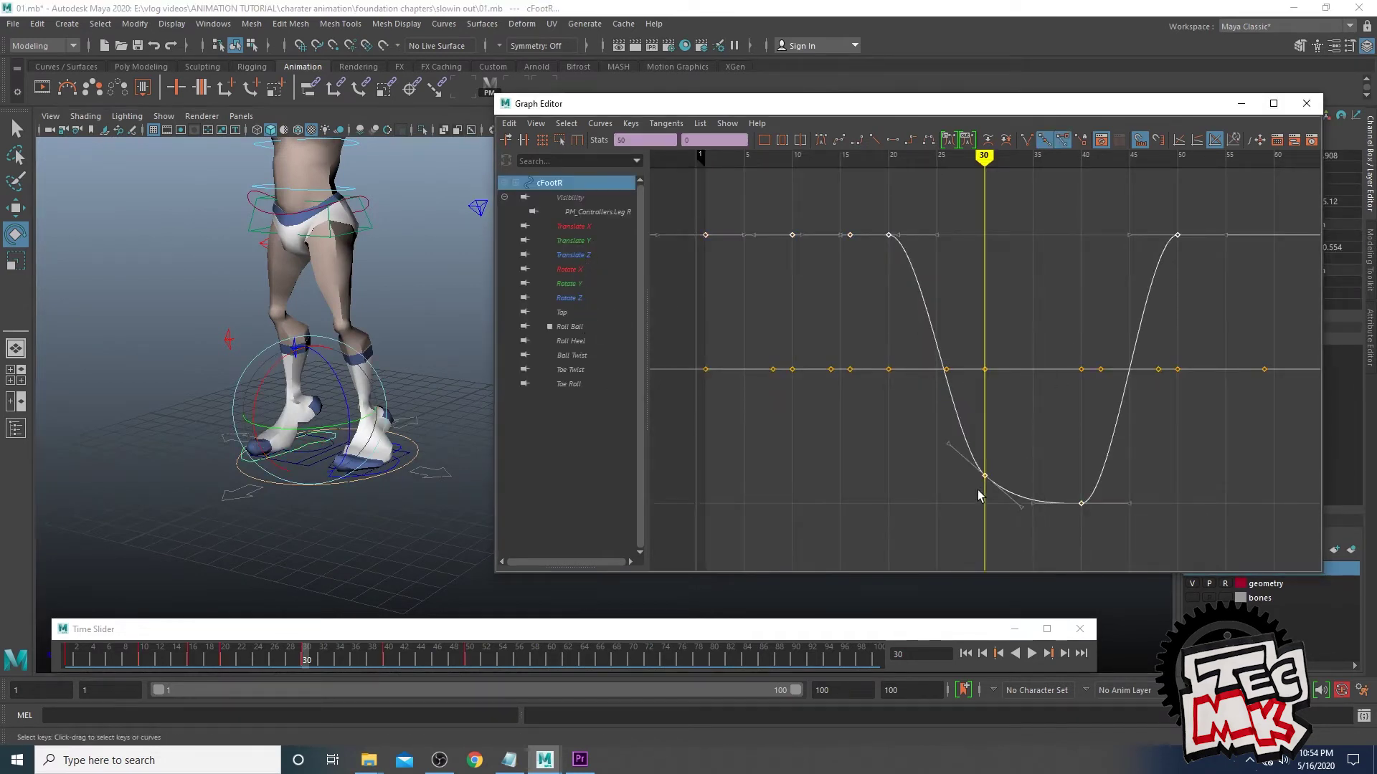
left_click(569, 326)
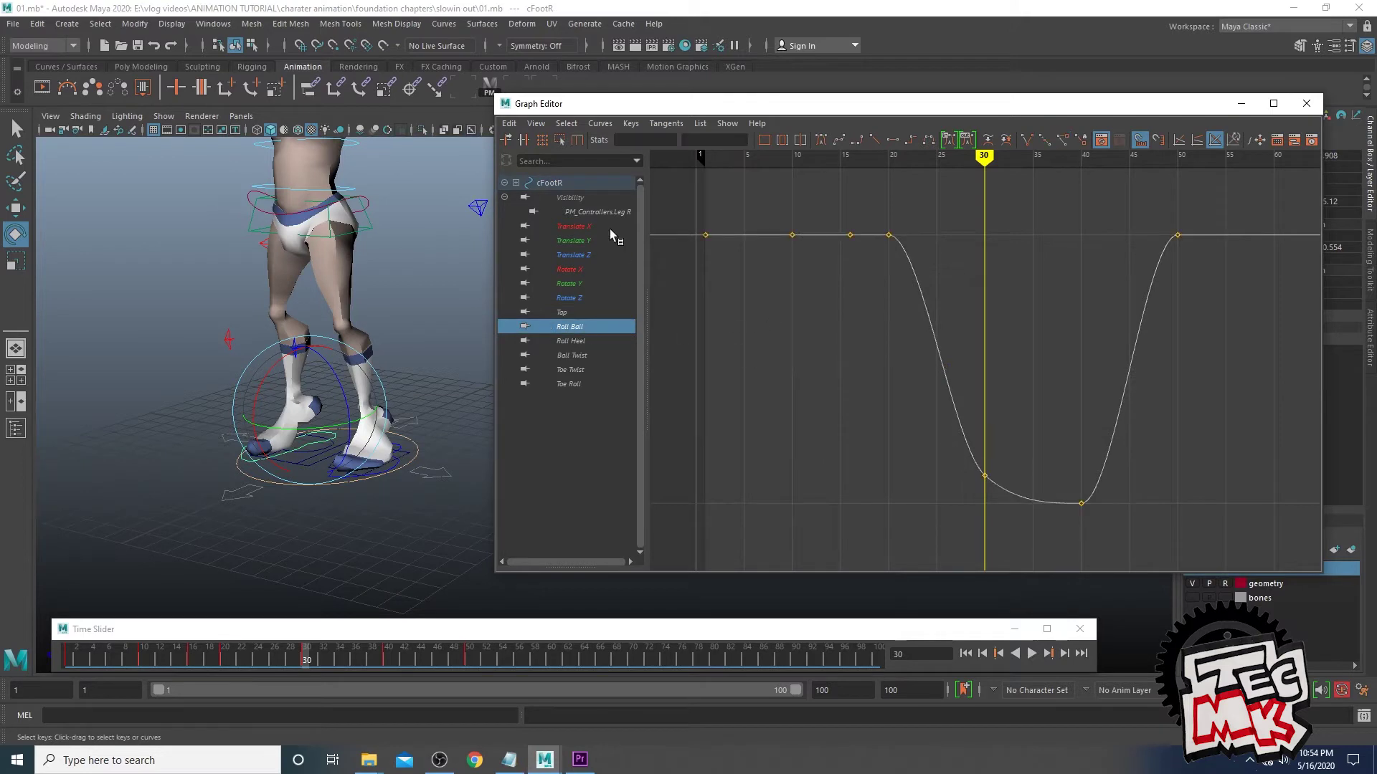
left_click(561, 182)
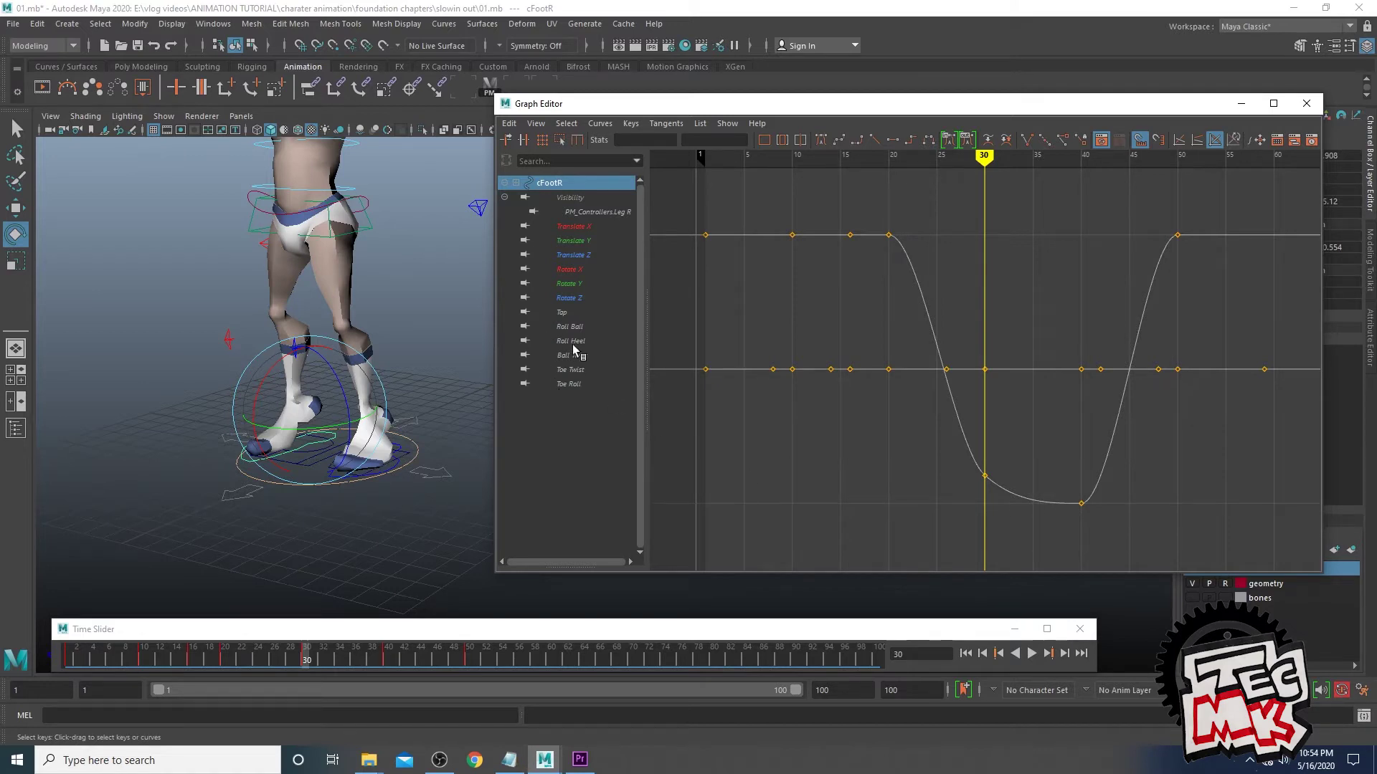
left_click_drag(1022, 469, 1039, 535)
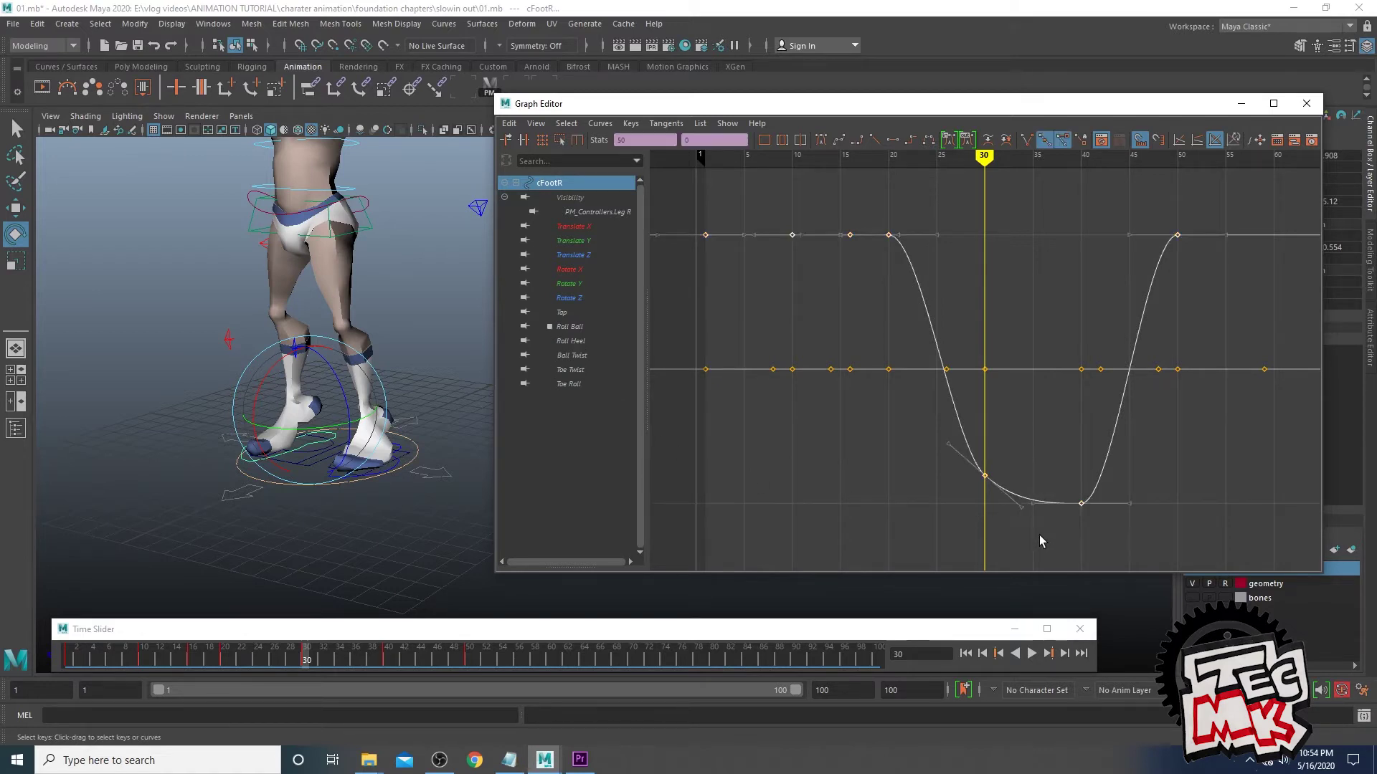
left_click_drag(1004, 456, 1058, 534)
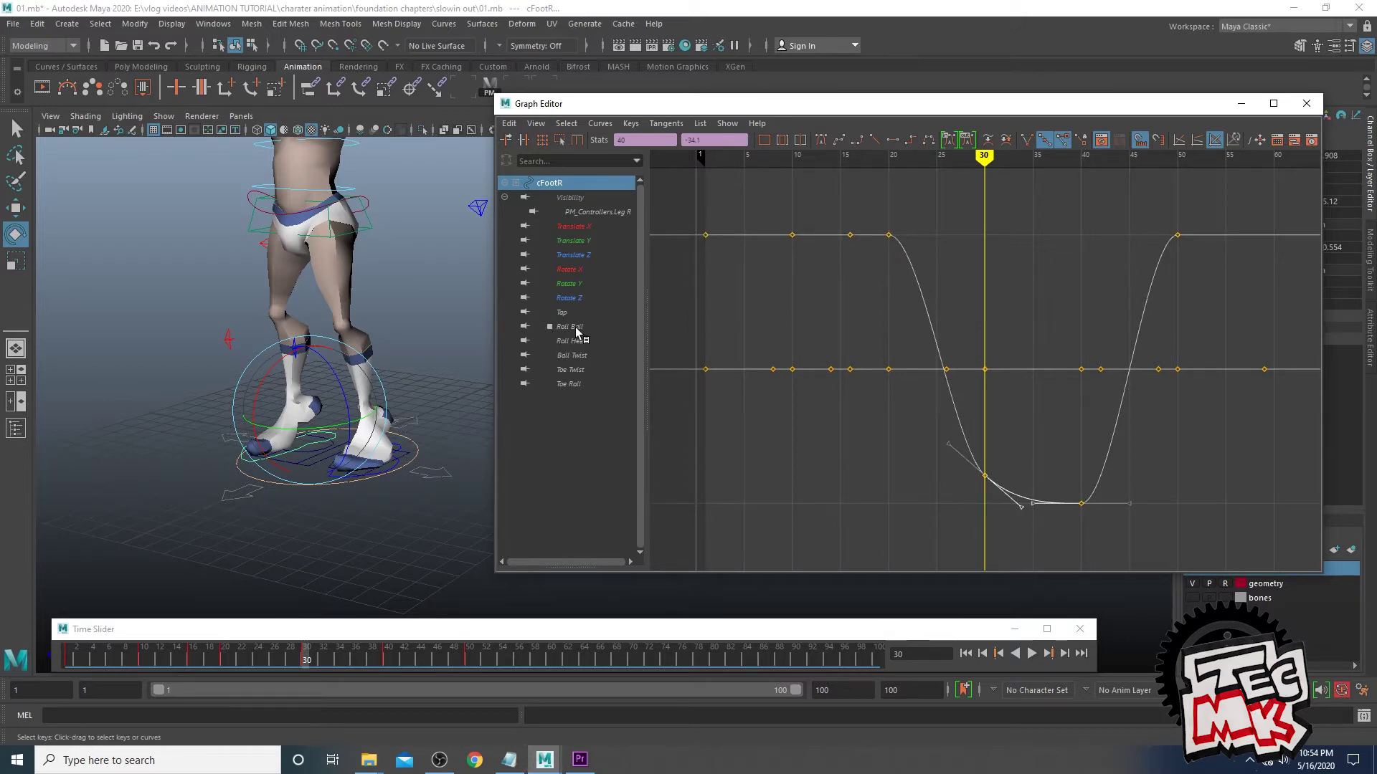
Isolate cFootR's Roll Ball curve and examine the segment between the frame 30 and 40 keys
left_click(999, 457)
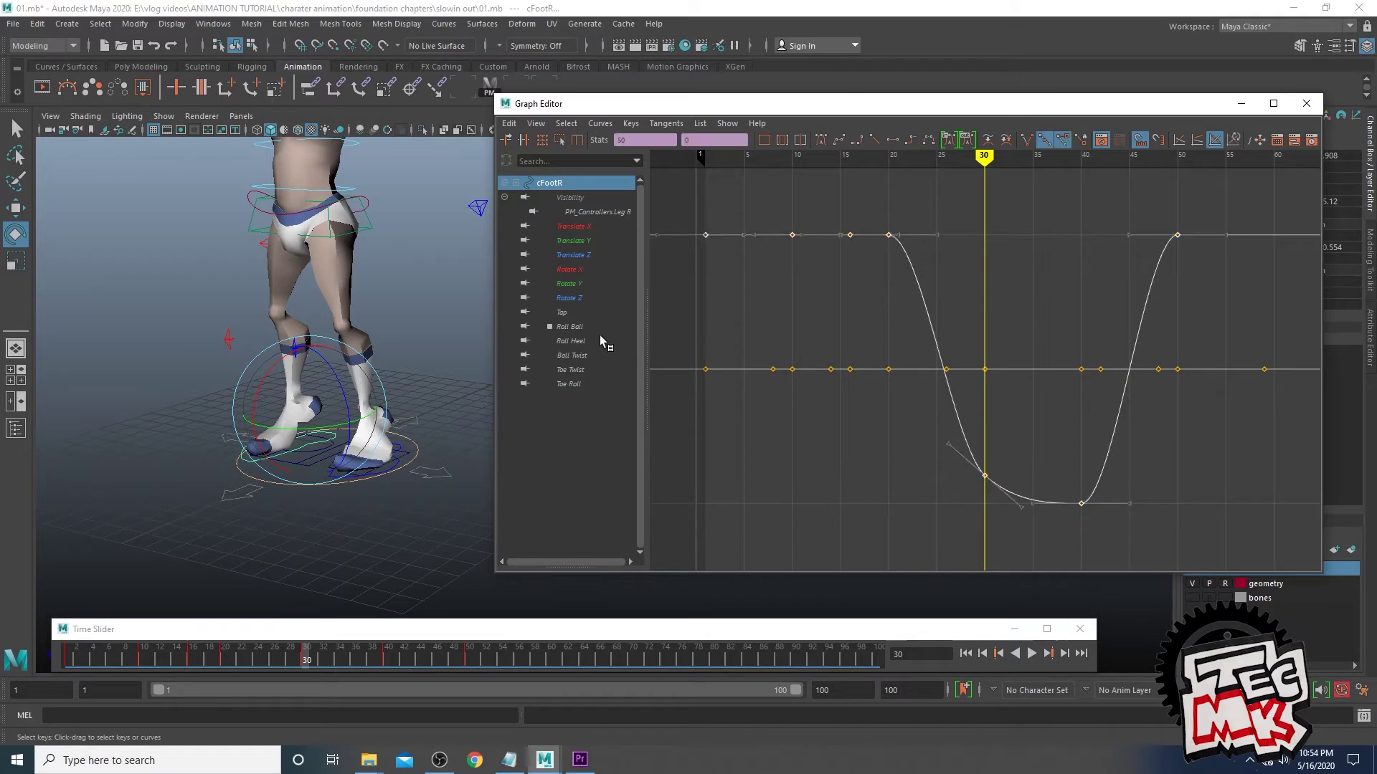
left_click(574, 327)
left_click(1061, 471)
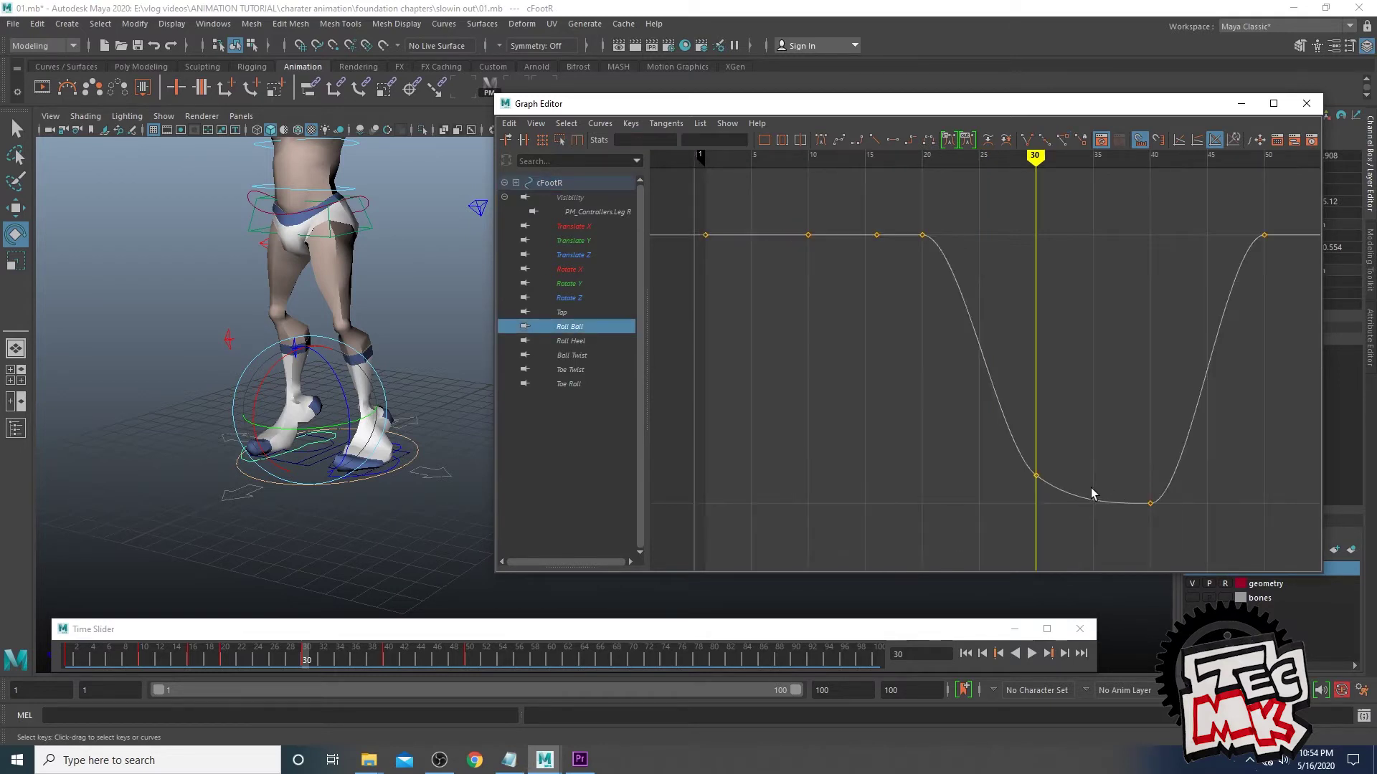
Try shifting the Roll Ball keys at frames 30 and 40 to reshape the settle, and undo the edits
left_click_drag(1032, 472, 1047, 489)
left_click_drag(1058, 454, 1091, 512)
middle_click_drag(1077, 508, 1066, 517)
middle_click_drag(1171, 522, 1159, 506)
left_click_drag(1143, 488, 1163, 513)
key("f")
middle_click_drag(982, 509, 1100, 479, "alt")
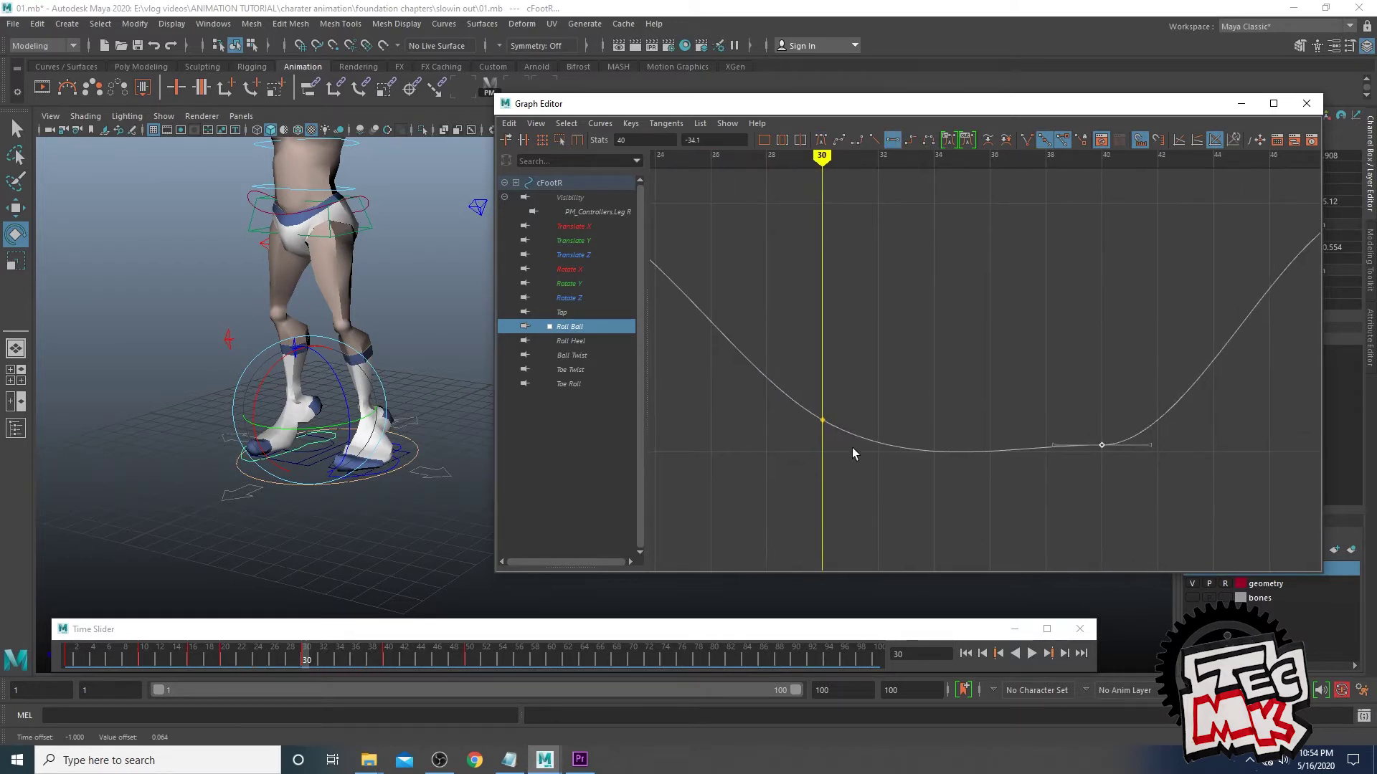
left_click_drag(815, 411, 829, 428)
key("ctrl+z")
key("ctrl+z")
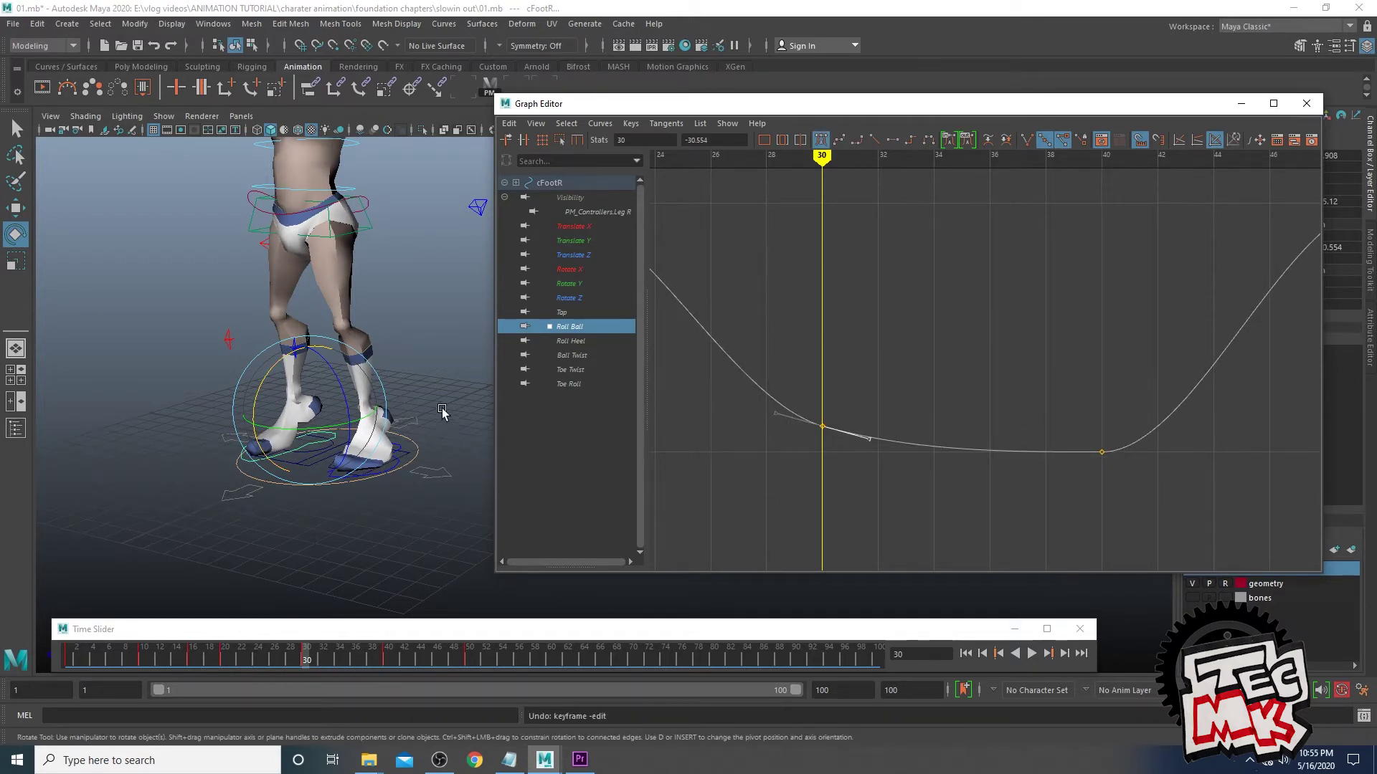
Select the left foot control (cFootL) and check its curves around the frame 30 key
left_click(429, 436)
left_click(400, 463)
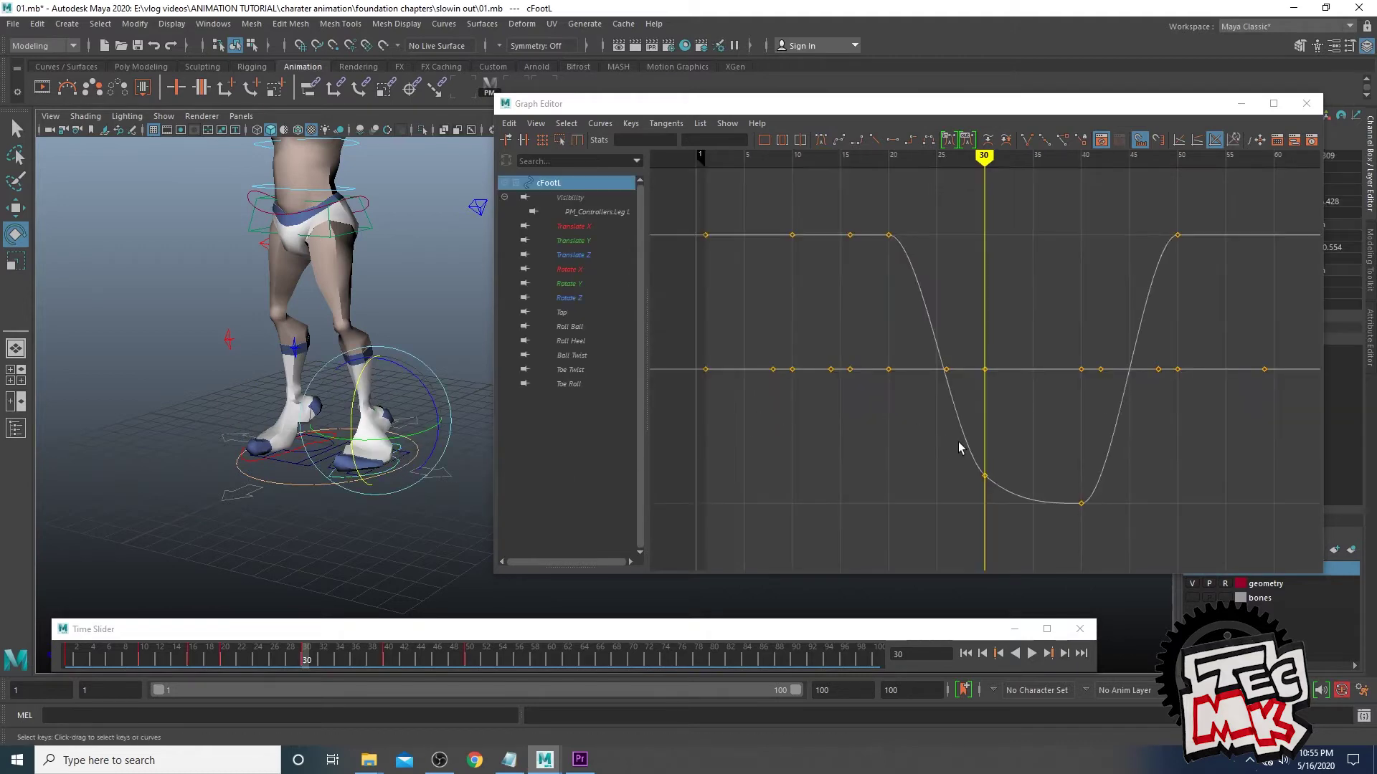
left_click_drag(926, 435, 989, 451)
Select the left wrist control (IKWristCtrl_L) and examine its translate and rotate curves around the frame 30 key
middle_click_drag(450, 346, 441, 561, "alt")
left_click_drag(441, 563, 407, 450, "alt")
left_click(419, 278)
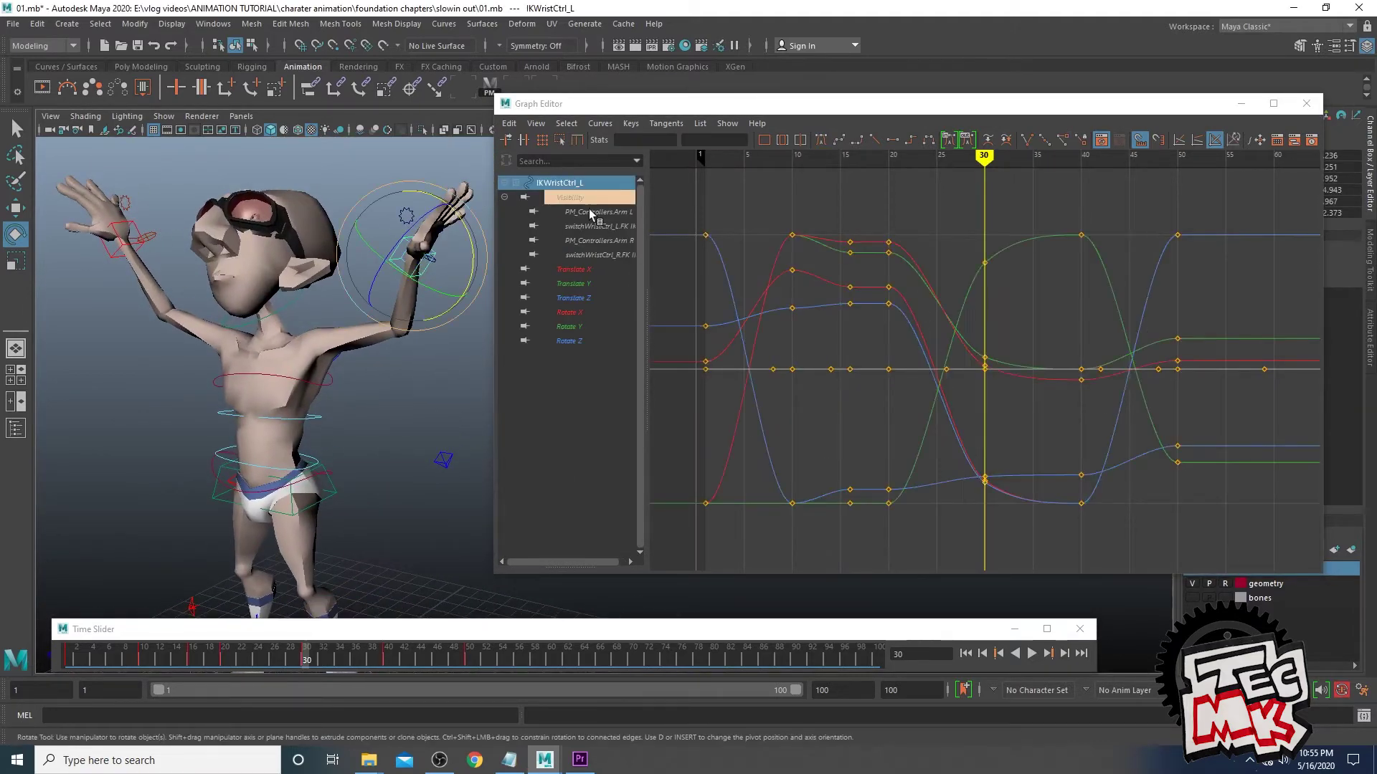
left_click(574, 269)
left_click_drag(944, 334, 1007, 397)
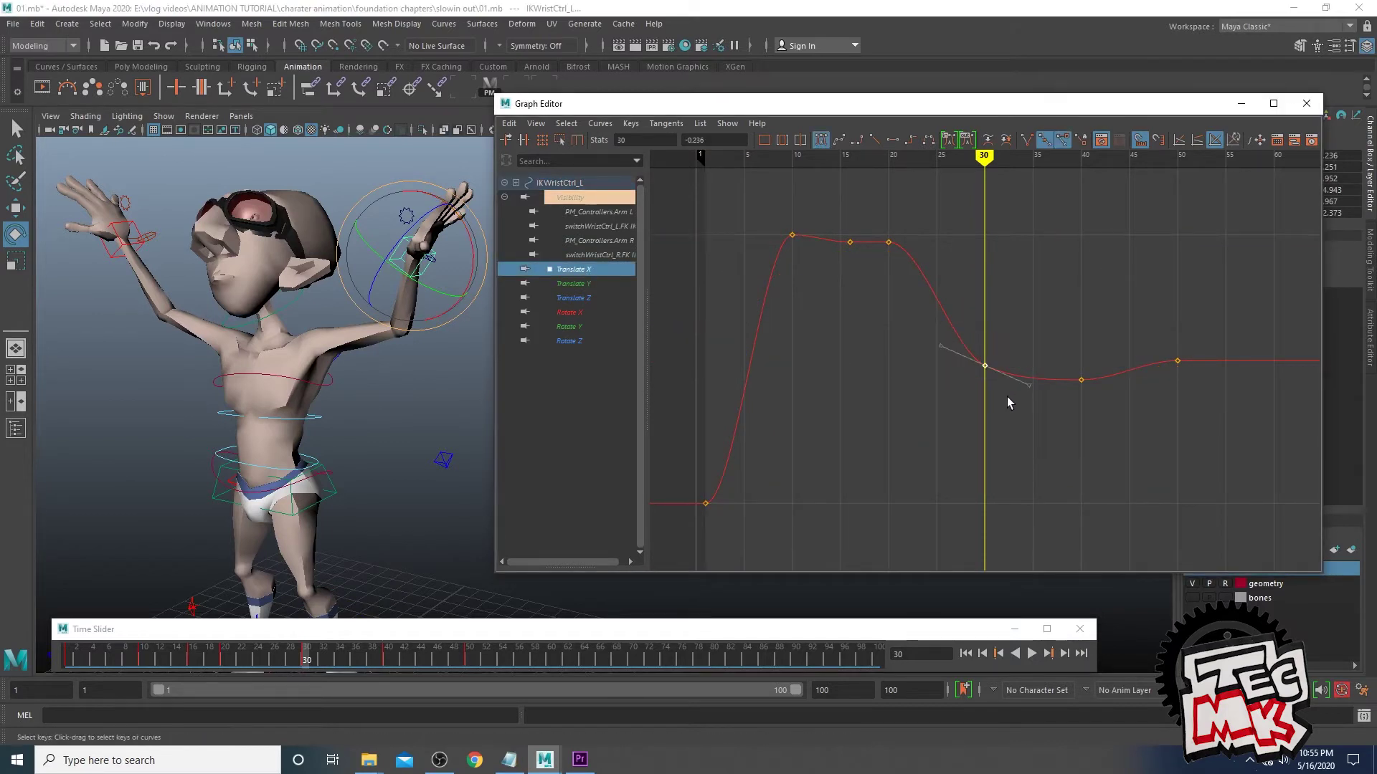
left_click(599, 282)
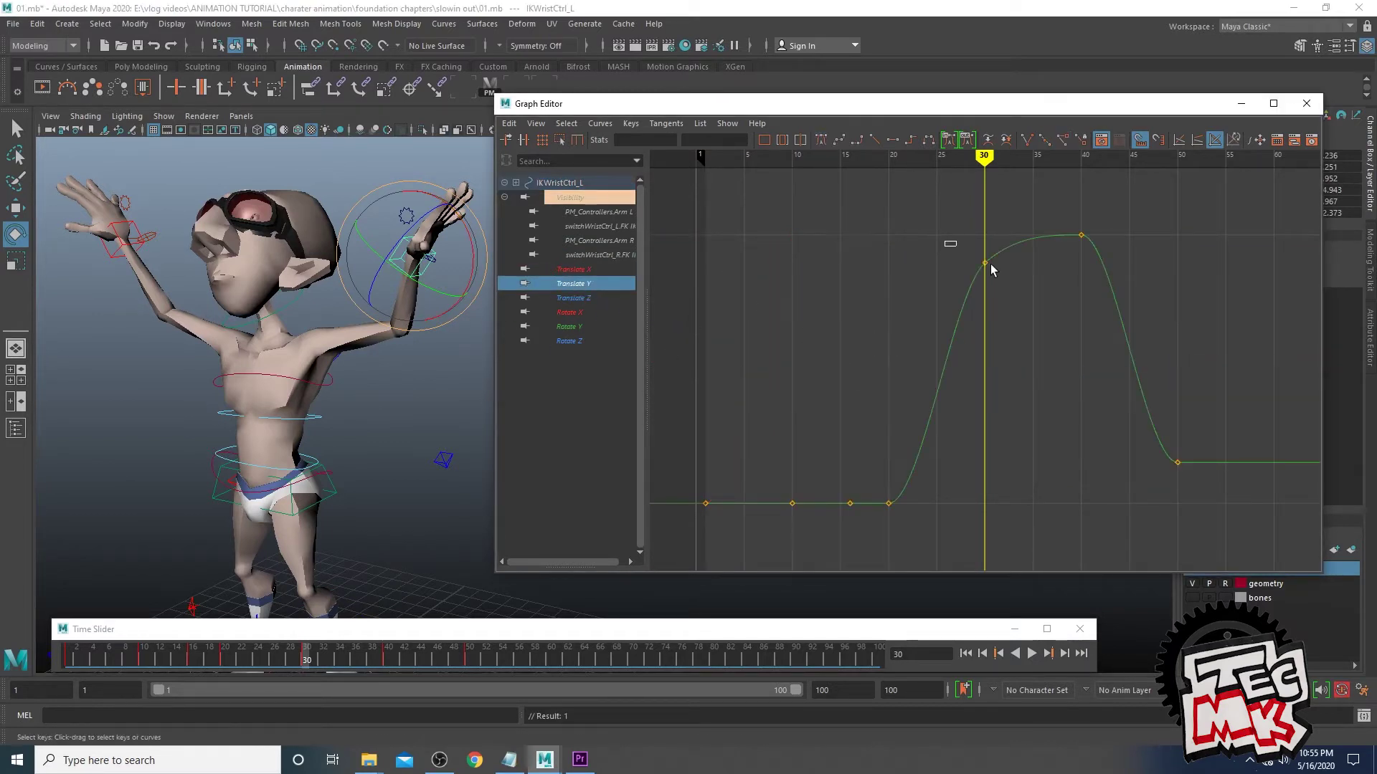
left_click(466, 366)
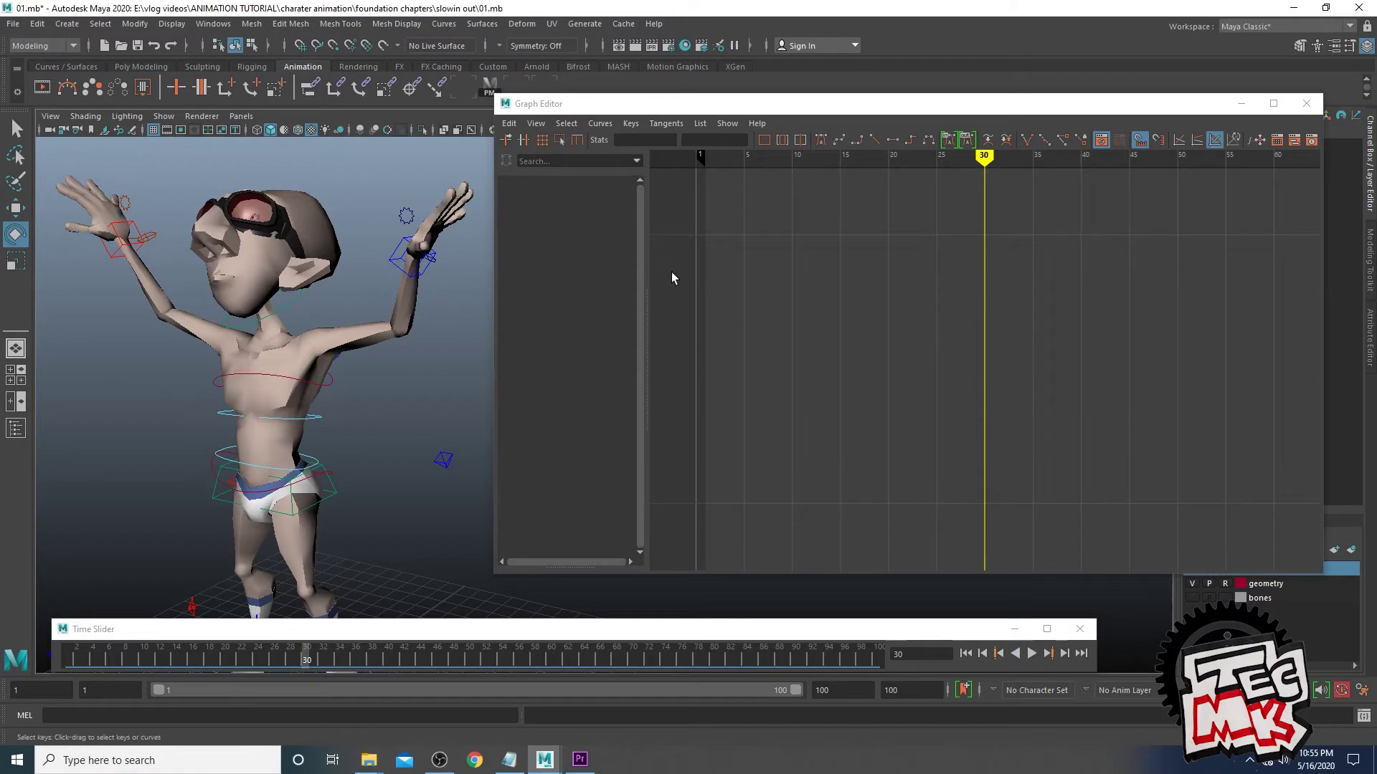
left_click(418, 271)
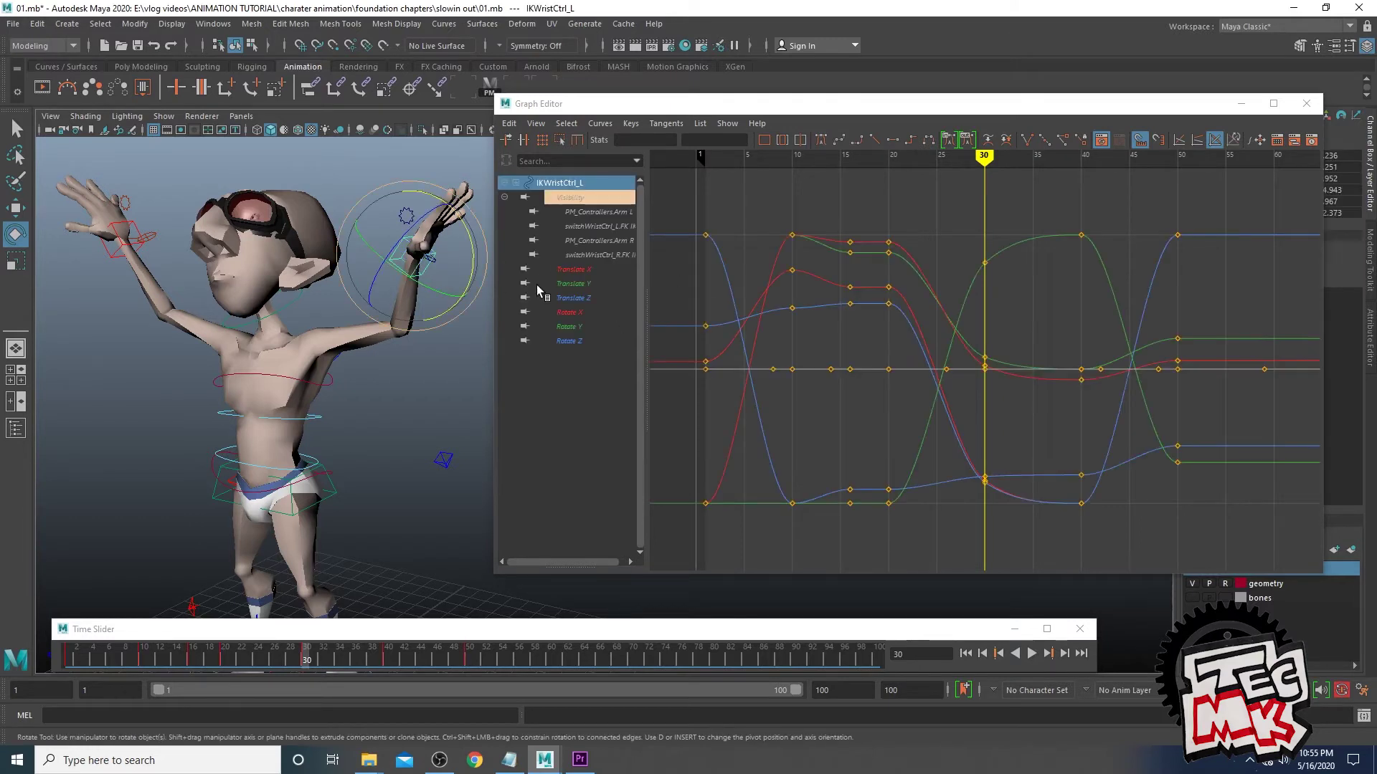
left_click(573, 340)
left_click(579, 317, "shift")
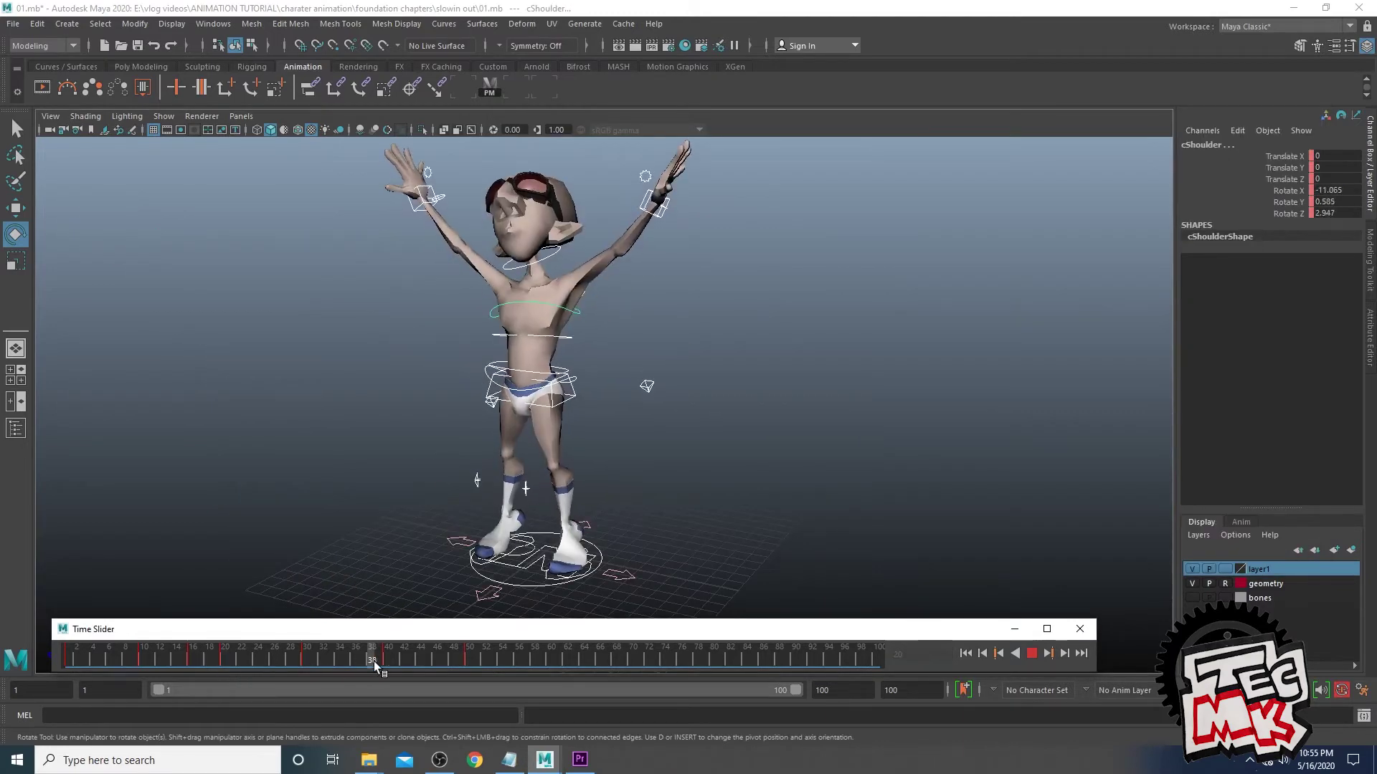
Scrub the timeline between frames 30 and 40 to review how the raised-arms pose settles
left_click_drag(376, 666, 324, 681)
scroll(594, 525, "down", 3)
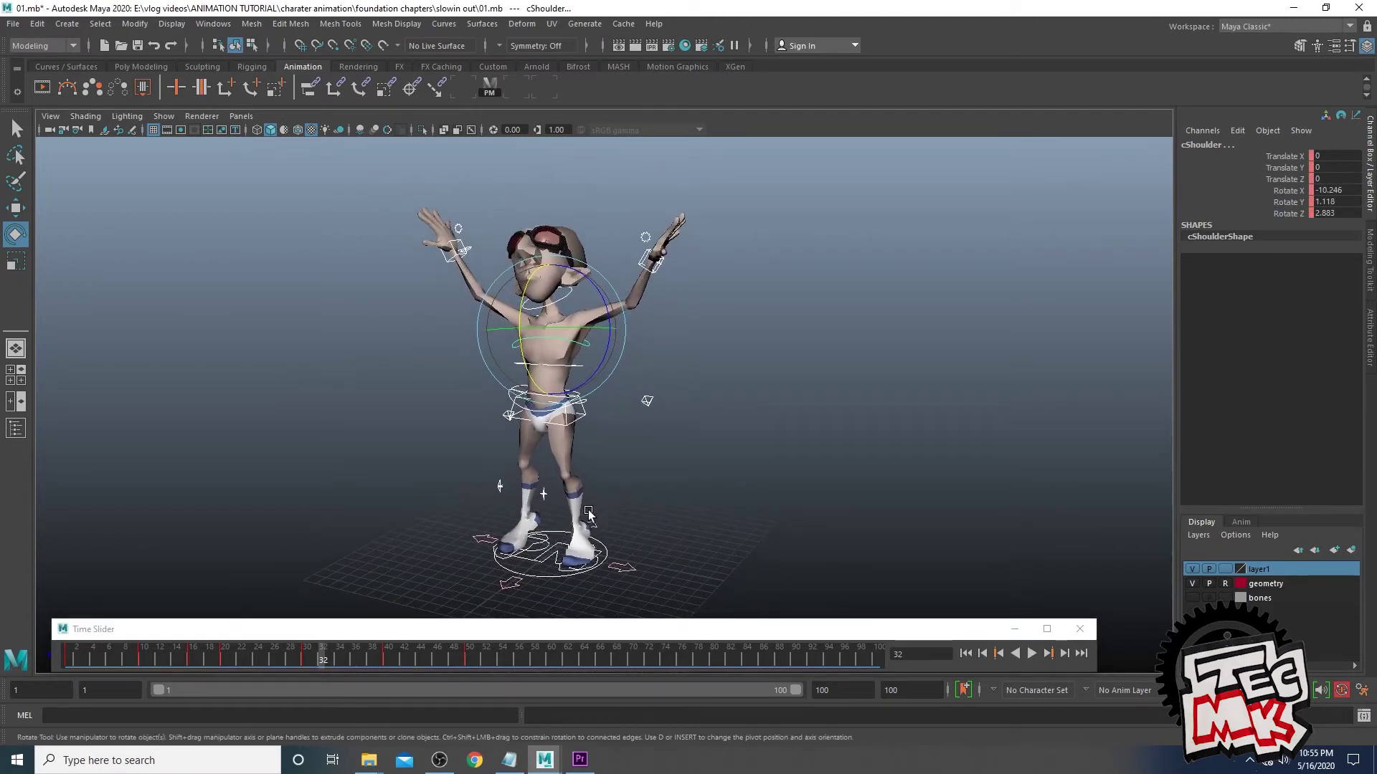
left_click_drag(309, 658, 355, 658)
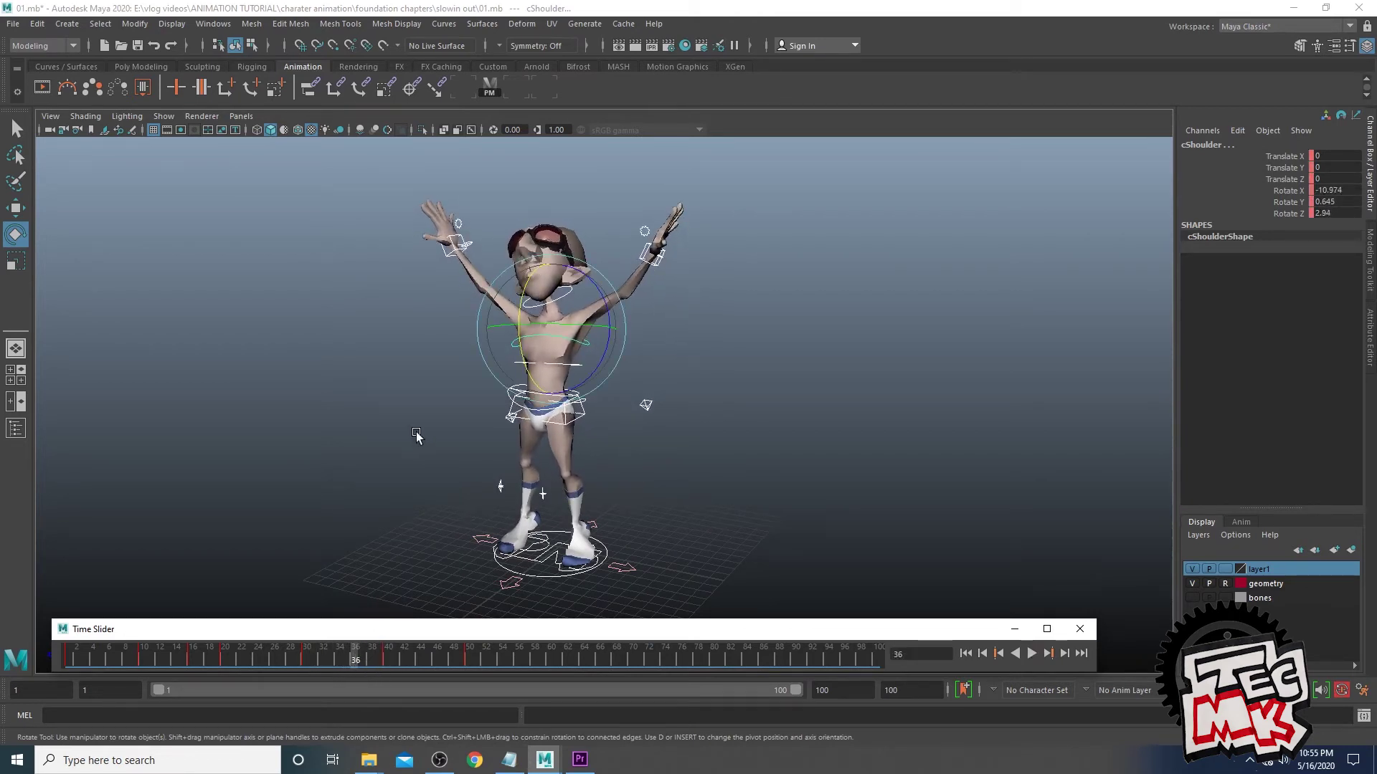
Select both wrist controls and scrub between frames 30 and 40 to find a higher hand pose around frame 34
left_click(488, 357)
left_click(451, 254)
left_click(445, 284)
left_click(444, 253)
left_click(644, 270, "shift")
left_click_drag(310, 658, 389, 665)
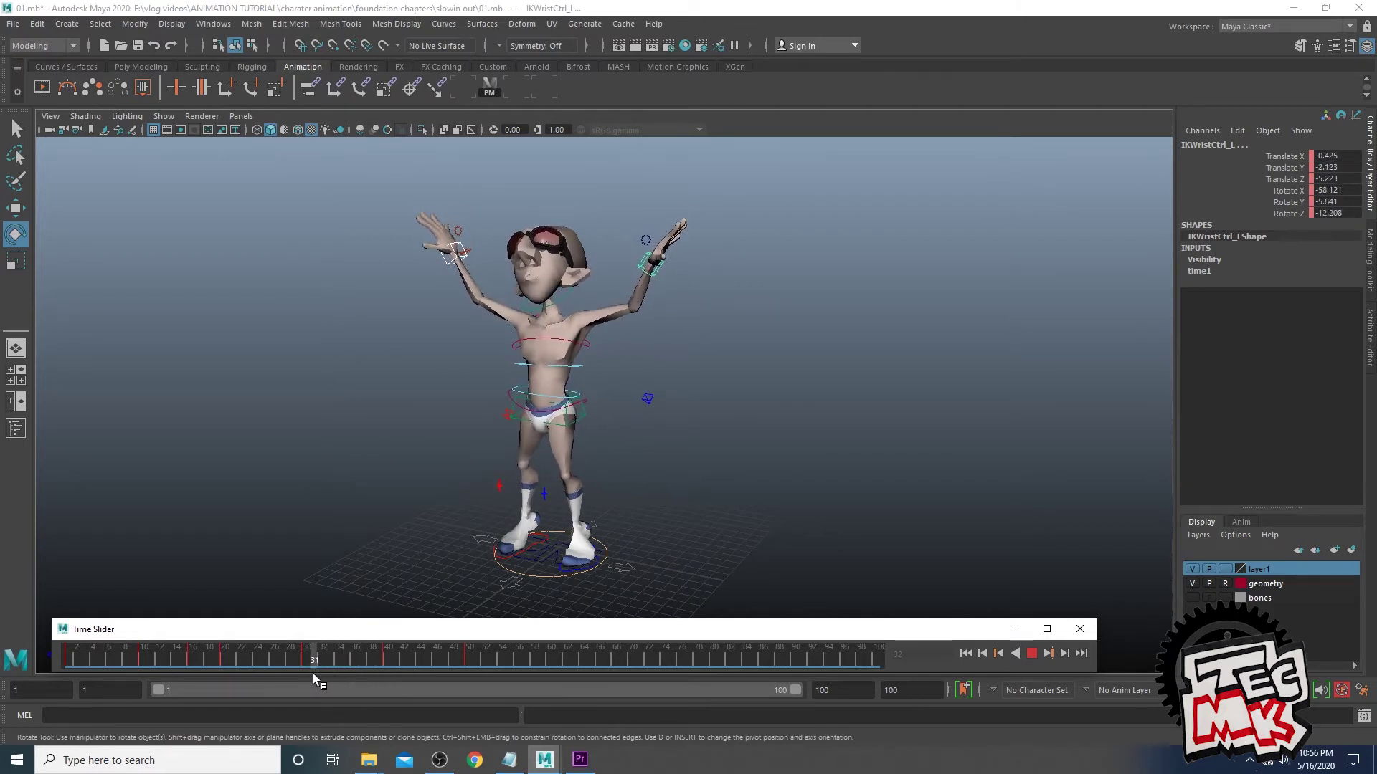
mouse_move(344, 668)
left_mouse_down()
mouse_move(366, 667)
mouse_move(310, 669)
mouse_move(363, 657)
left_mouse_up()
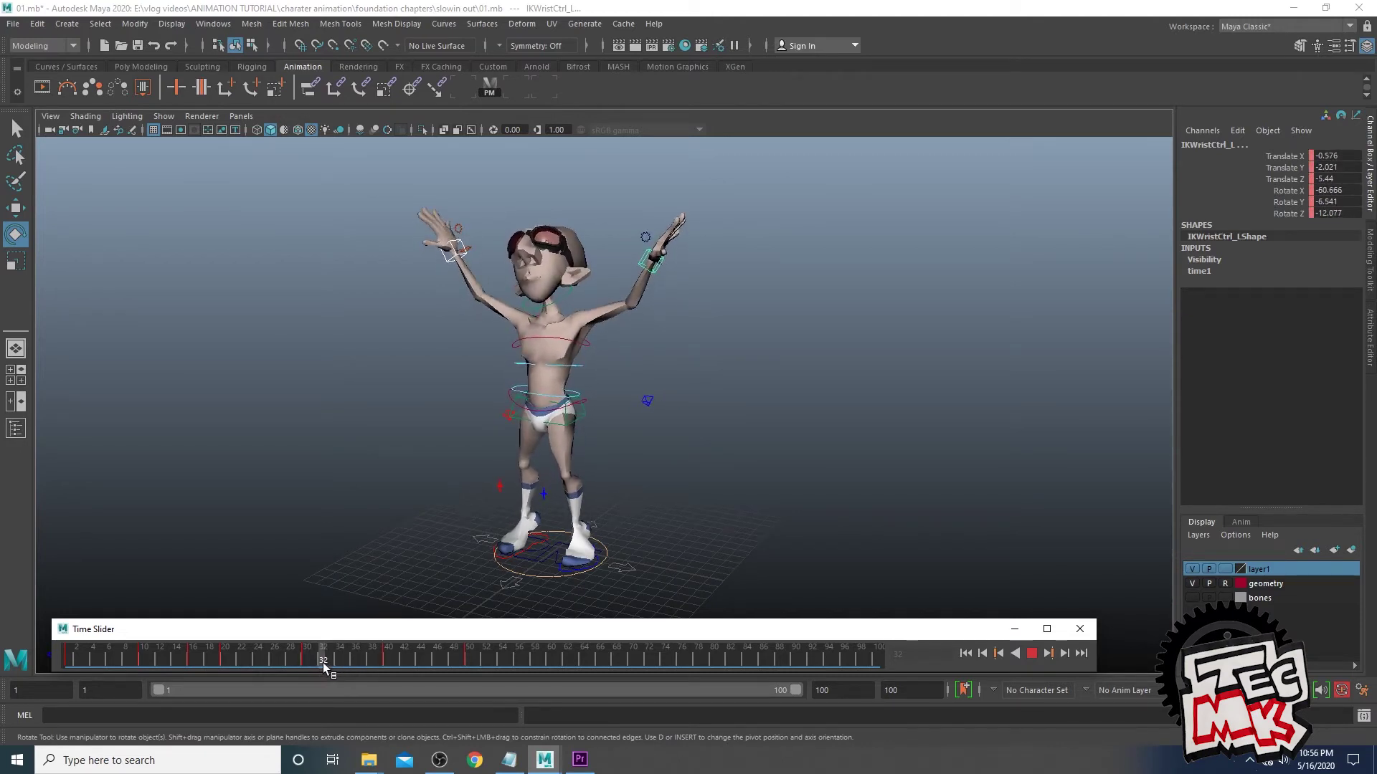
mouse_move(329, 661)
left_mouse_down()
mouse_move(308, 665)
mouse_move(333, 665)
left_mouse_up()
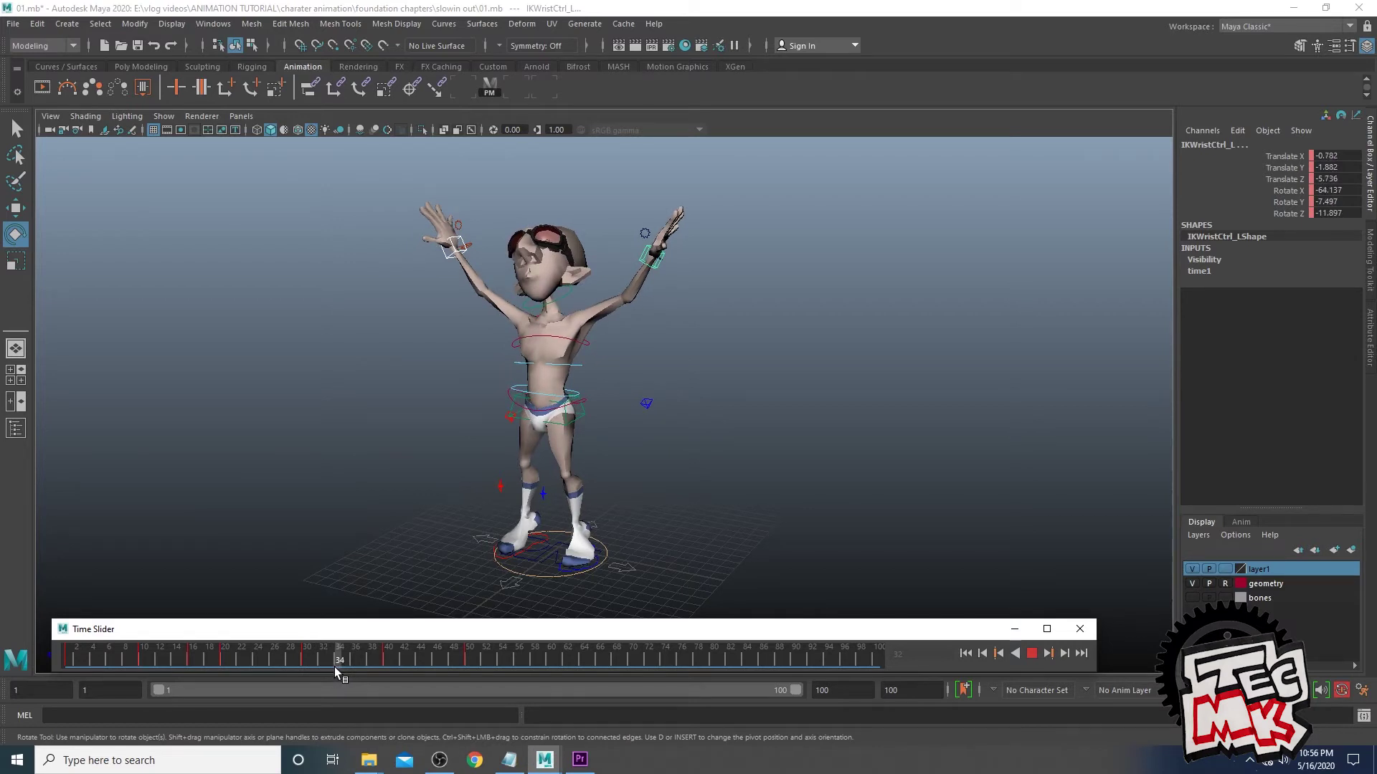
Carry both wrist controls' frame 34 pose back to frame 30, key it there, and scrub to frame 40
mouse_move(346, 671)
left_mouse_down()
mouse_move(381, 660)
mouse_move(312, 665)
mouse_move(391, 664)
mouse_move(305, 661)
left_mouse_up()
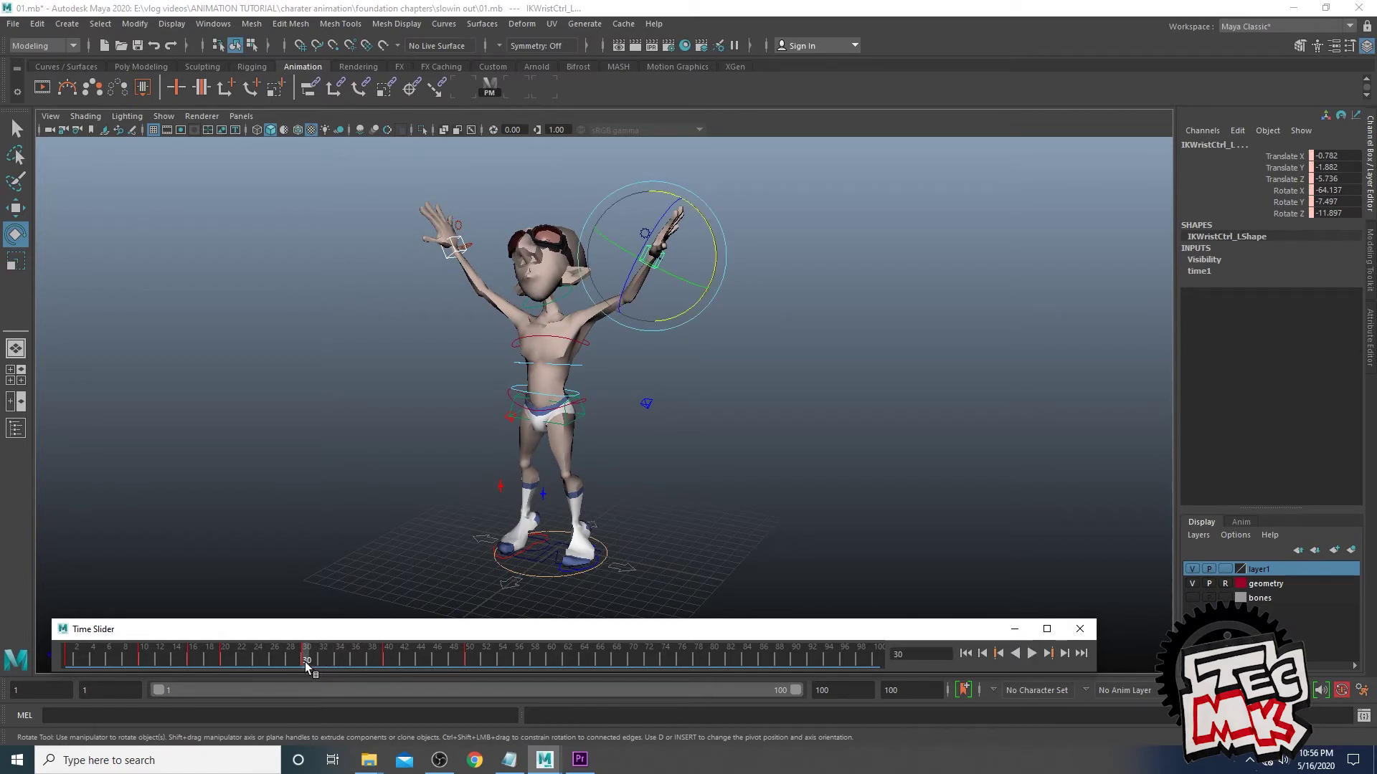
key("s")
left_click_drag(306, 662, 347, 662)
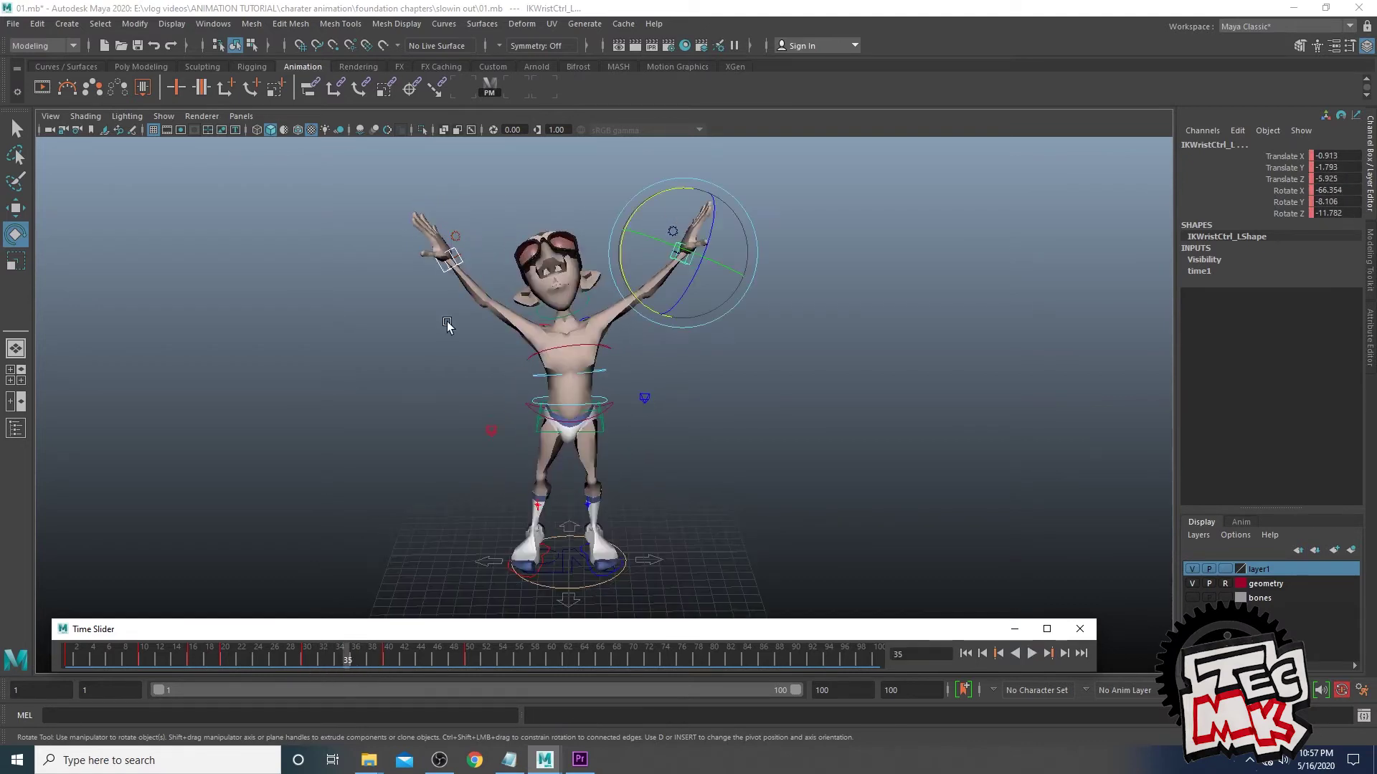
left_click_drag(316, 658, 381, 660)
Isolate IKWristCtrl_R's translate curves, lower the frame 30 Translate Z key to about 5.317, and scrub the settle
middle_click_drag(446, 339, 348, 348, "alt")
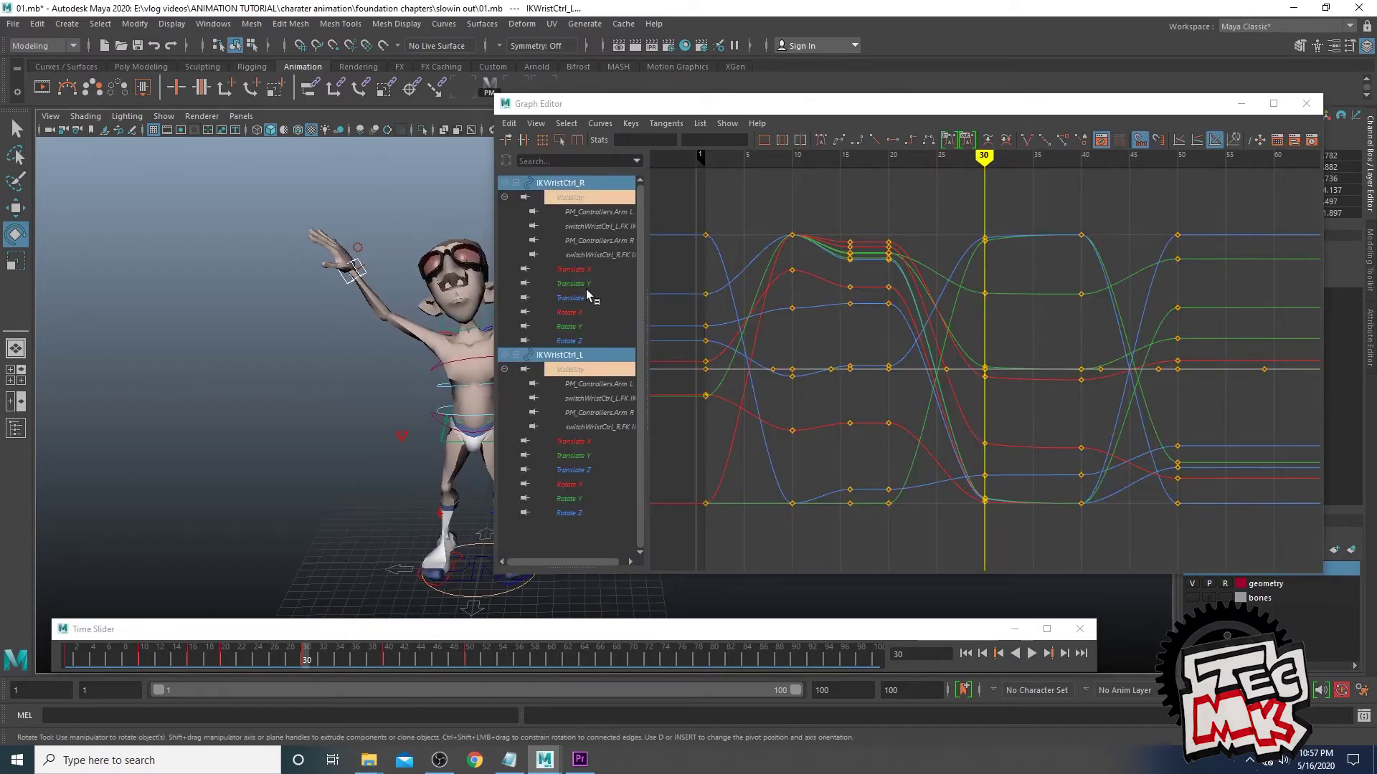
left_click_drag(587, 269, 591, 295)
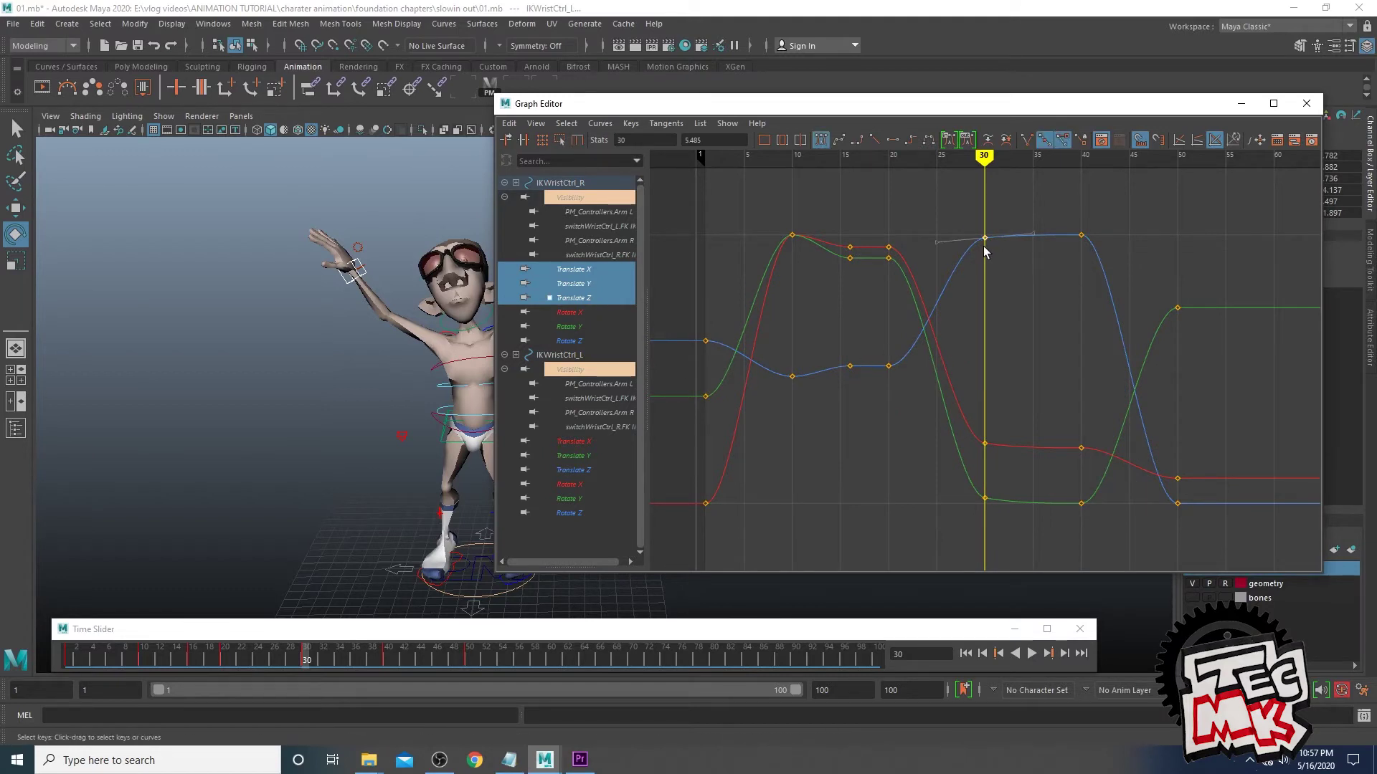
left_click_drag(1038, 214, 1005, 259)
middle_click_drag(985, 246, 984, 256, "shift")
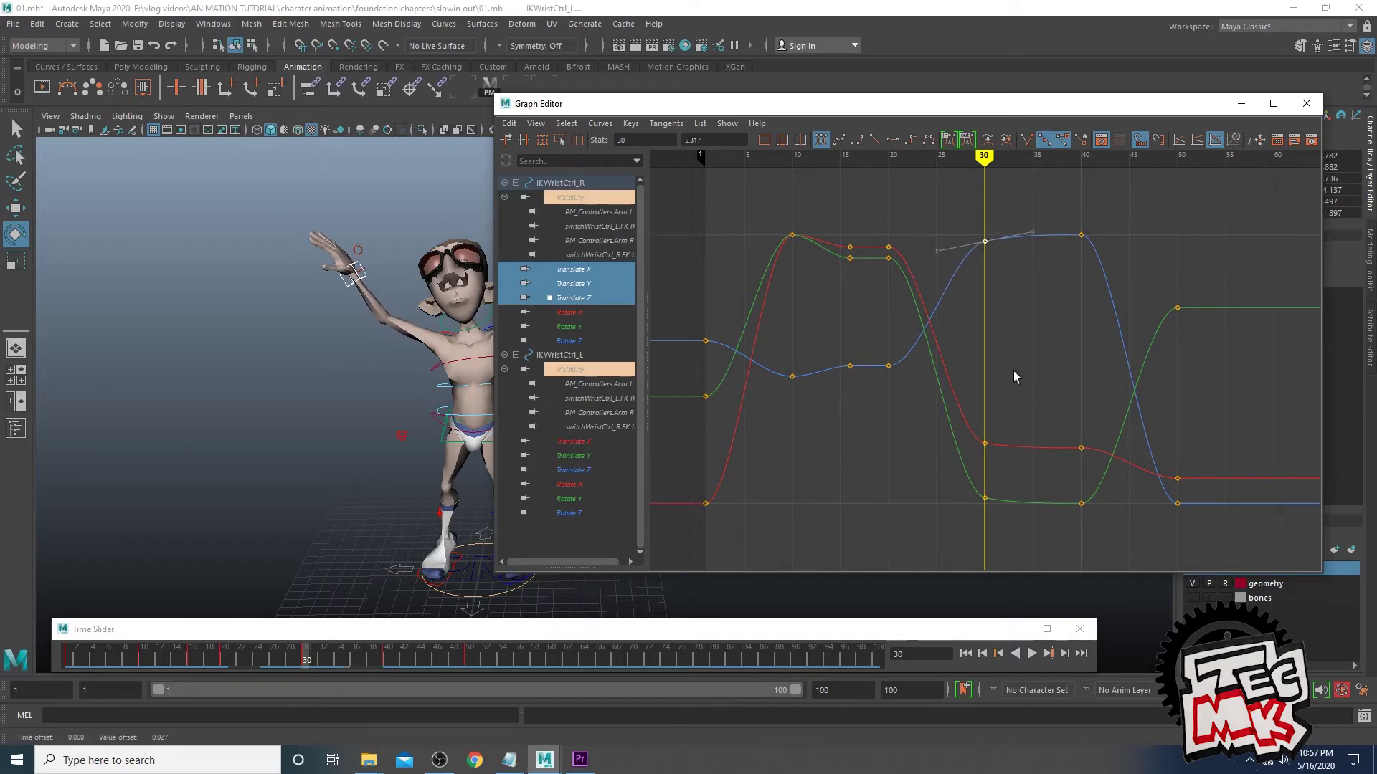
left_click(1306, 104)
mouse_move(307, 657)
left_mouse_down()
mouse_move(269, 657)
mouse_move(437, 653)
mouse_move(274, 661)
mouse_move(361, 673)
mouse_move(310, 679)
mouse_move(367, 672)
mouse_move(317, 682)
left_mouse_up()
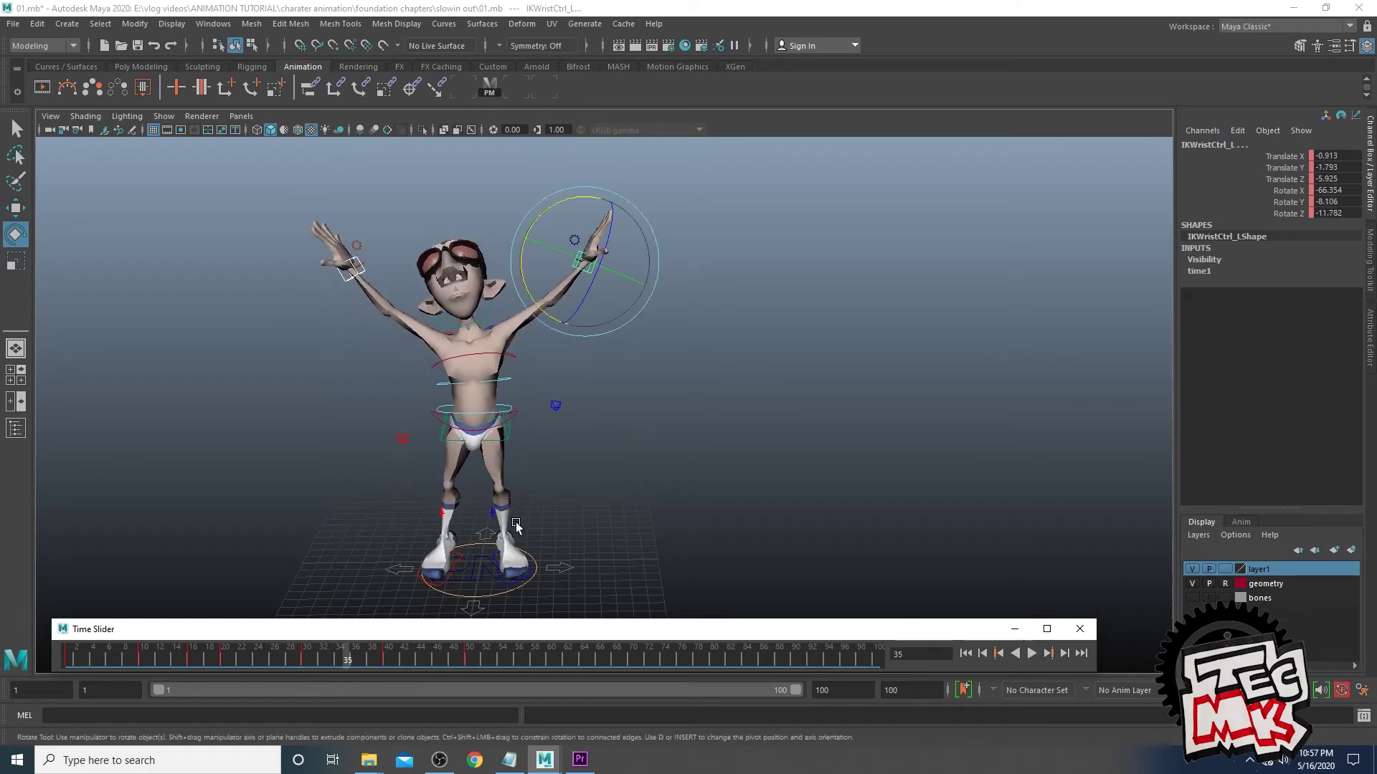
Scrub between frames 40 and 50 to review the arms dropping from a side angle
left_click_drag(388, 660, 464, 662)
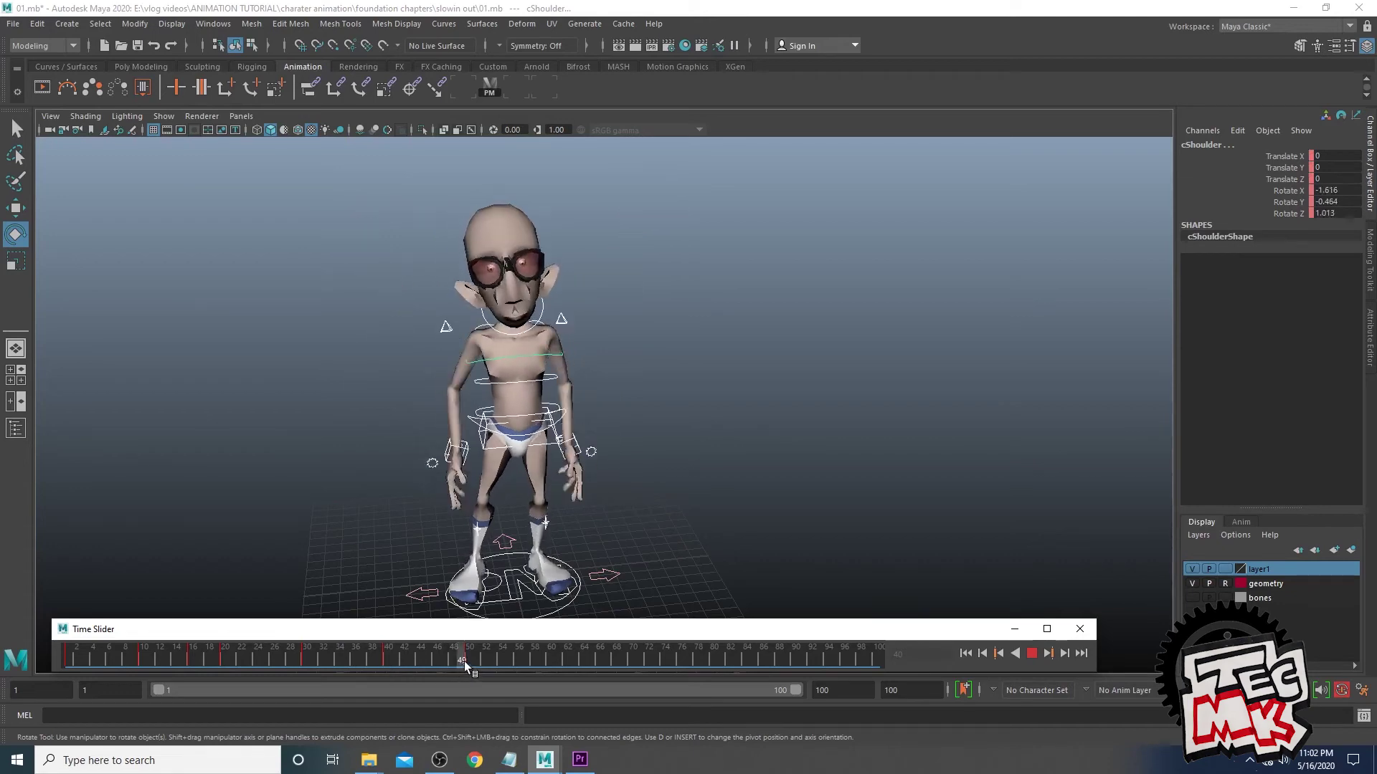
left_click_drag(626, 527, 467, 484, "alt")
middle_click_drag(467, 484, 412, 566, "alt")
left_click_drag(391, 658, 467, 661)
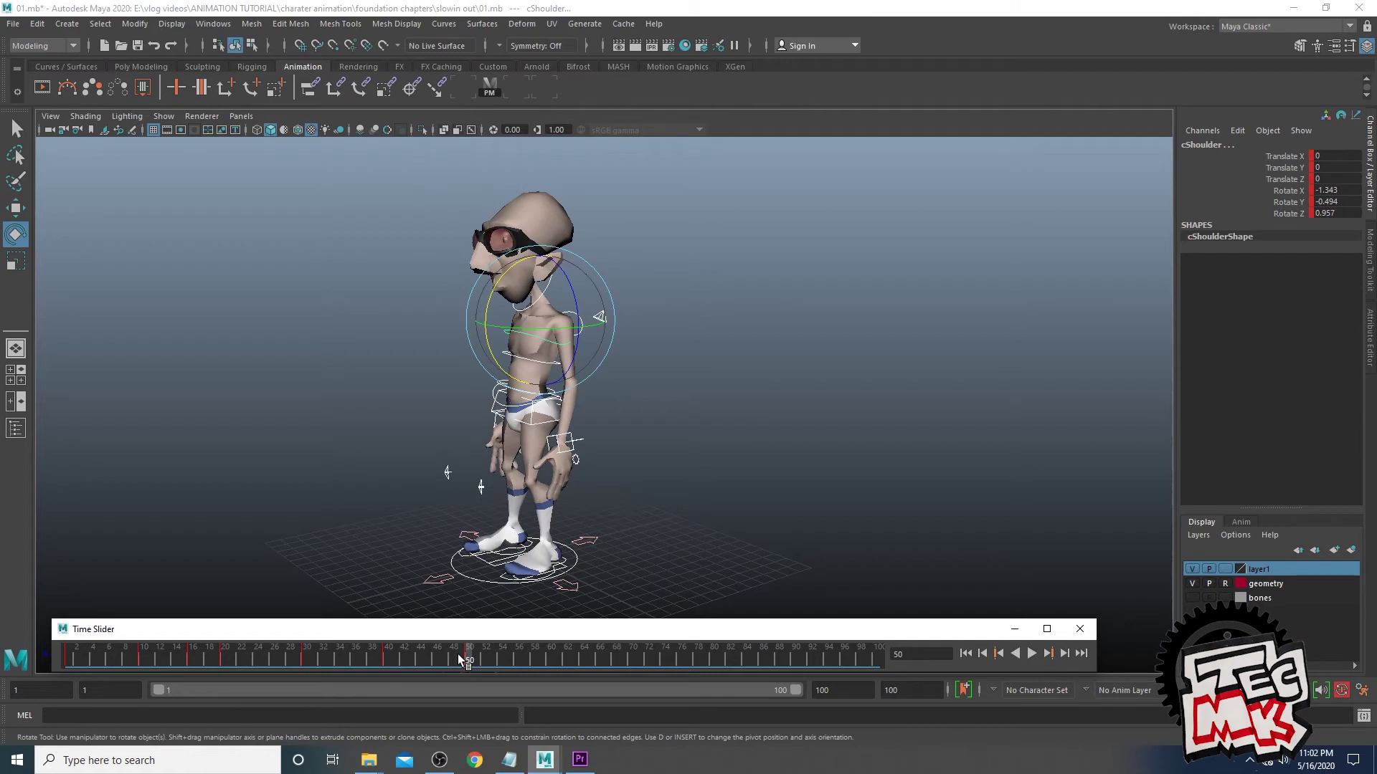
Copy all controls' keys in the frame 40 to 52 range and paste them at frame 78
left_click_drag(456, 656, 387, 659)
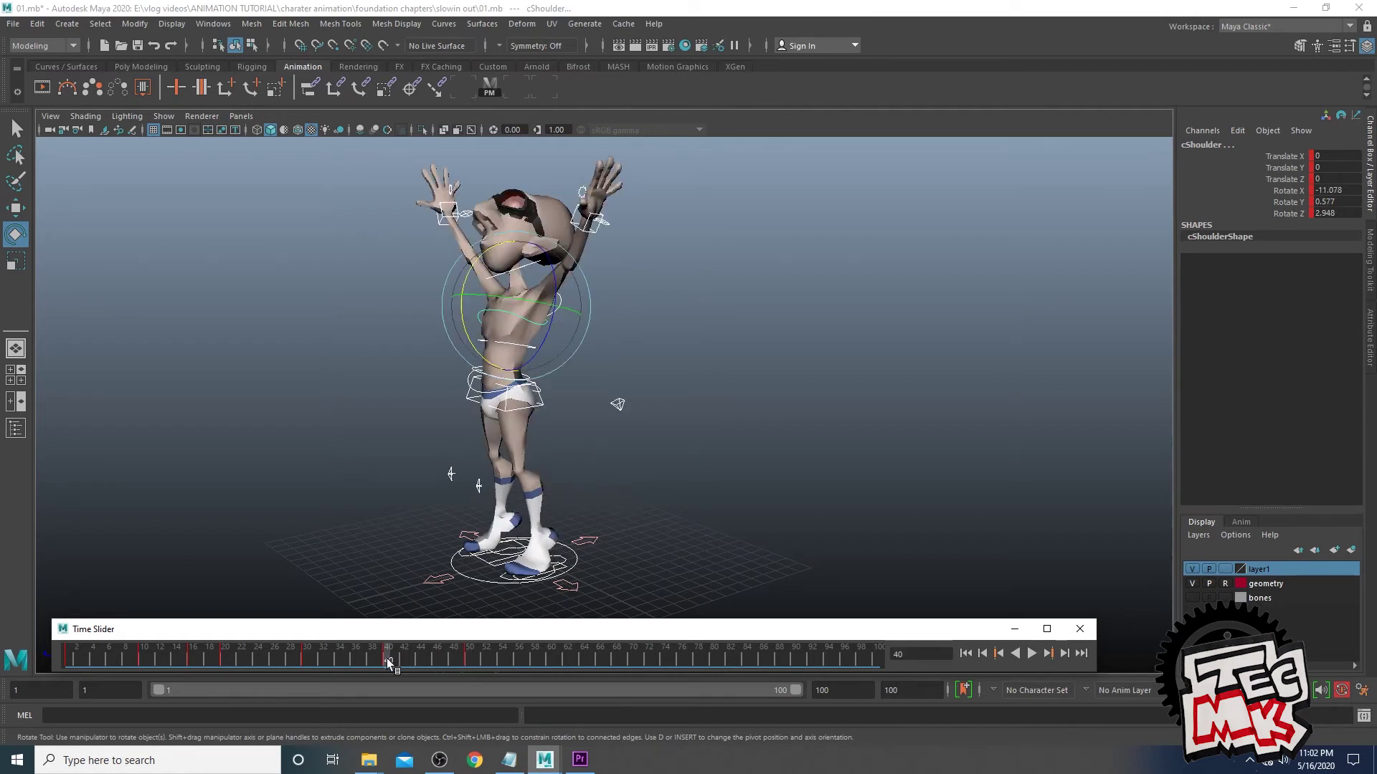
right_click(483, 662)
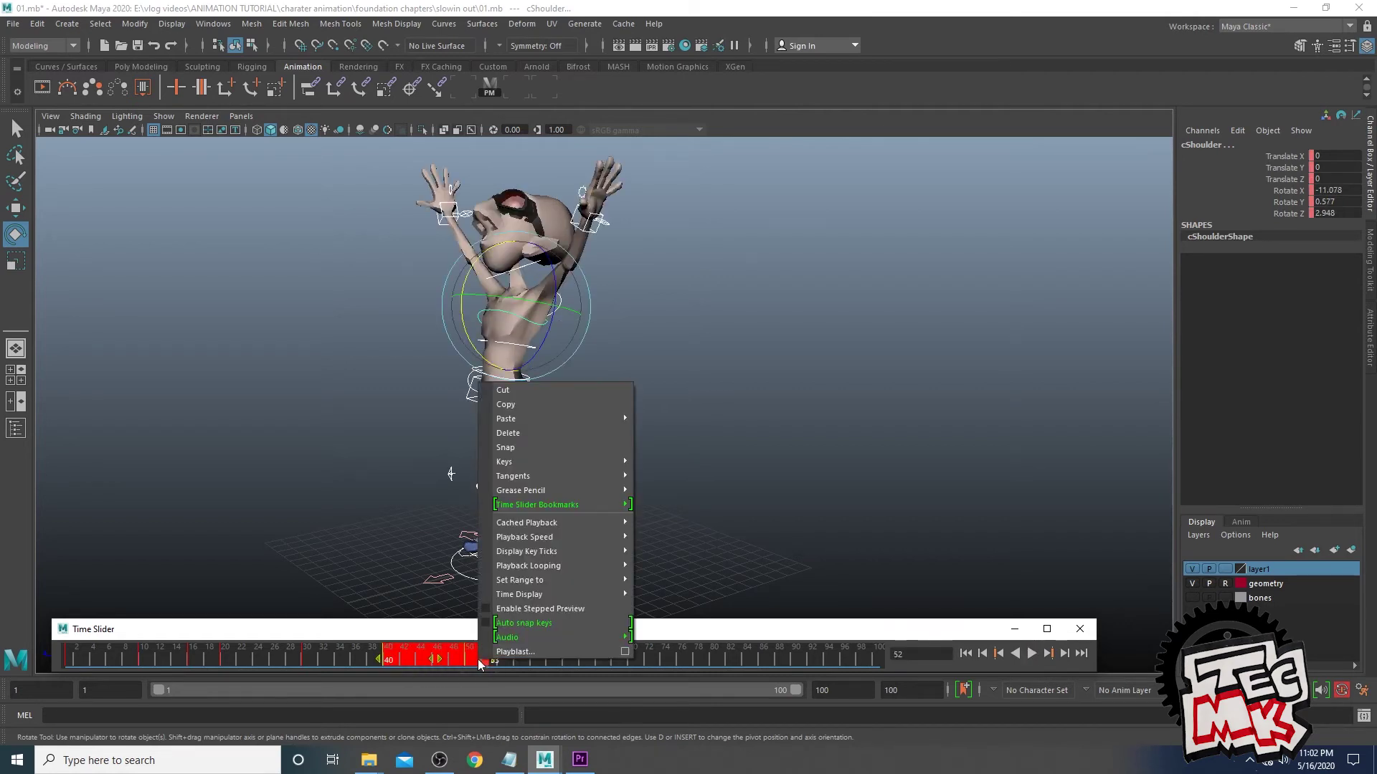
mouse_move(512, 478)
left_click(514, 405)
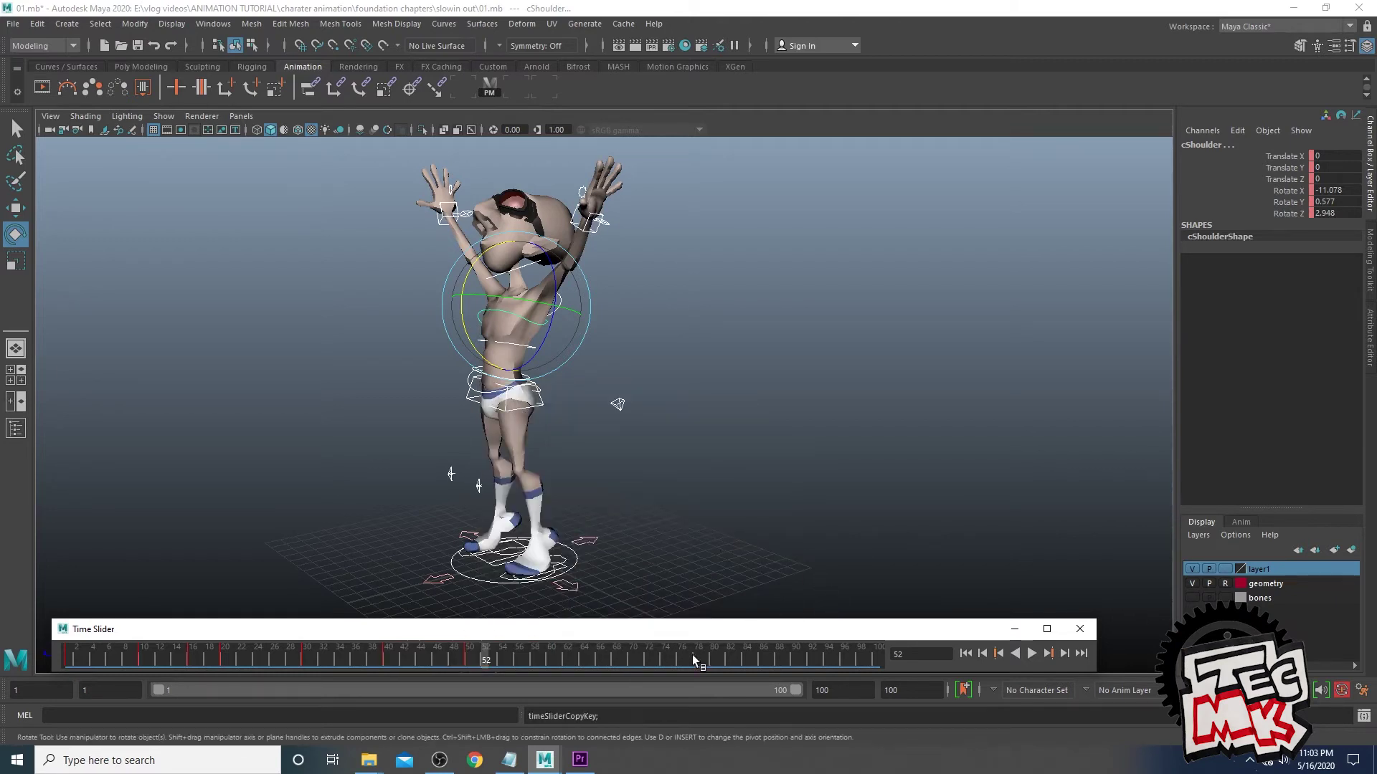
left_click(694, 654)
right_click(694, 659)
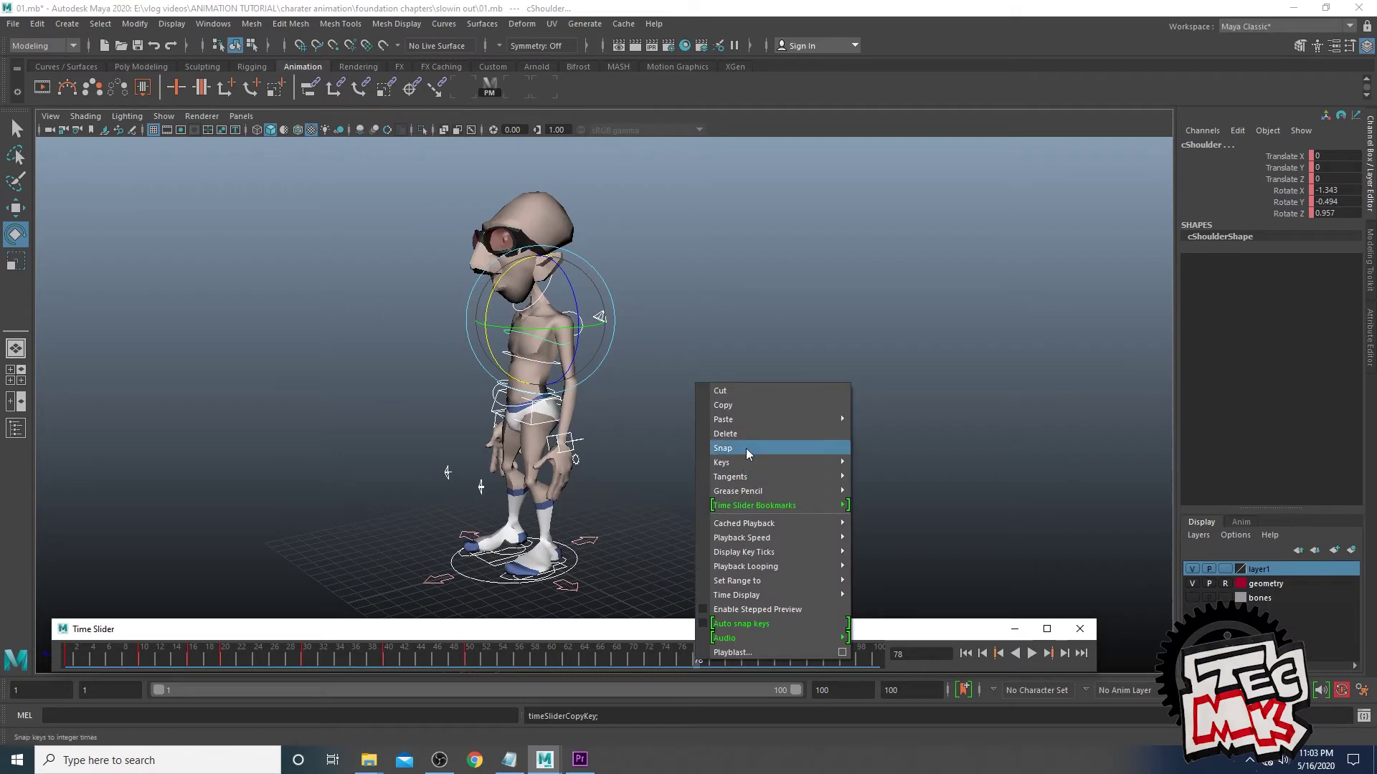
mouse_move(751, 419)
left_click(871, 419)
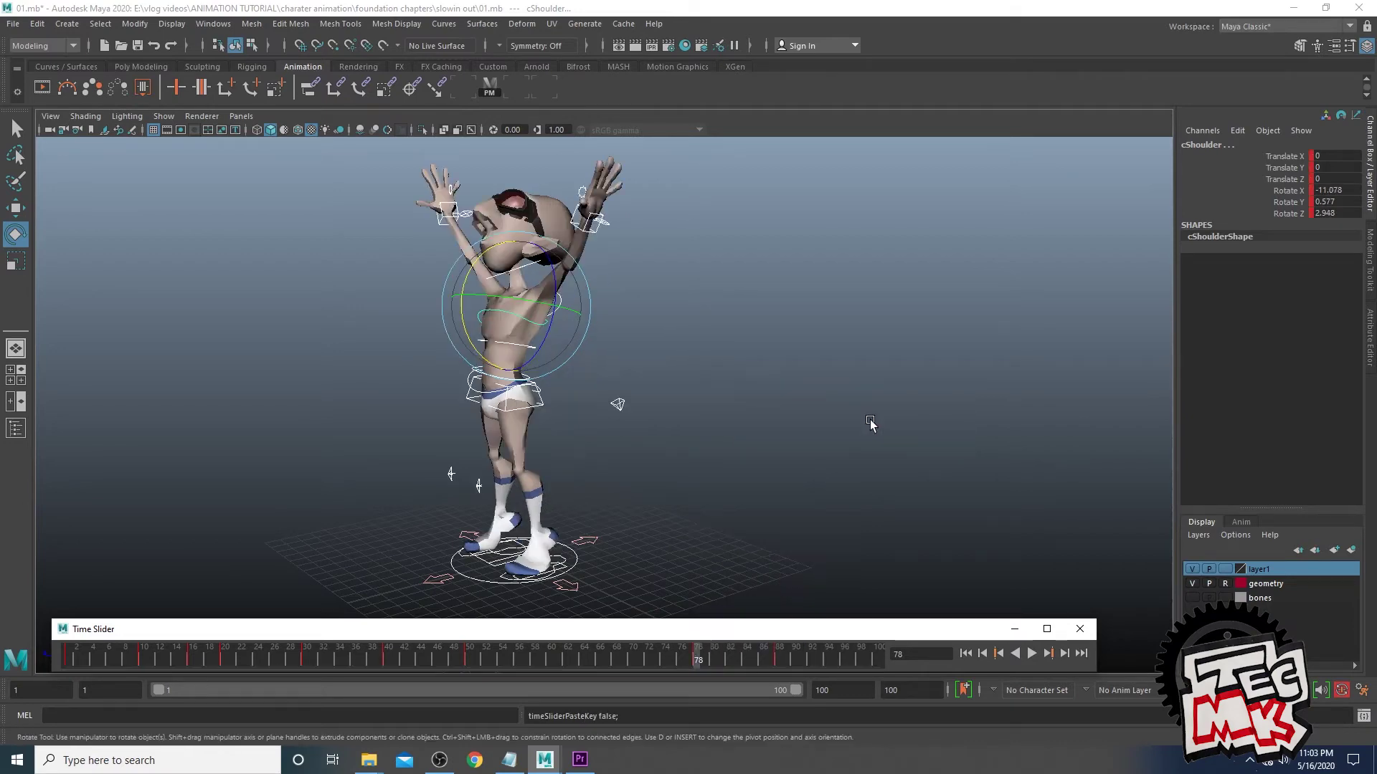
Hold the frame 50 pose by keying it on all controls at frame 56, and return to frame 50
left_click(687, 660)
left_click_drag(687, 659, 469, 660)
left_click_drag(380, 651, 464, 667)
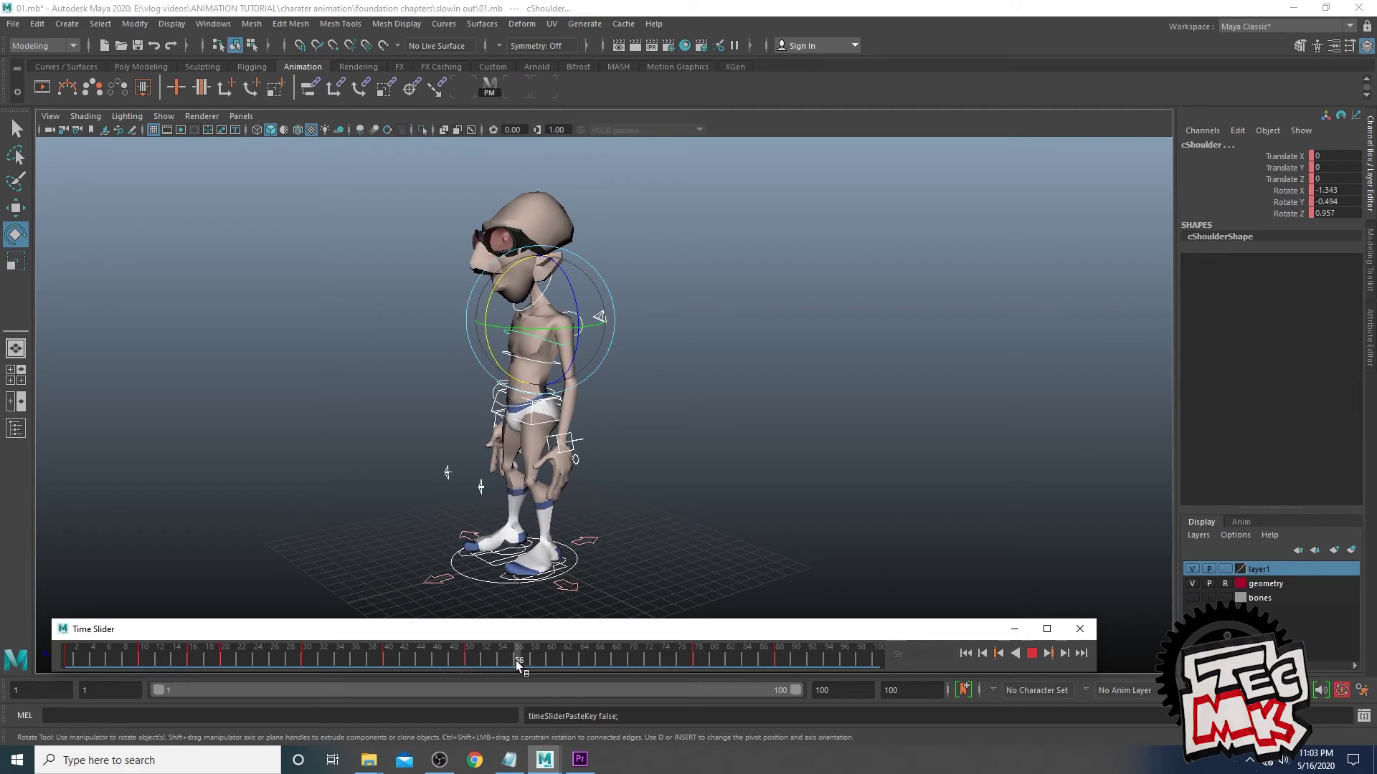
mouse_move(516, 661)
left_mouse_down()
mouse_move(359, 662)
mouse_move(469, 660)
left_mouse_up()
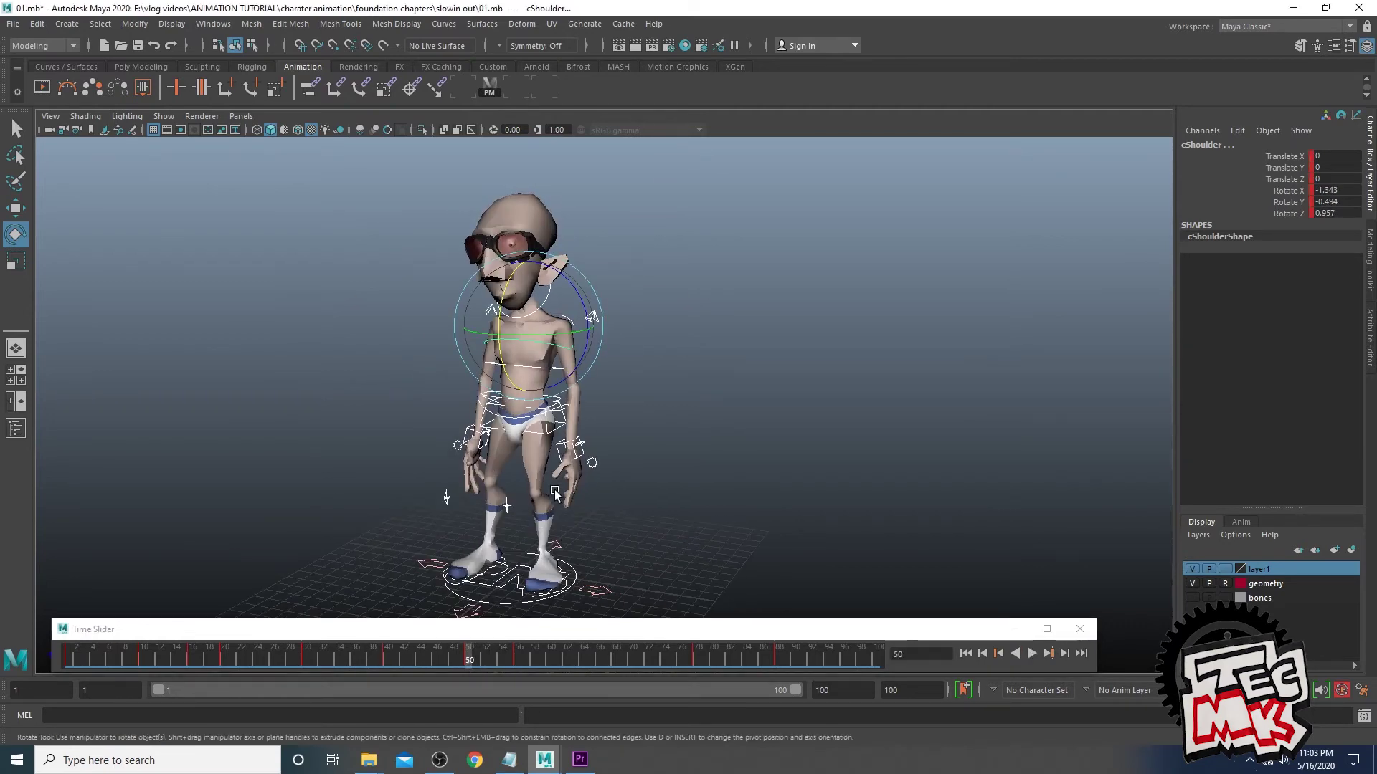
Lower the body's centre-of-gravity control (cCOG) at frame 50 to Translate Y -0.562 and scrub from frame 40
left_click(549, 439)
key("w")
left_click_drag(529, 412, 591, 540)
left_click_drag(495, 602, 548, 536, "alt")
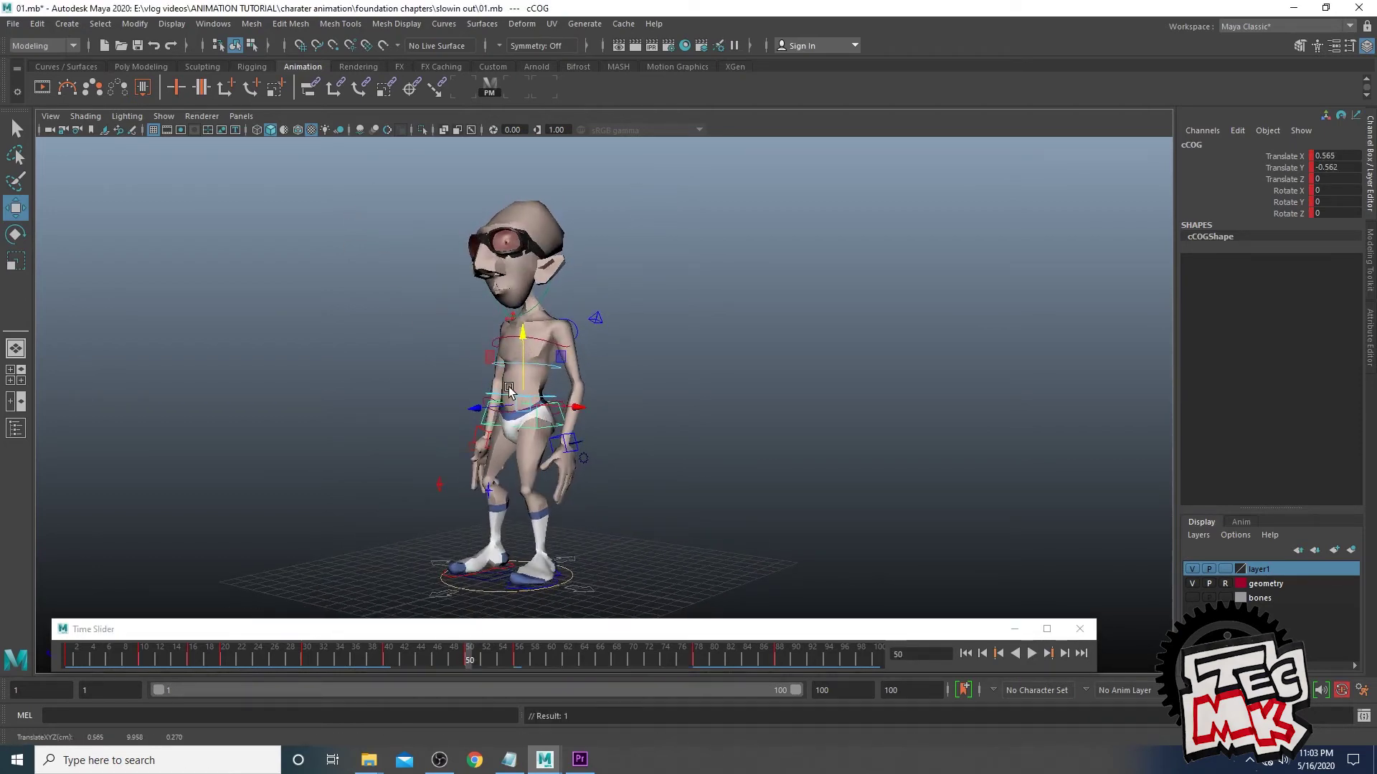
left_click(389, 657)
mouse_move(390, 657)
left_mouse_down()
mouse_move(476, 660)
mouse_move(419, 662)
mouse_move(465, 663)
left_mouse_up()
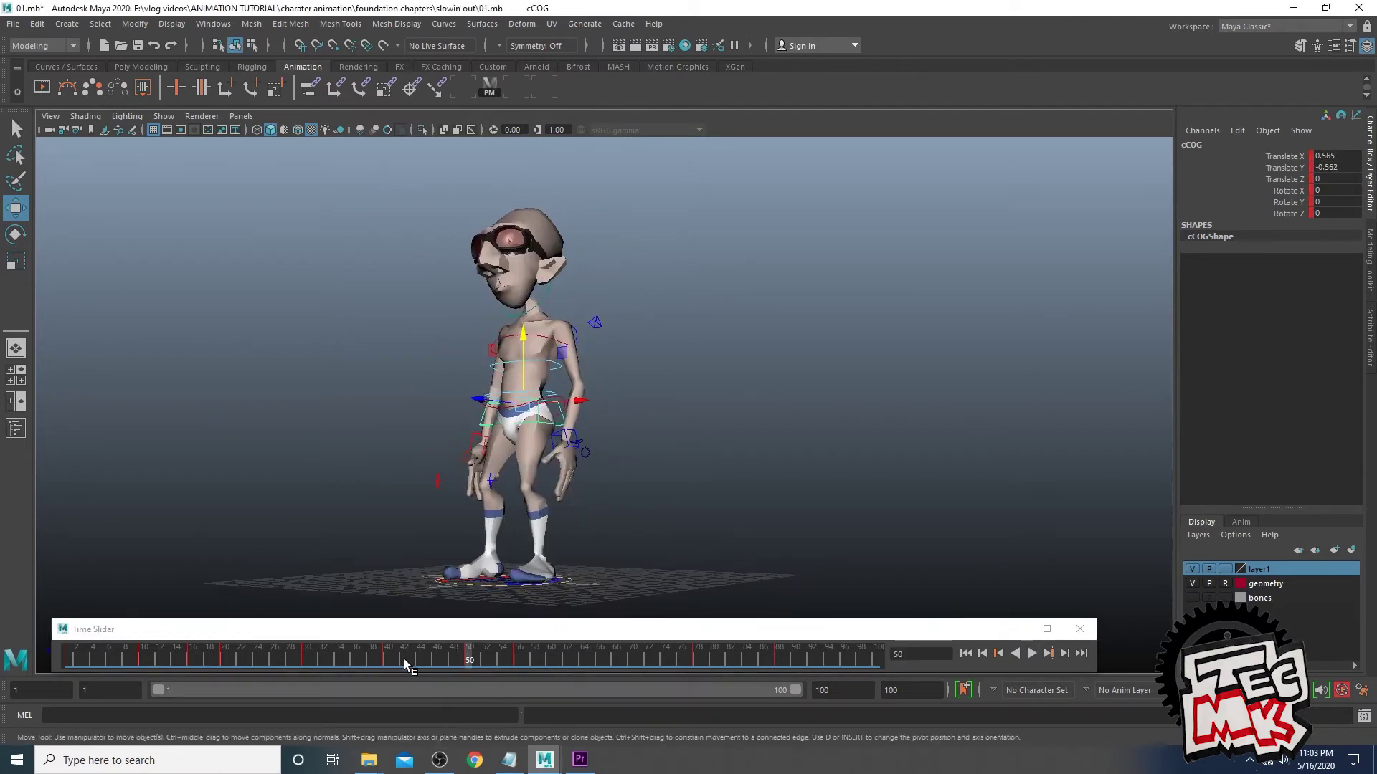
Select the shoulder control (cShoulder), undo the first trial rotation, and adjust its X rotation at frame 50
left_click(388, 660)
mouse_move(445, 430)
left_mouse_down("alt")
mouse_move(504, 371)
mouse_move(449, 365)
left_mouse_up("alt")
left_click(504, 356)
key("e")
key("ctrl+z")
left_click_drag(423, 658, 463, 663)
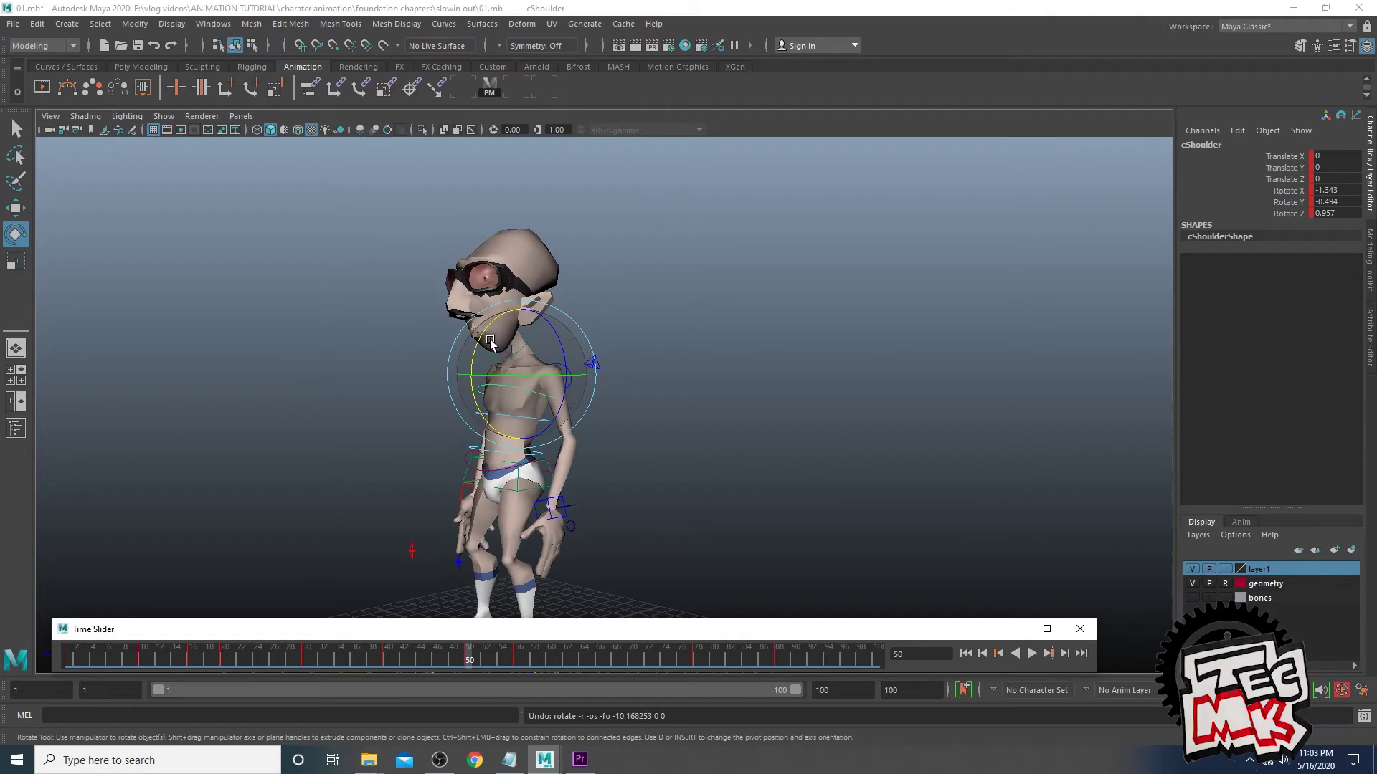
left_click_drag(481, 339, 480, 343)
left_click(652, 283)
At frame 50, tilt the neck control (cNeck) and rotate the body control (cCOG) to Rotate X 2.61, and play the motion back
left_click(502, 348)
left_click_drag(456, 324, 457, 327)
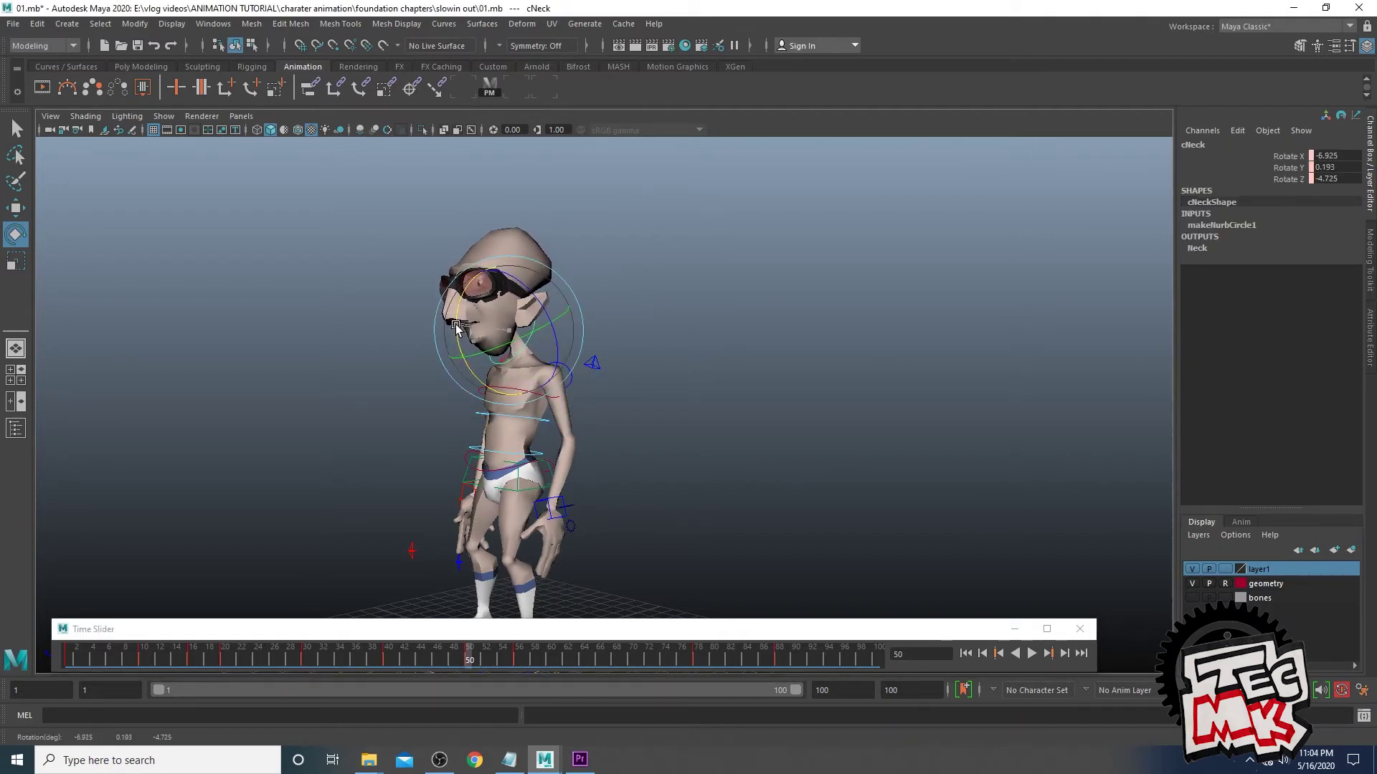
left_click(508, 490)
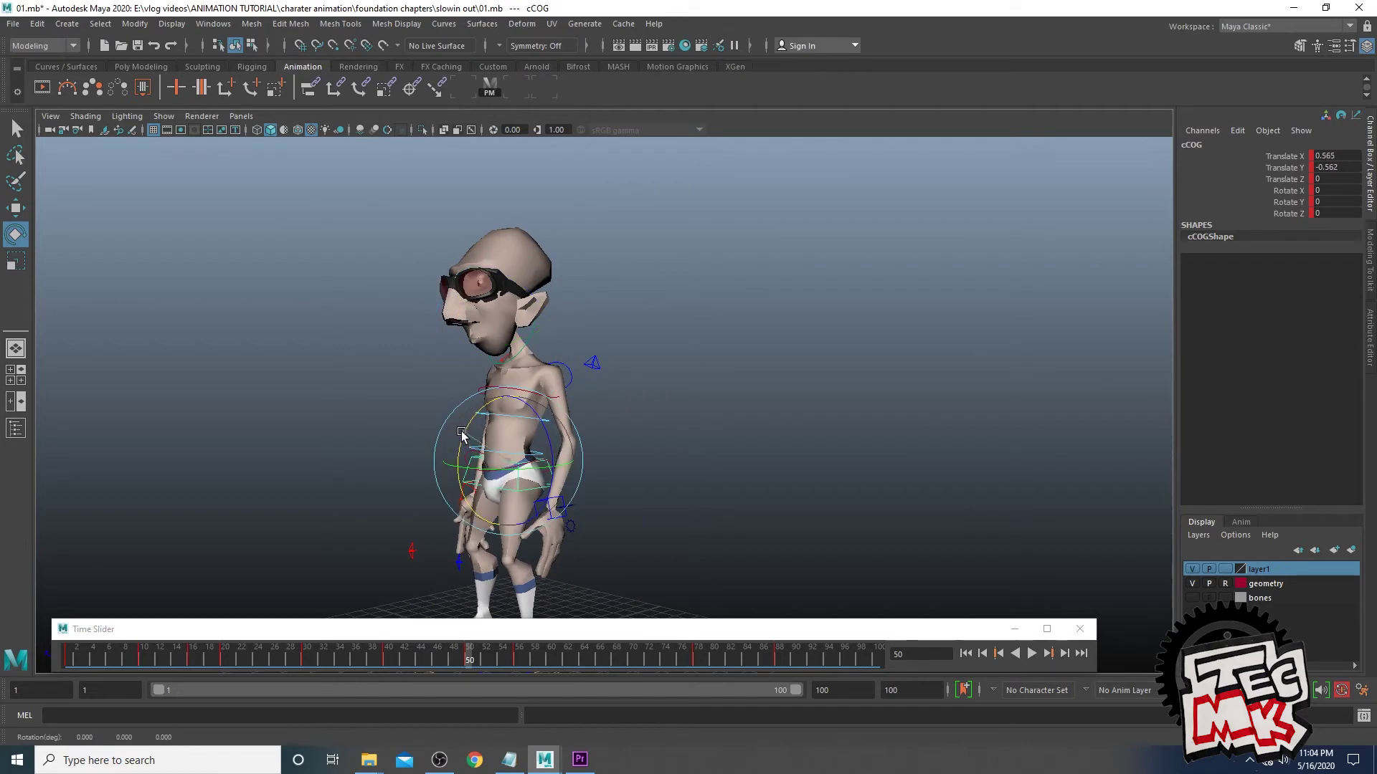
left_click_drag(465, 459, 461, 438)
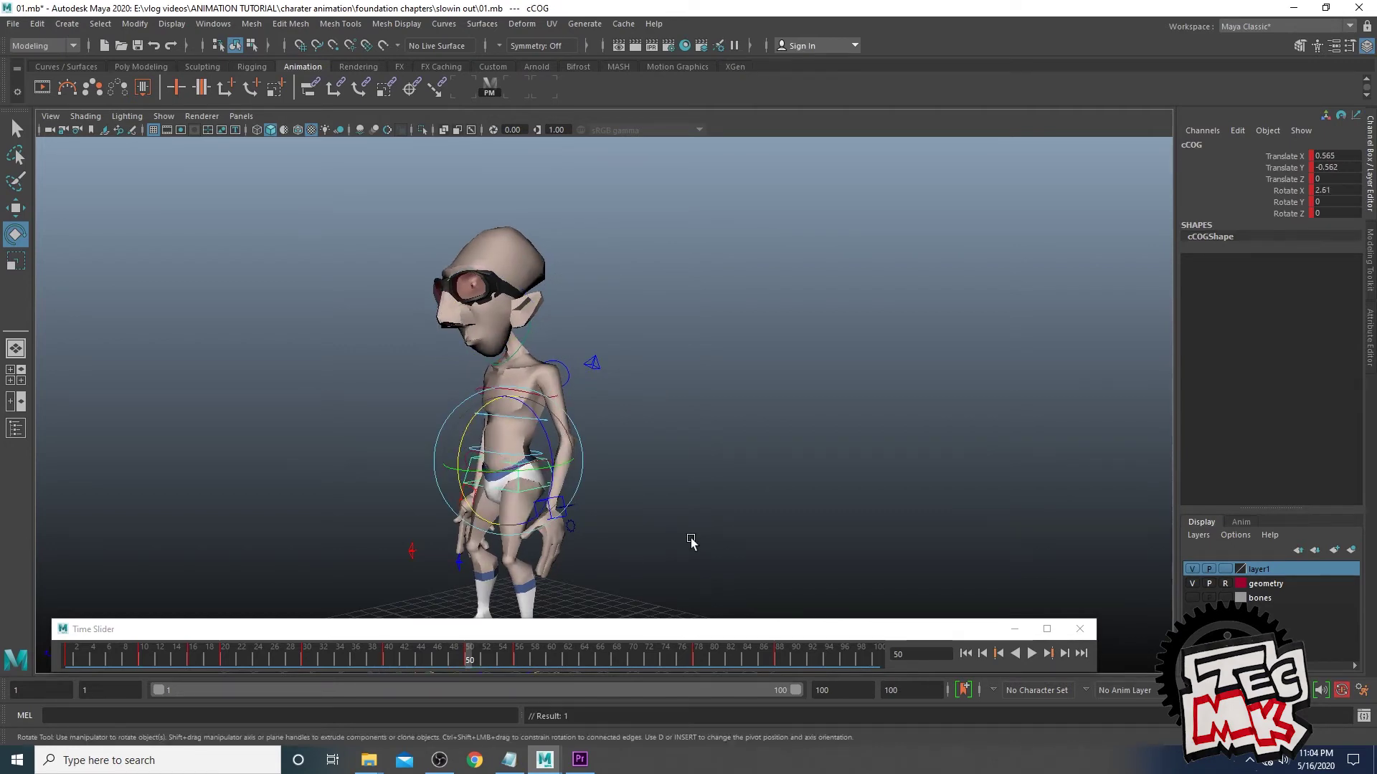
left_click_drag(646, 511, 561, 570, "alt")
key("alt+v")
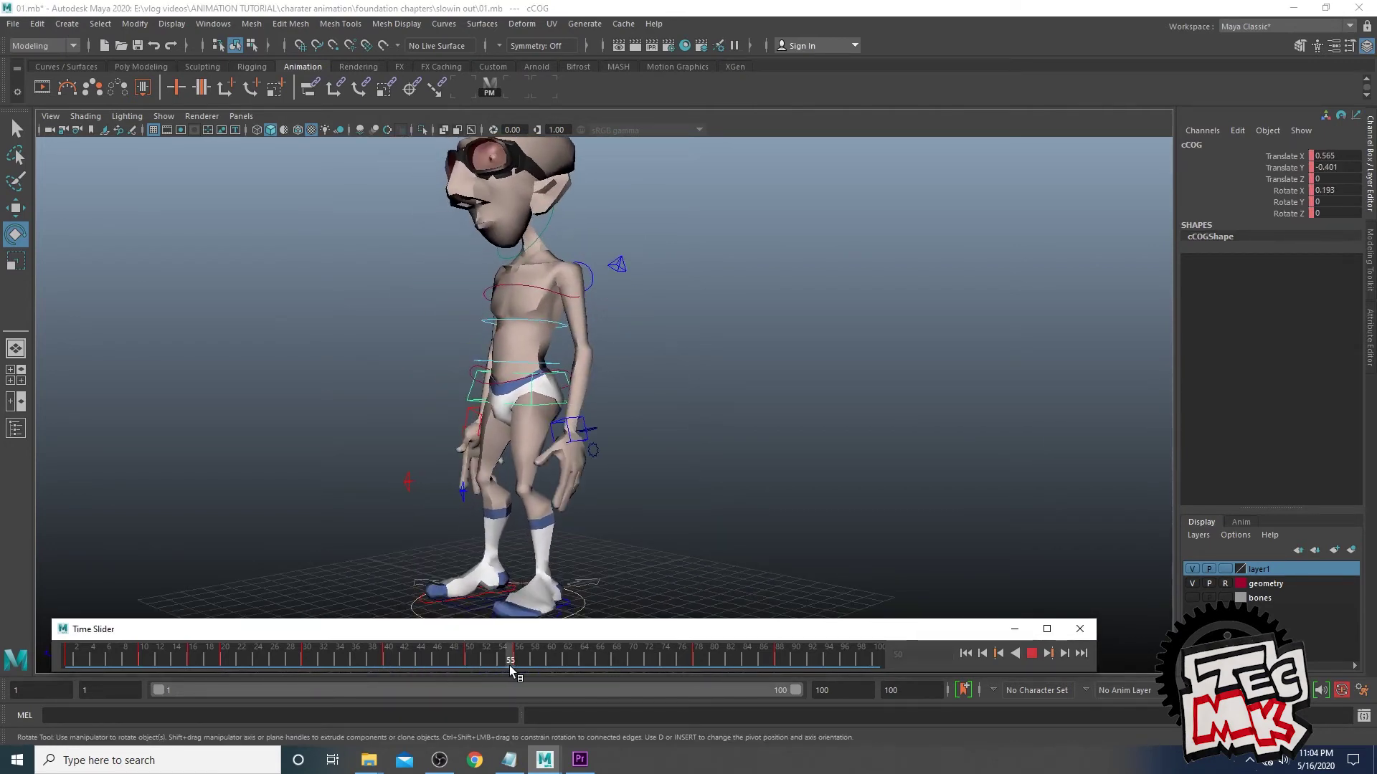
key("alt+v")
Undo the trial move of cCOG and shift it back at frame 50 to Translate Z -0.129
left_click_drag(531, 430, 454, 359, "alt")
key("w")
key("ctrl+z")
left_click_drag(401, 651, 468, 660)
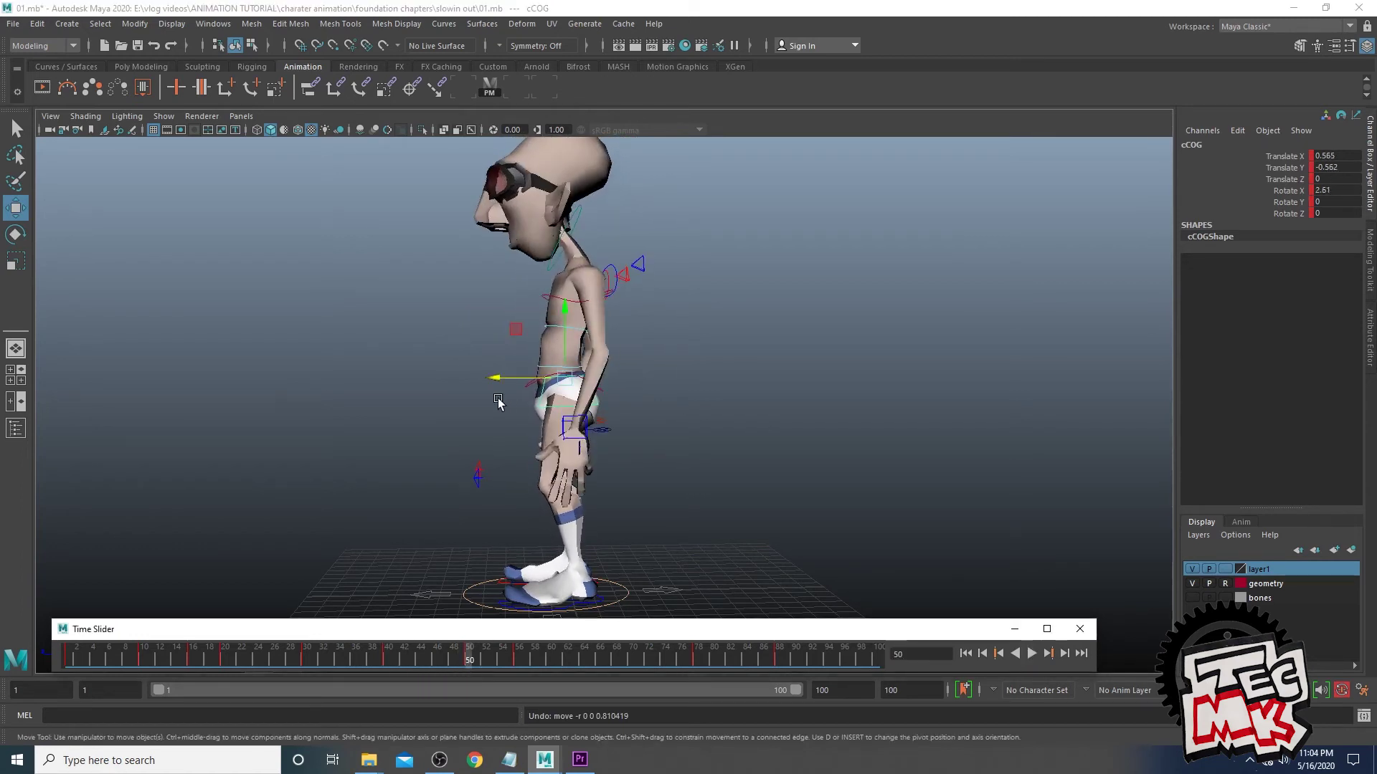
left_click_drag(494, 377, 497, 379)
left_click_drag(621, 451, 574, 526, "alt")
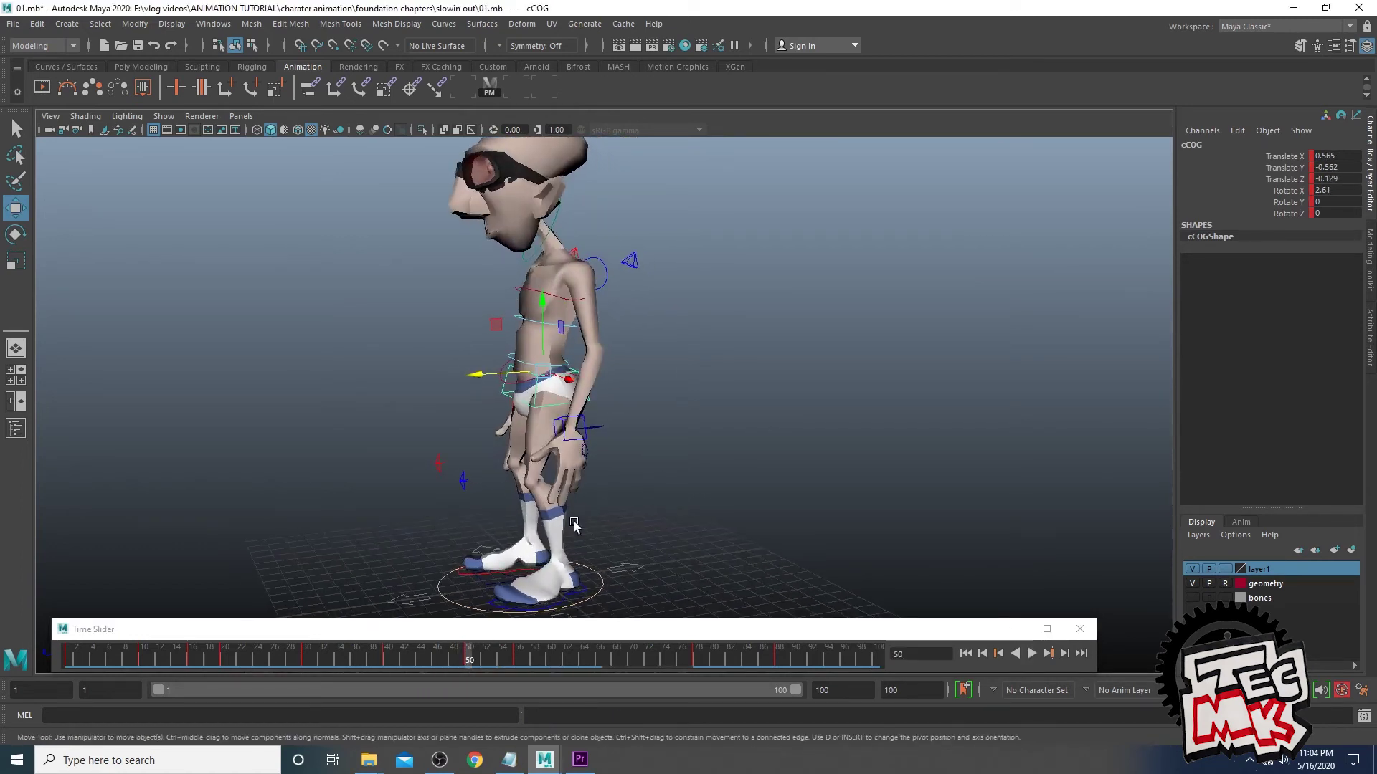
Select the spine control cFKSpine2, scrub from frame 40, rotate it slightly at frame 50, and clear the selection
left_click(386, 658)
left_click_drag(502, 373, 563, 327, "alt")
left_click(521, 352)
left_click_drag(422, 644, 470, 660)
key("e")
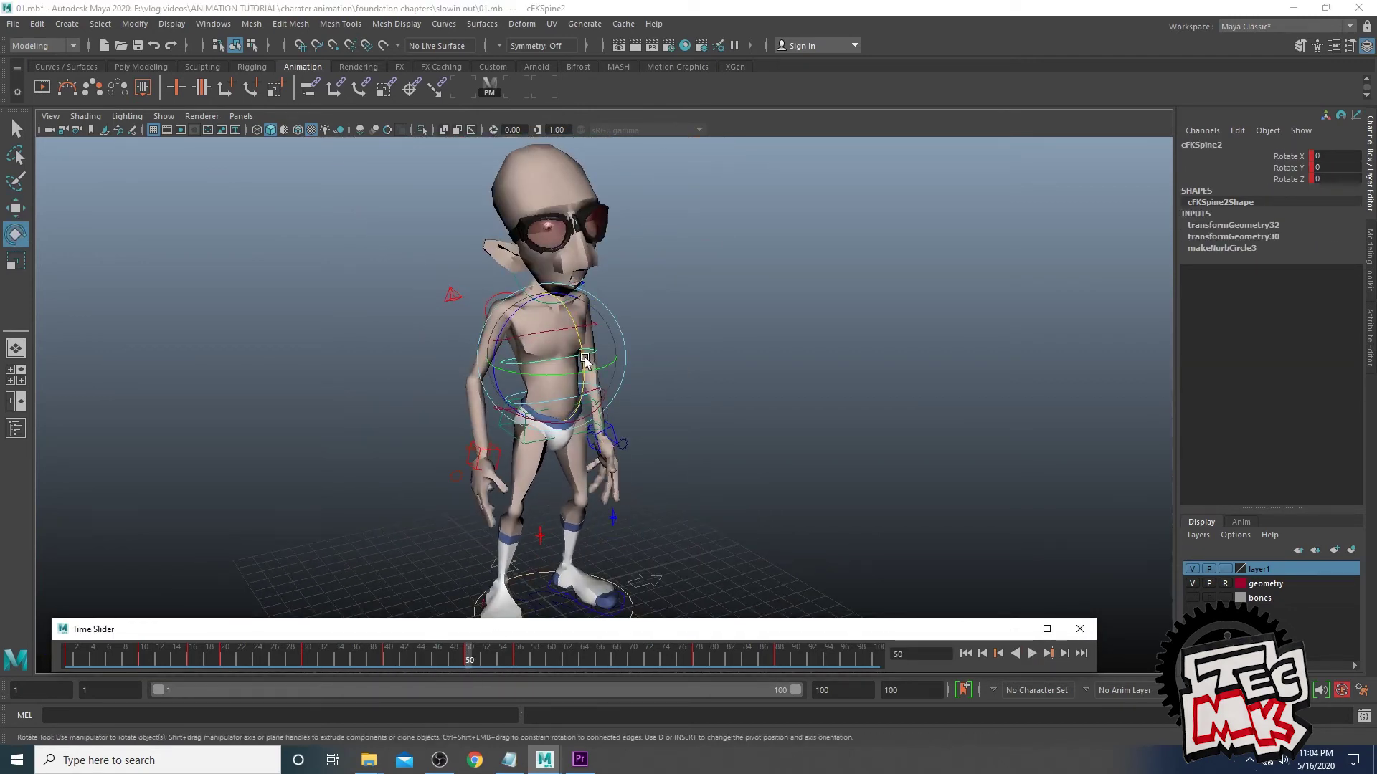
left_click_drag(585, 360, 584, 366)
left_click(725, 414)
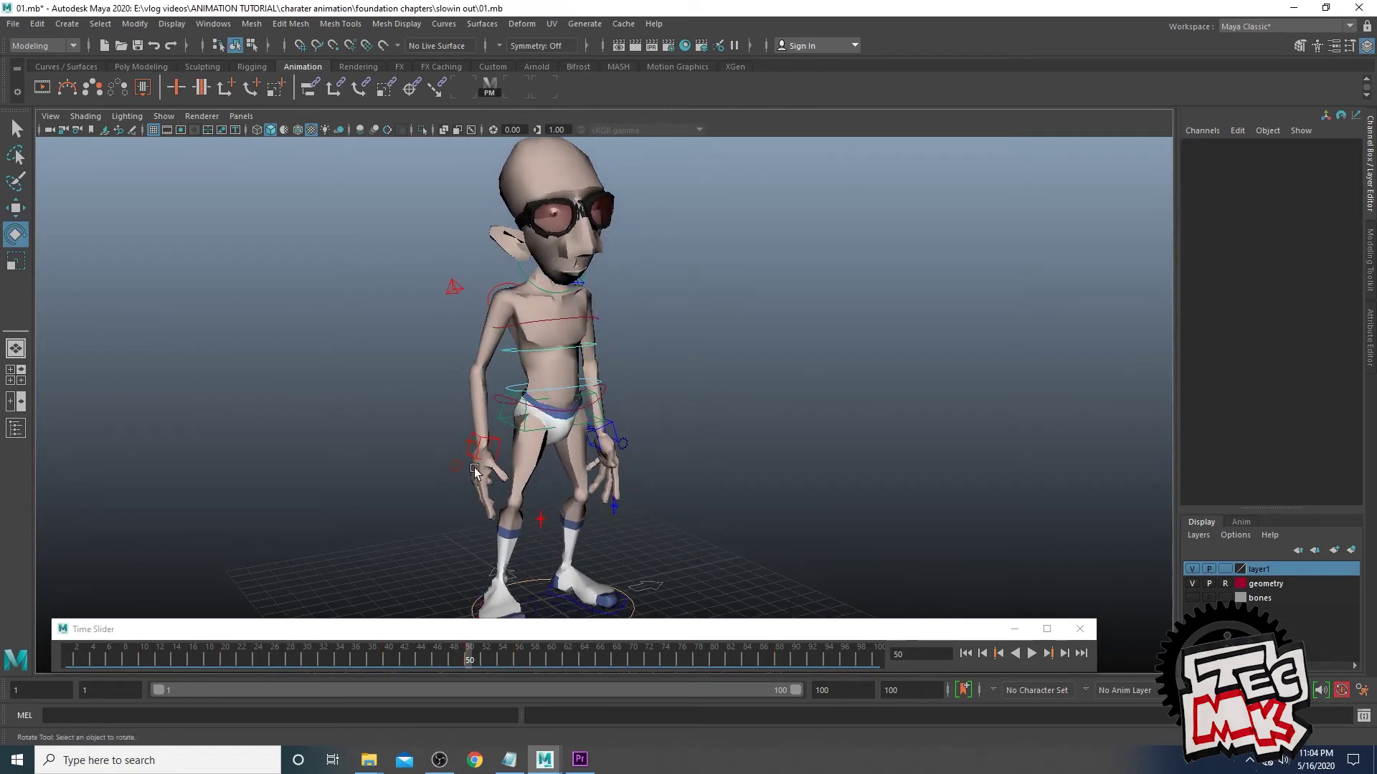
Compare the right wrist control (IKWristCtrl_R) with frame 40 and move it at frame 50 to Translate Y 6.336, Translate Z -7.057
left_click(477, 441)
left_click_drag(477, 440, 488, 611, "alt")
mouse_move(388, 657)
left_mouse_down()
mouse_move(464, 659)
mouse_move(368, 664)
mouse_move(528, 660)
mouse_move(368, 665)
mouse_move(509, 666)
mouse_move(376, 670)
mouse_move(476, 669)
mouse_move(388, 668)
left_mouse_up()
left_click_drag(592, 466, 420, 641, "alt")
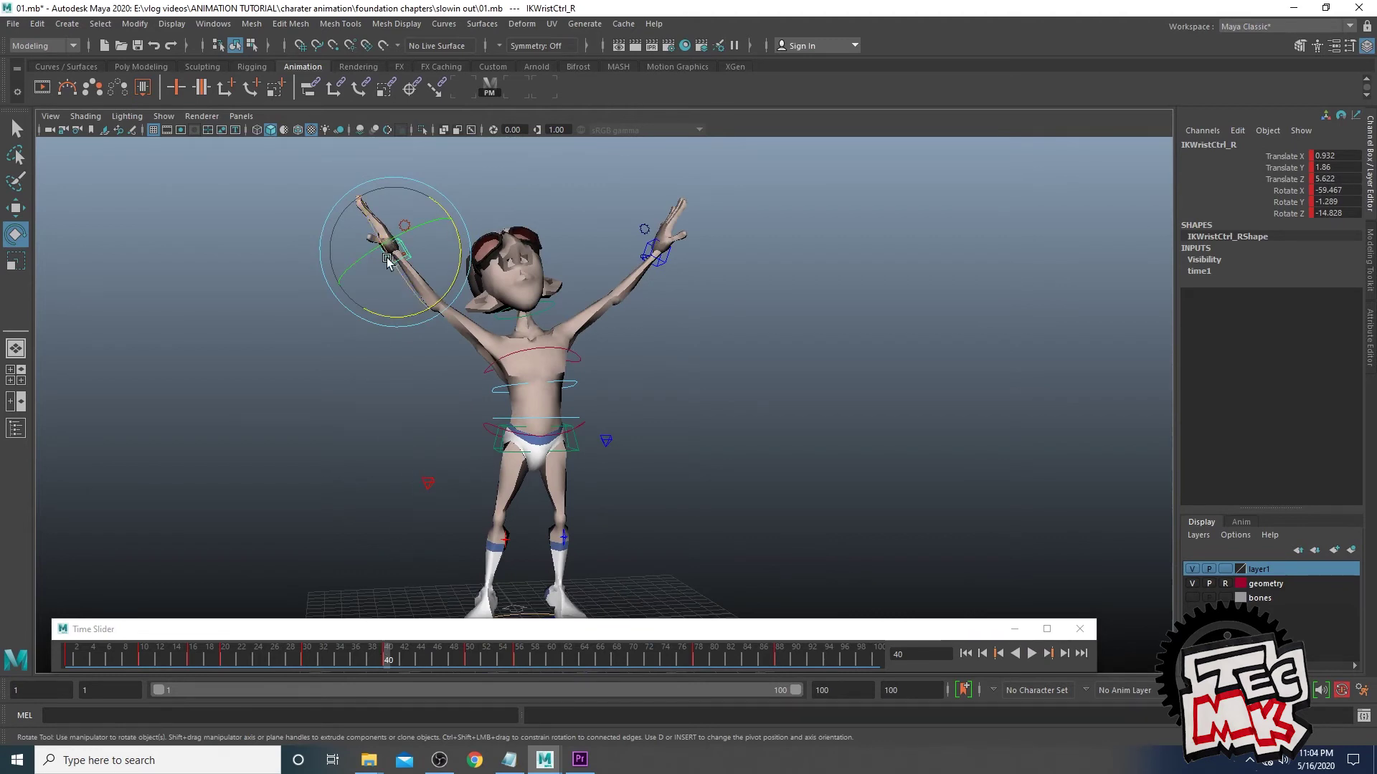
key("w")
left_click_drag(393, 247, 378, 307)
left_click_drag(388, 664, 466, 671)
middle_click_drag(523, 439, 510, 371, "alt")
left_click_drag(508, 407, 500, 440, "alt")
right_click_drag(544, 430, 600, 429, "alt")
middle_click_drag(467, 436, 467, 424)
key("e")
right_click_drag(467, 431, 467, 581, "alt")
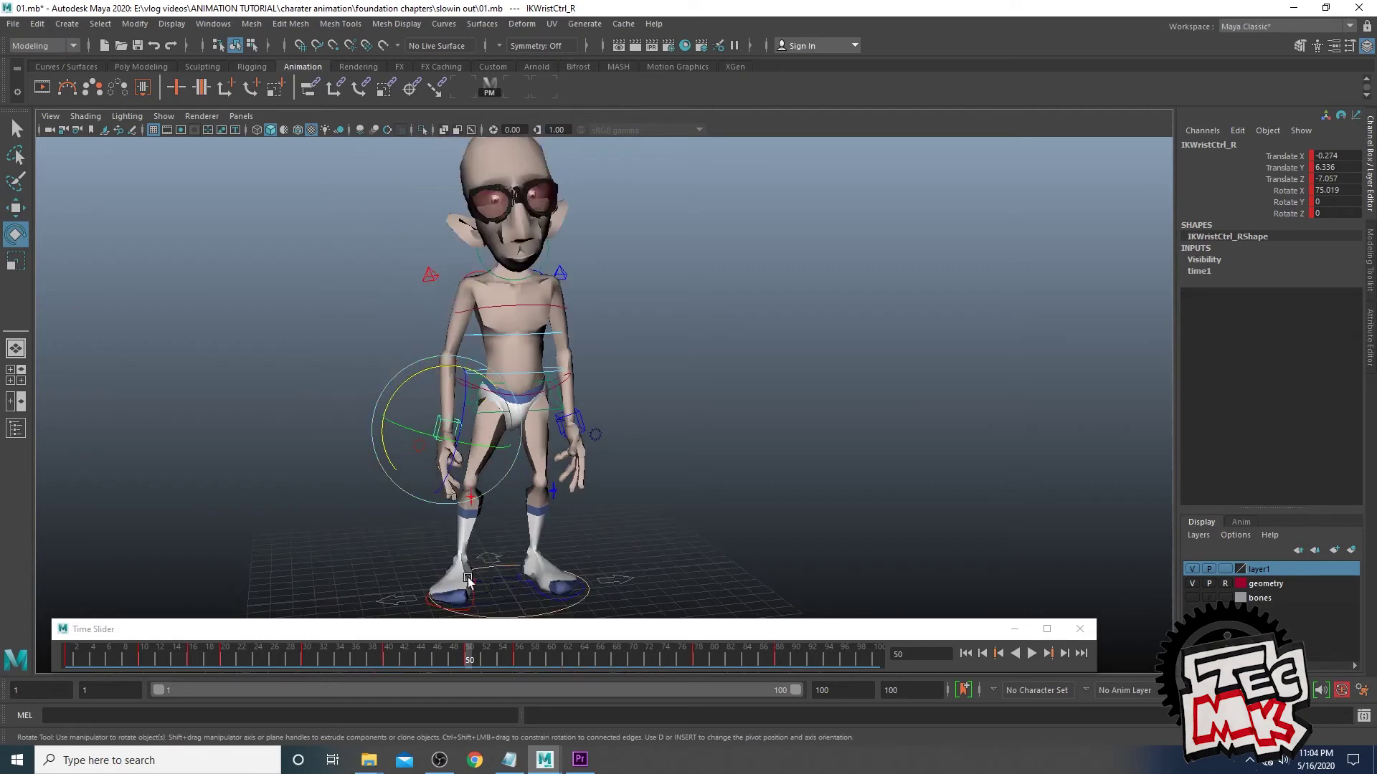
left_click(388, 656)
left_click_drag(556, 344, 505, 399, "alt")
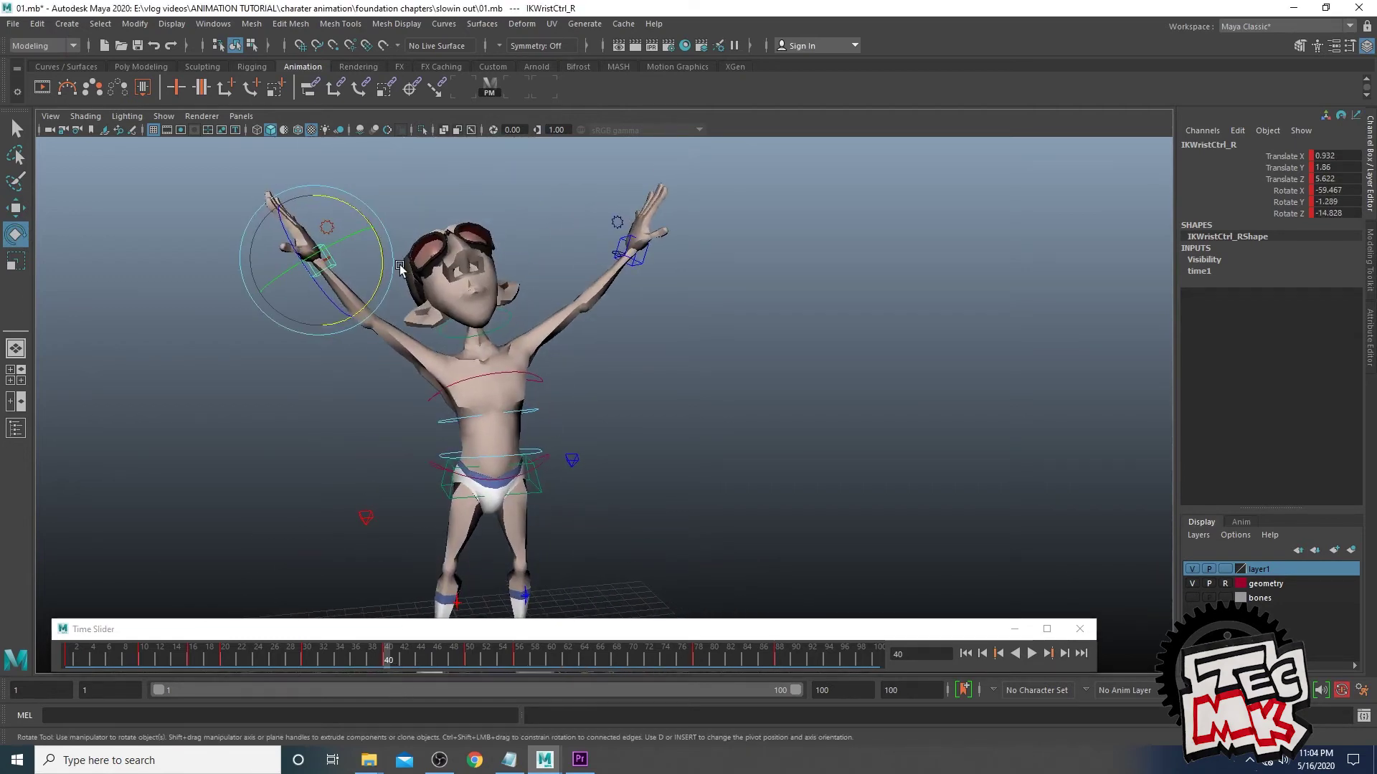
left_click_drag(387, 266, 393, 265)
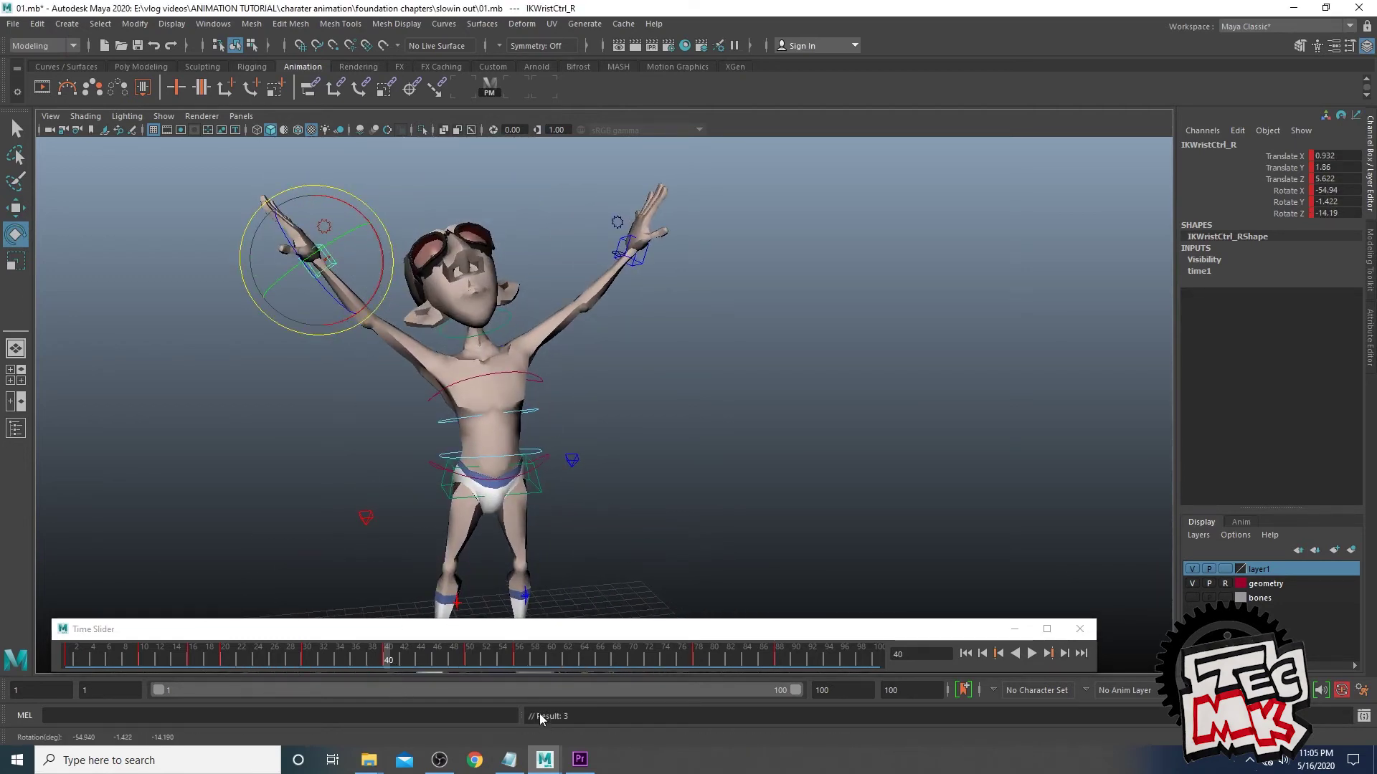
key("ctrl+z")
Rotate the right wrist control at frame 50 to Rotate X 82.425
left_click(470, 657)
middle_click_drag(442, 462, 403, 314, "alt")
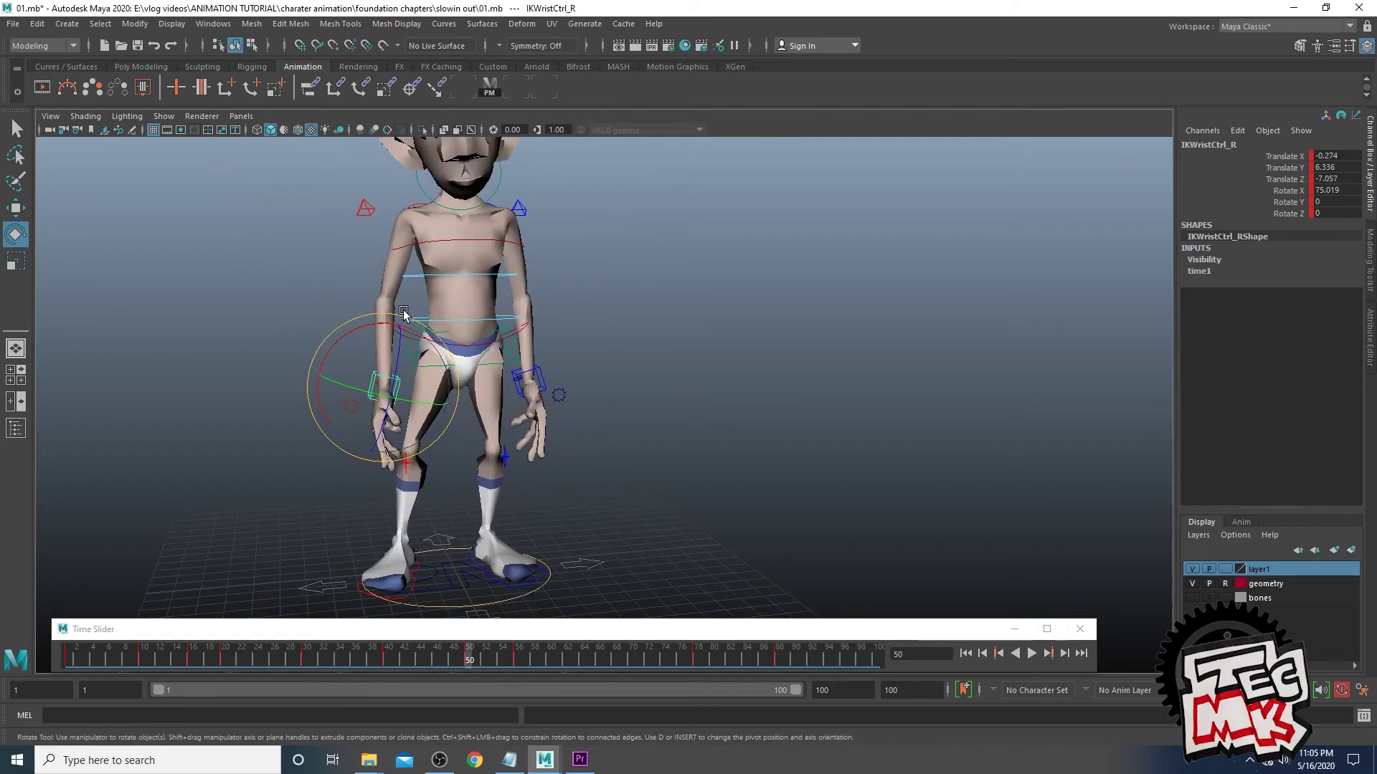
left_click_drag(347, 331, 341, 339)
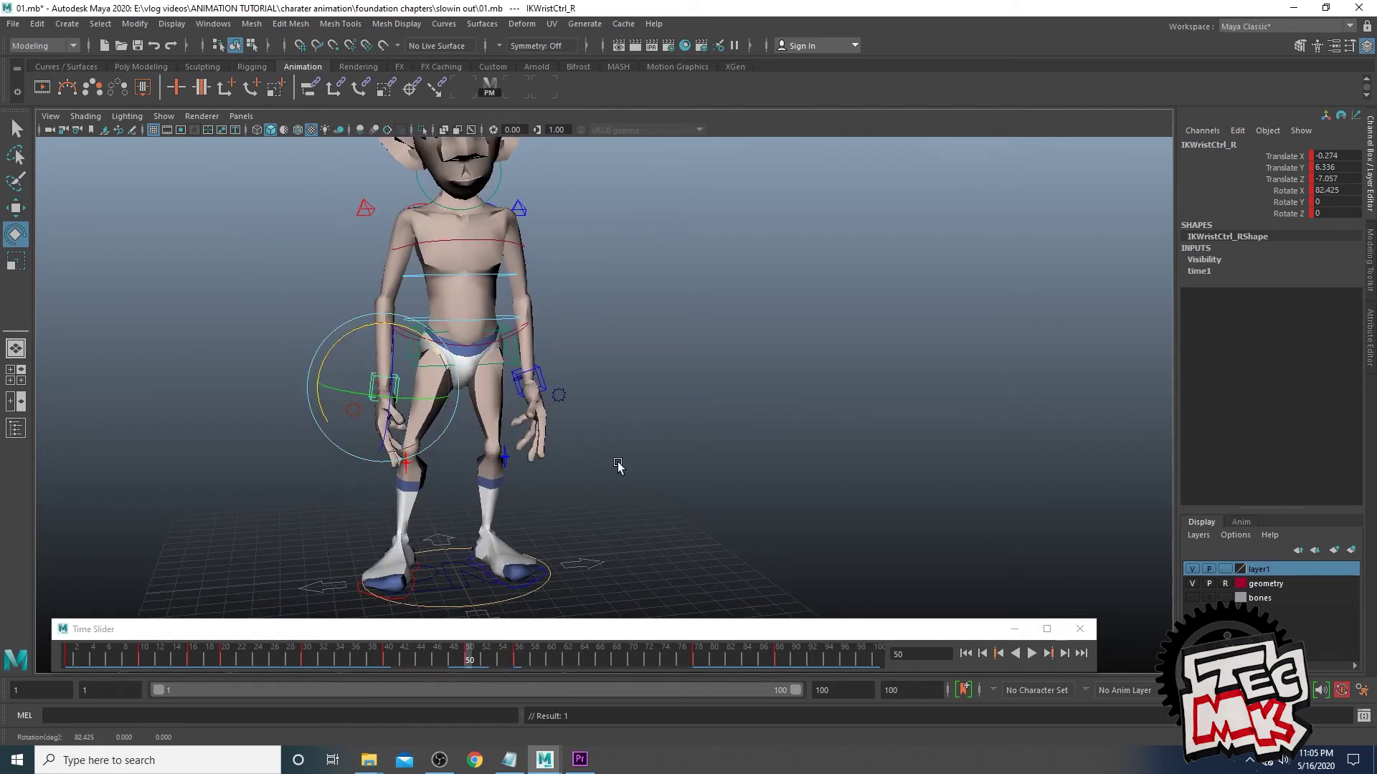
Rotate the left wrist control (IKWristCtrl_L) at frame 50 to Rotate X 84.28 and move it to Translate Y -5.993, Translate Z 7.033
left_click(544, 383)
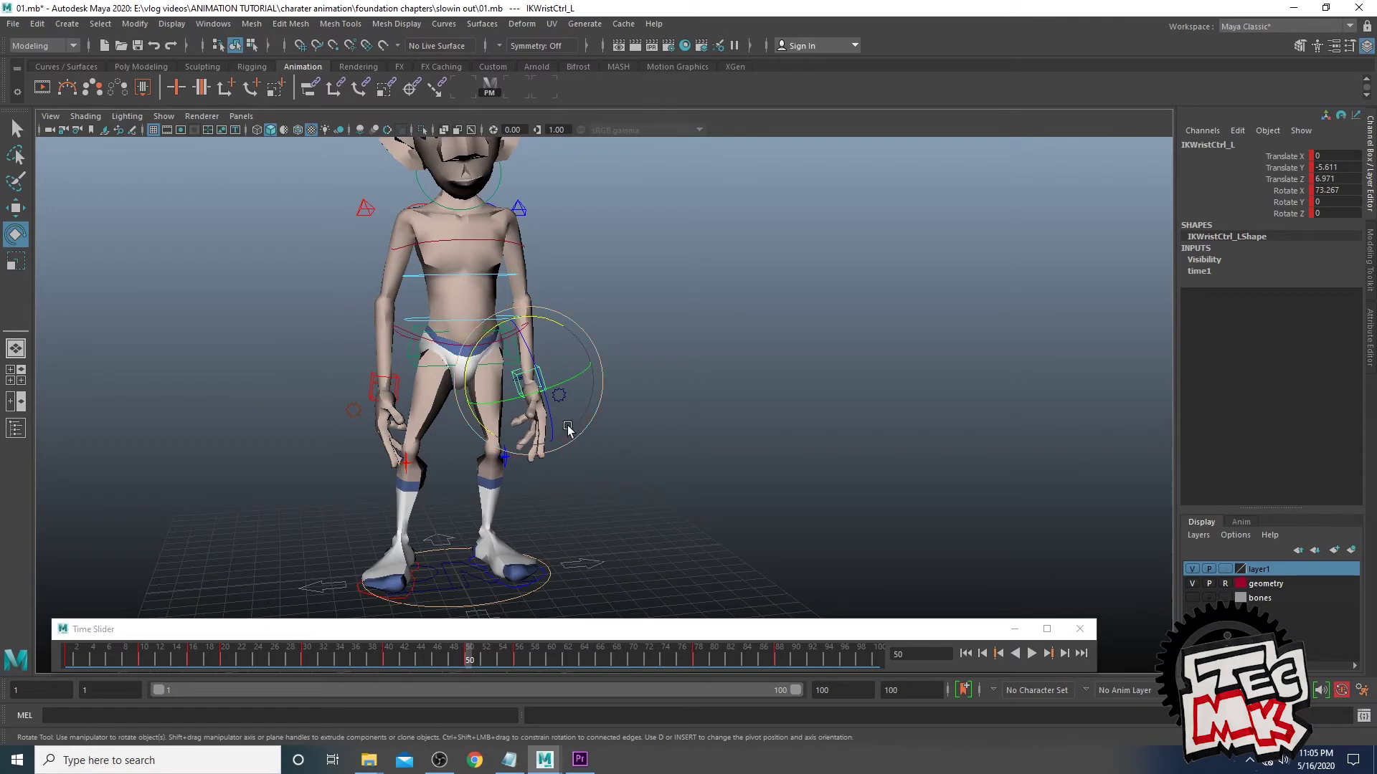
left_click_drag(594, 394, 574, 365, "alt")
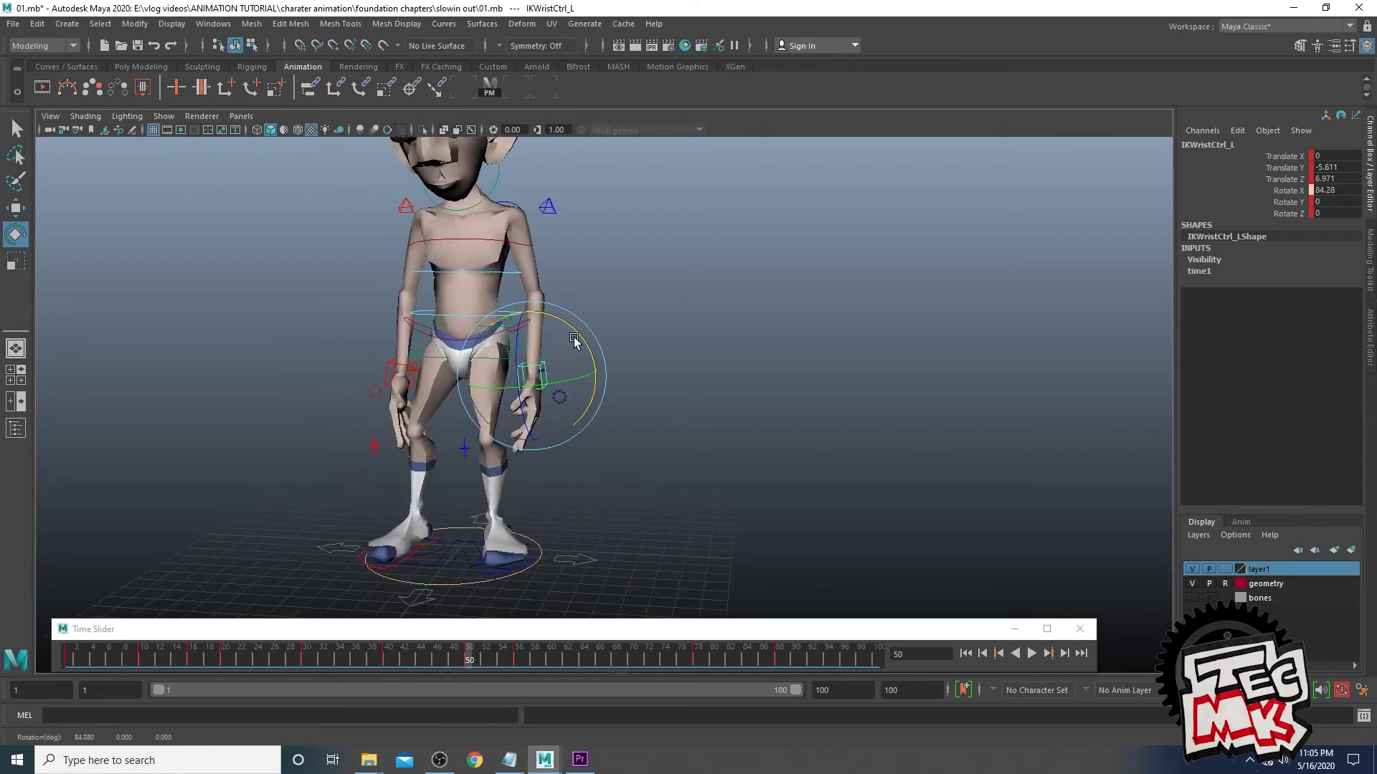
key("w")
mouse_move(539, 315)
left_mouse_down("alt")
mouse_move(498, 318)
mouse_move(543, 304)
left_mouse_up("alt")
left_click_drag(596, 384, 595, 382)
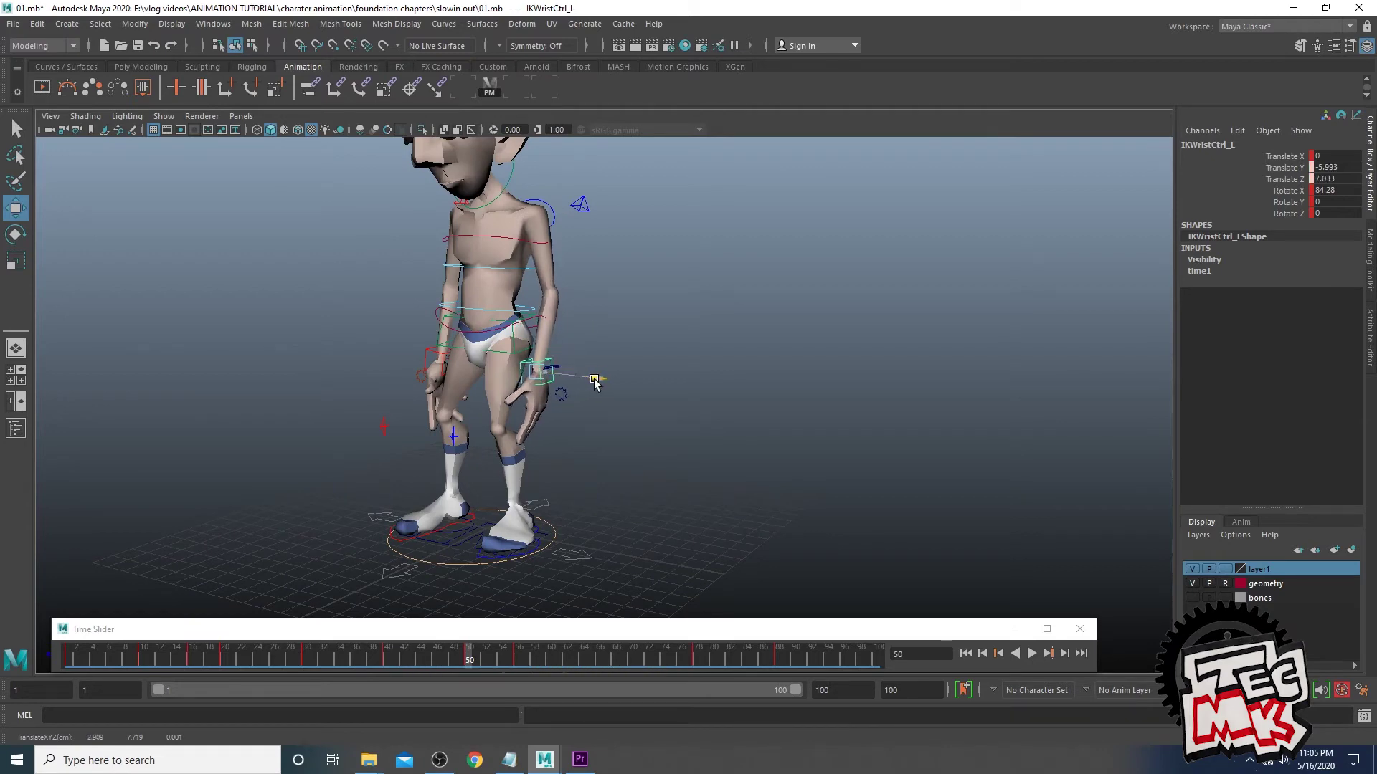
Select both clavicle controls, compare their pose at frame 40, and return to frame 50 with the Rotate tool active
left_click(549, 204)
left_click_drag(680, 334, 433, 520, "alt")
left_click(391, 654)
left_click_drag(430, 459, 547, 472, "alt")
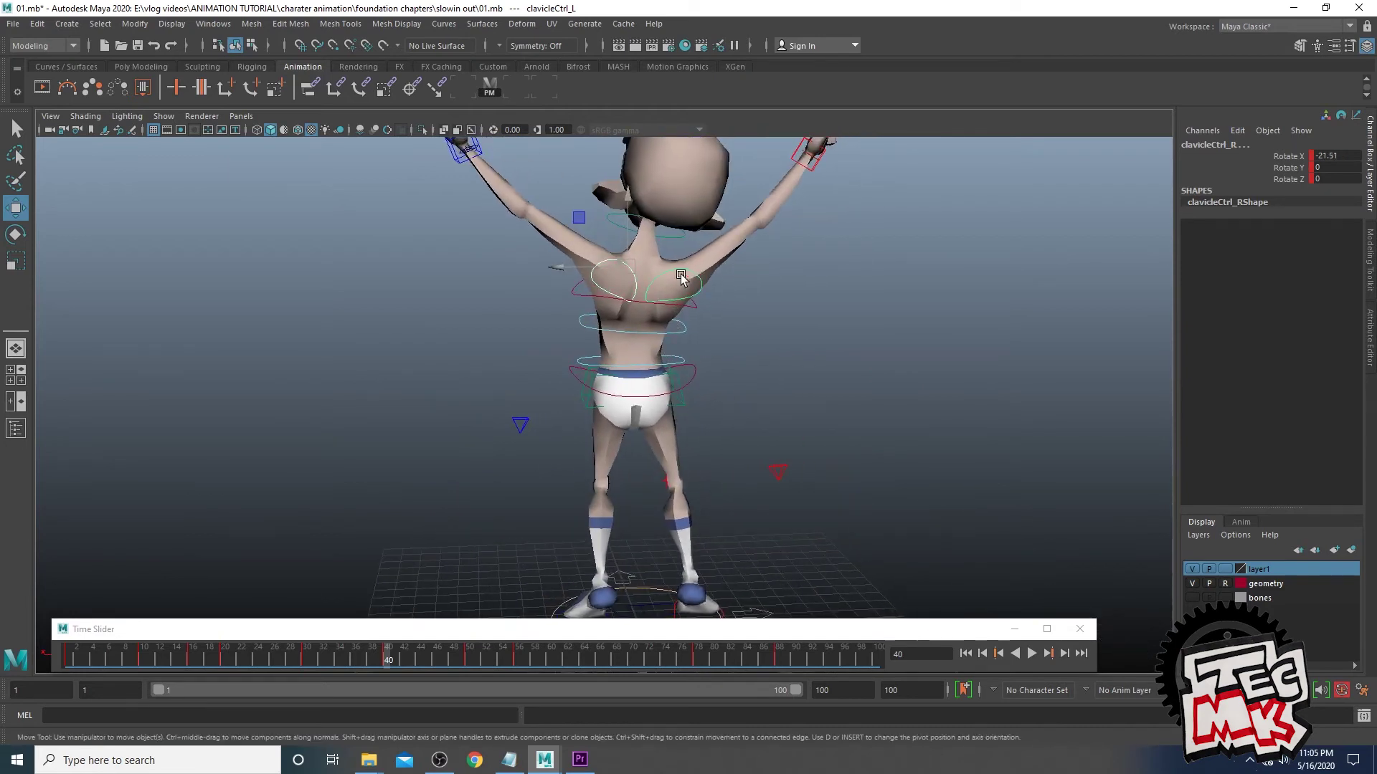
left_click(467, 656)
left_click_drag(660, 501, 784, 513, "alt")
key("e")
right_click_drag(783, 513, 687, 520, "alt")
Select both wrist controls and adjust their position at frame 50, placing the right one at Translate Z -7.367
left_click(676, 426)
left_click(479, 356)
left_click_drag(479, 357, 505, 383, "alt")
key("w")
left_click_drag(727, 393, 576, 387, "alt")
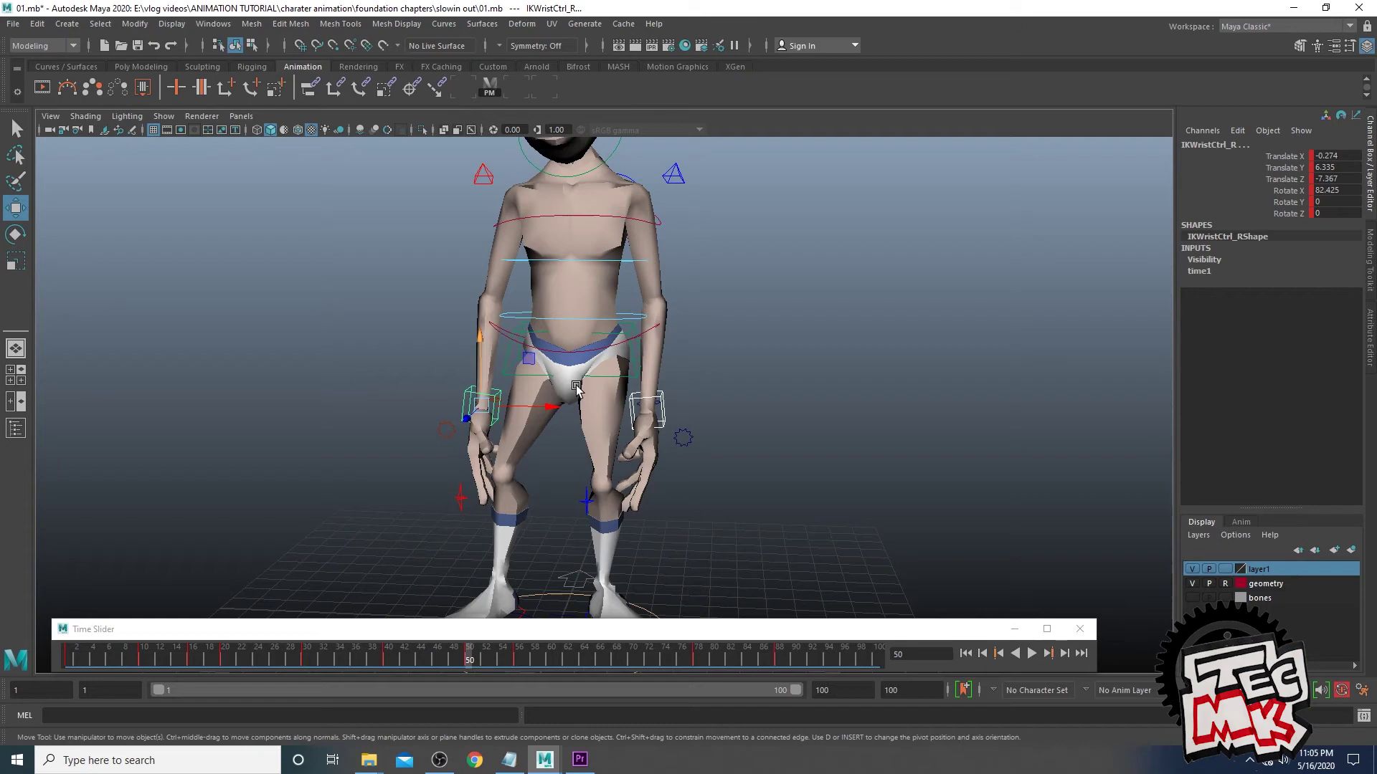
right_click_drag(820, 261, 635, 551, "alt")
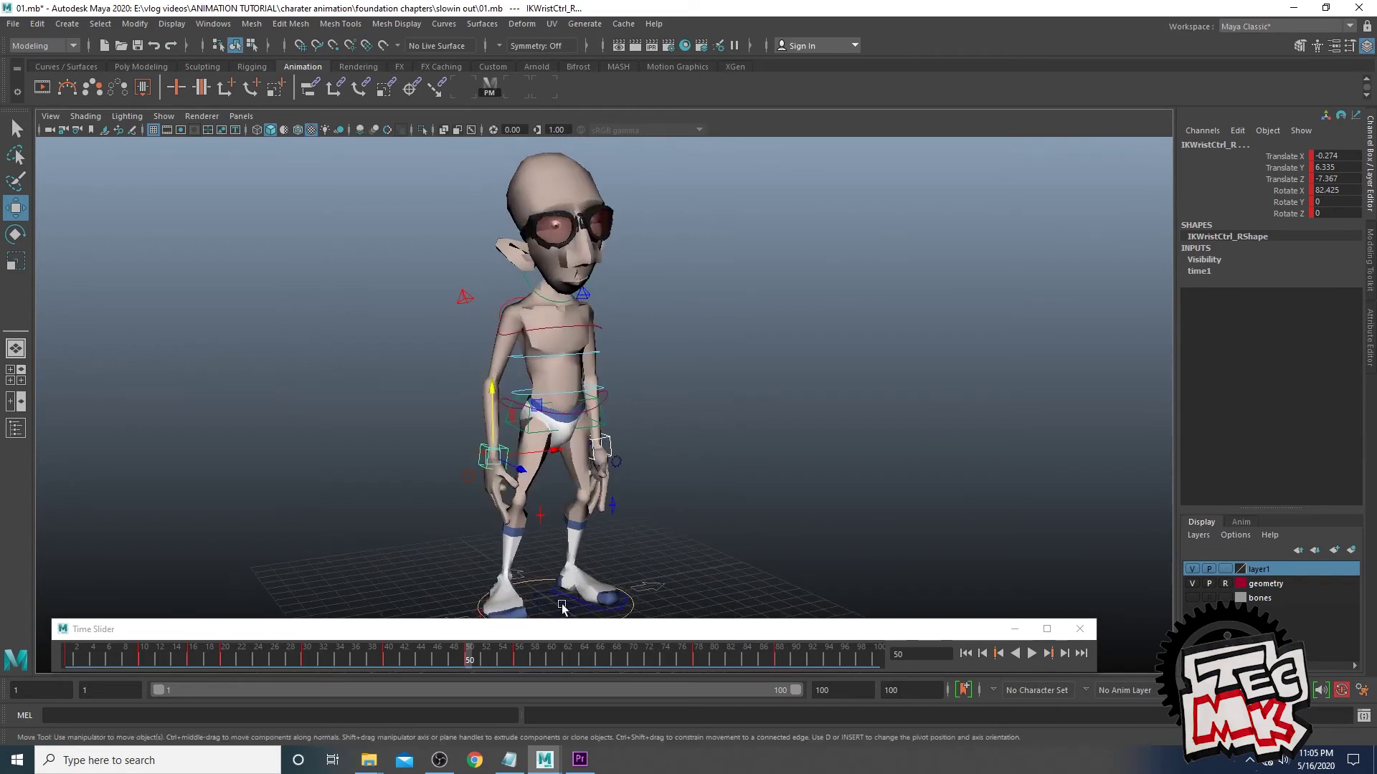
Scrub through the frames around 50 and 56 and onward to review the arm drop and its settle
left_click_drag(450, 659, 492, 677)
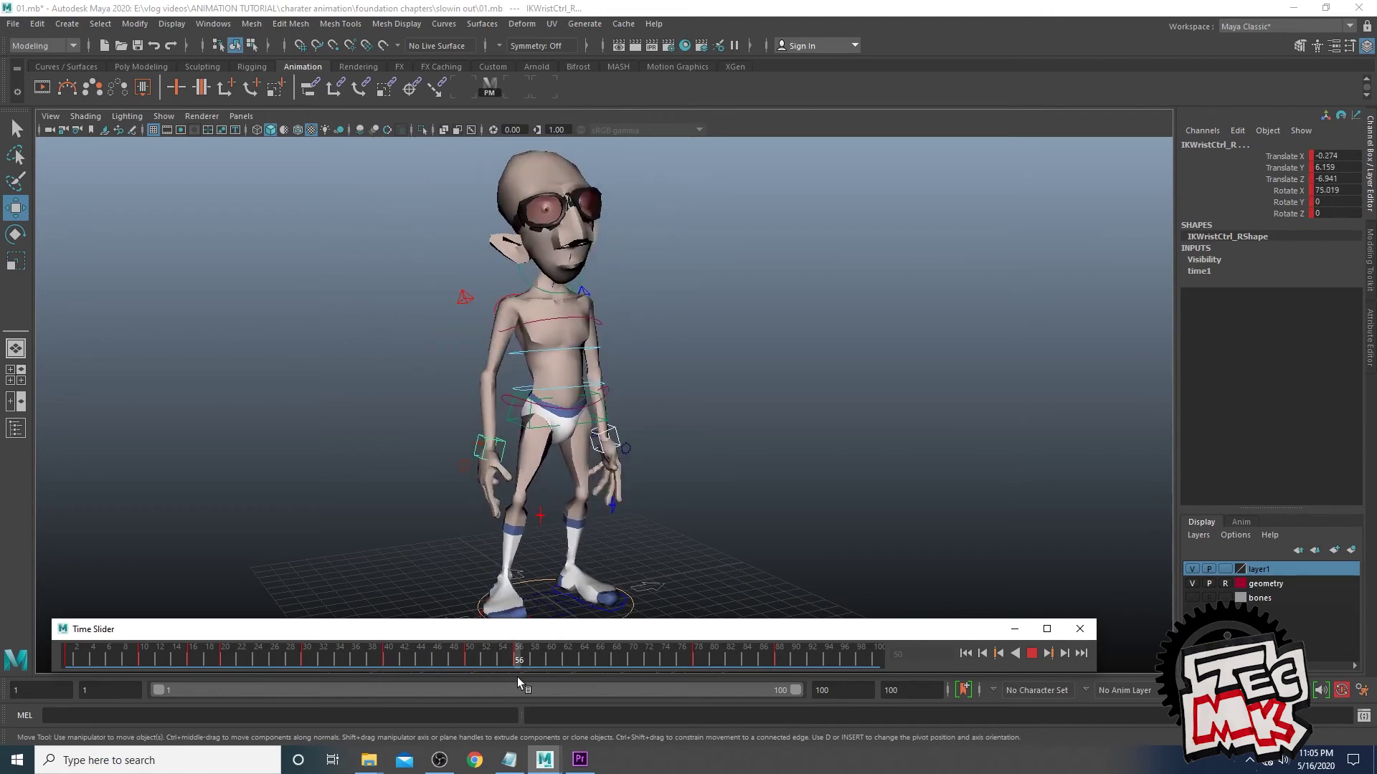
left_click_drag(418, 672, 466, 663)
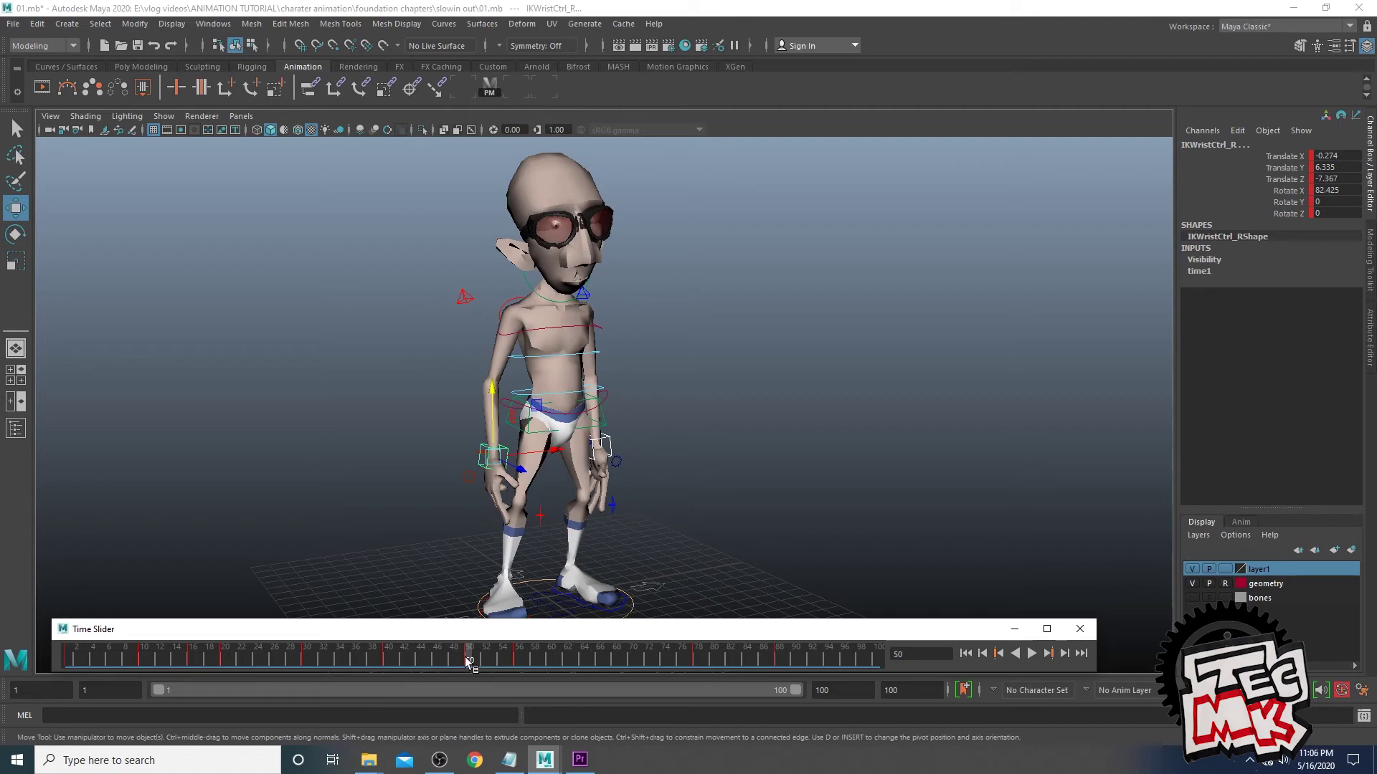
left_click_drag(464, 657, 702, 671)
With all controls selected, hold the frame 88 pose by keying it at frame 96, and return to frame 88
left_click(514, 89)
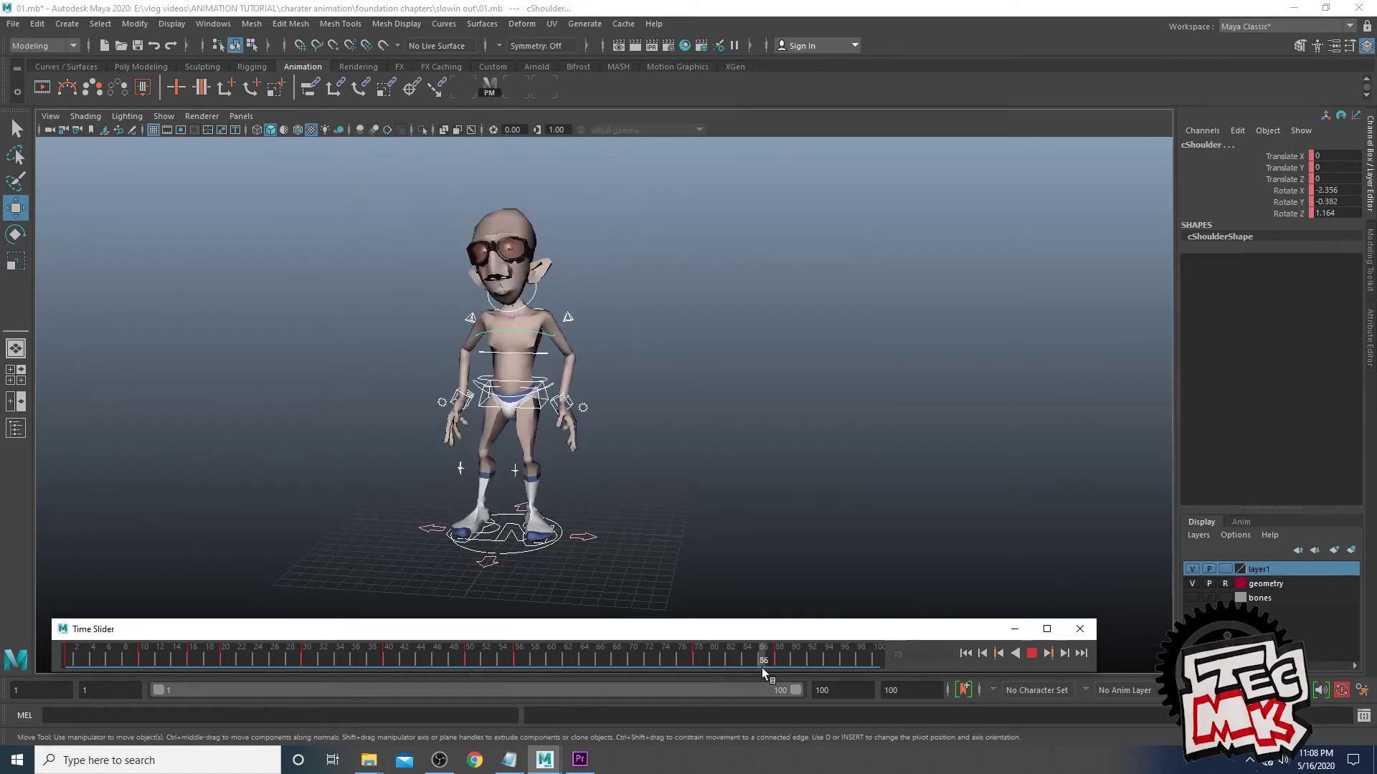
mouse_move(761, 669)
left_mouse_down()
mouse_move(691, 667)
mouse_move(779, 666)
left_mouse_up()
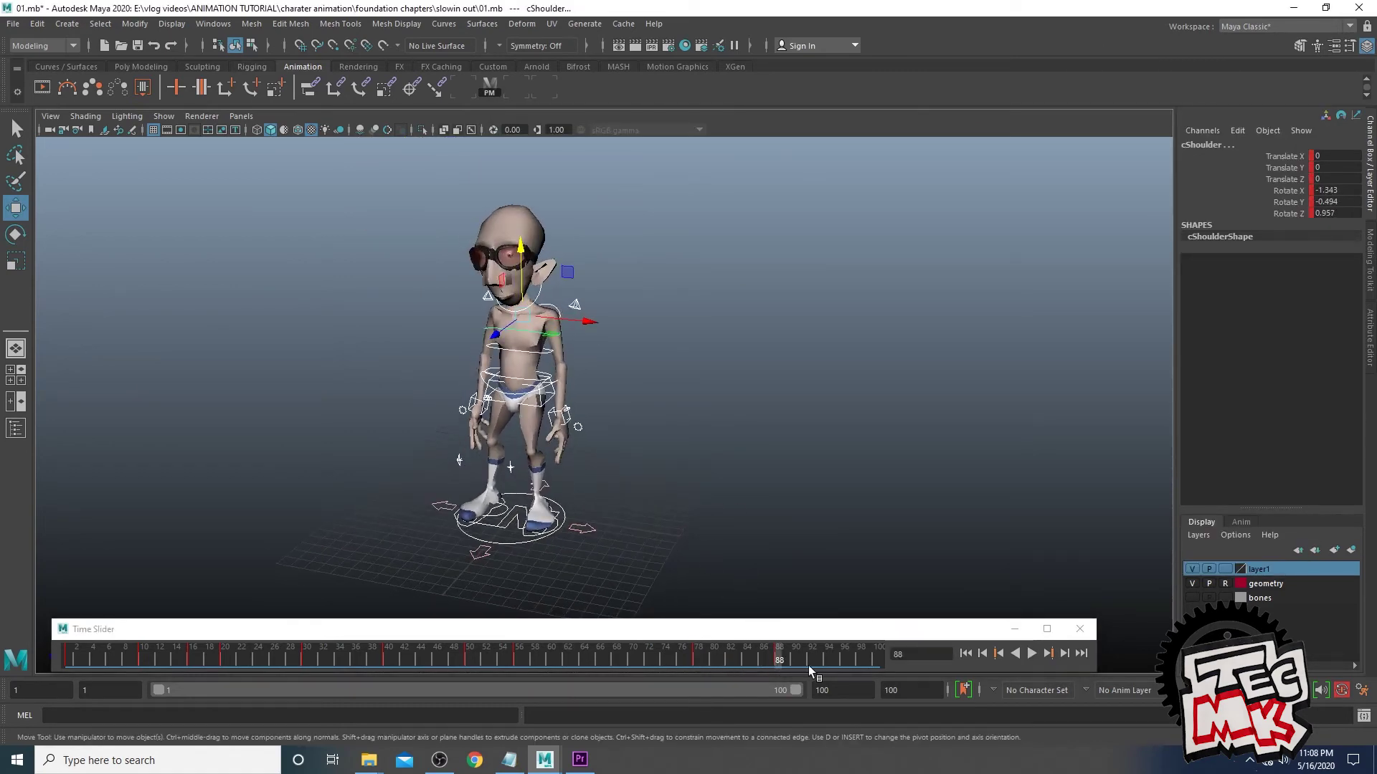
key("alt+v")
mouse_move(844, 664)
left_mouse_down()
mouse_move(777, 667)
mouse_move(846, 670)
left_mouse_up()
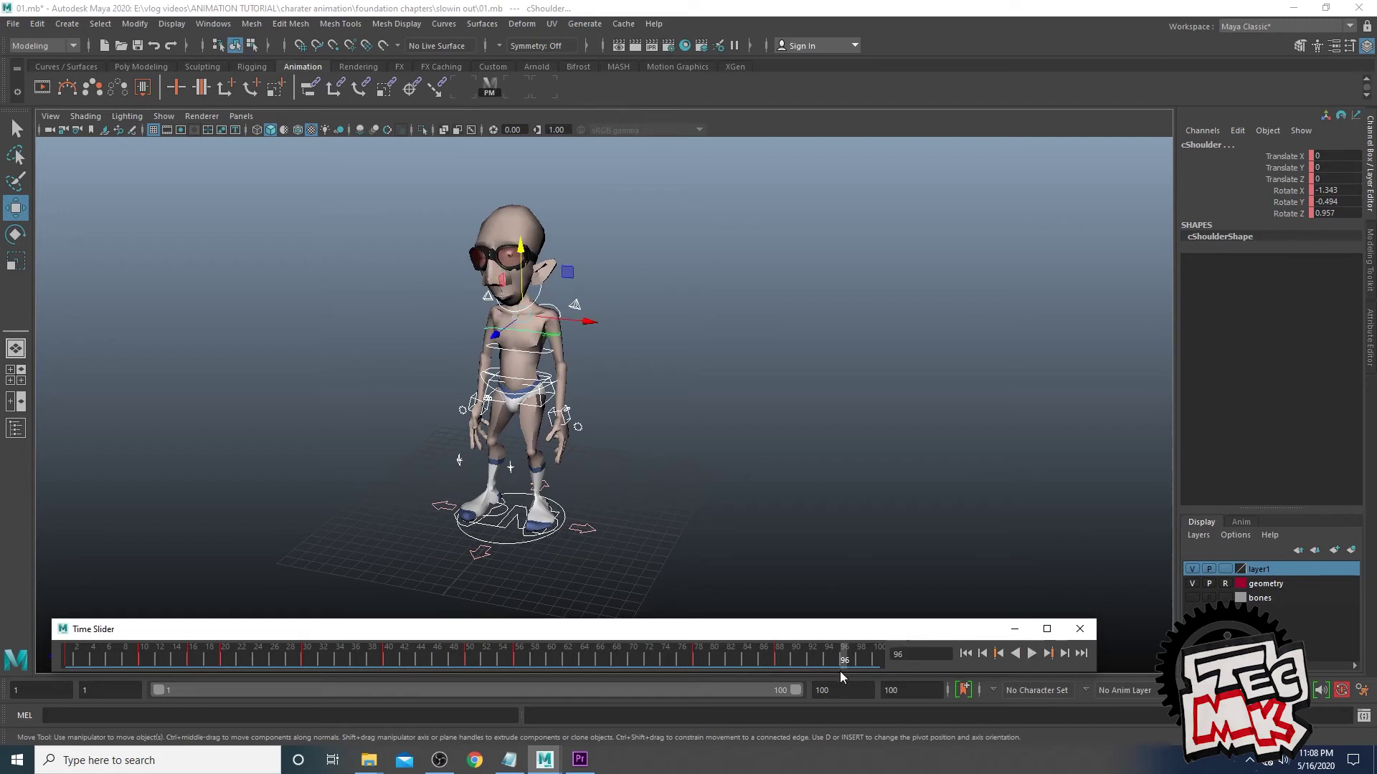
mouse_move(838, 670)
left_mouse_down()
mouse_move(691, 667)
mouse_move(775, 661)
left_mouse_up()
Try deleting the frame 88 key on all controls, scrub the transition between frames 78 and 96, and undo the deletion
right_click(776, 662)
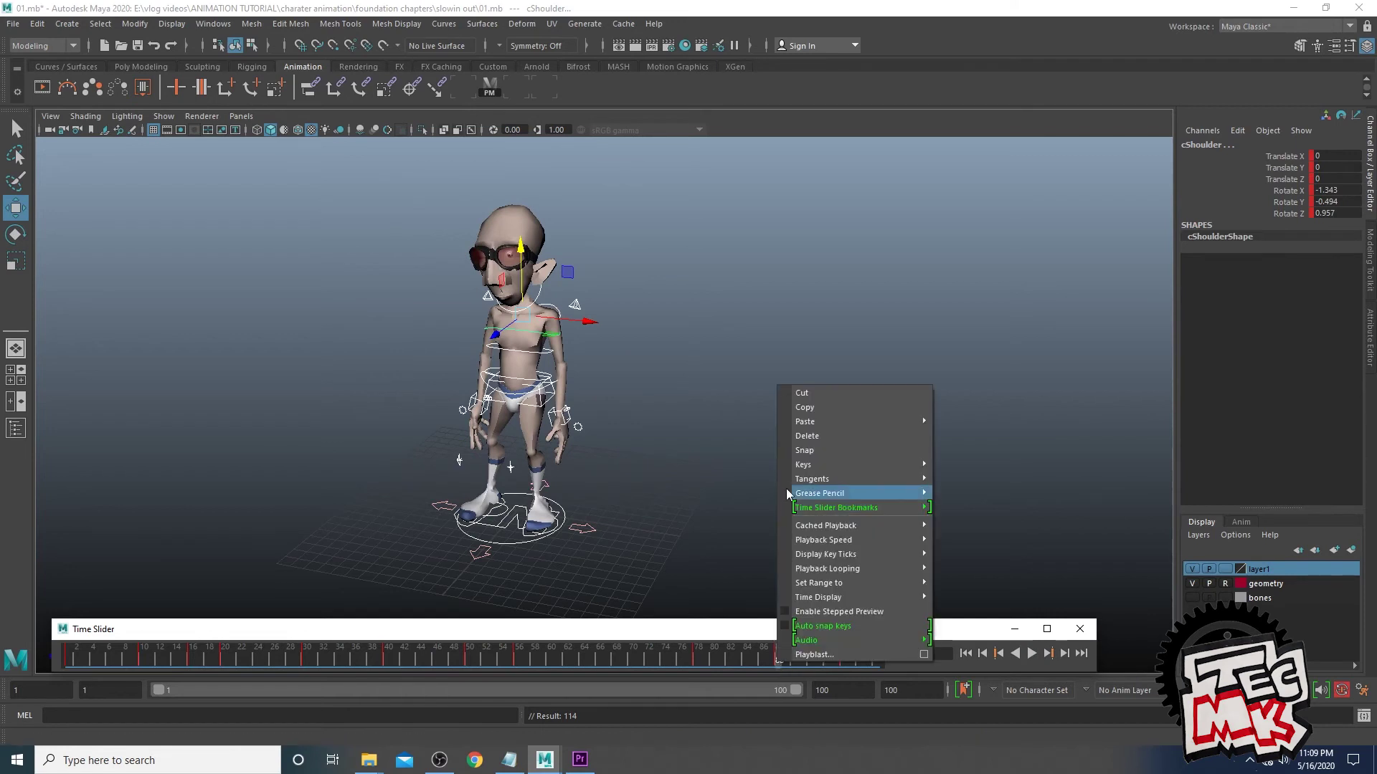
left_click(807, 436)
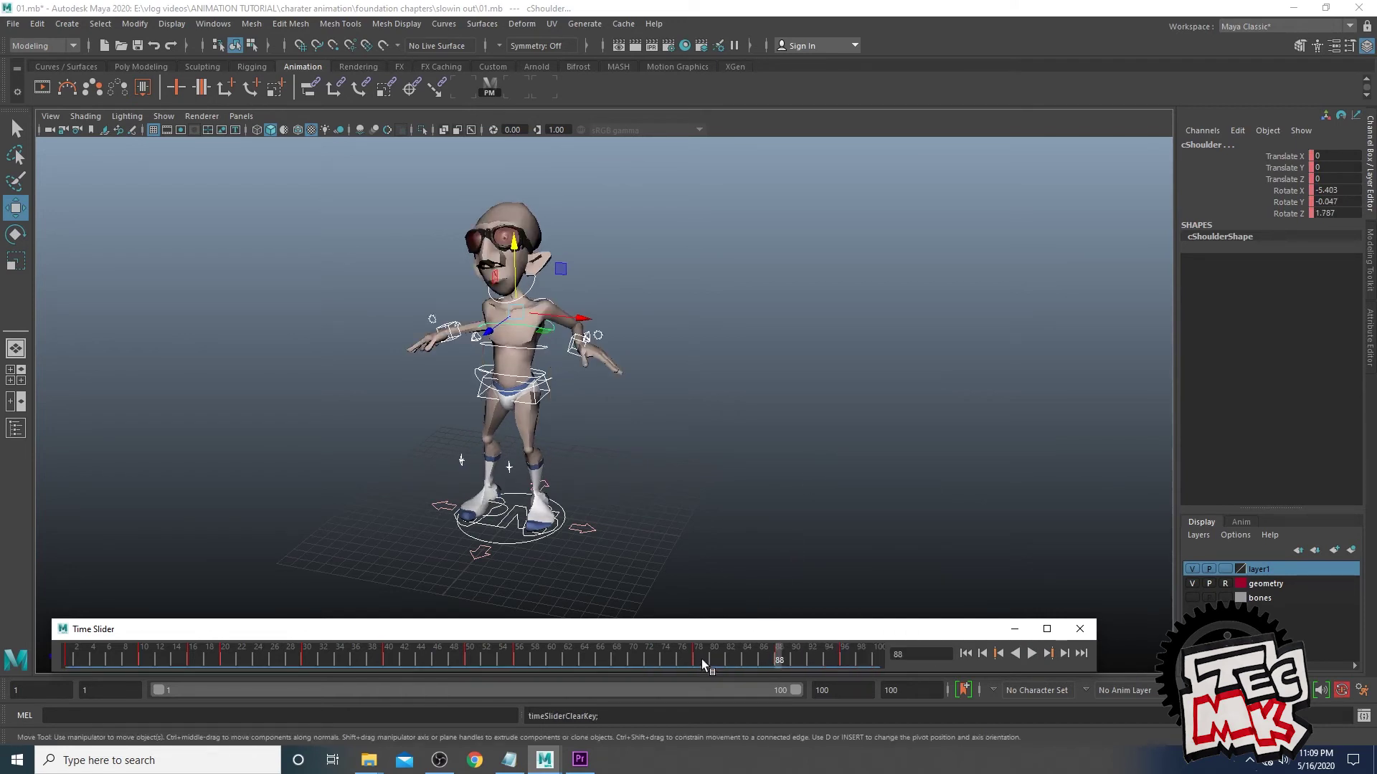
key("alt+v")
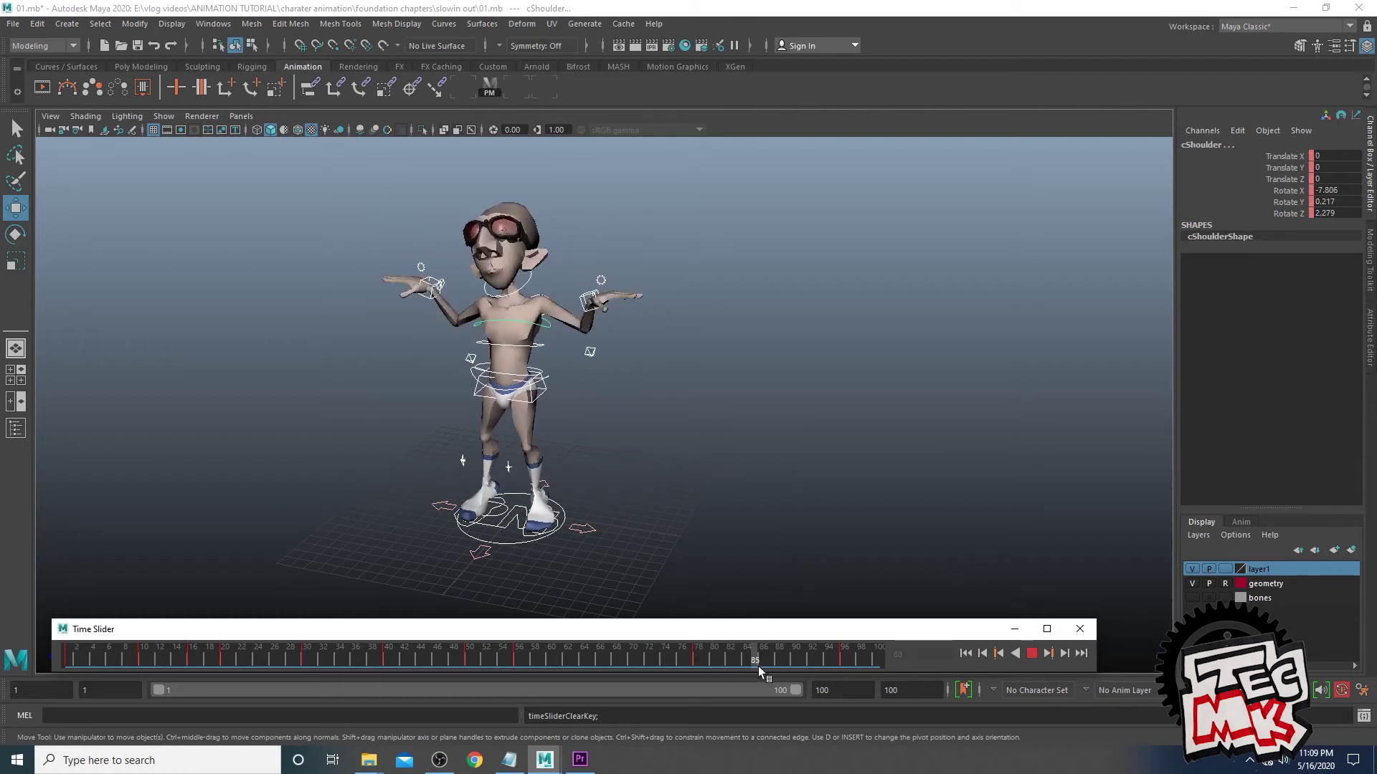
mouse_move(819, 669)
left_mouse_down()
mouse_move(842, 672)
mouse_move(702, 672)
left_mouse_up()
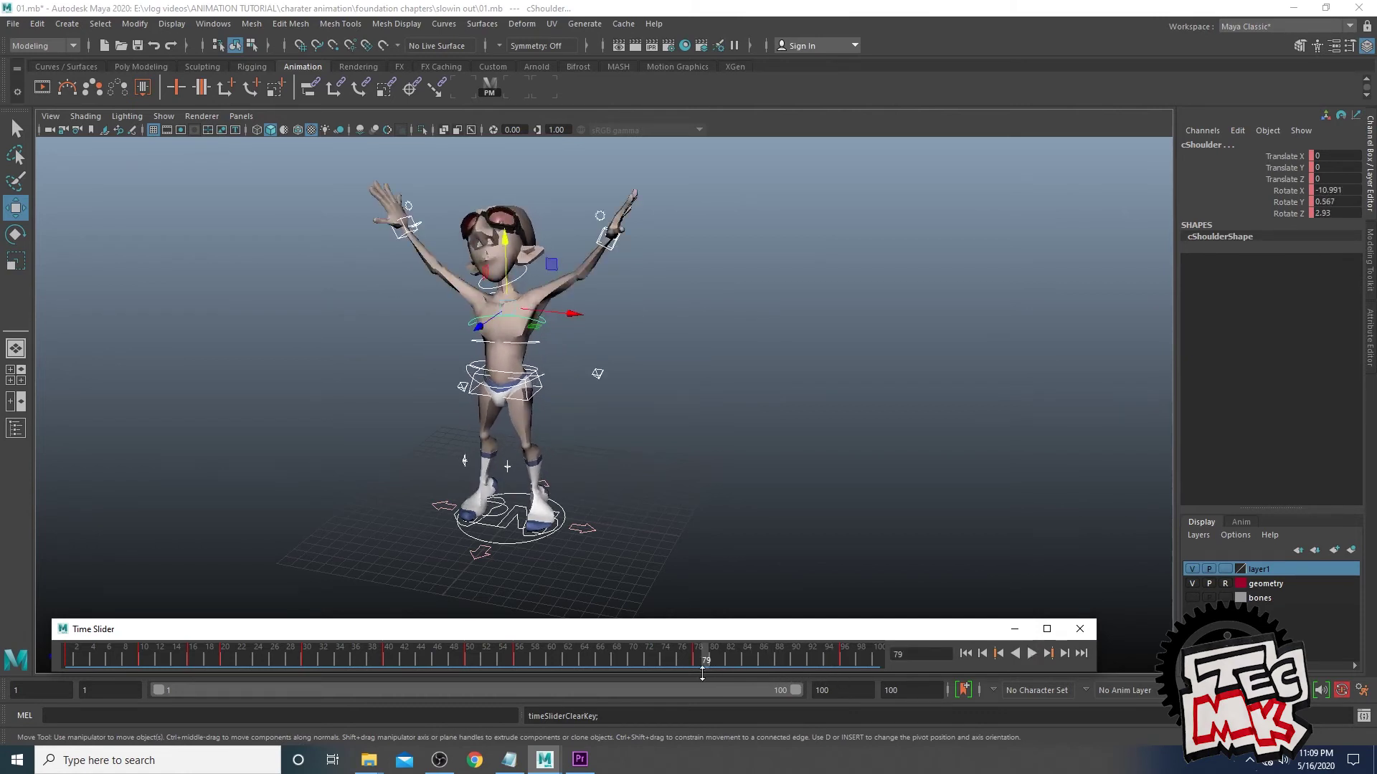
left_click(779, 656)
key("ctrl+z")
Delete all controls' key at frame 88 and key the in-between pose from frame 93 at frame 88 as a slow-in
right_click(779, 645)
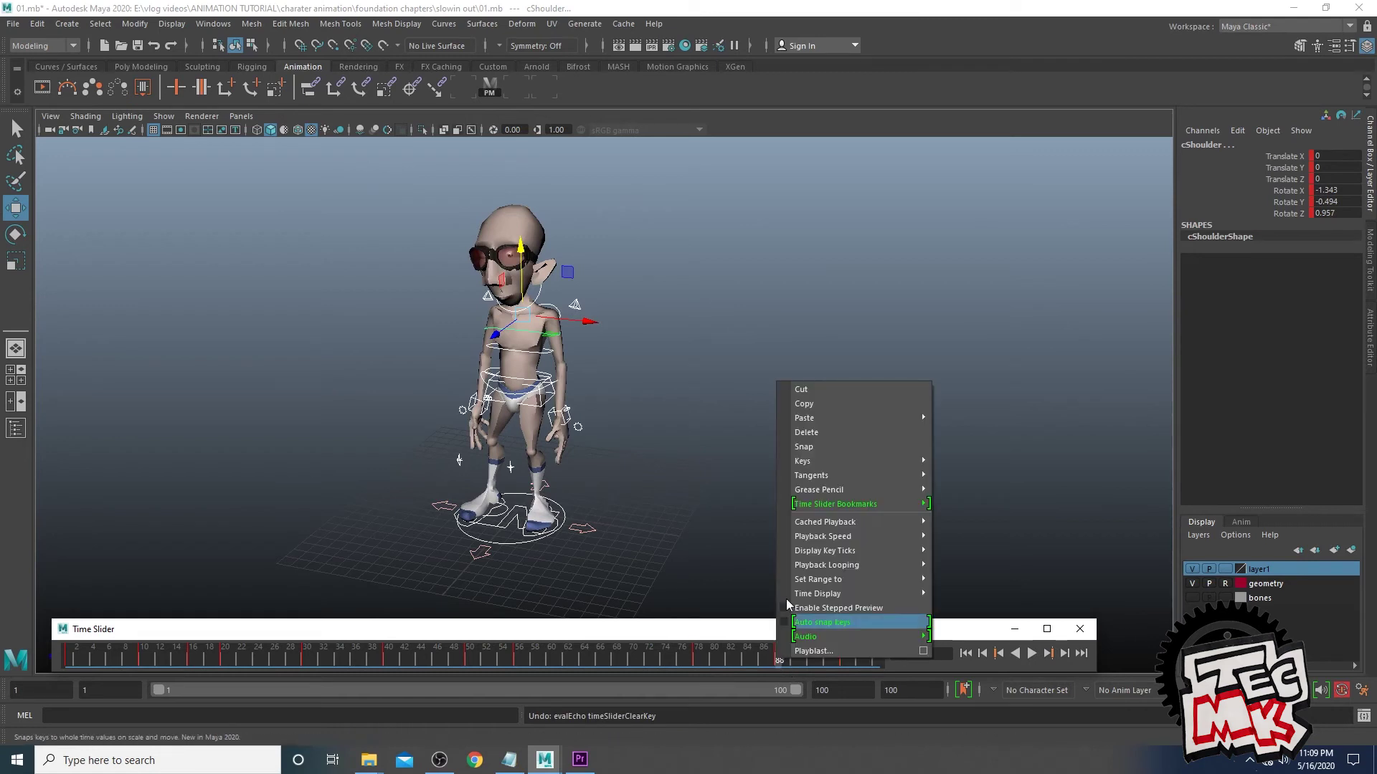
left_click(807, 433)
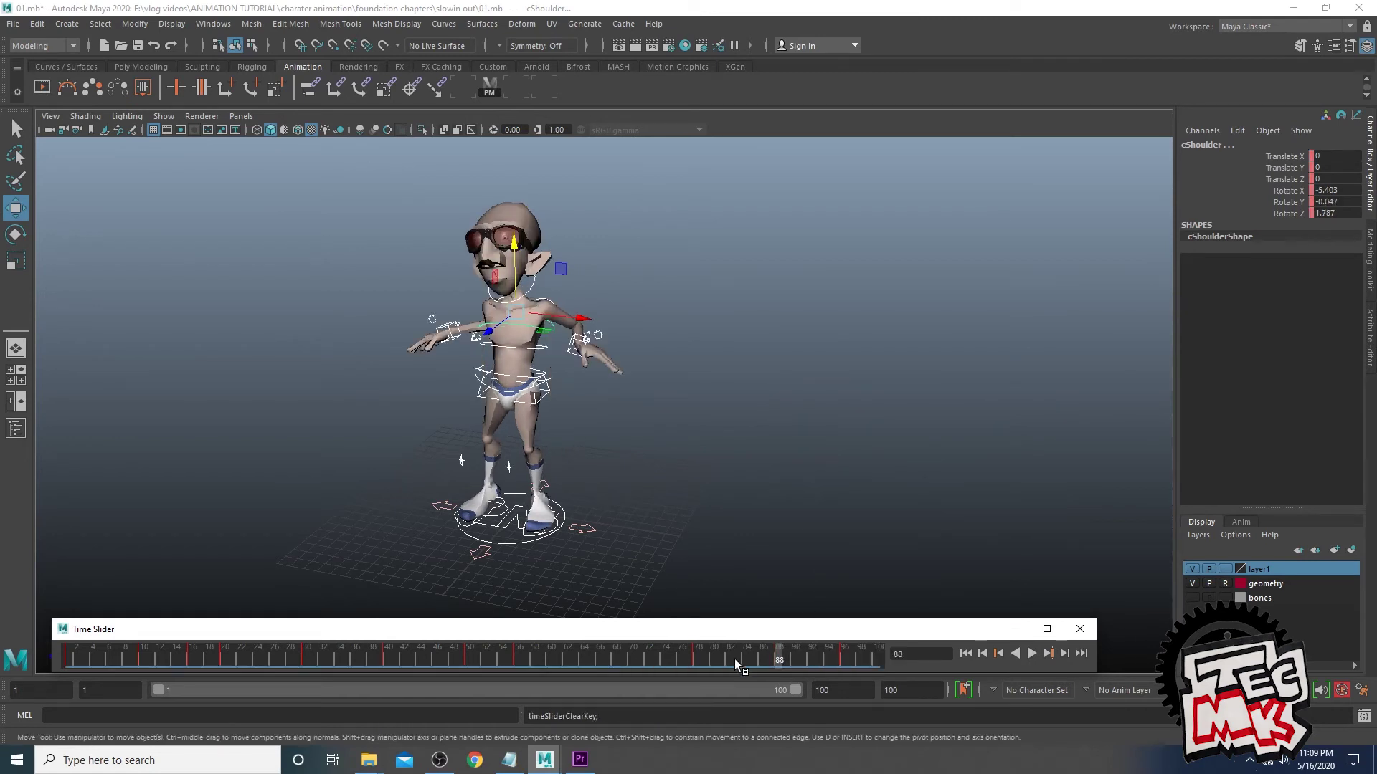
left_click(817, 668)
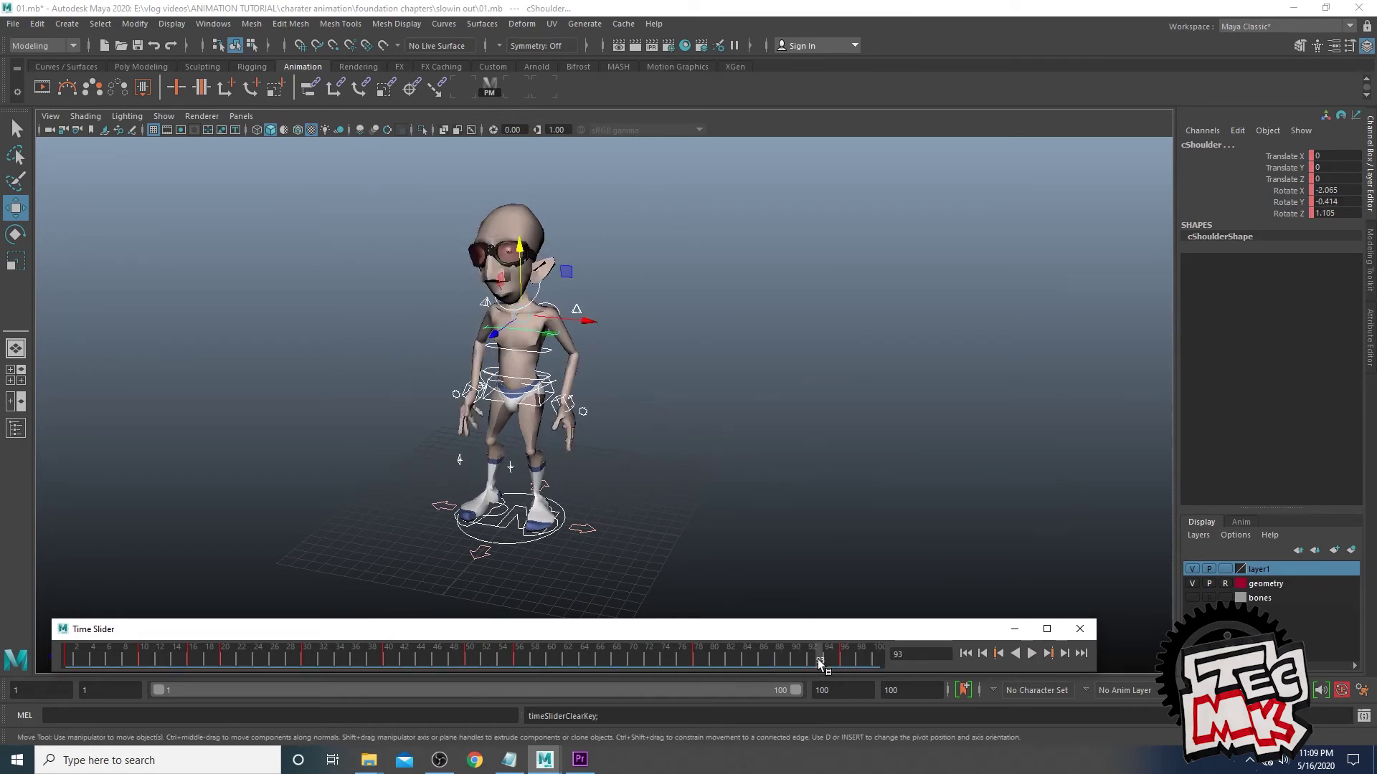
mouse_move(819, 659)
left_mouse_down()
mouse_move(700, 661)
mouse_move(833, 665)
mouse_move(705, 668)
mouse_move(822, 669)
mouse_move(718, 670)
mouse_move(778, 673)
left_mouse_up()
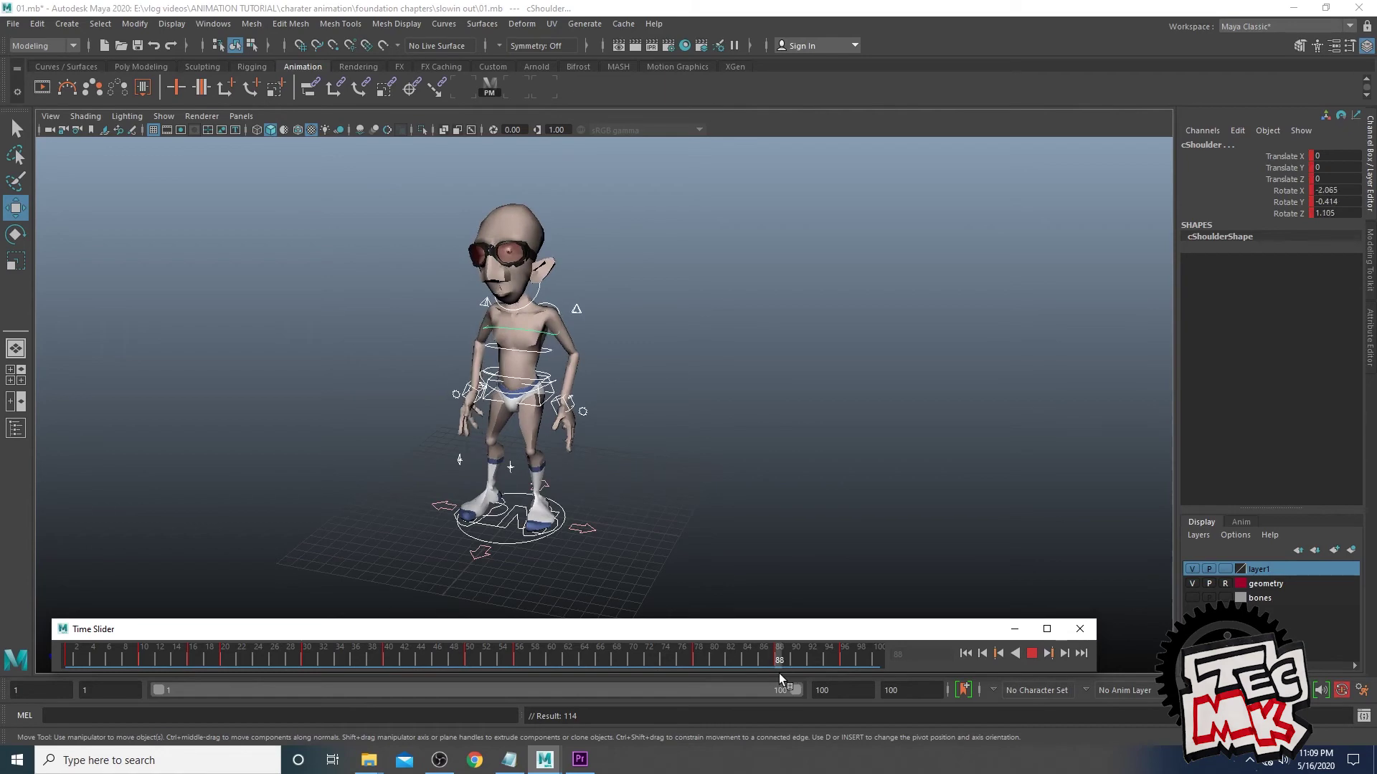
Open the Graph Editor for both foot controls and isolate their Roll Ball curves
left_click_drag(731, 606, 720, 526, "alt")
middle_click_drag(719, 525, 738, 463, "alt")
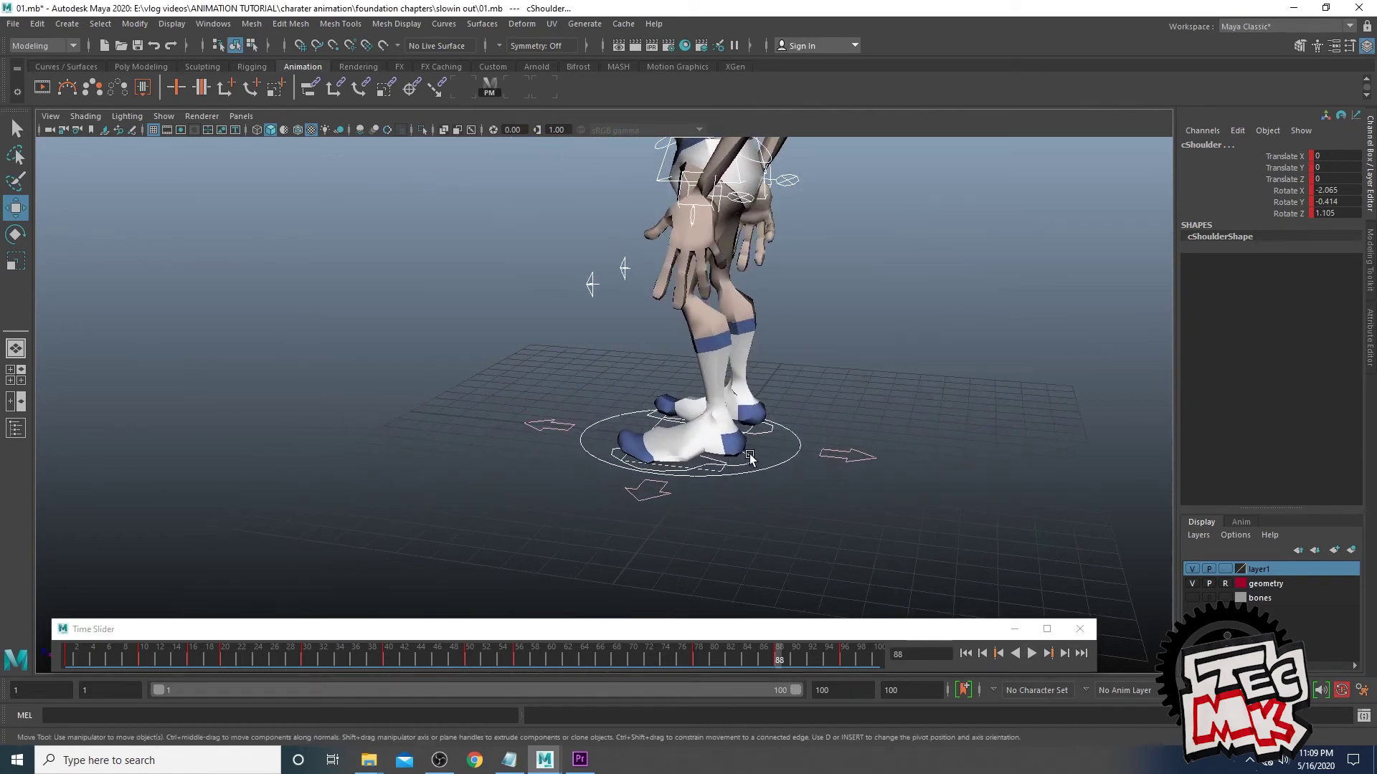
left_click(750, 457)
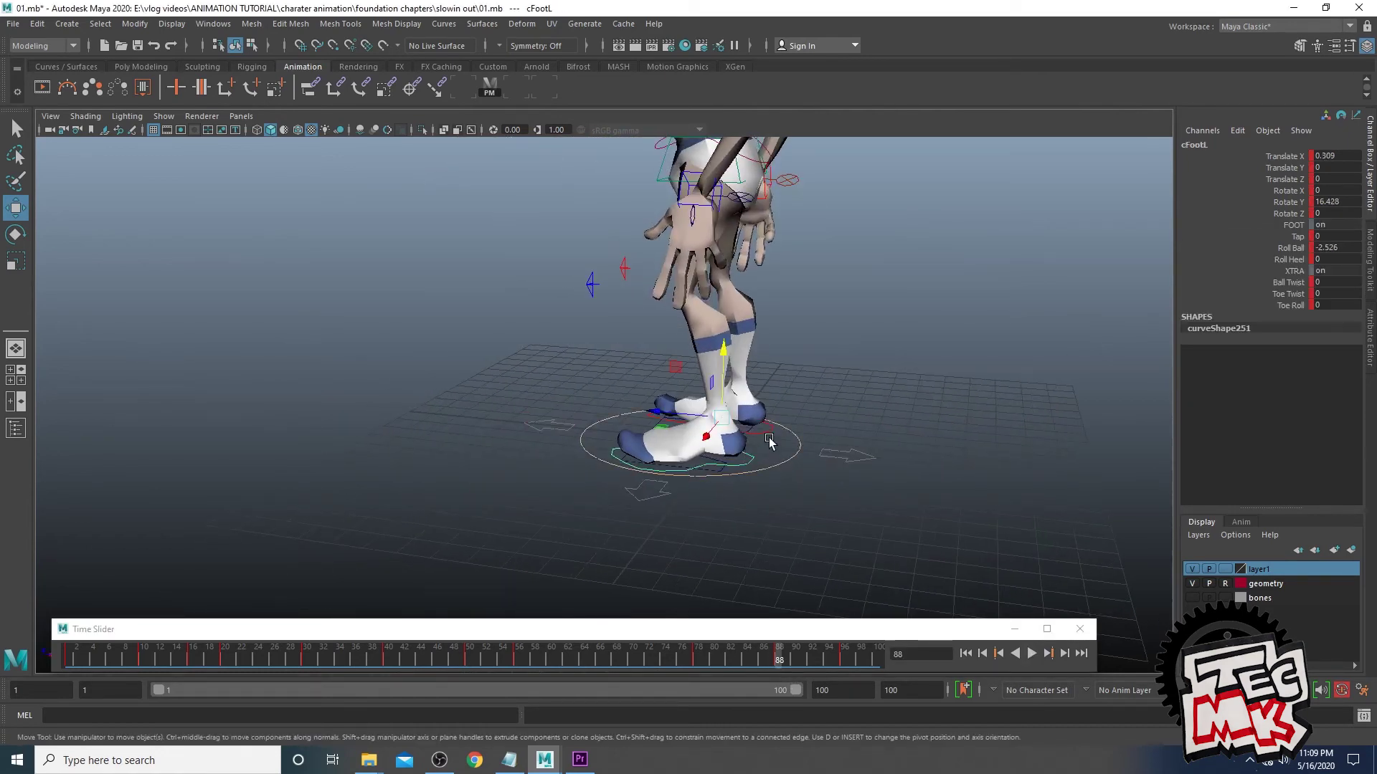
left_click(514, 89)
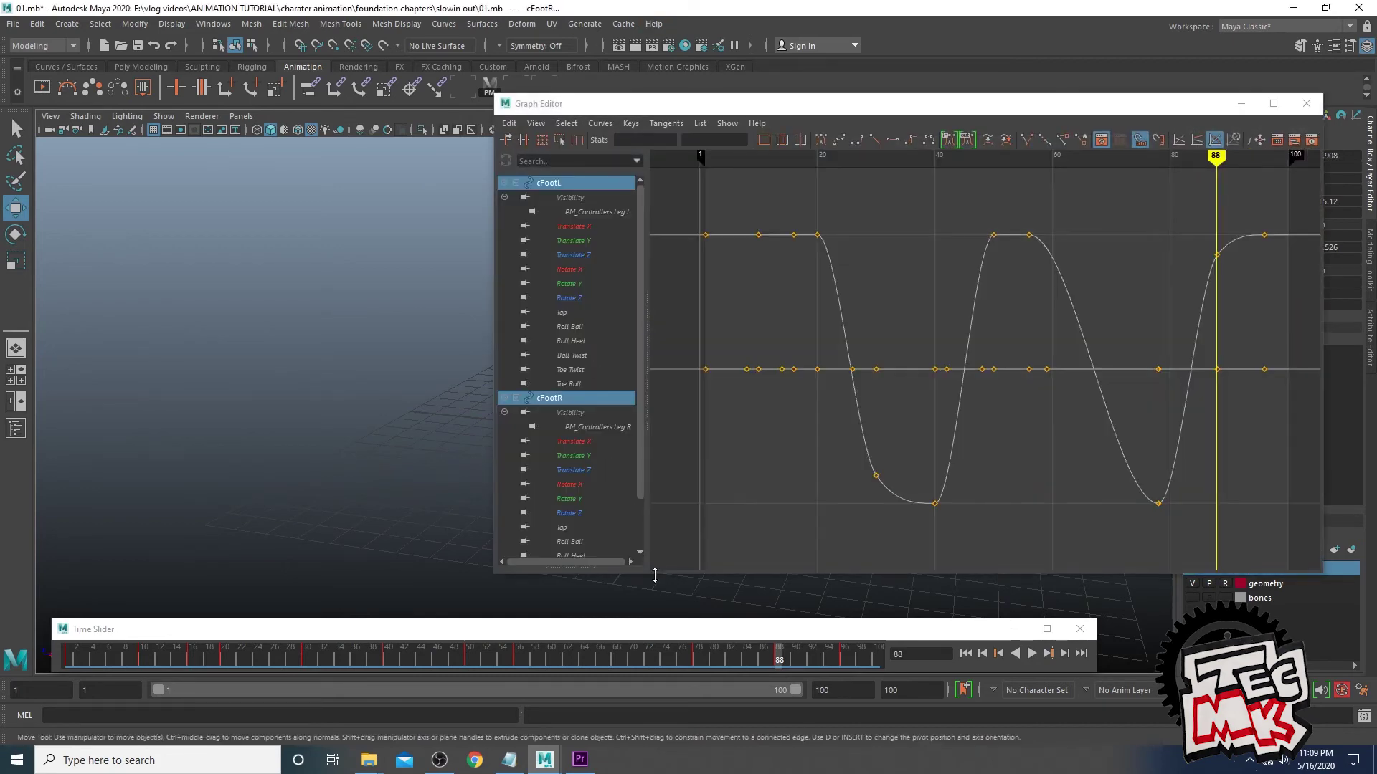
left_click_drag(380, 299, 582, 285, "alt")
left_click(570, 326)
Set the Roll Ball key at frame 88 to 0 on both foot controls
left_click_drag(1102, 235, 1123, 287)
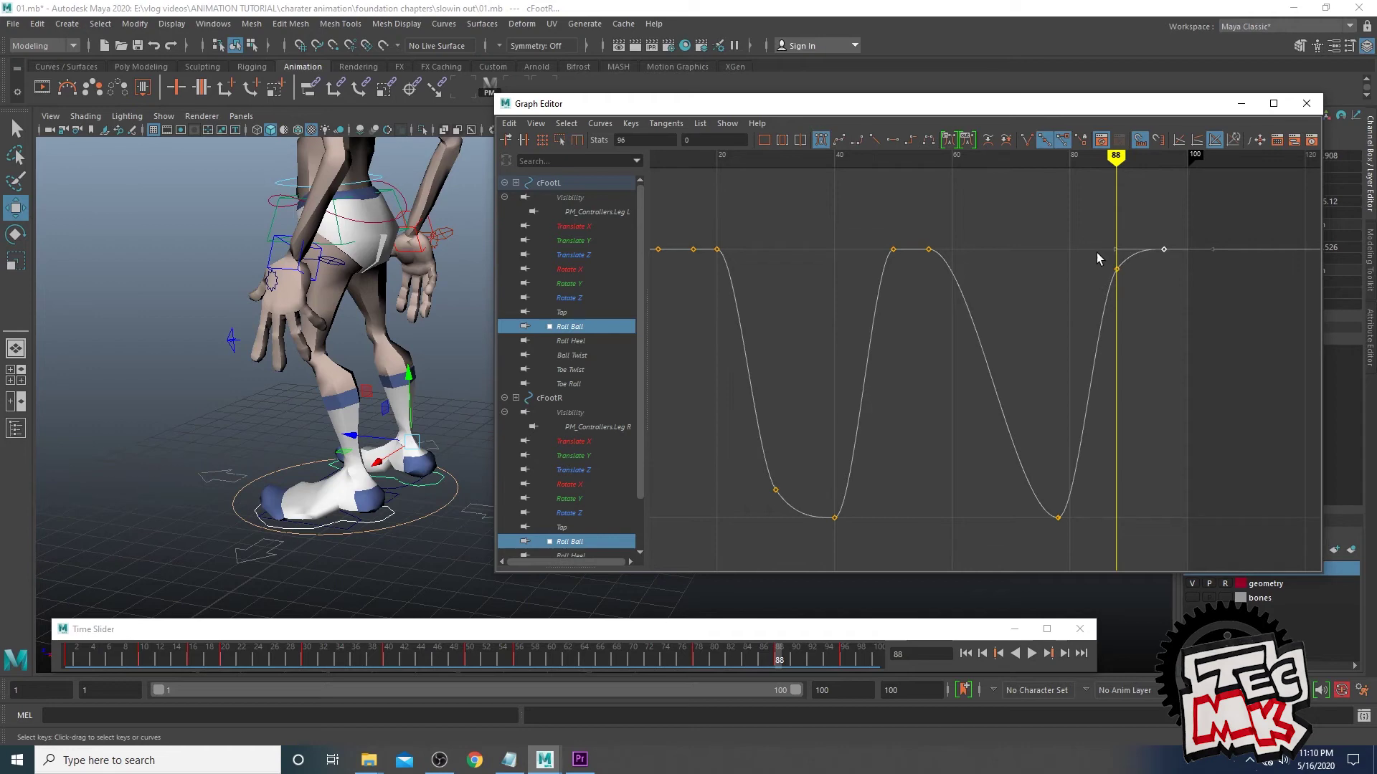
left_click_drag(1150, 231, 1188, 284)
left_click_drag(440, 507, 416, 466, "alt")
left_click_drag(1148, 223, 1178, 267)
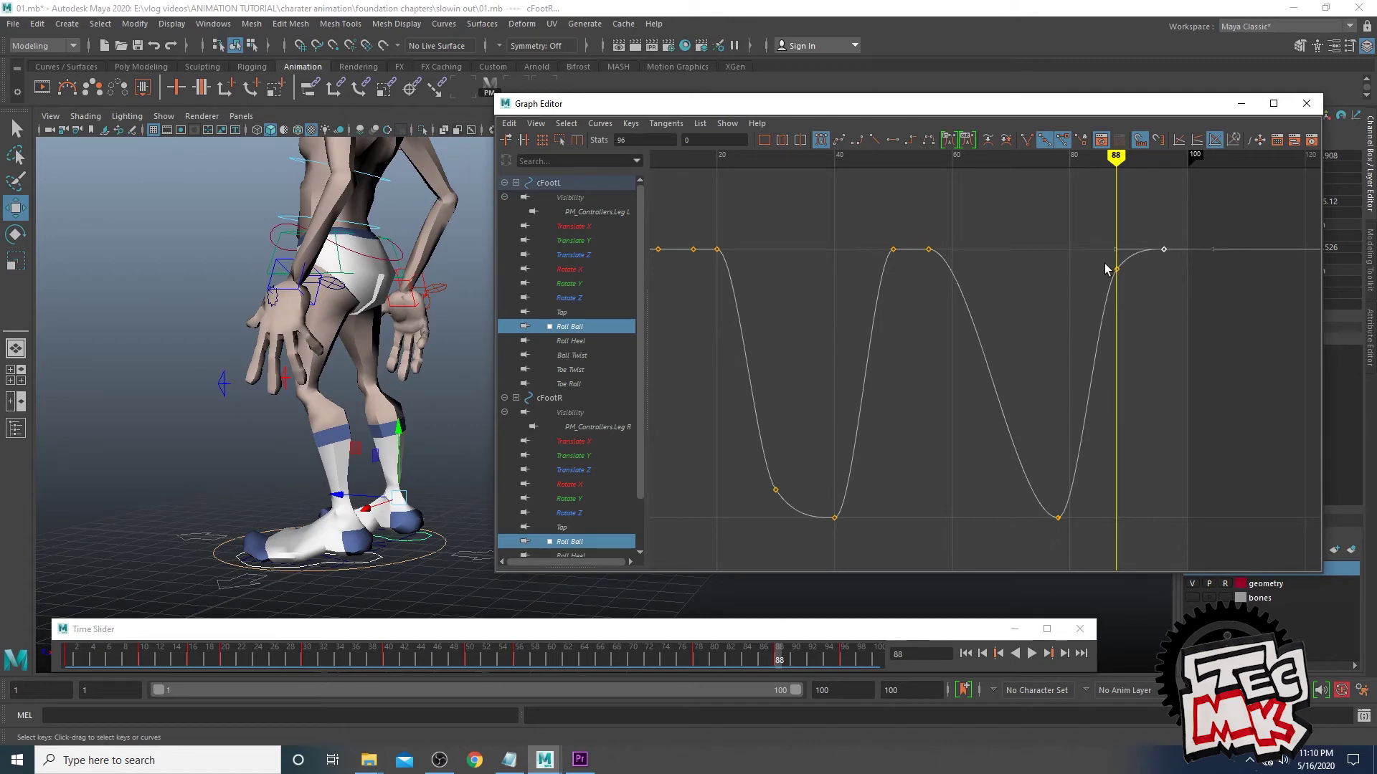
left_click_drag(706, 670, 784, 676)
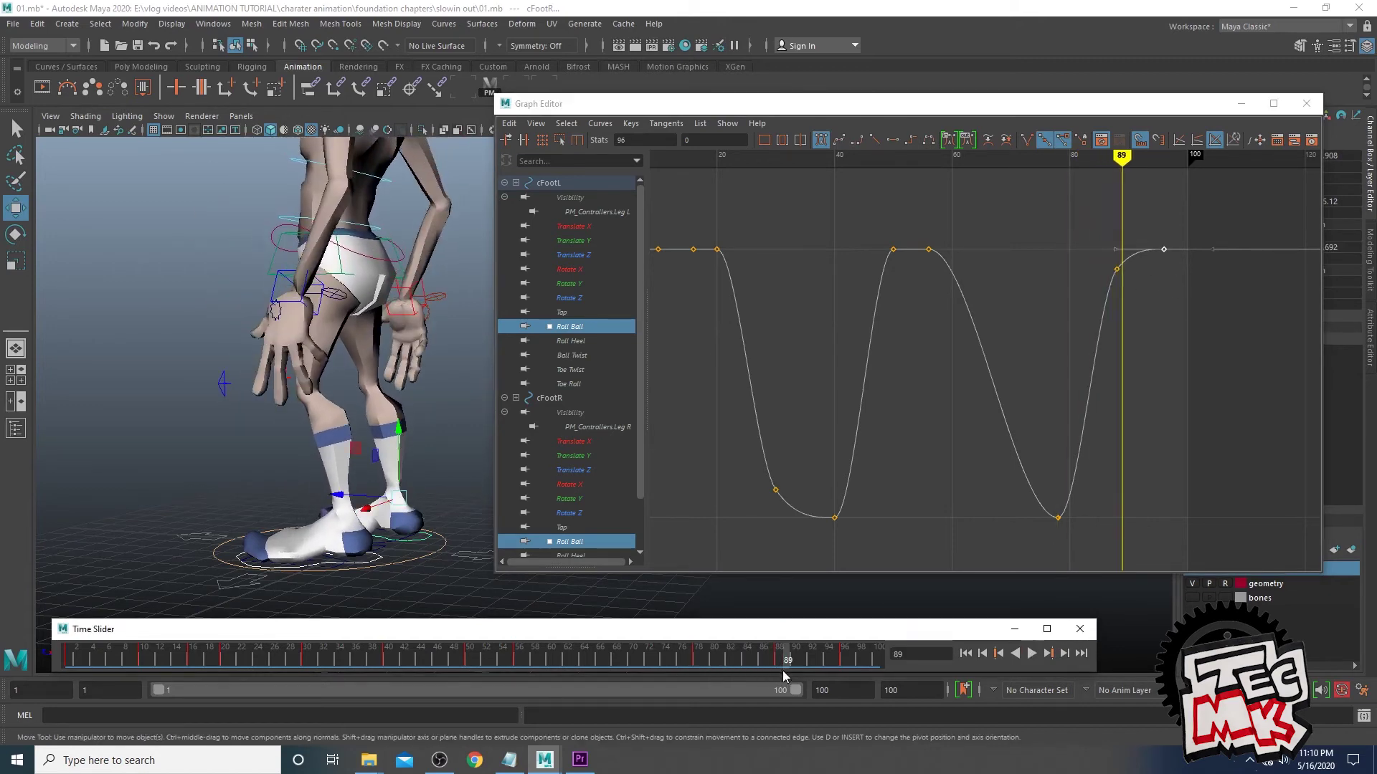
left_click_drag(1091, 256, 1134, 299)
type("0")
key("Return")
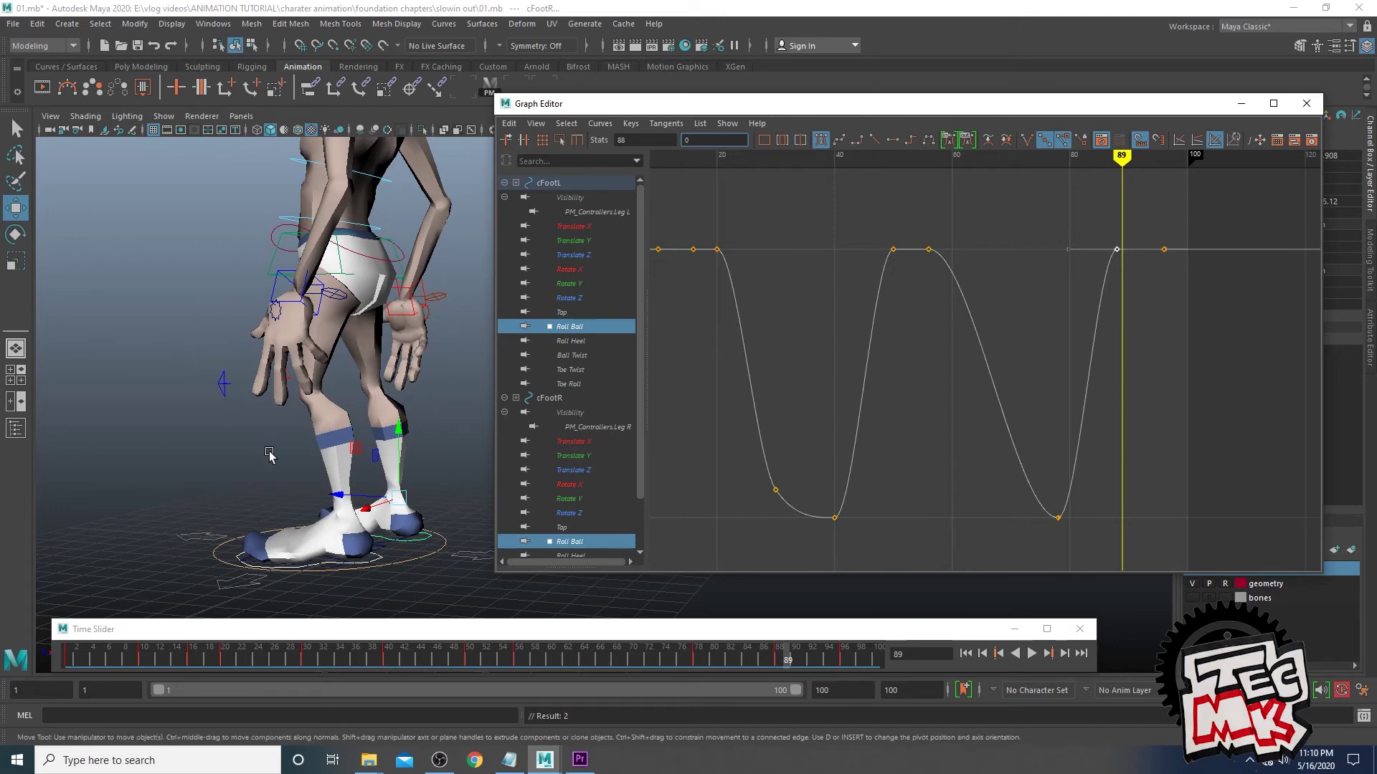
Inspect the whole character's pose from the side and front at frame 89, moving the Graph Editor clear of the figure
left_click_drag(270, 454, 347, 457, "alt")
scroll(223, 459, "down", 3)
left_click_drag(222, 471, 365, 487, "alt")
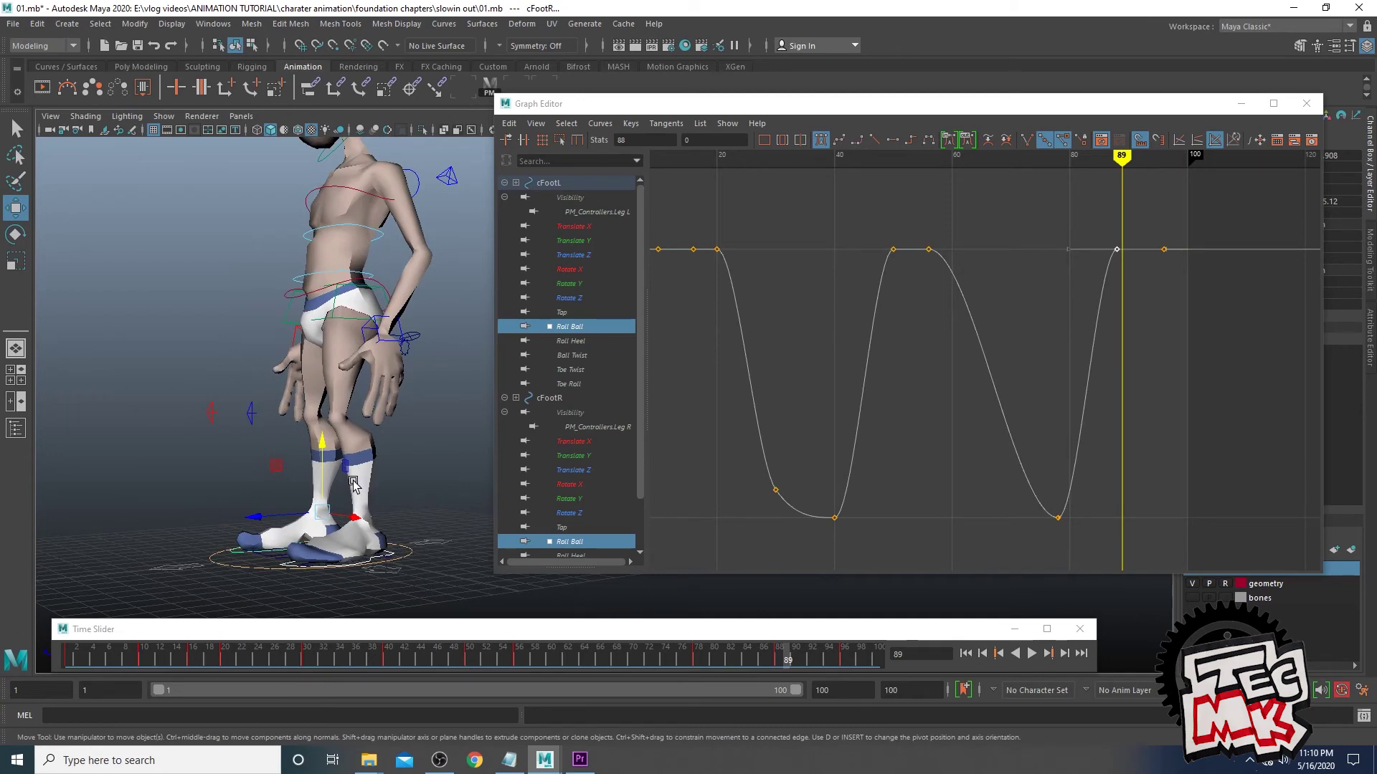
mouse_move(361, 470)
left_mouse_down("alt")
mouse_move(368, 500)
mouse_move(344, 465)
mouse_move(373, 468)
left_mouse_up("alt")
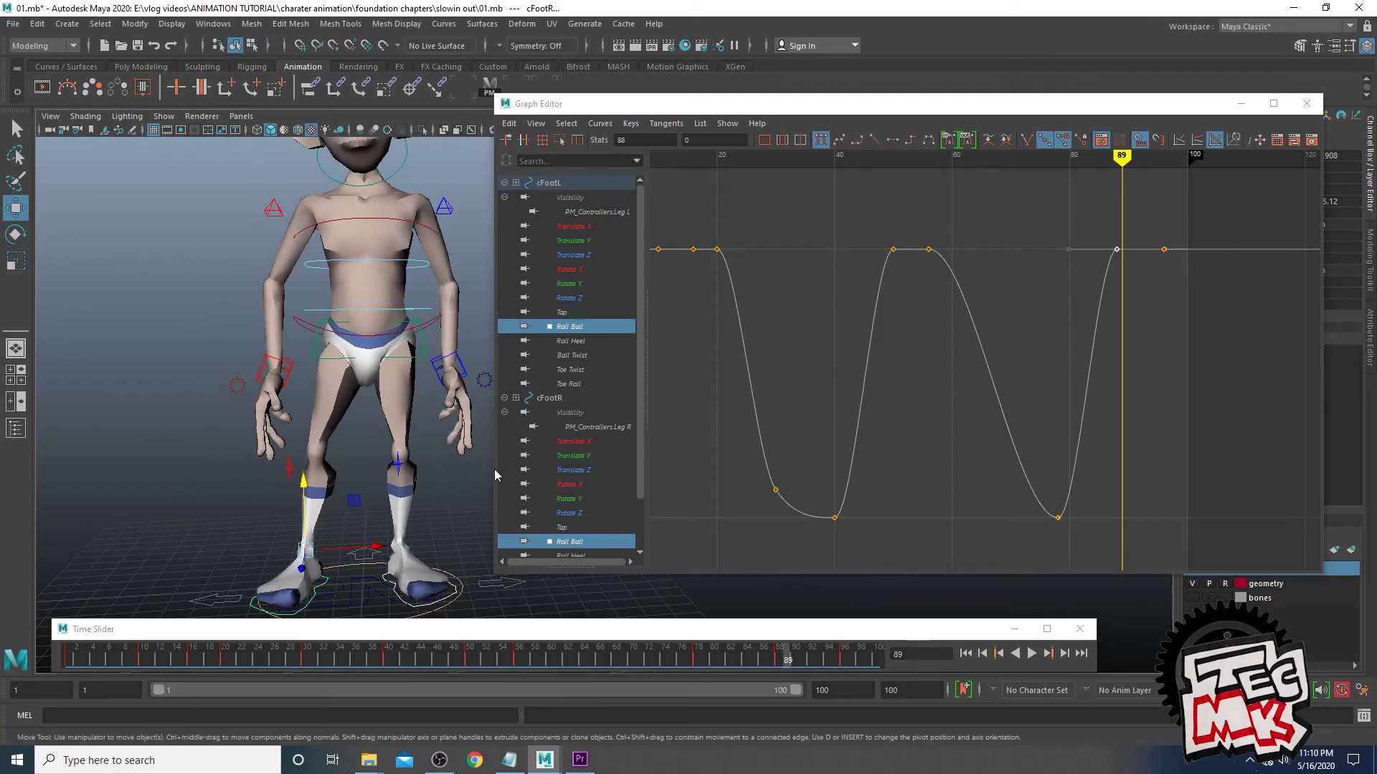
left_click_drag(733, 113, 765, 99)
left_click_drag(507, 347, 452, 357, "alt")
scroll(452, 356, "down", 3)
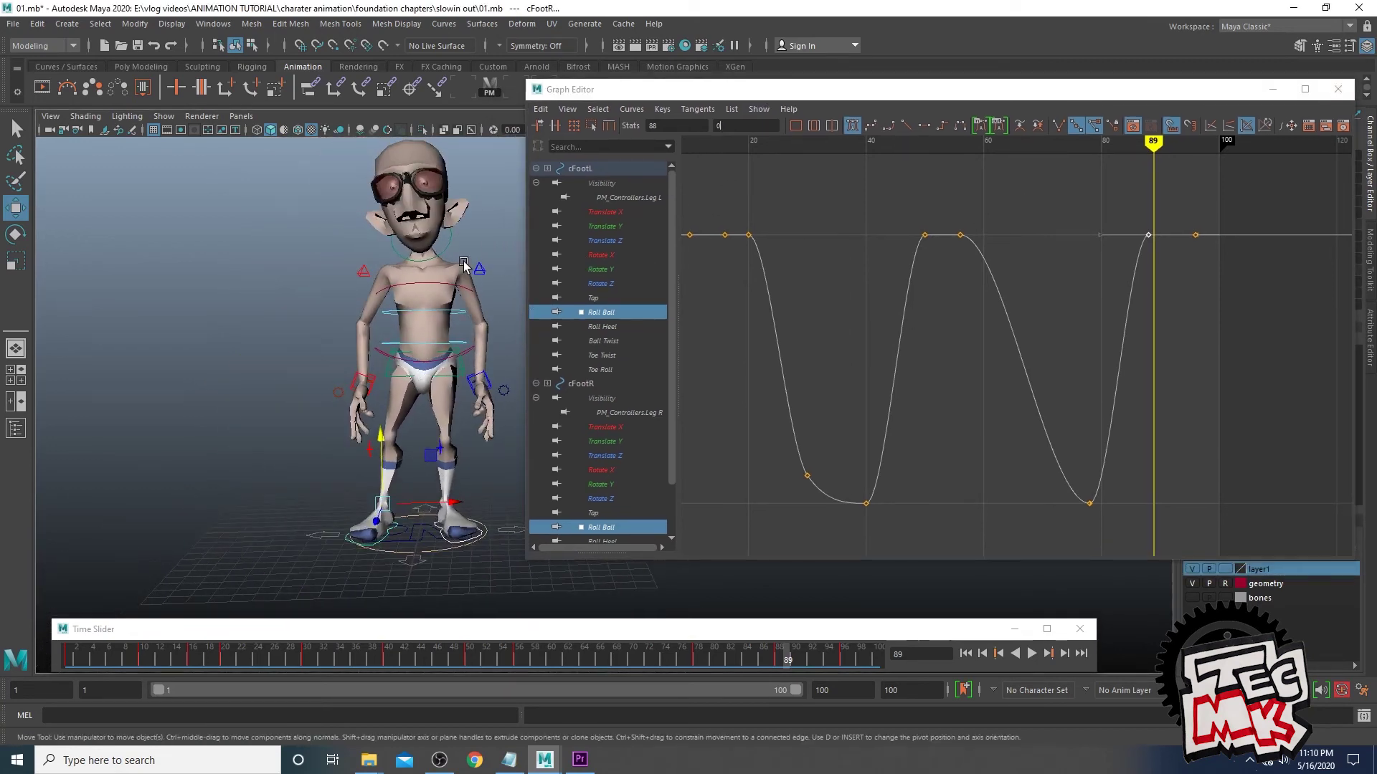
left_click_drag(430, 269, 428, 268, "alt")
Examine the neck control's Rotate X, Y and Z curves, especially the easing between frames 88 and 96
left_click(425, 267)
left_click(600, 184)
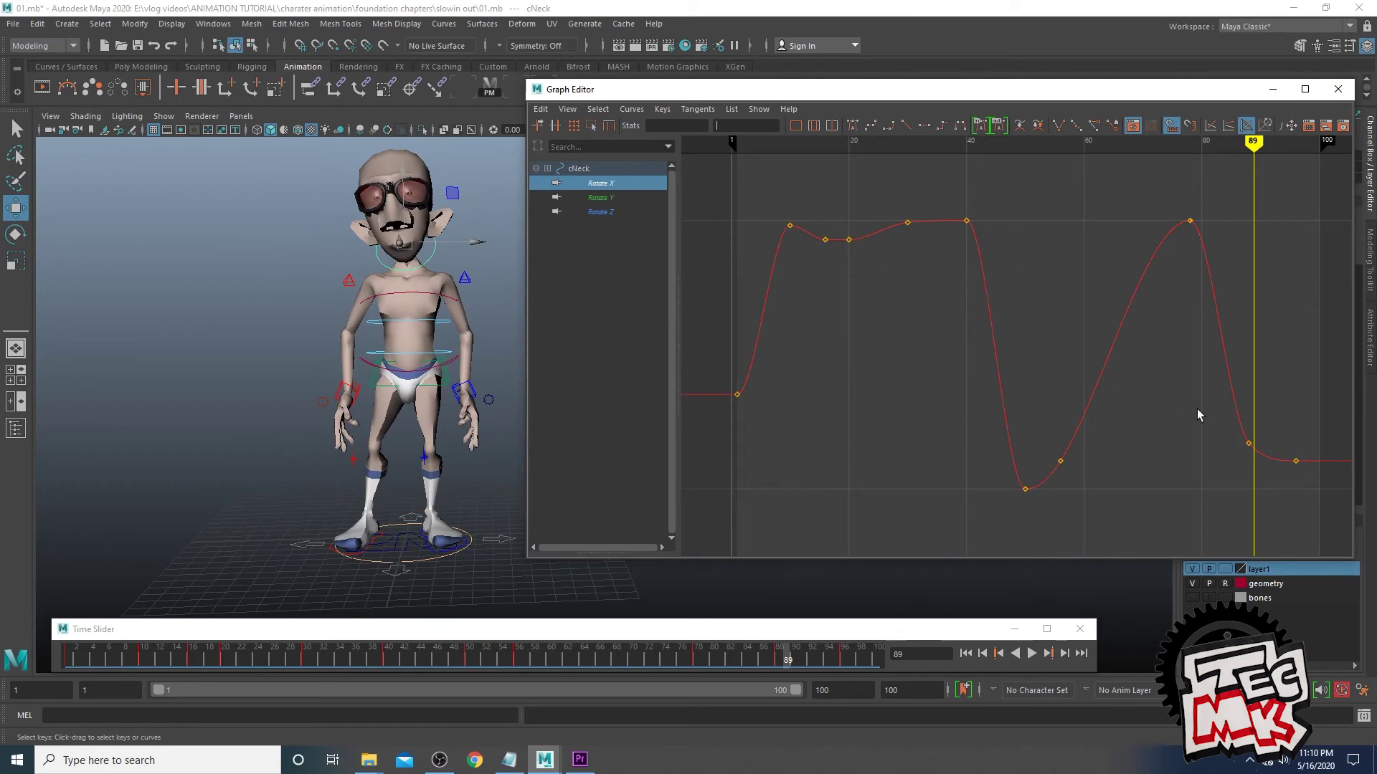
middle_click_drag(1176, 414, 1081, 390, "alt")
left_click(601, 197)
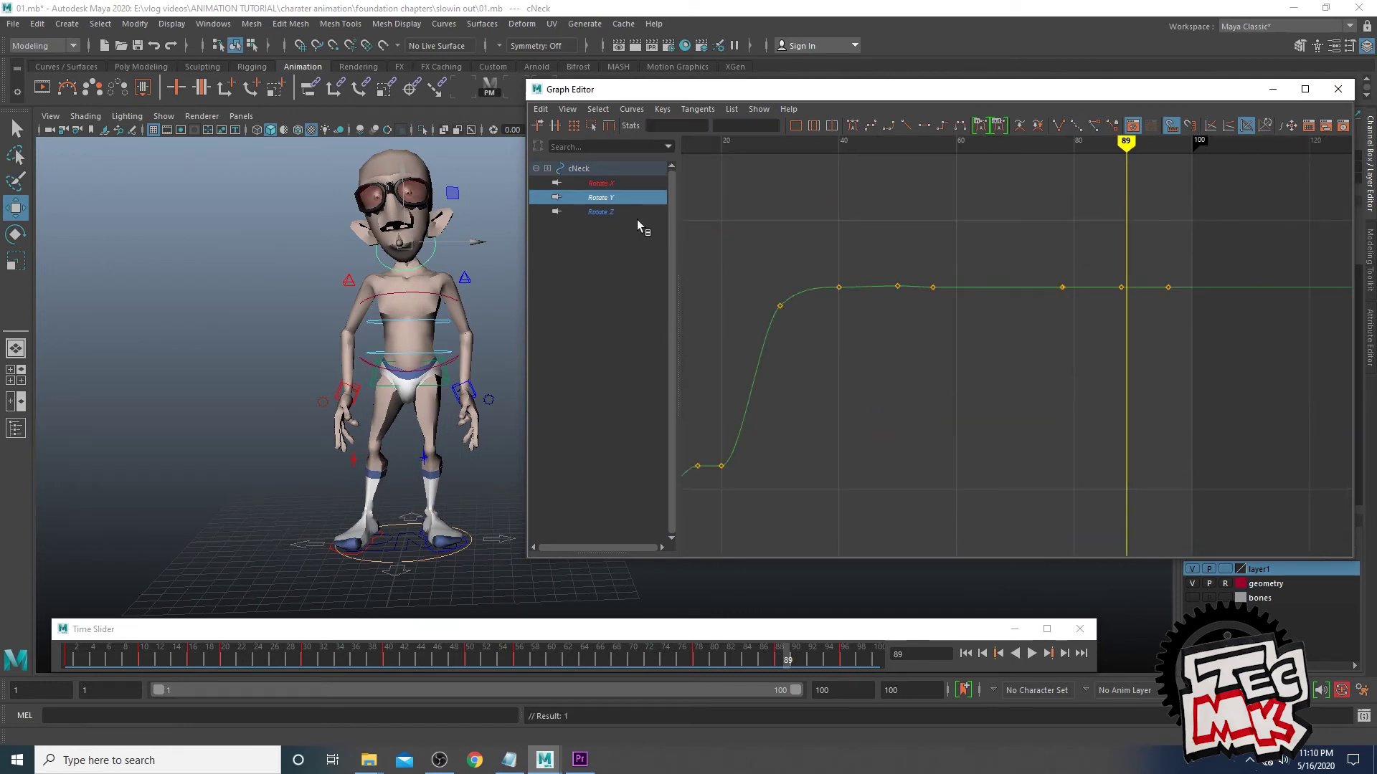
key("f")
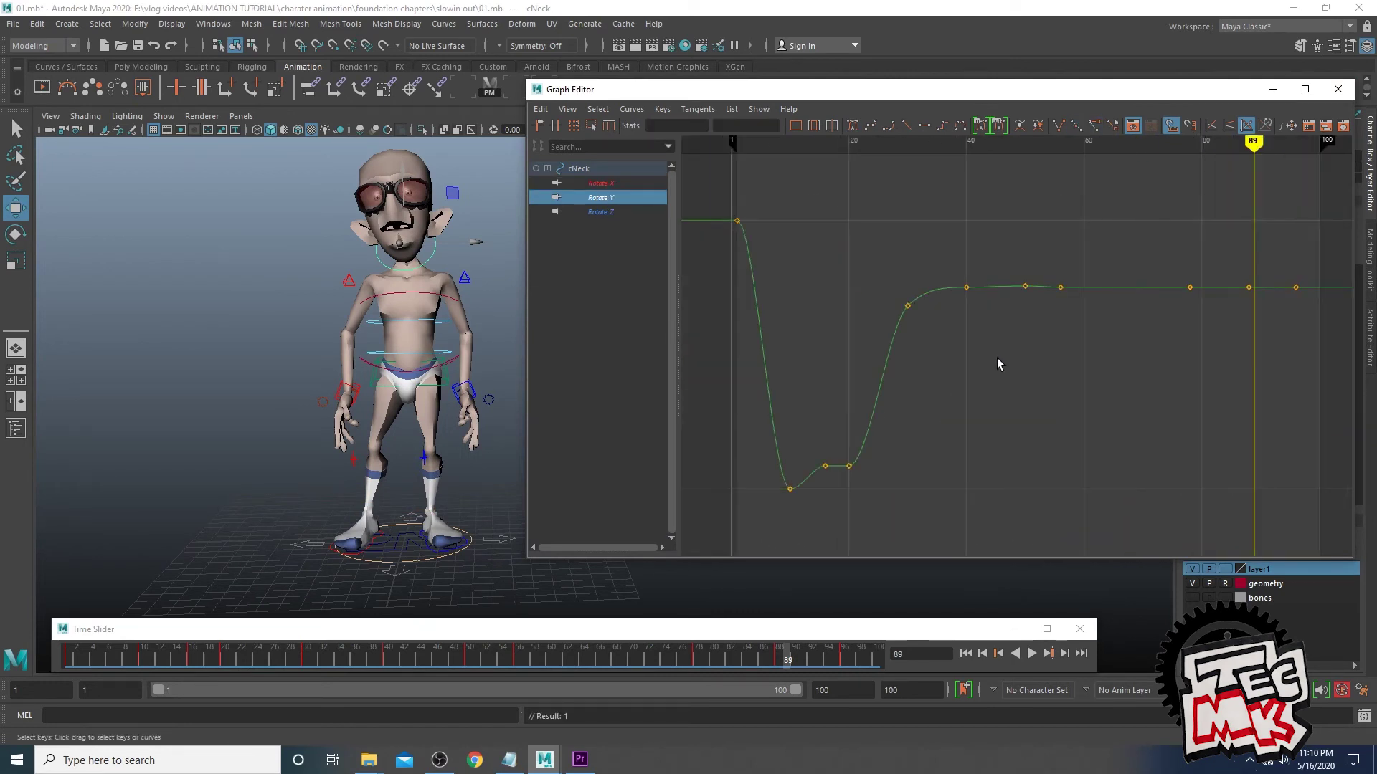
left_click(598, 212)
left_click(1296, 464)
key("f")
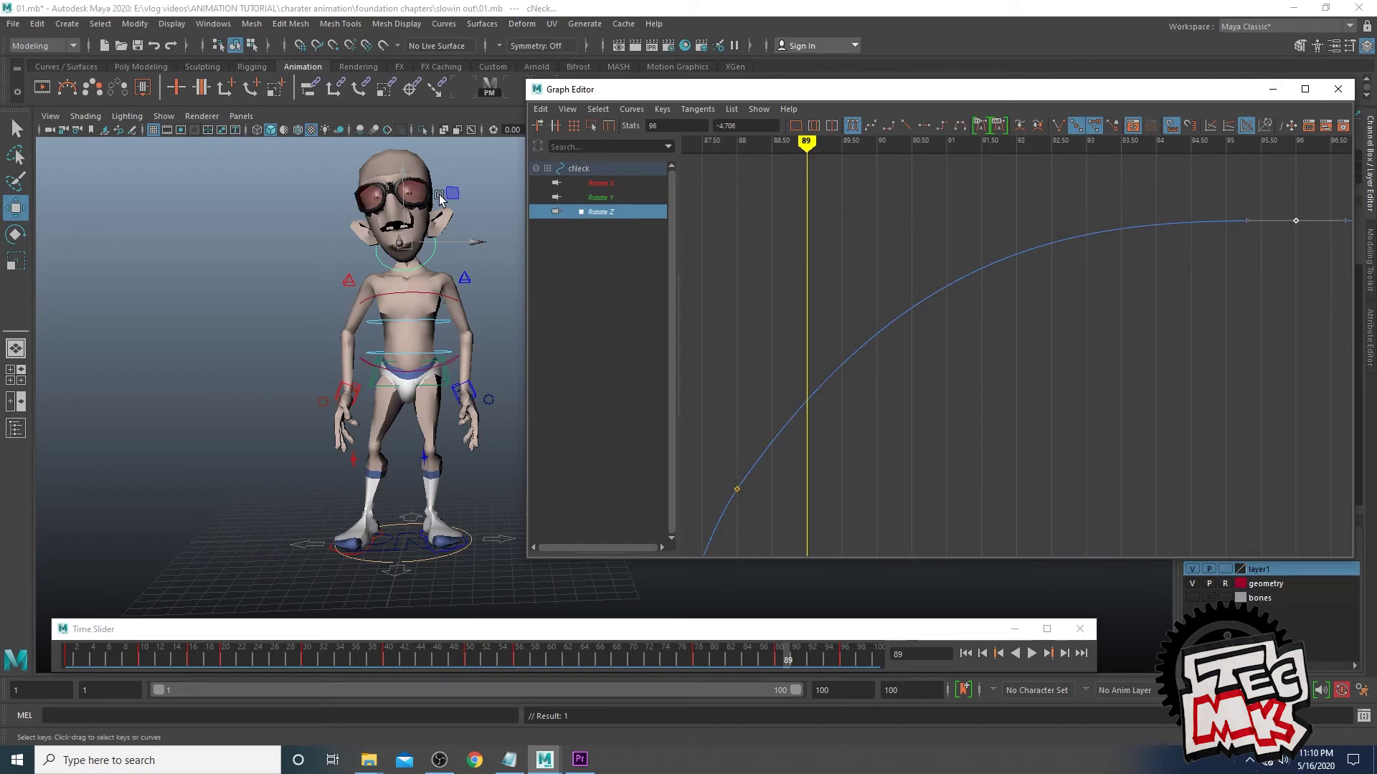
Examine the shoulder control's Rotate X, Y and Z curves leading into the keys at frames 88 and 96
left_click(435, 315)
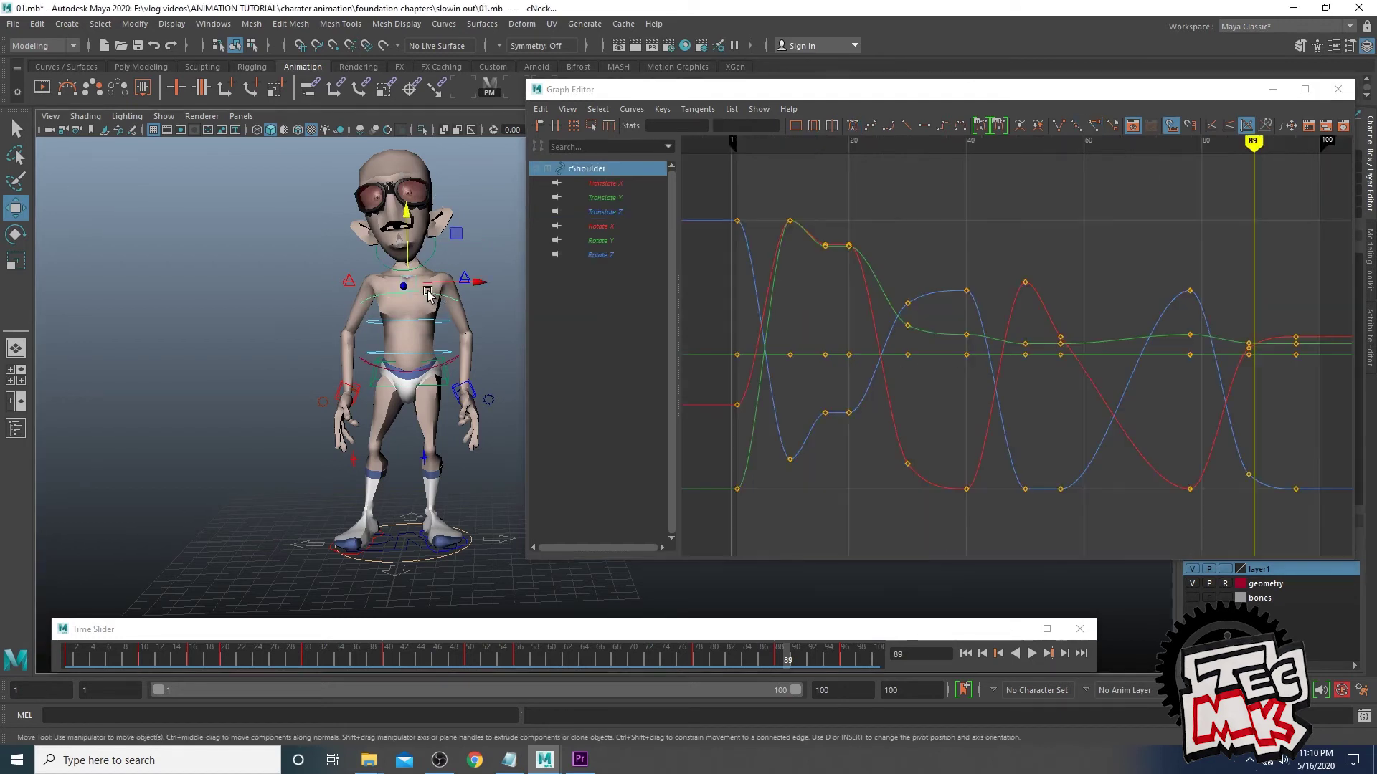
left_click(618, 187)
left_click(601, 226)
left_click_drag(1039, 203, 1056, 284)
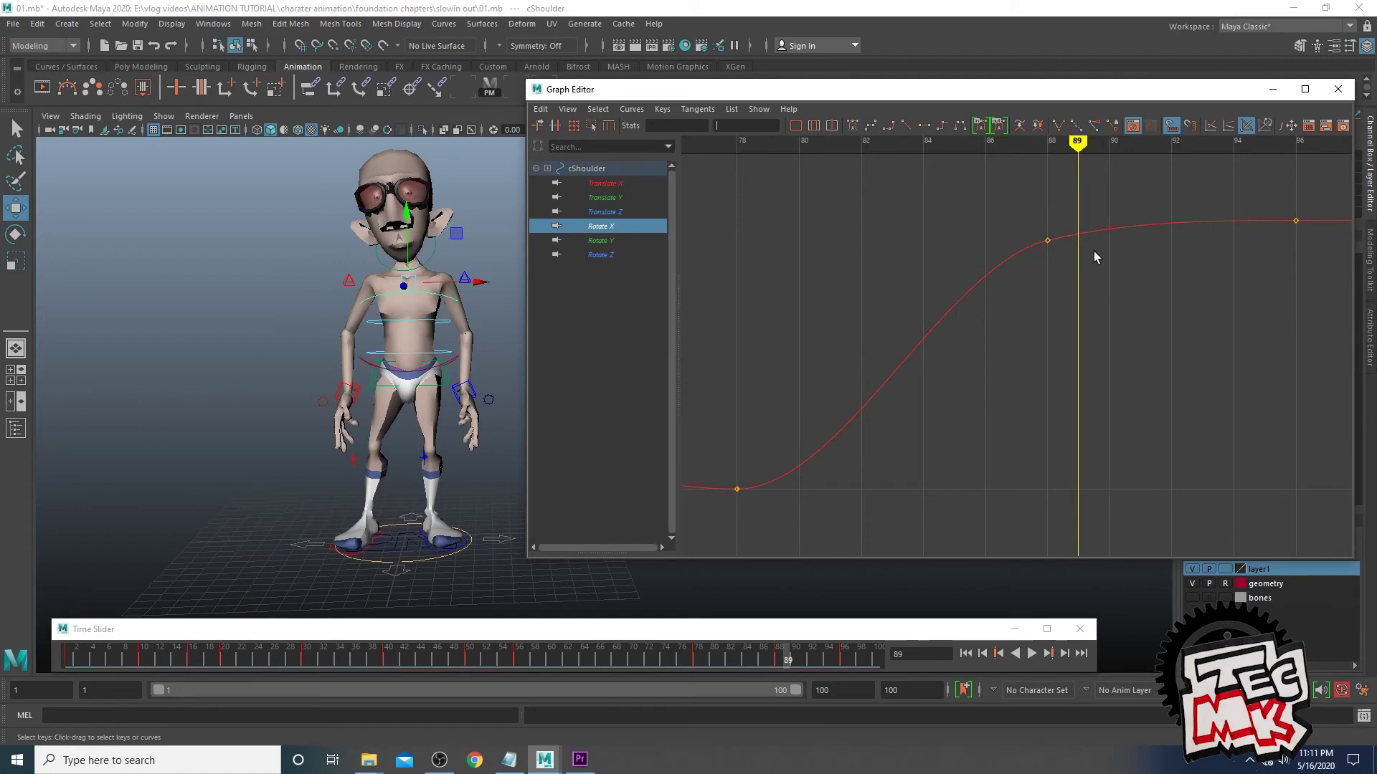
left_click_drag(1284, 208, 1305, 254, "shift")
key("f")
left_click(601, 241)
key("f")
key("a")
left_click(606, 256)
left_click_drag(1292, 416, 1317, 509)
key("f")
Examine the spine controls' curves and the COG control's translate and rotate curves around frames 88 to 96
left_click(438, 320)
key("a")
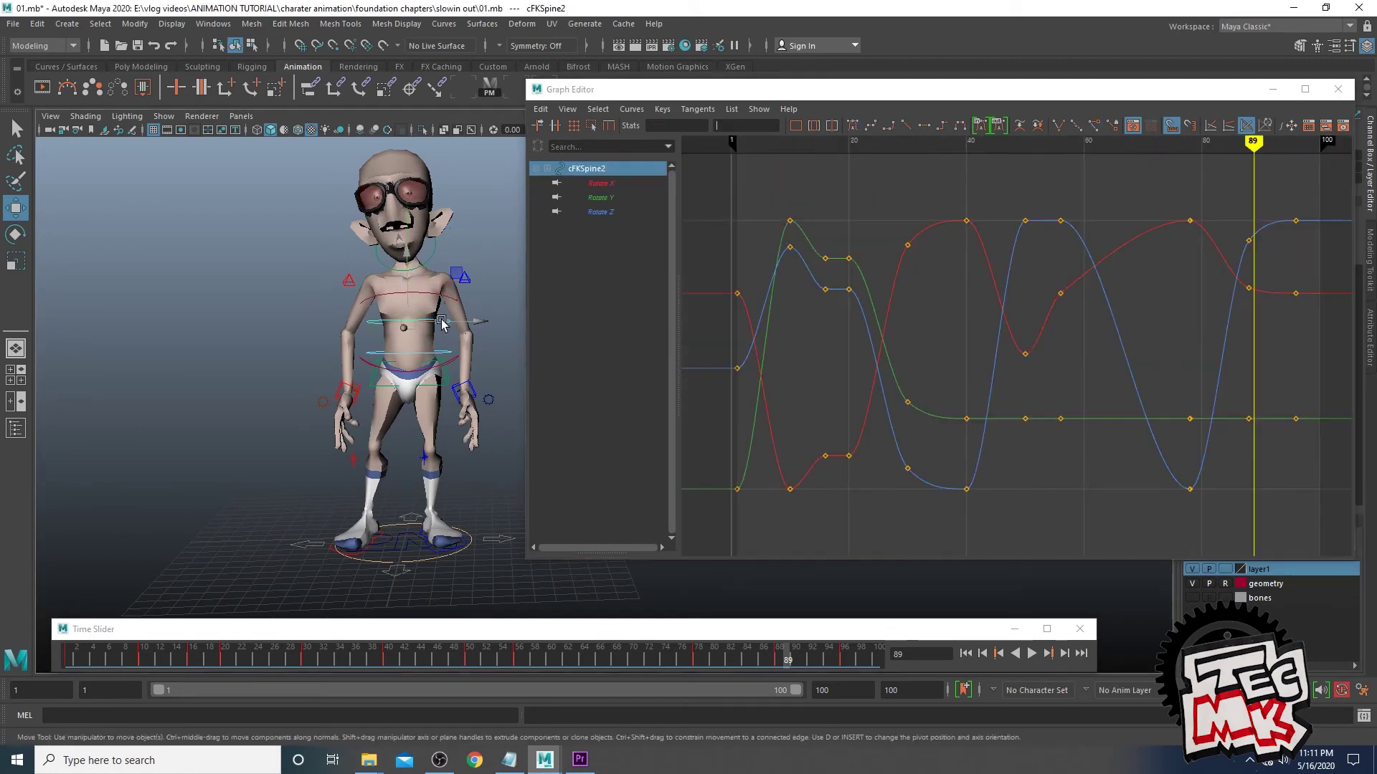
left_click(449, 353)
left_click(445, 376)
left_click(608, 213)
left_click(607, 241)
key("a")
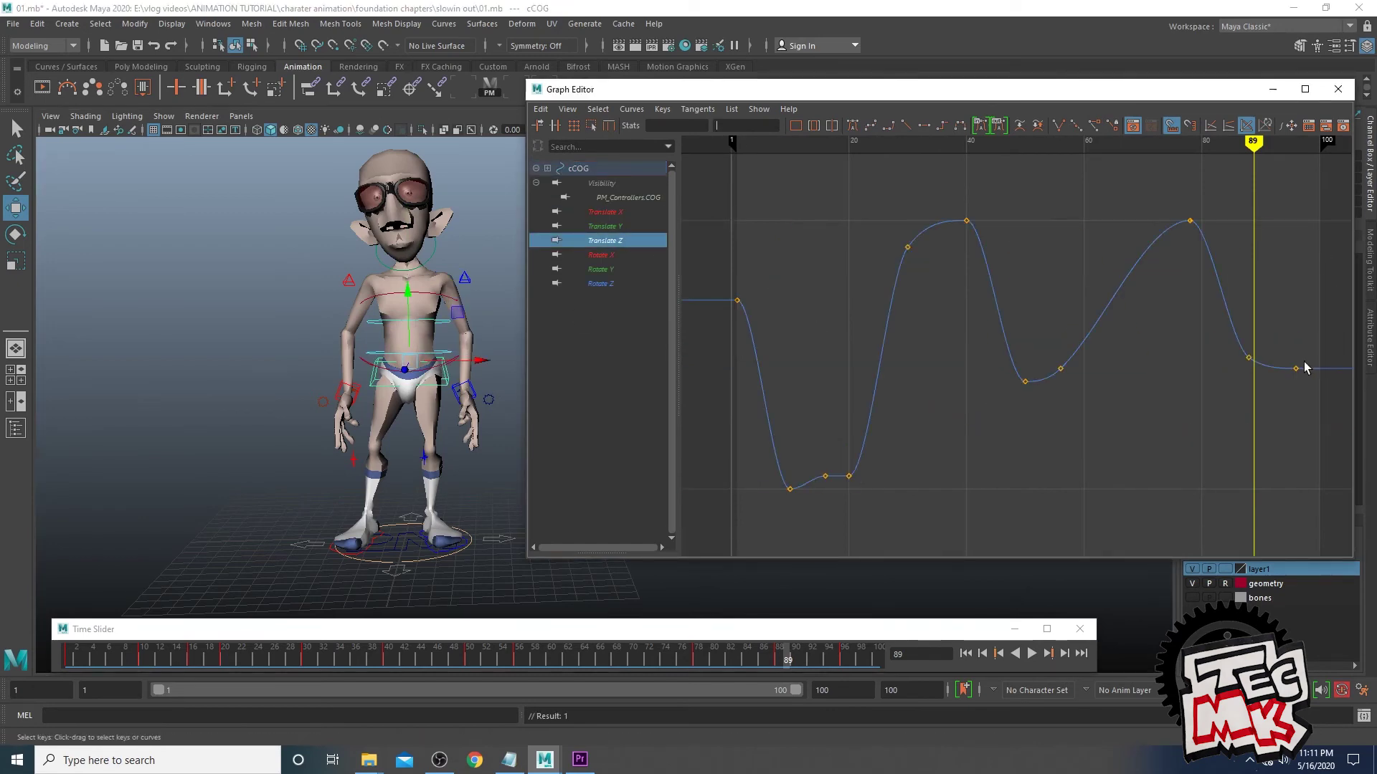
left_click_drag(1307, 390, 1307, 392)
key("f")
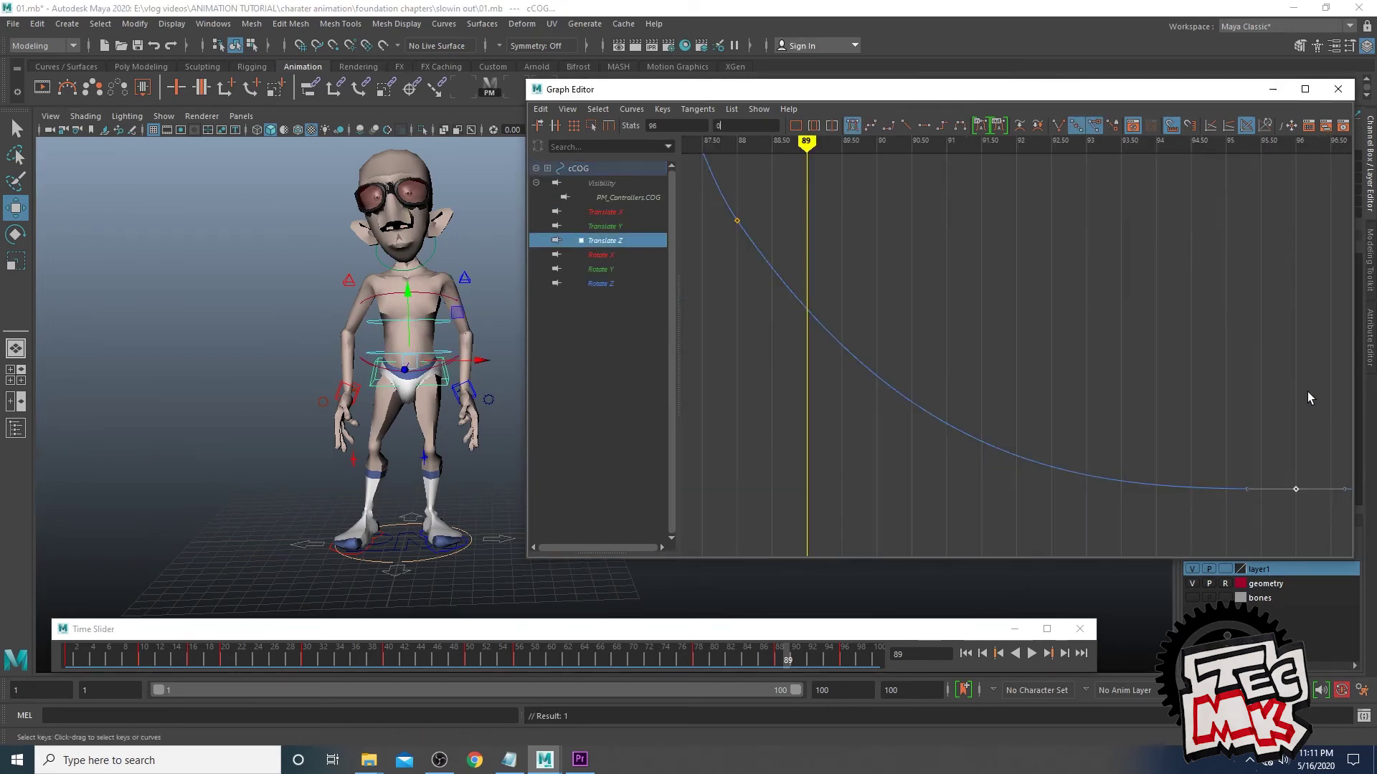
left_click(630, 256)
key("a")
left_click(600, 269)
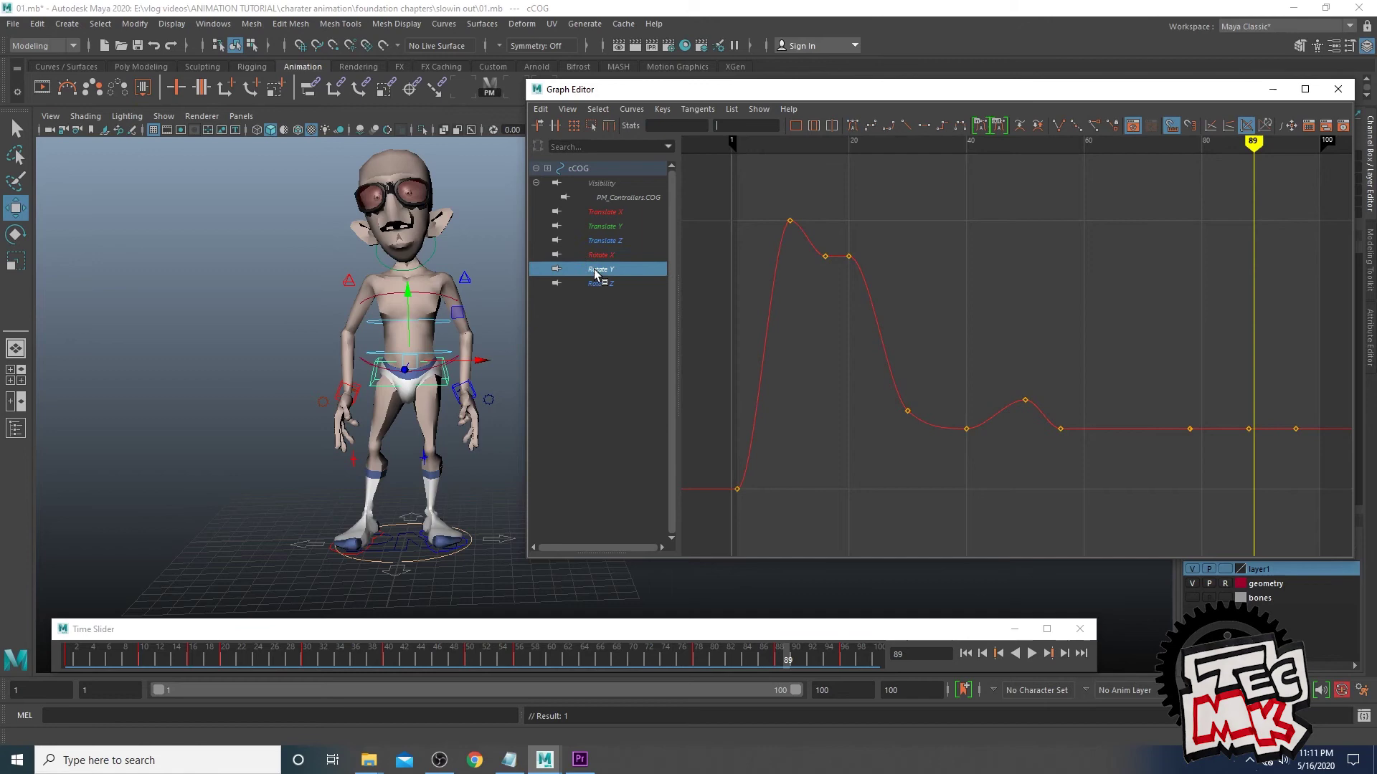
left_click(599, 284)
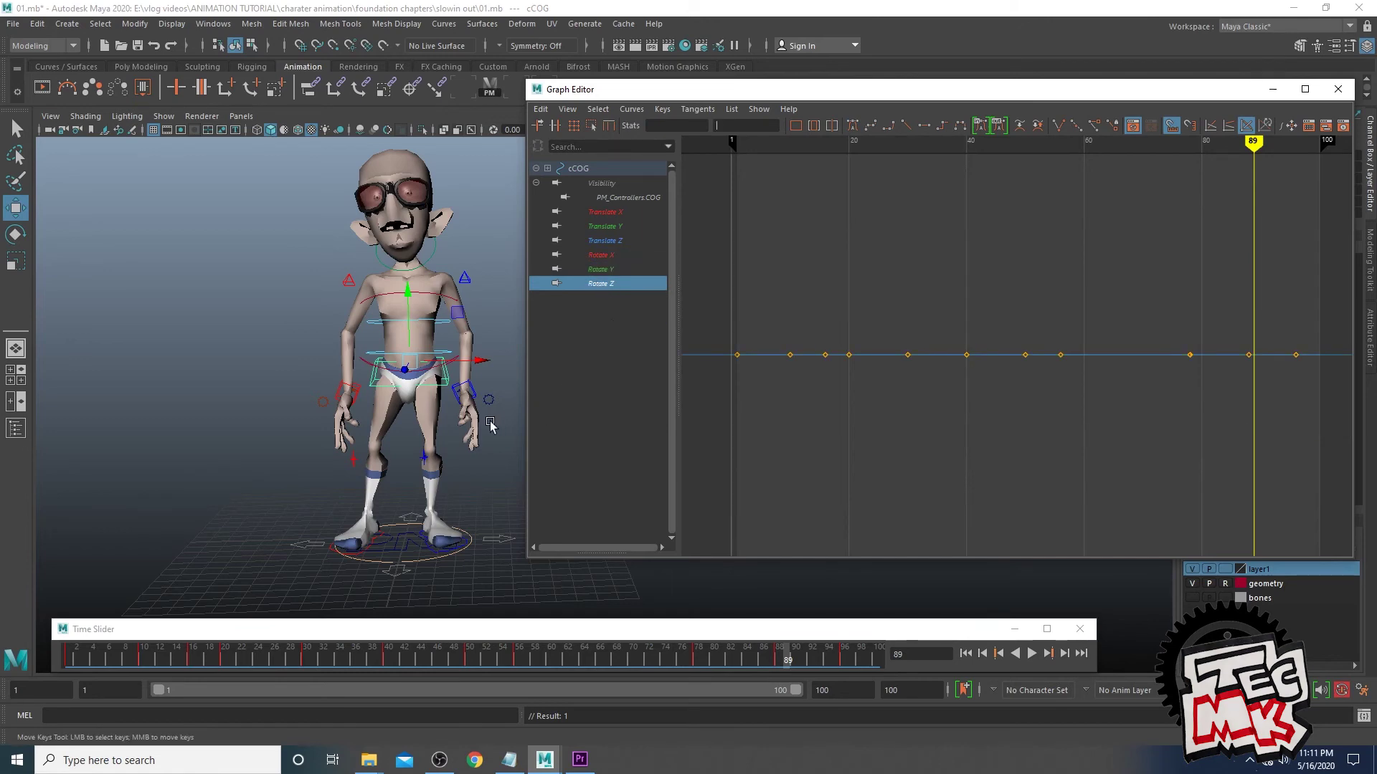
Play back the animation with the left wrist control selected, and select all of the character's controls
left_click(465, 393)
key("alt+v")
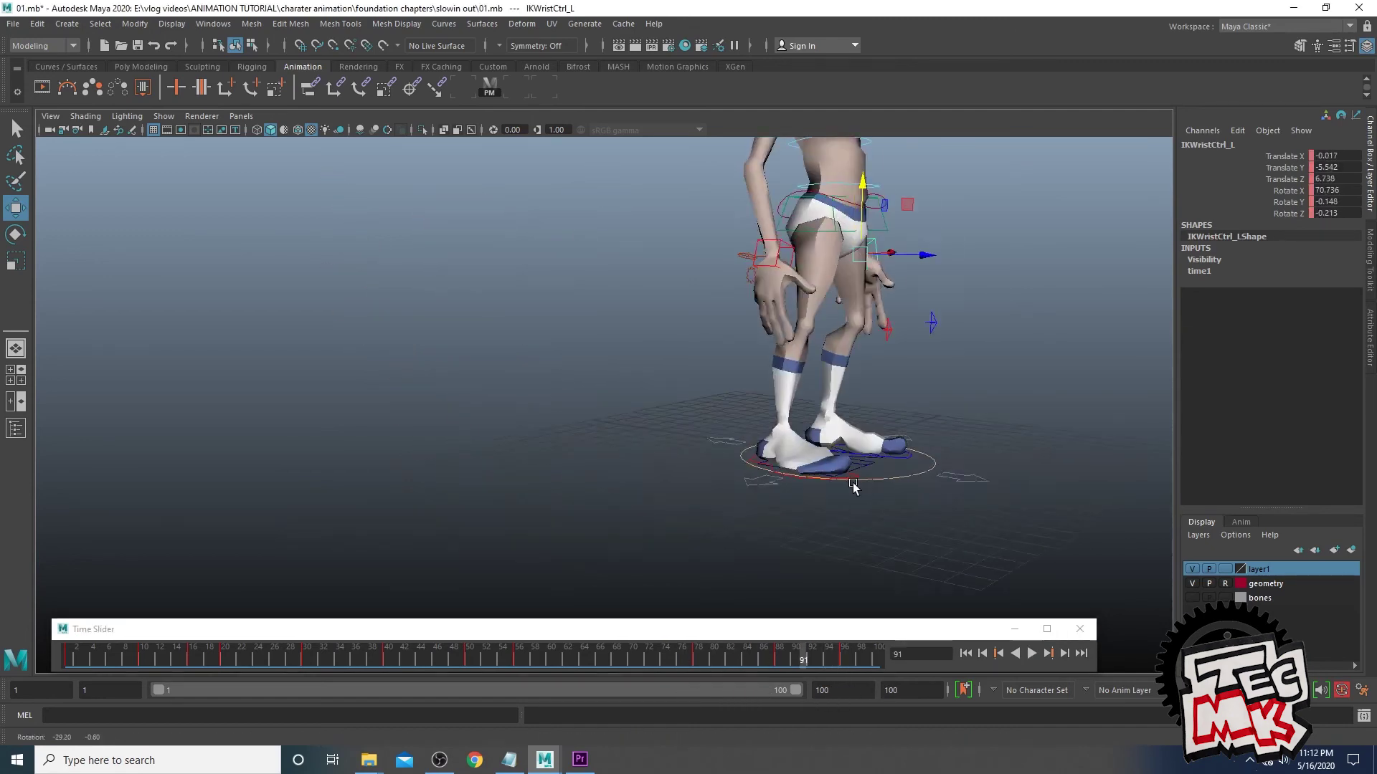
left_click_drag(854, 486, 688, 522, "alt")
middle_click_drag(837, 352, 786, 407, "alt")
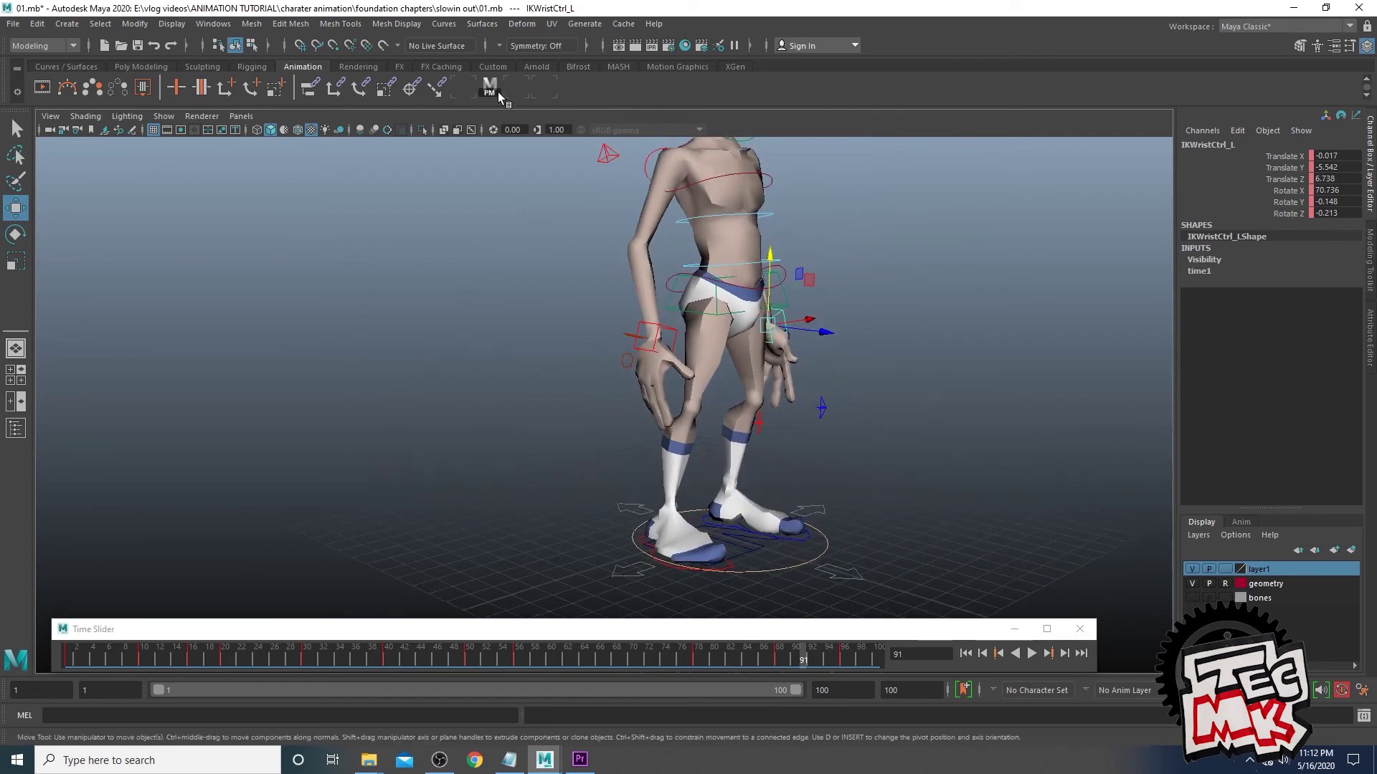
left_click(494, 88)
right_click_drag(847, 454, 699, 572, "alt")
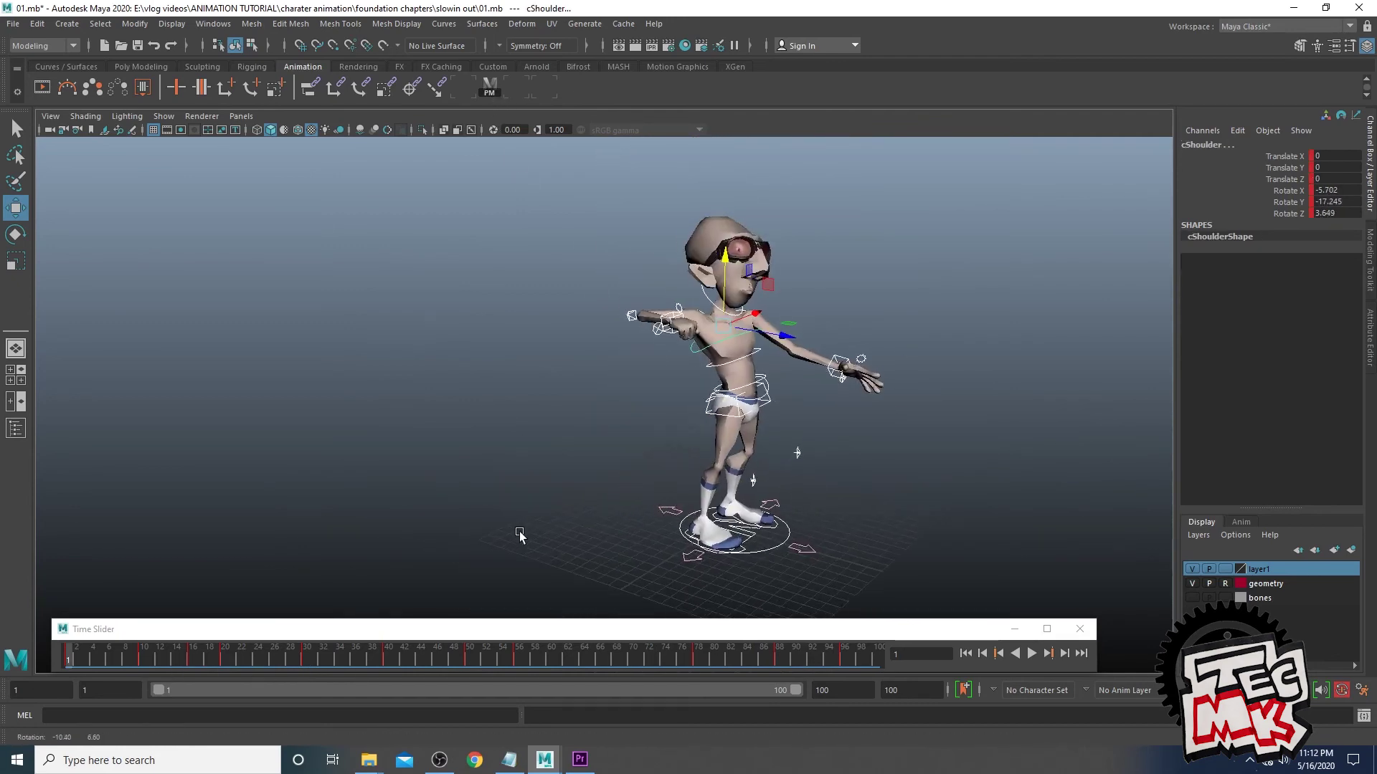
Play the animation from frame 1 and scrub through frames 1 to 20, reviewing the punch and its settle from both sides
left_click_drag(519, 535, 532, 535, "alt")
middle_click_drag(631, 522, 556, 519, "alt")
left_click(69, 659)
key("alt+v")
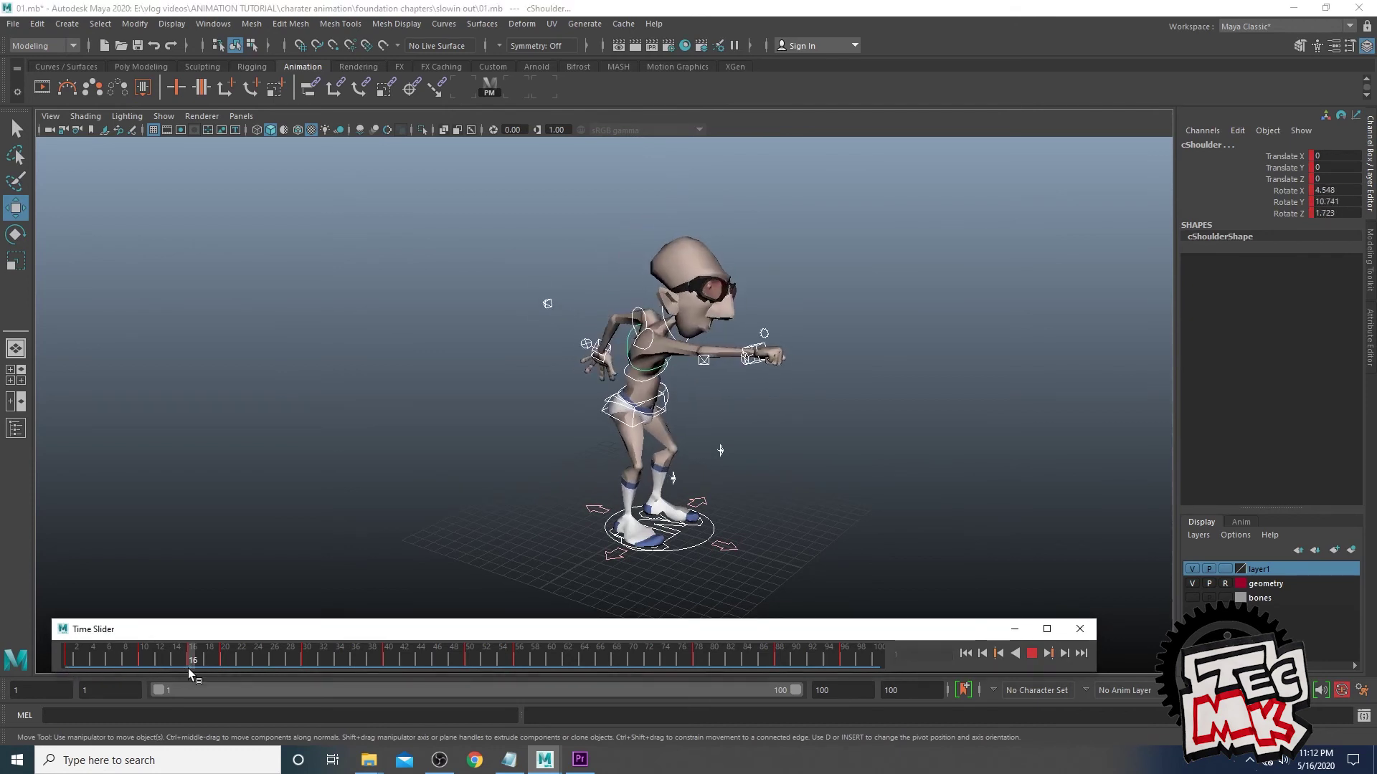
left_click_drag(66, 668, 203, 658)
mouse_move(225, 662)
left_mouse_down()
mouse_move(188, 662)
mouse_move(215, 661)
left_mouse_up()
middle_click_drag(586, 442, 654, 479, "alt")
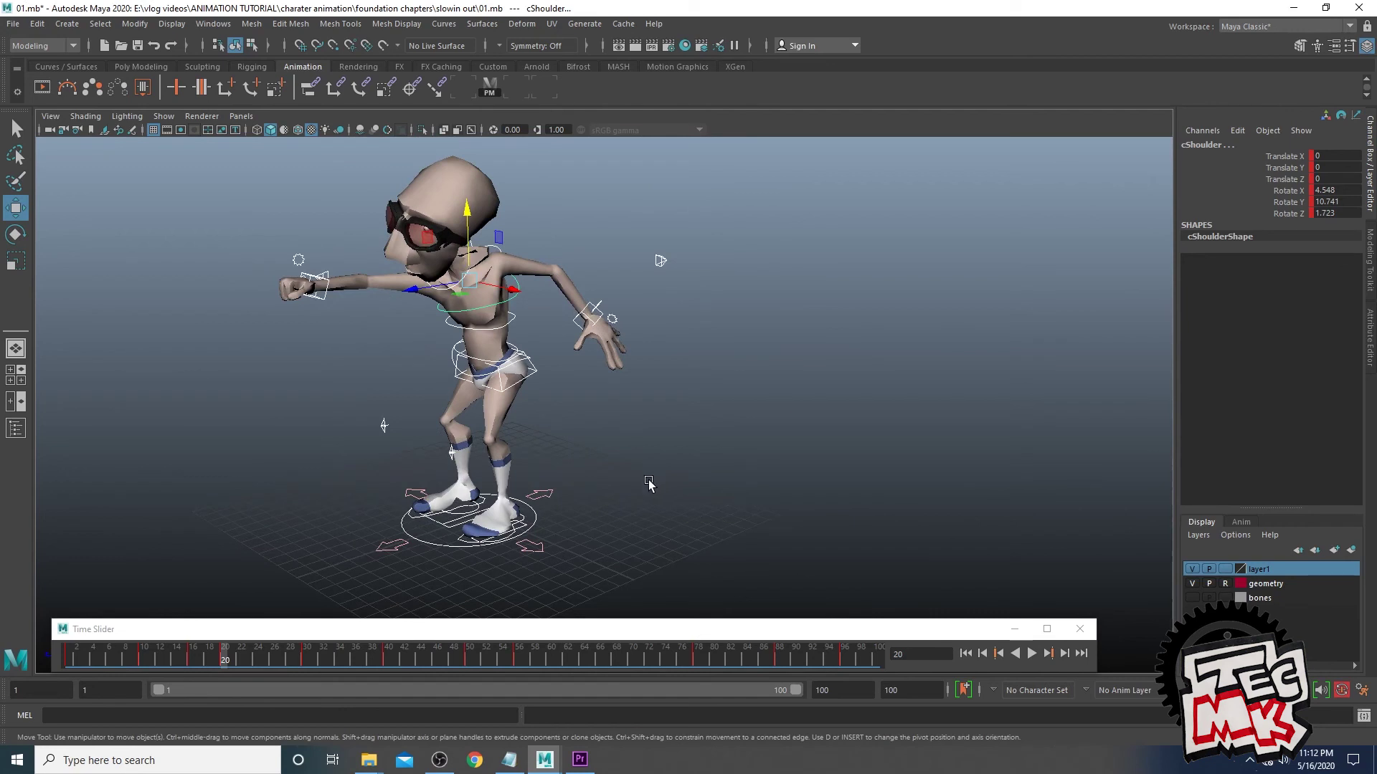
middle_click_drag(588, 485, 710, 495, "alt")
right_click_drag(710, 495, 753, 503, "alt")
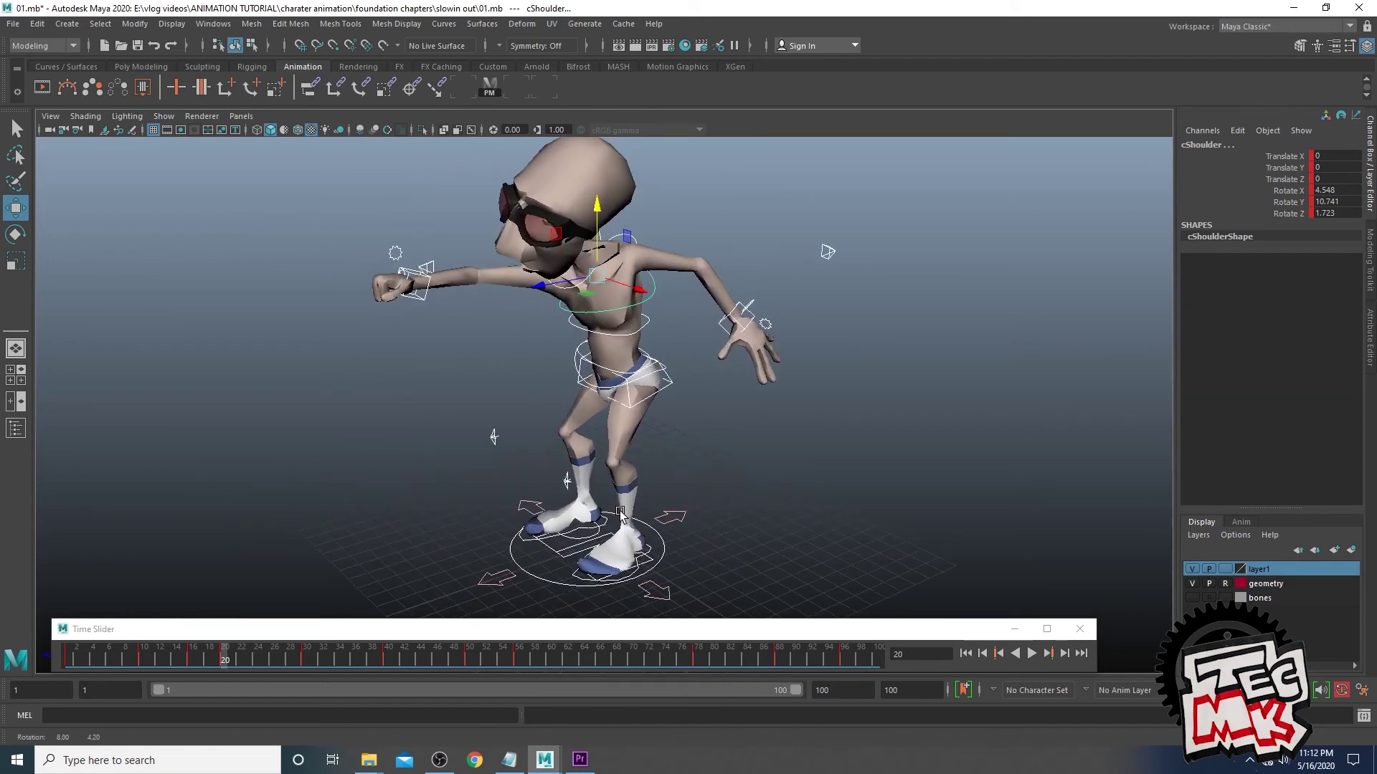
left_click_drag(71, 657, 190, 663)
left_click_drag(717, 458, 386, 604, "alt")
Try deleting all controls' key at frame 16, and review the punch's settle between frames 16 and 20
mouse_move(192, 664)
left_mouse_down()
mouse_move(224, 660)
mouse_move(191, 661)
left_mouse_up()
right_click(191, 662)
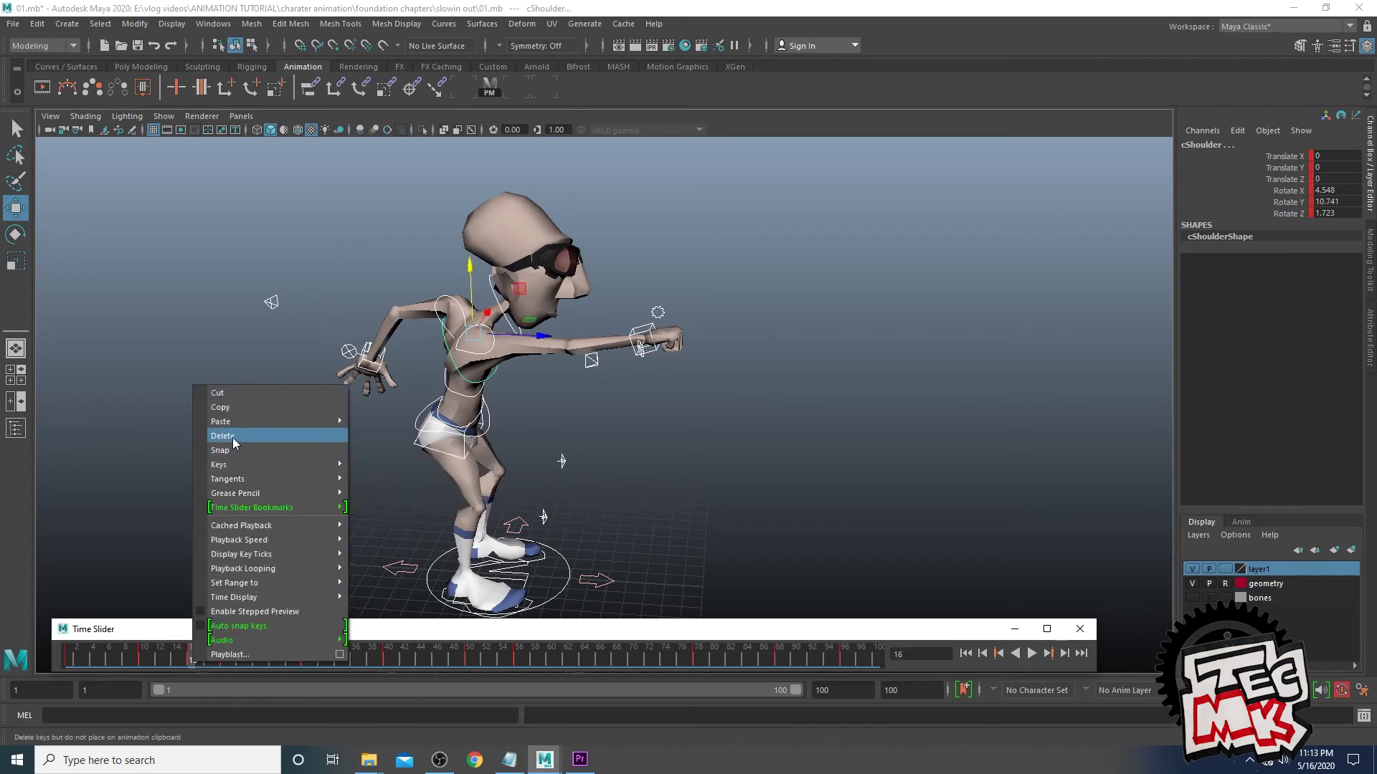
left_click(234, 436)
left_click(208, 663)
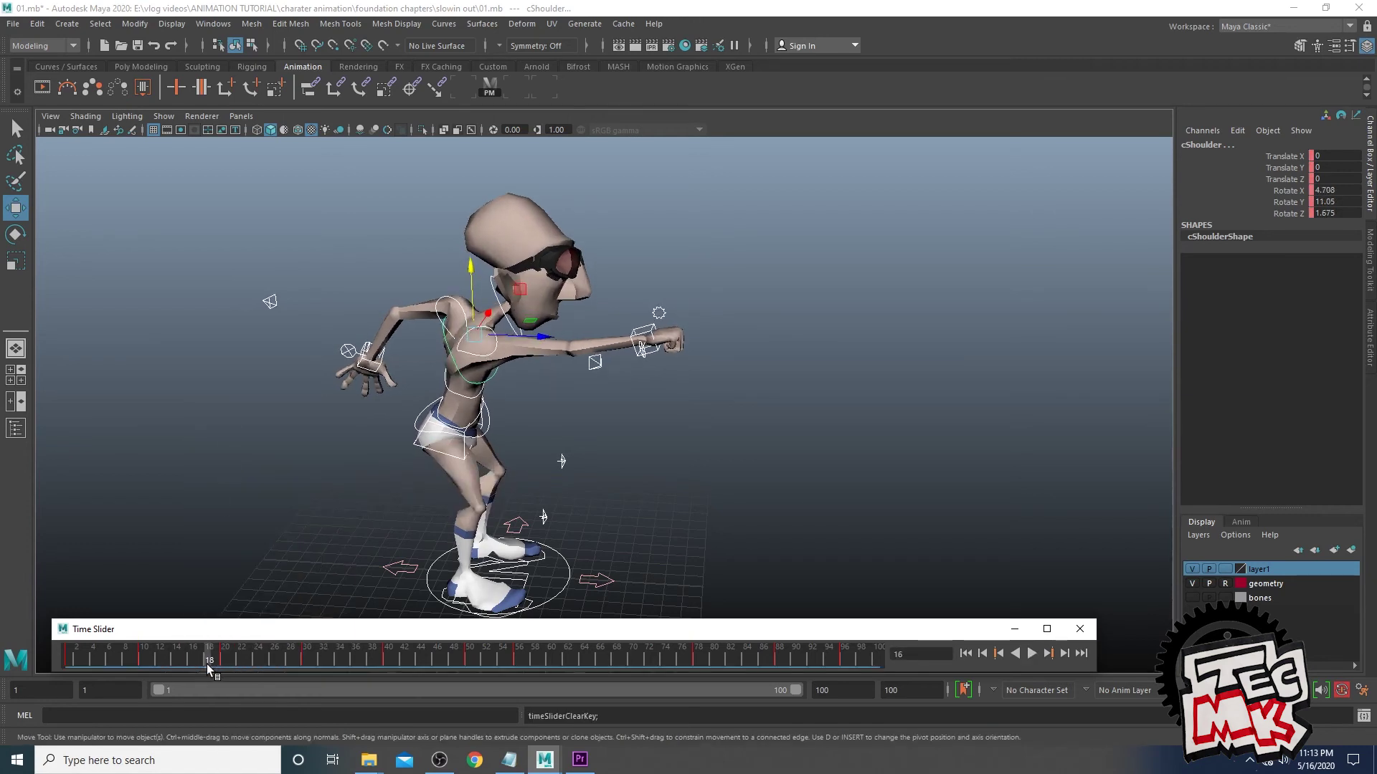
left_click_drag(206, 663, 191, 663)
key("alt+v")
left_click_drag(219, 659, 193, 666)
scroll(694, 459, "up", 3)
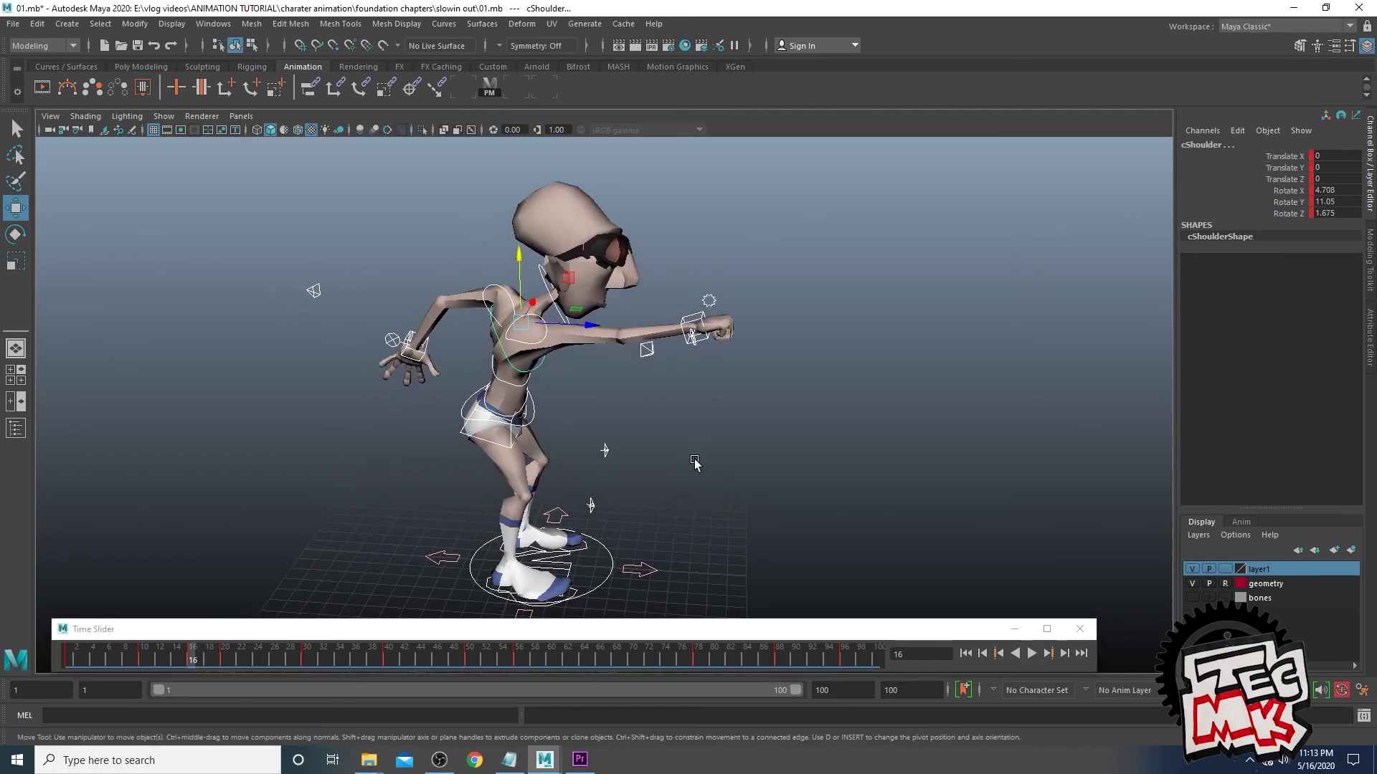
scroll(724, 463, "up", 3)
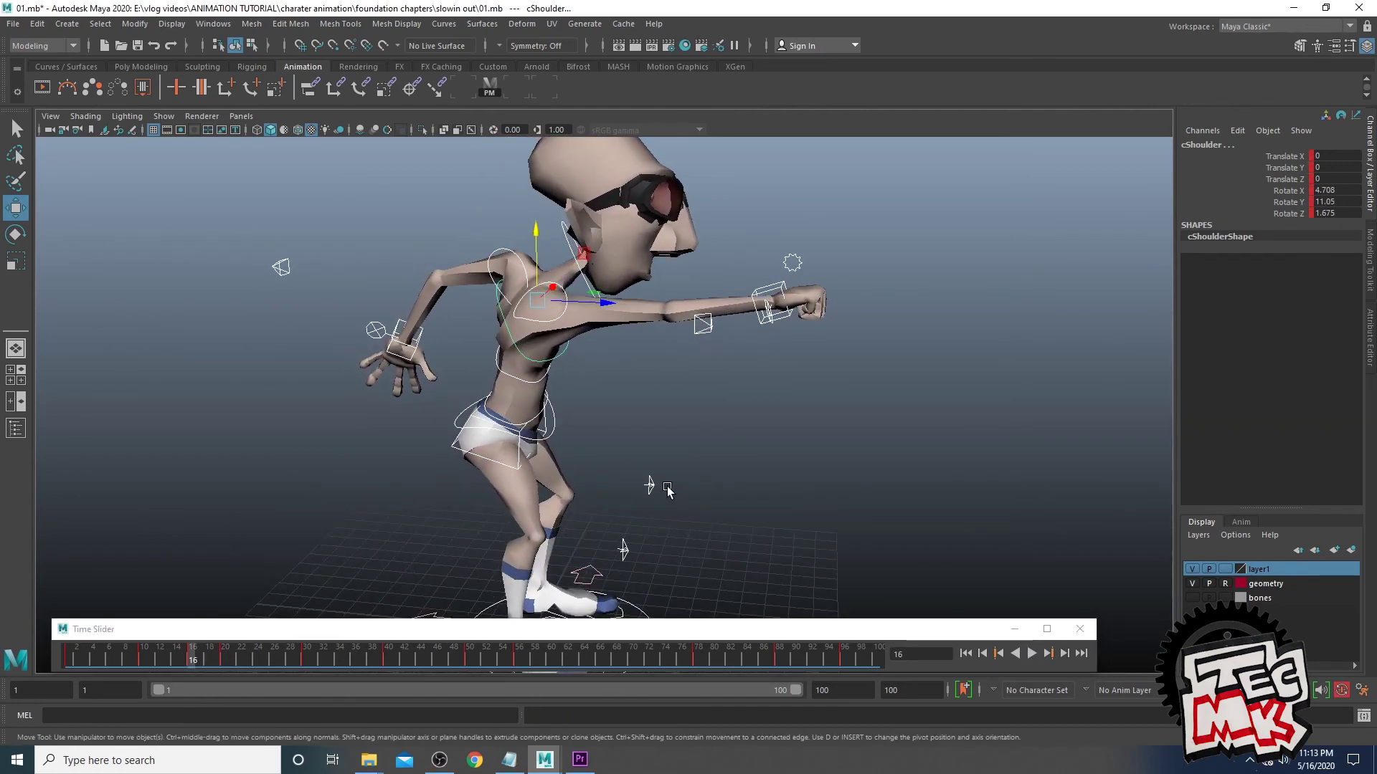
scroll(670, 491, "up", 2)
mouse_move(193, 659)
left_mouse_down()
mouse_move(230, 662)
mouse_move(171, 665)
mouse_move(225, 663)
mouse_move(191, 665)
left_mouse_up()
Undo the deletion of the frame 16 key on all controls
key("ctrl+z")
key("ctrl+z")
key("ctrl+z")
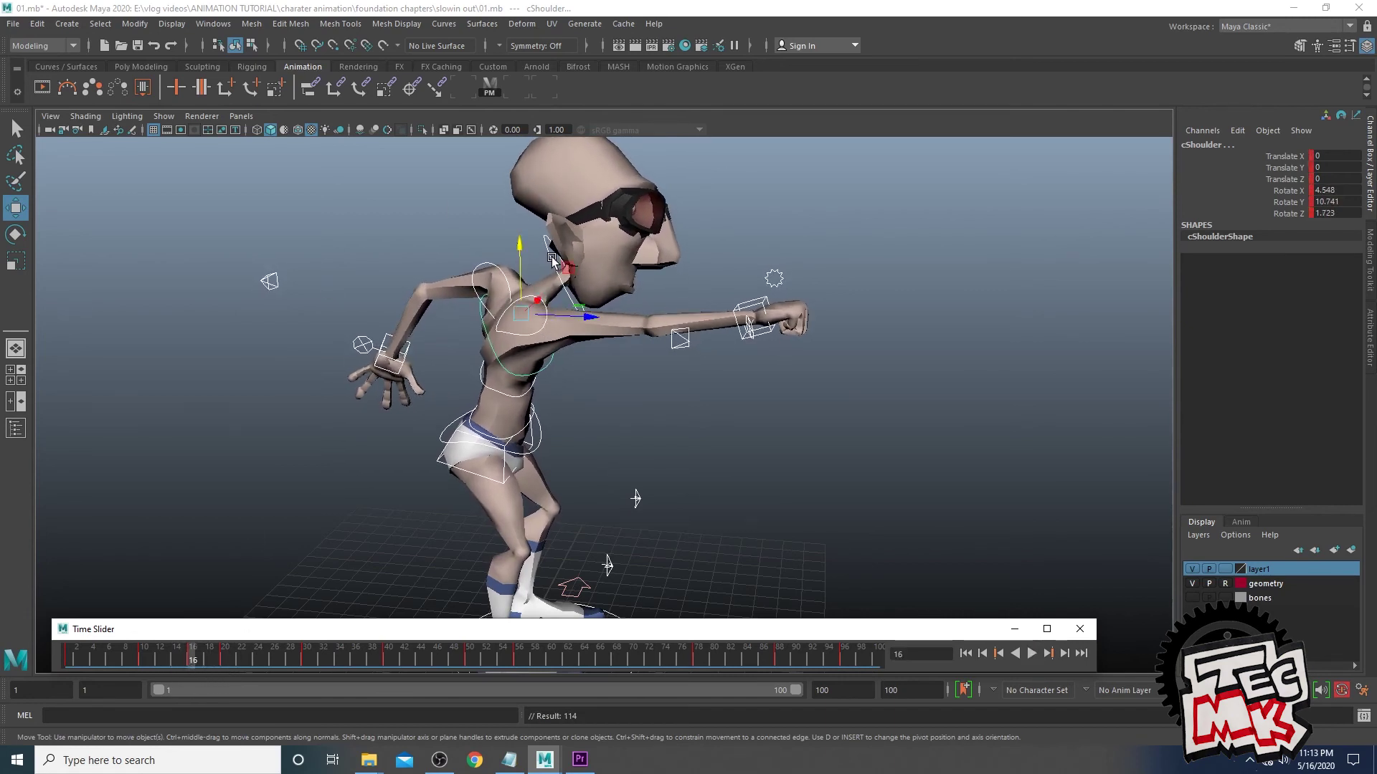
Open the centre-of-gravity control's animation curves and examine the Translate Y keys at frames 1, 10, 16 and 20
left_click(501, 473)
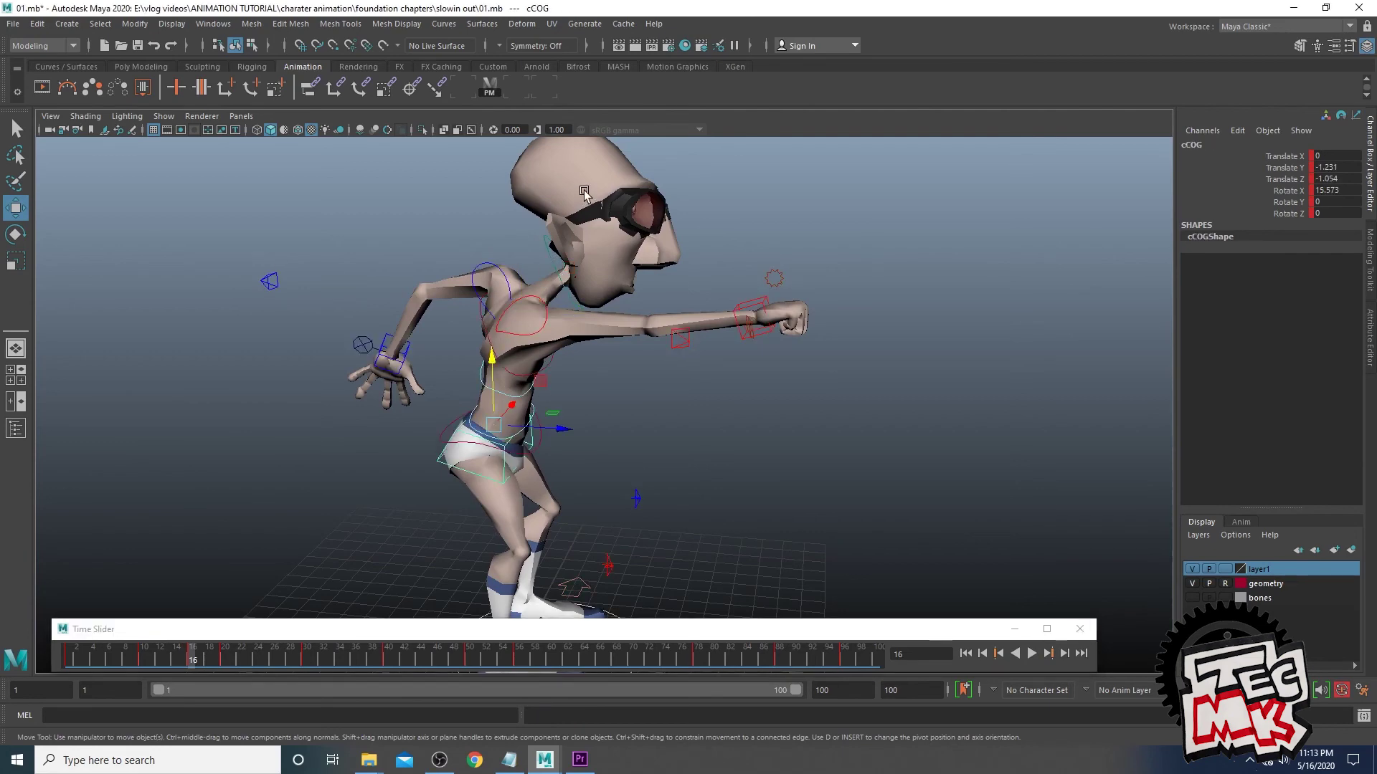
left_click(514, 87)
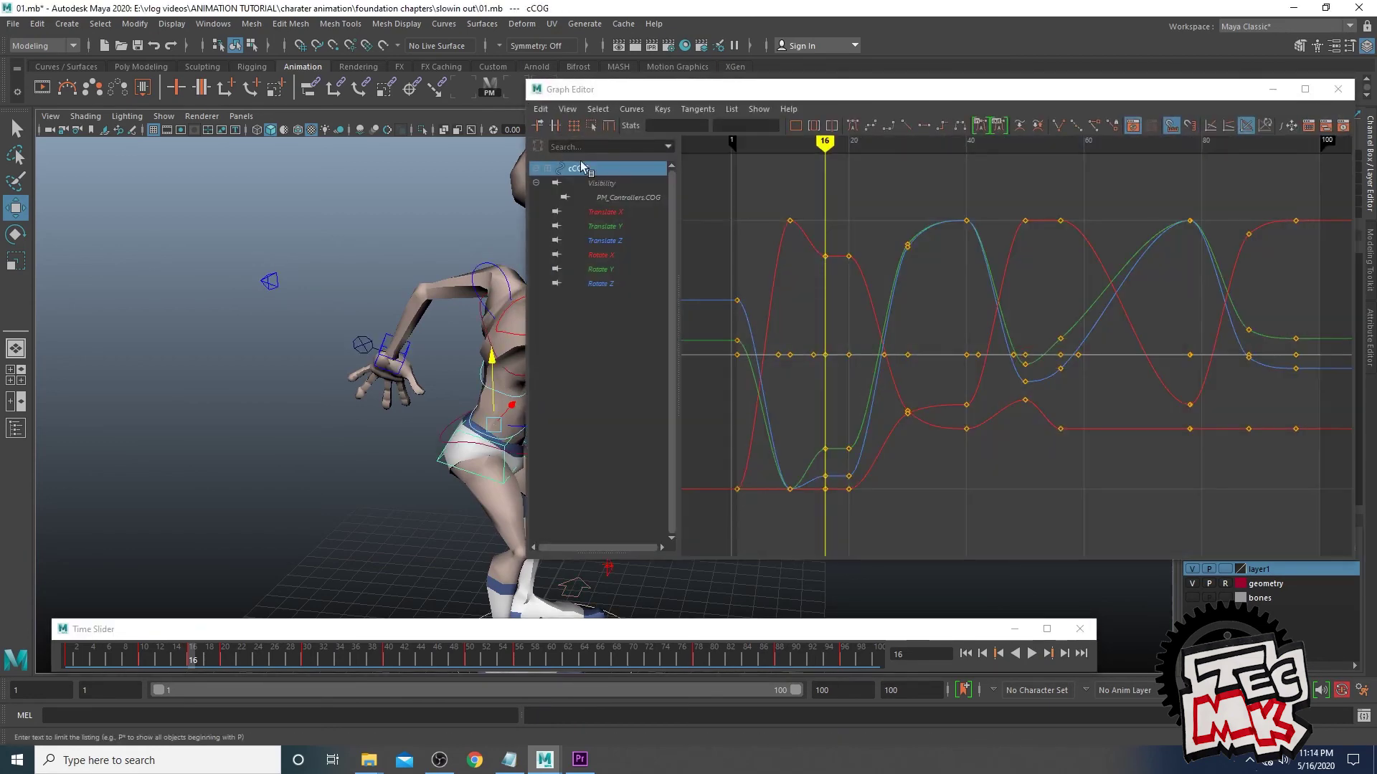
left_click(607, 226)
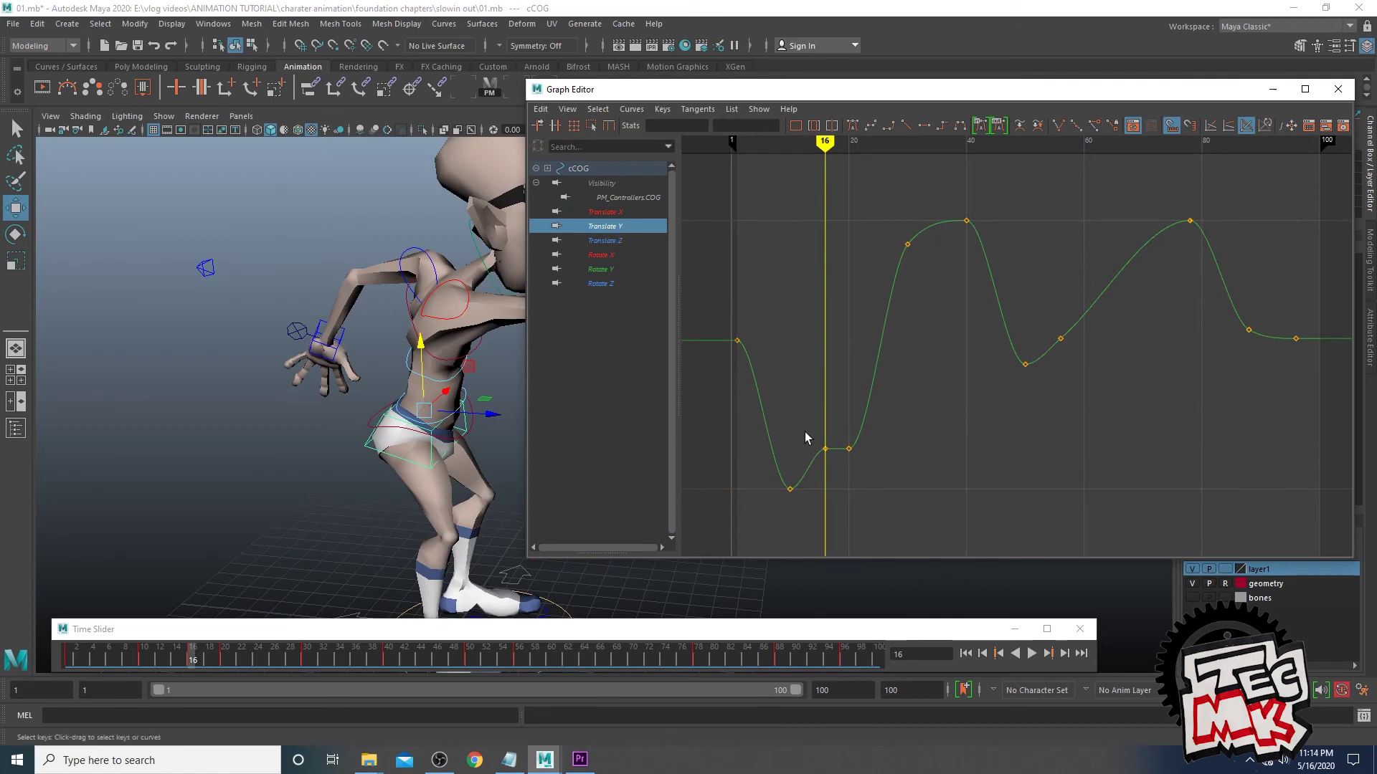
mouse_move(200, 666)
left_mouse_down()
mouse_move(217, 666)
mouse_move(194, 667)
left_mouse_up()
left_click_drag(756, 465, 797, 500)
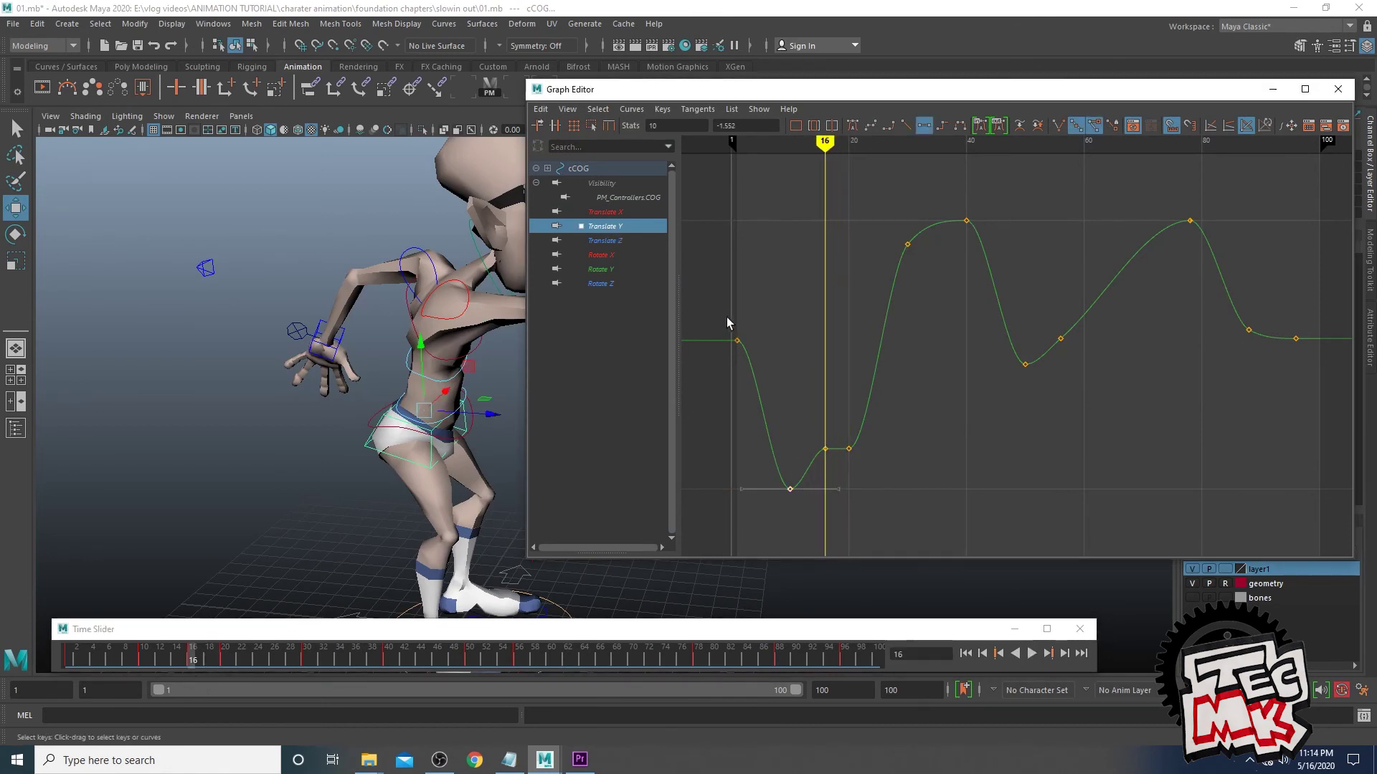
left_click_drag(67, 659, 145, 659)
left_click_drag(768, 465, 815, 511)
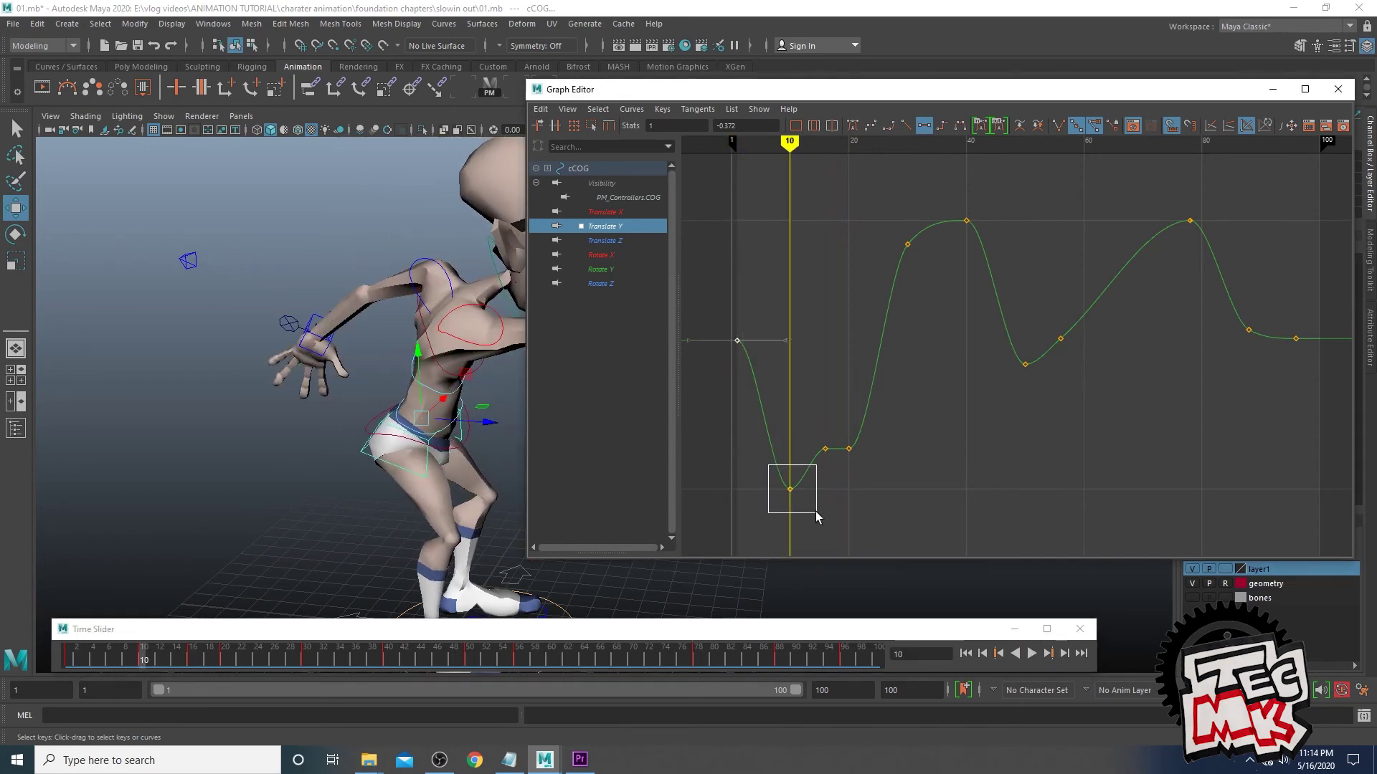
left_click_drag(185, 659, 192, 663)
left_click(825, 449)
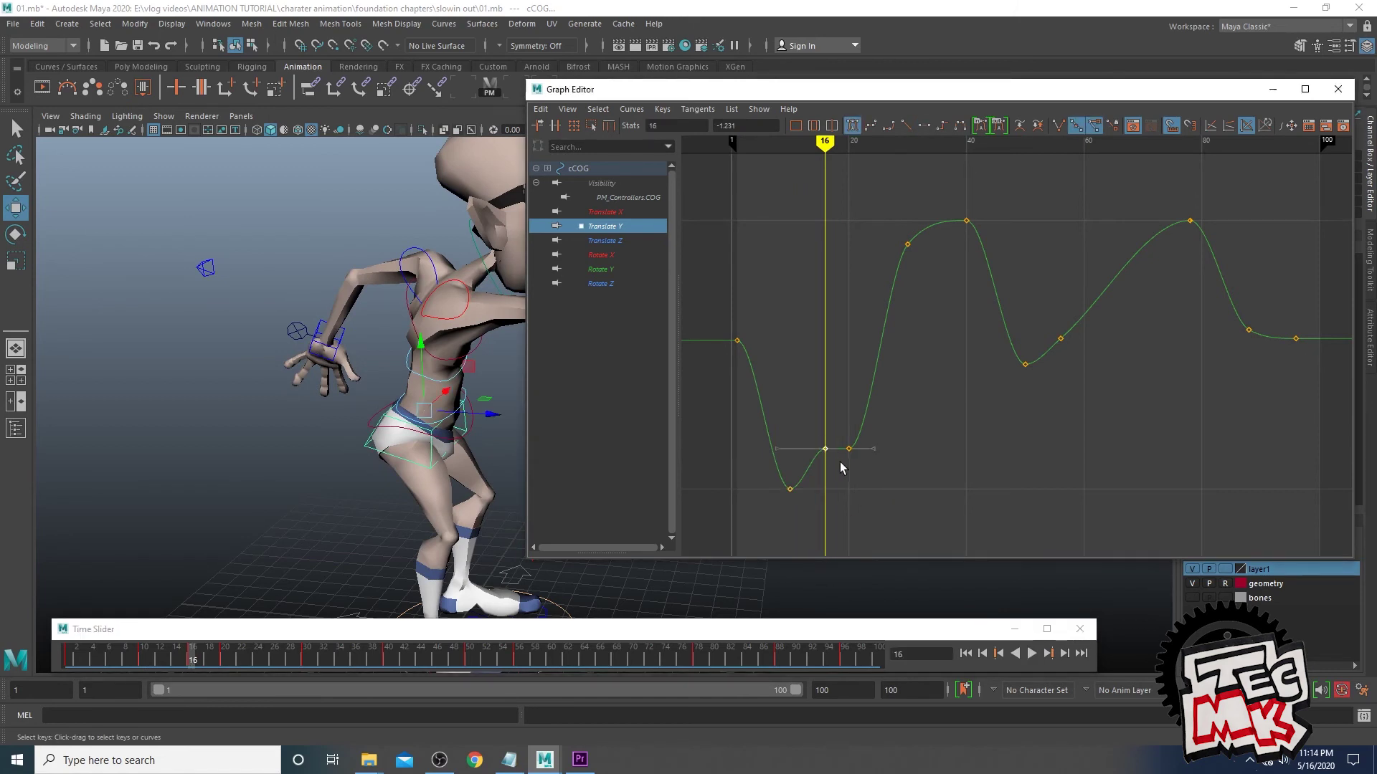
left_click_drag(863, 477, 865, 479)
left_click_drag(806, 432, 868, 481)
left_click(866, 481)
Lower the frame 16 key on the centre-of-gravity control's Translate Y curve slightly below the frame 20 key
left_click_drag(836, 432, 869, 466)
key("f")
middle_click_drag(935, 515, 987, 449, "alt")
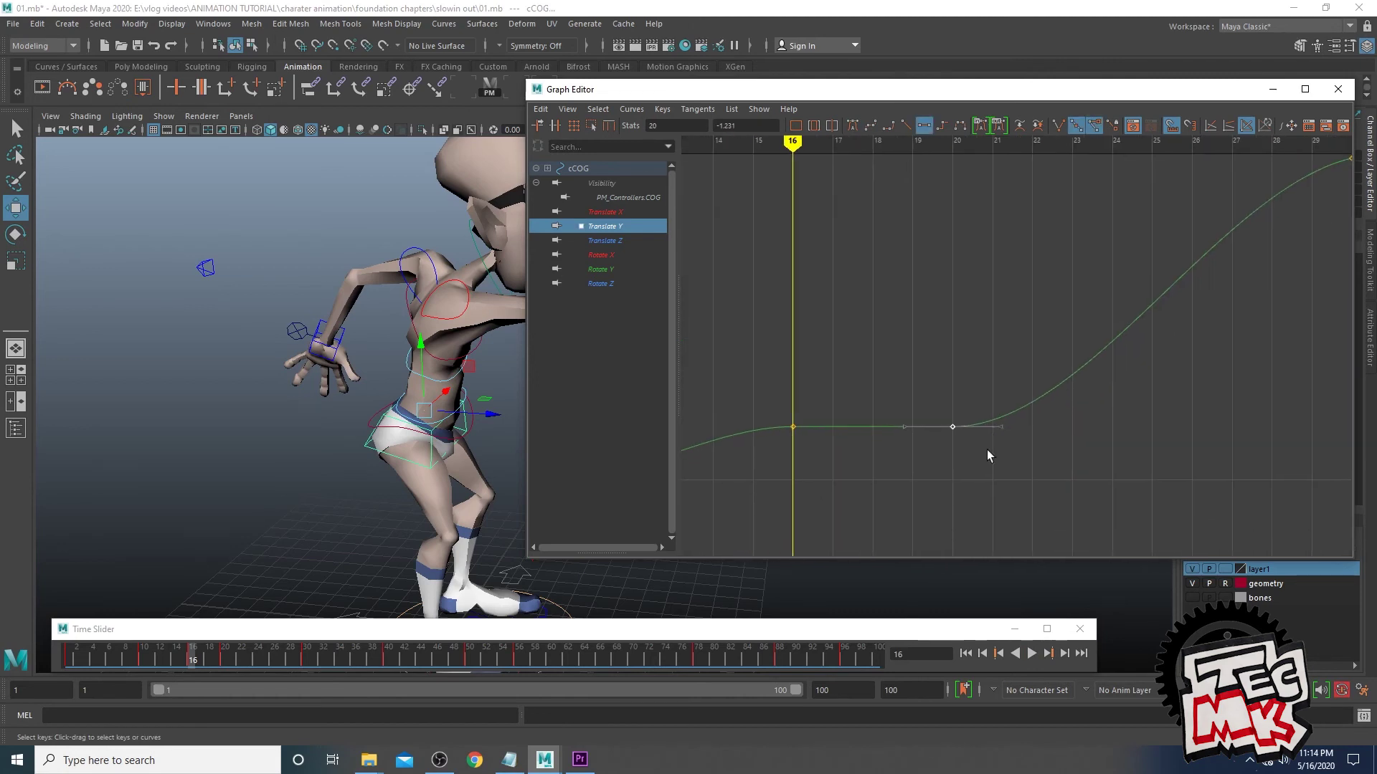
left_click_drag(758, 412, 805, 462)
left_click_drag(929, 403, 976, 468)
left_click_drag(788, 439, 796, 442)
left_click_drag(954, 89, 1043, 61)
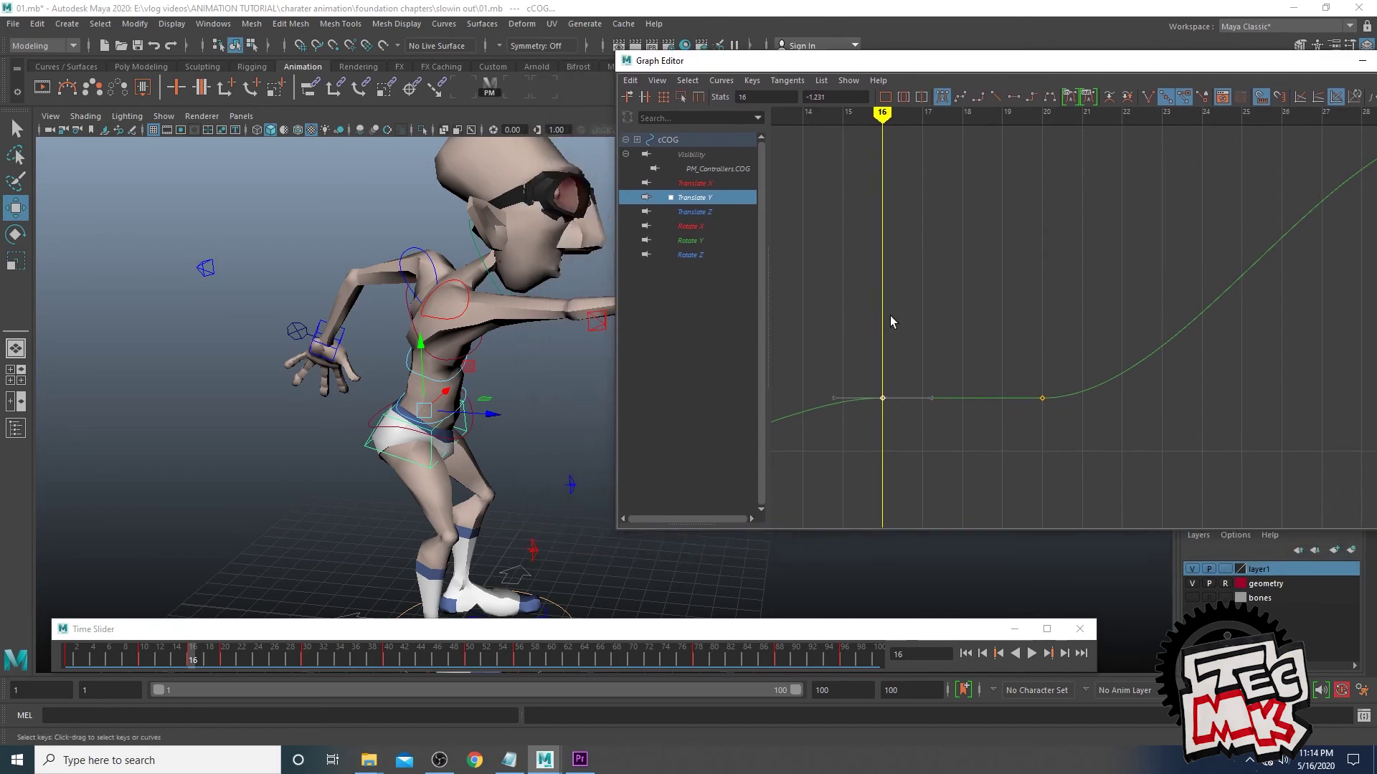
middle_click_drag(879, 409, 880, 415, "shift")
left_click(857, 502)
key("a")
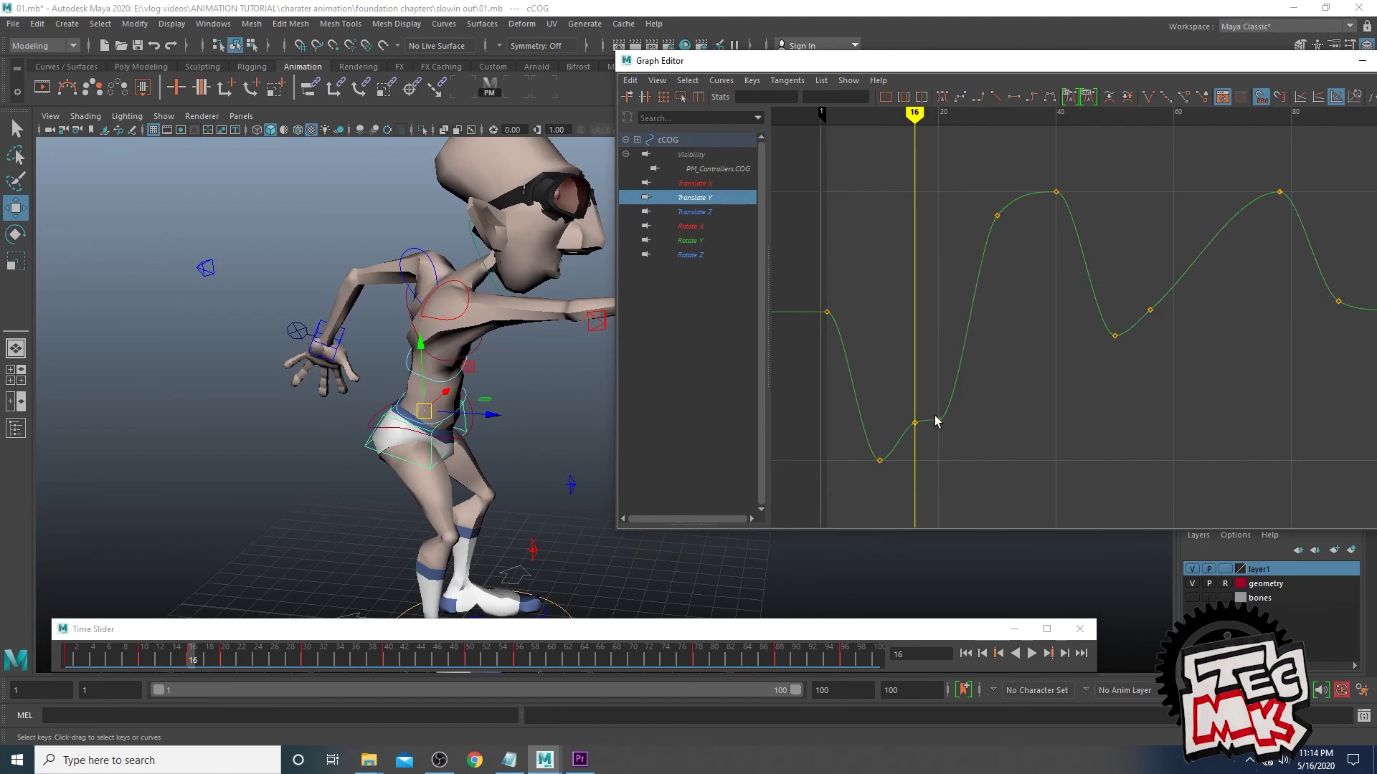
Scrub between frames 16 and 20 to review the hips' vertical settle up close
left_click_drag(190, 645, 217, 676)
key("f")
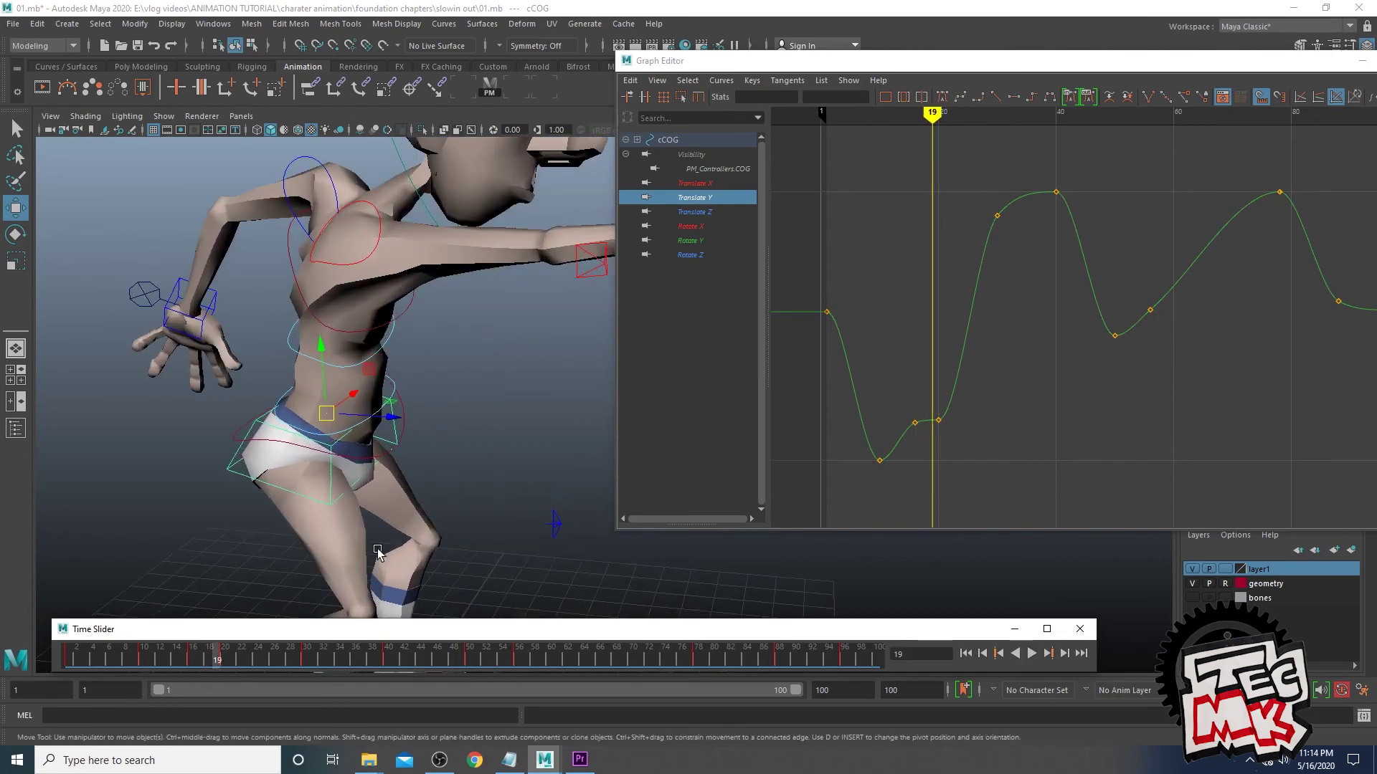
left_click_drag(192, 654, 225, 667)
scroll(362, 515, "down", 2)
middle_click_drag(491, 381, 425, 428, "alt")
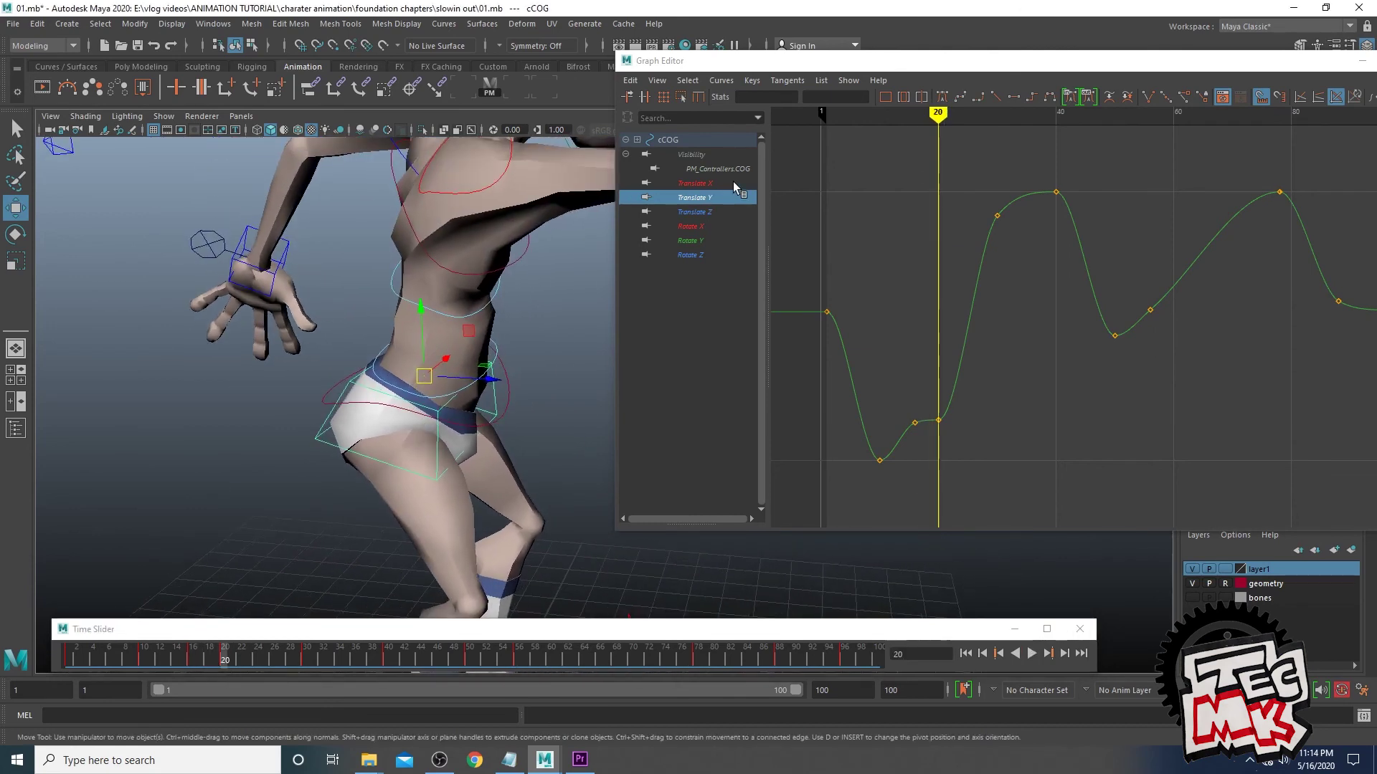
Lower the frame 16 key on the centre-of-gravity control's Translate Z curve to about -1.069
left_click(693, 211)
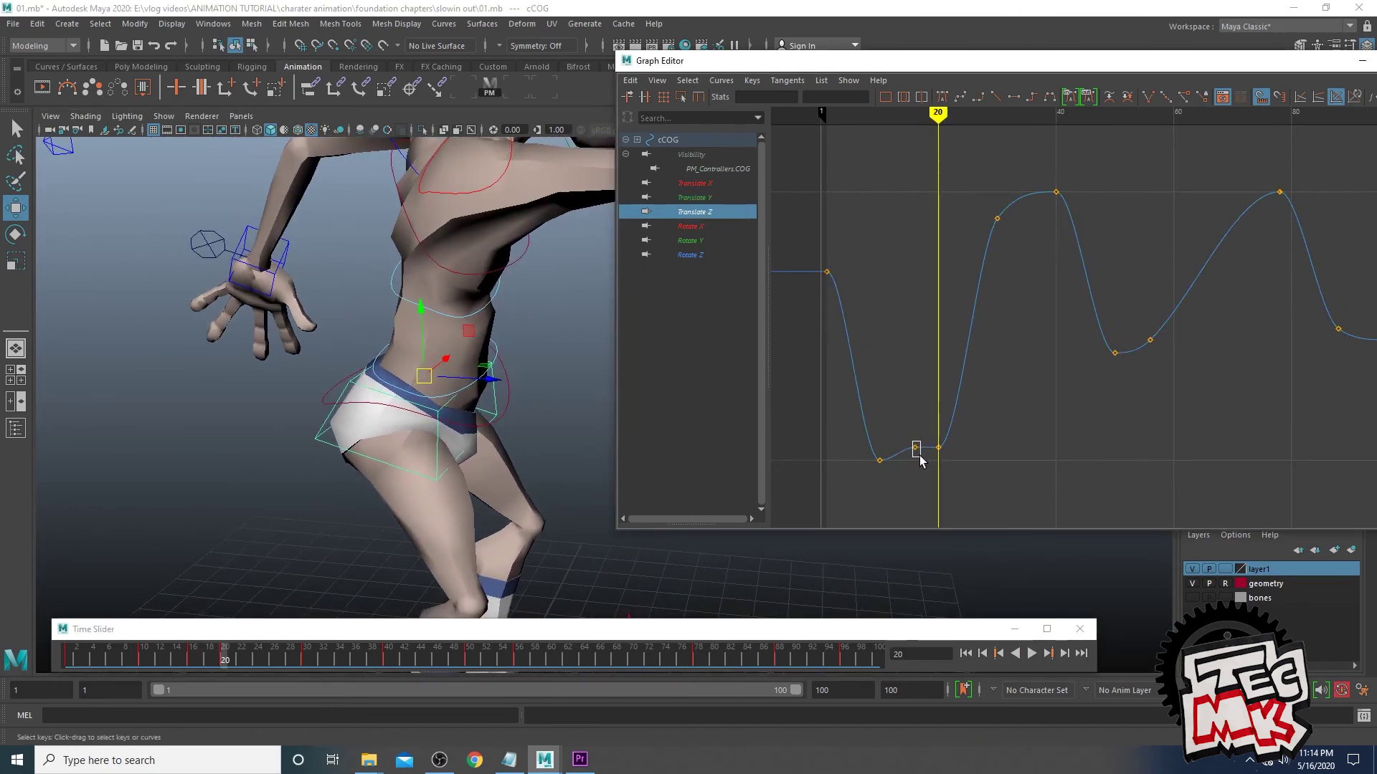
left_click_drag(922, 461, 922, 461)
key("f")
middle_click_drag(1156, 185, 1156, 224)
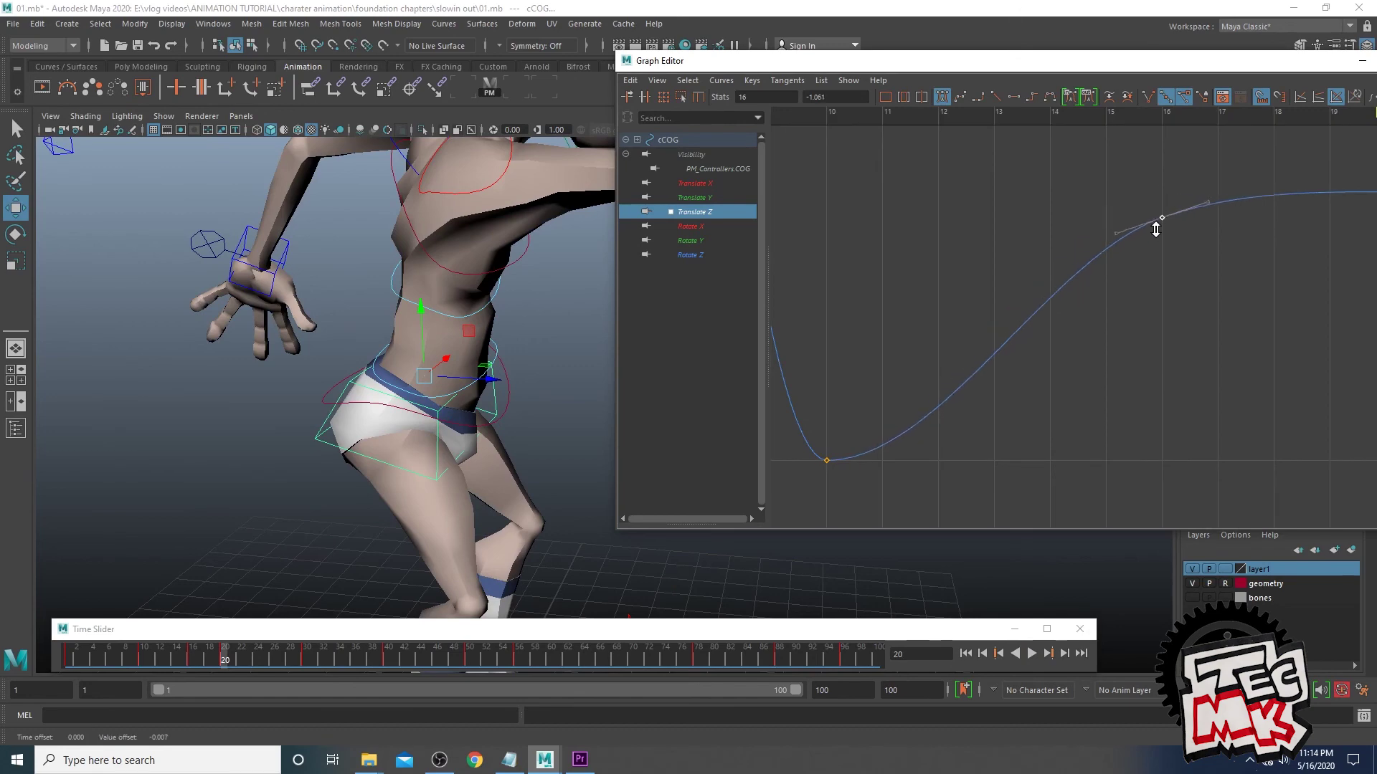
left_click_drag(1218, 66, 996, 56)
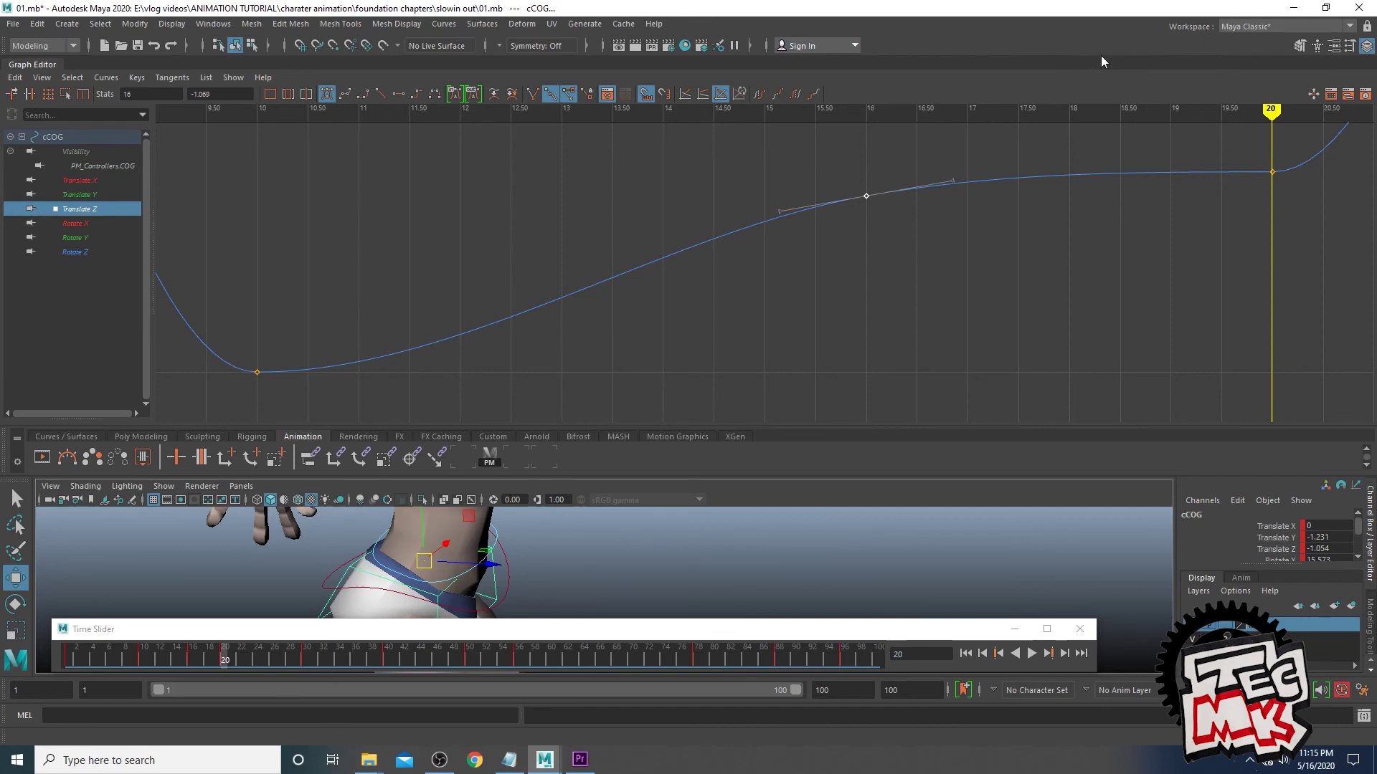
left_click_drag(1109, 14, 1092, 89)
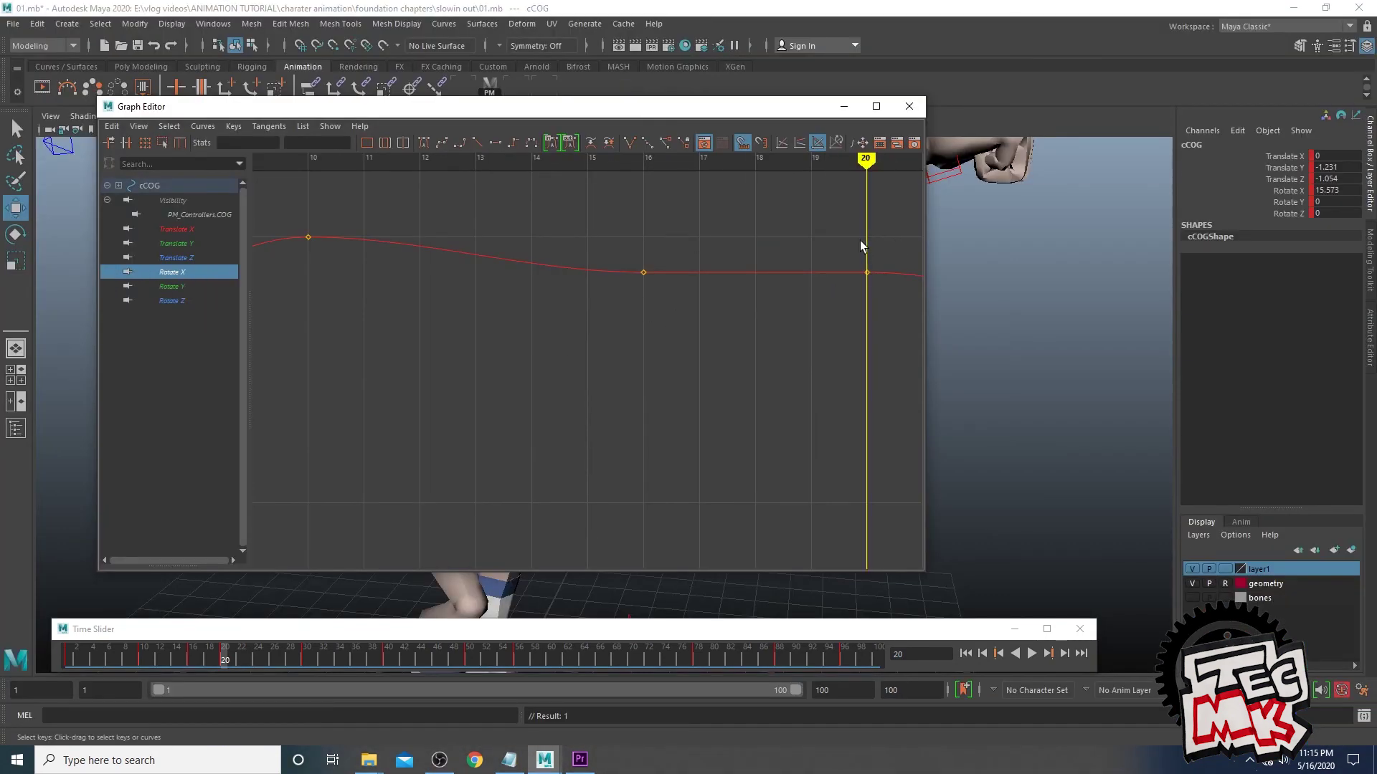
Raise the frame 16 key on the centre-of-gravity control's Rotate X curve to about 15.8, and check its Rotate Z curve
left_click(867, 273)
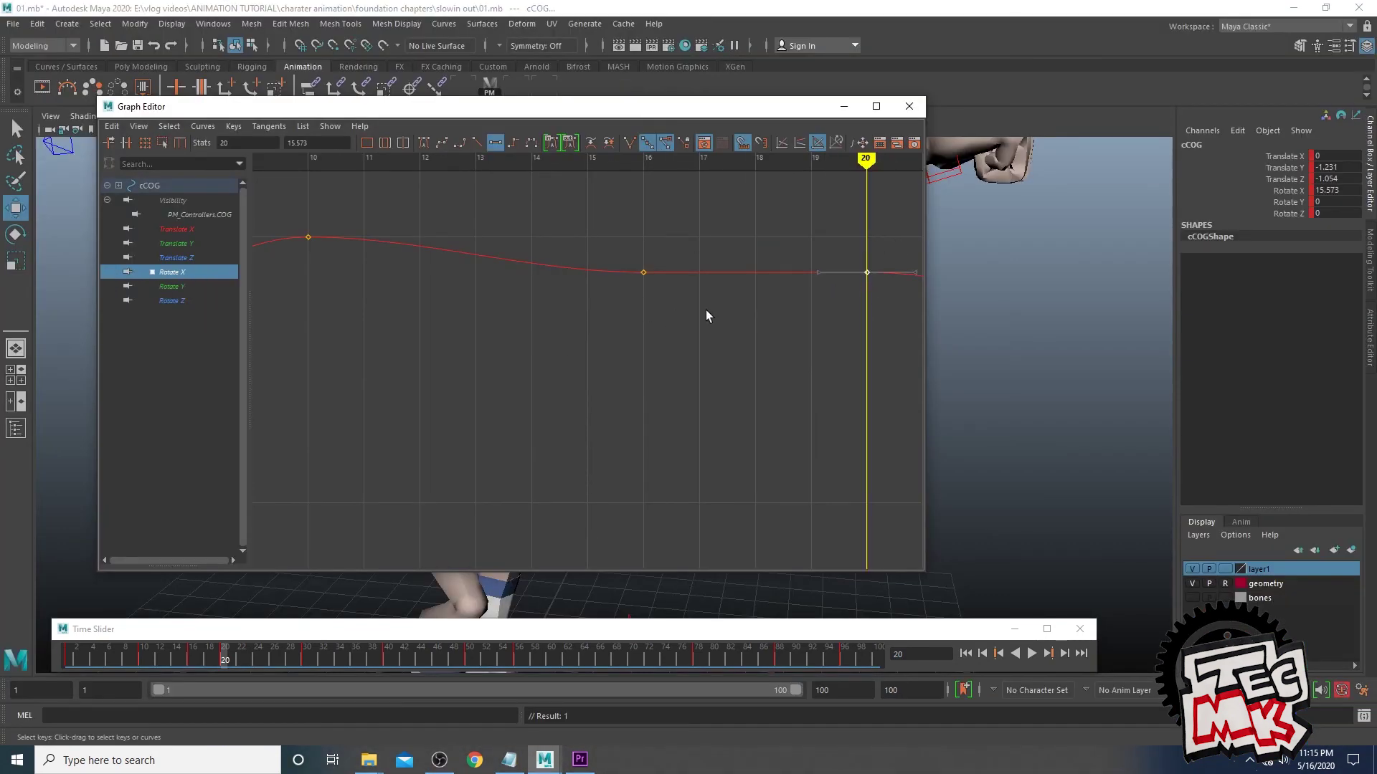
left_click_drag(642, 282, 643, 279)
key("f")
left_click_drag(818, 452, 879, 512)
key("f")
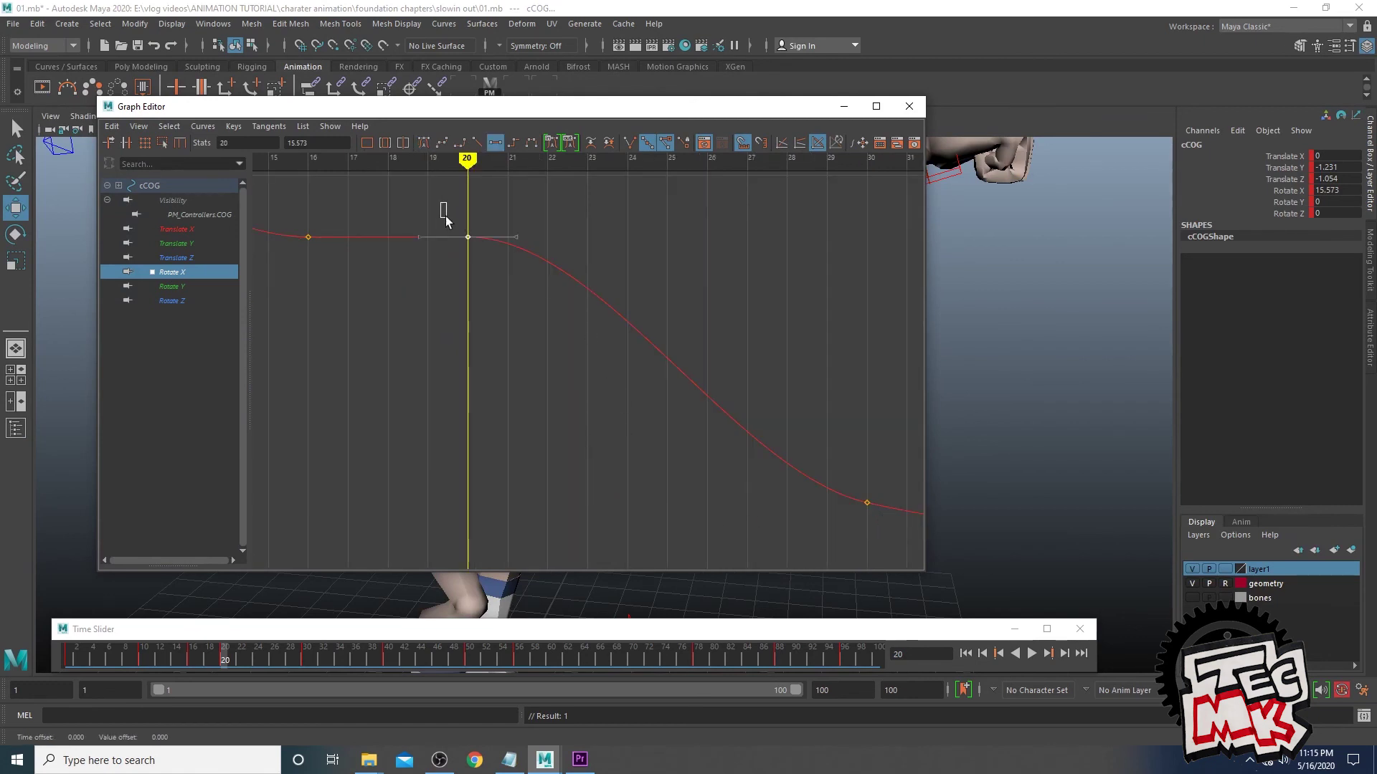
left_click_drag(291, 222, 307, 255)
middle_click_drag(303, 255, 303, 249, "shift")
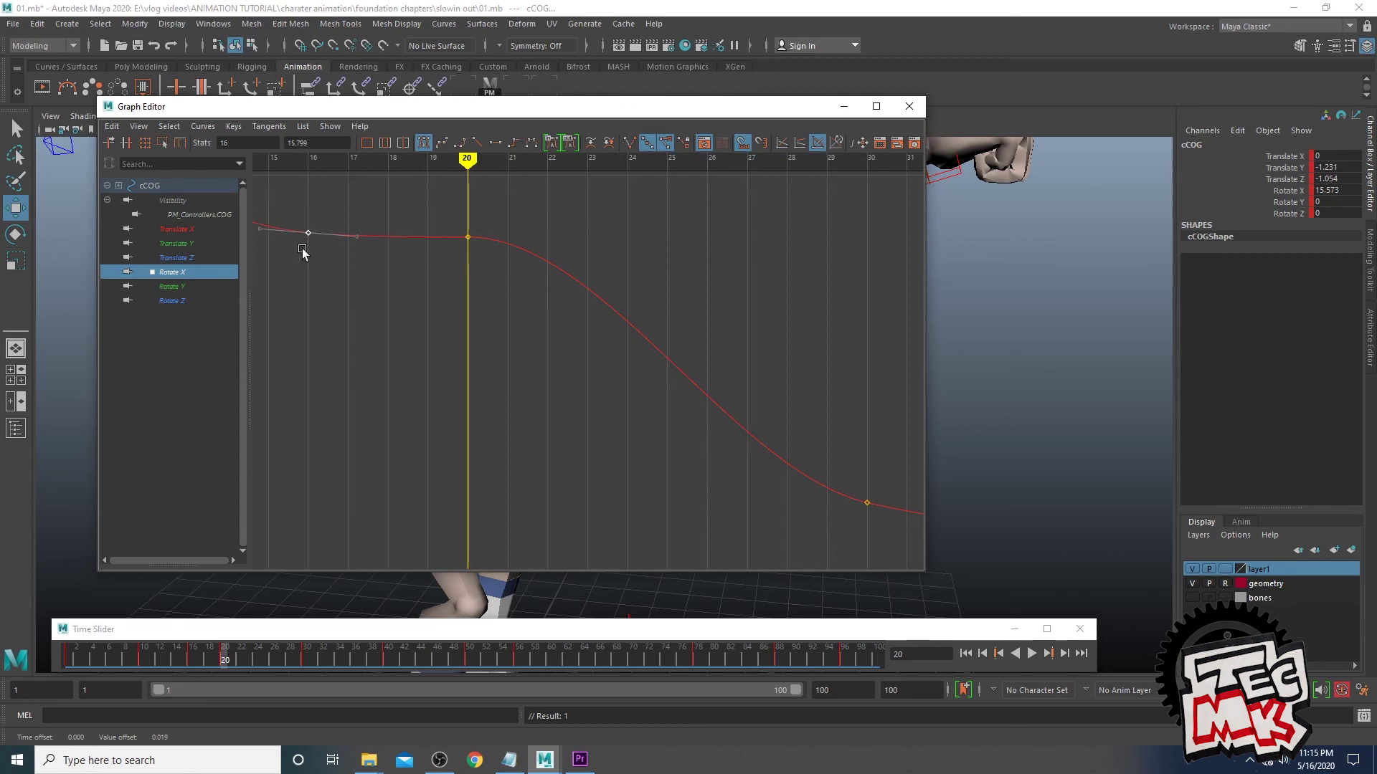
left_click_drag(484, 114, 765, 84)
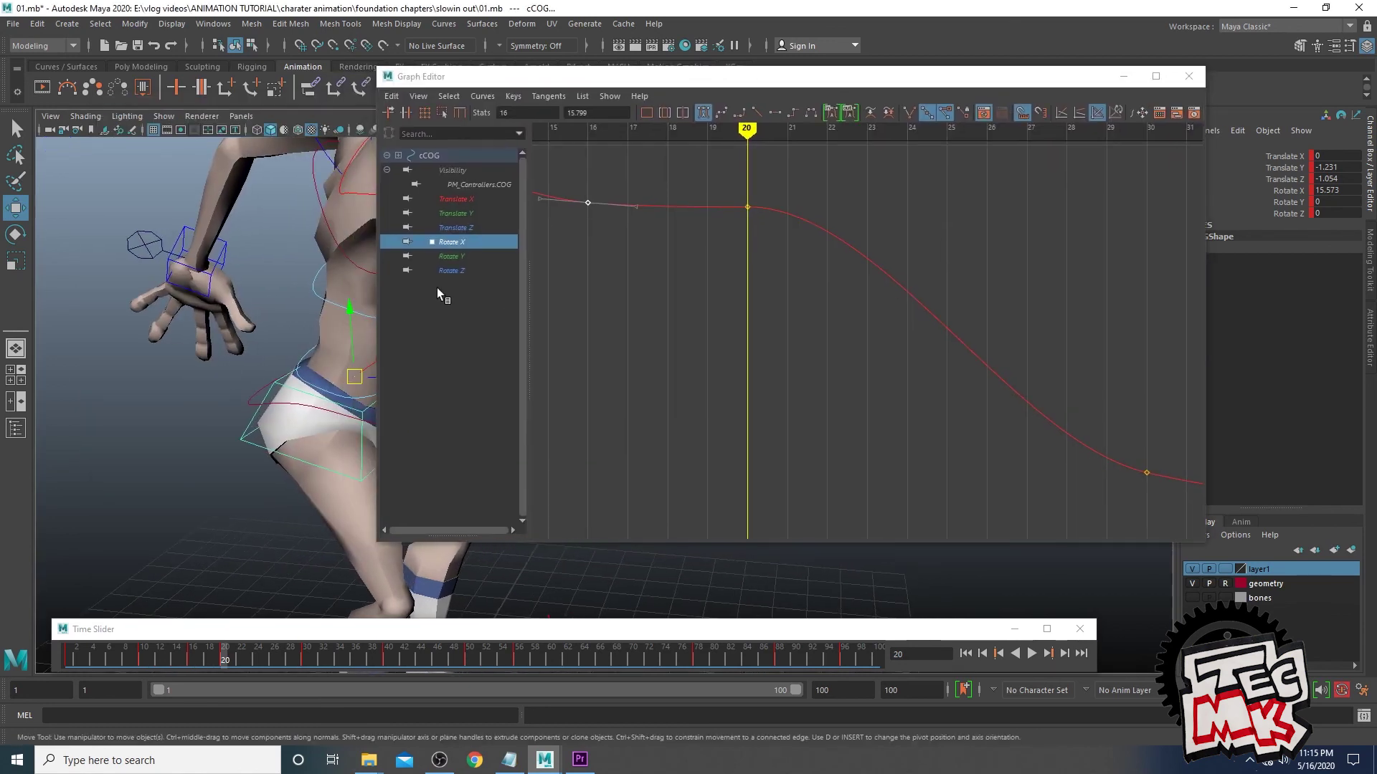
left_click(452, 270)
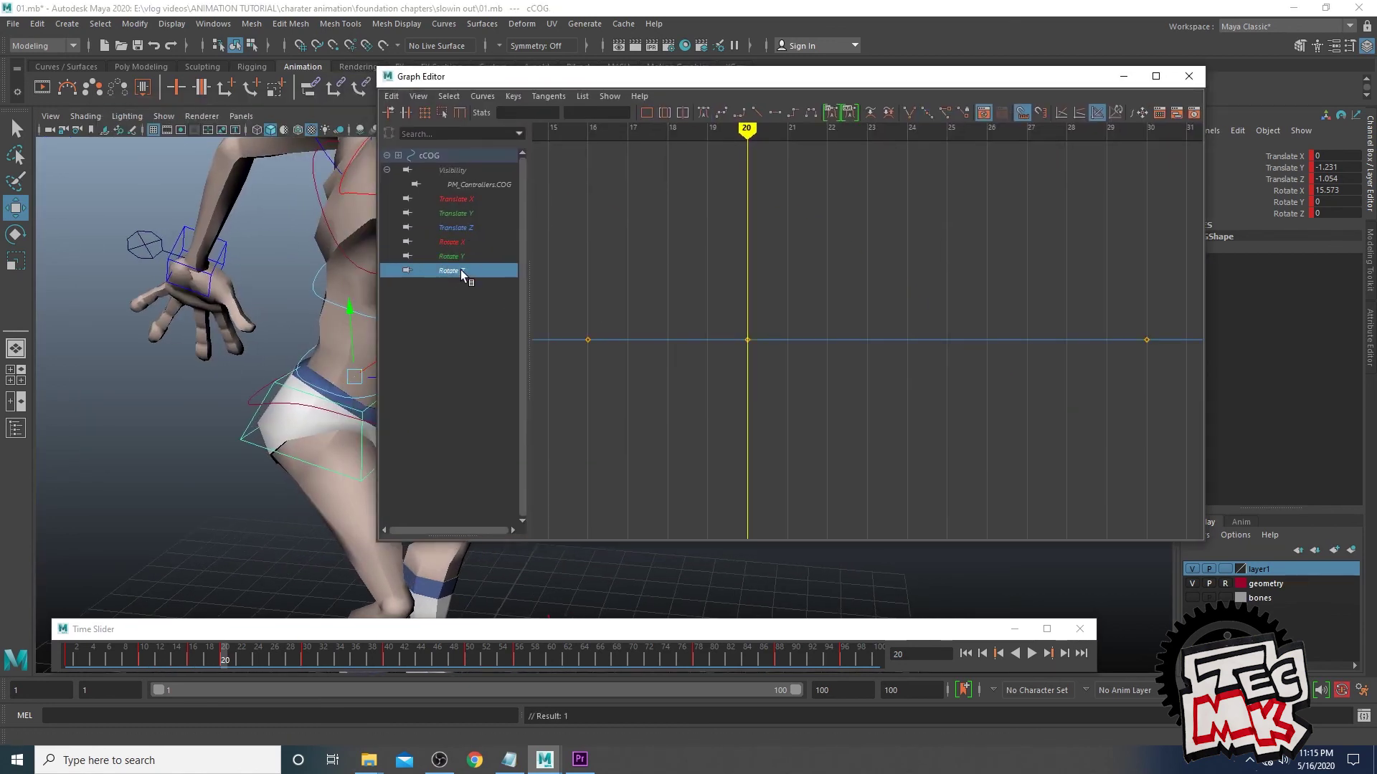
Raise the neck control's Rotate X key at frame 16 to about 13.73
left_click_drag(1076, 76, 1310, 119)
right_click_drag(492, 463, 412, 398, "alt")
left_click(345, 320)
left_click_drag(215, 667, 193, 669)
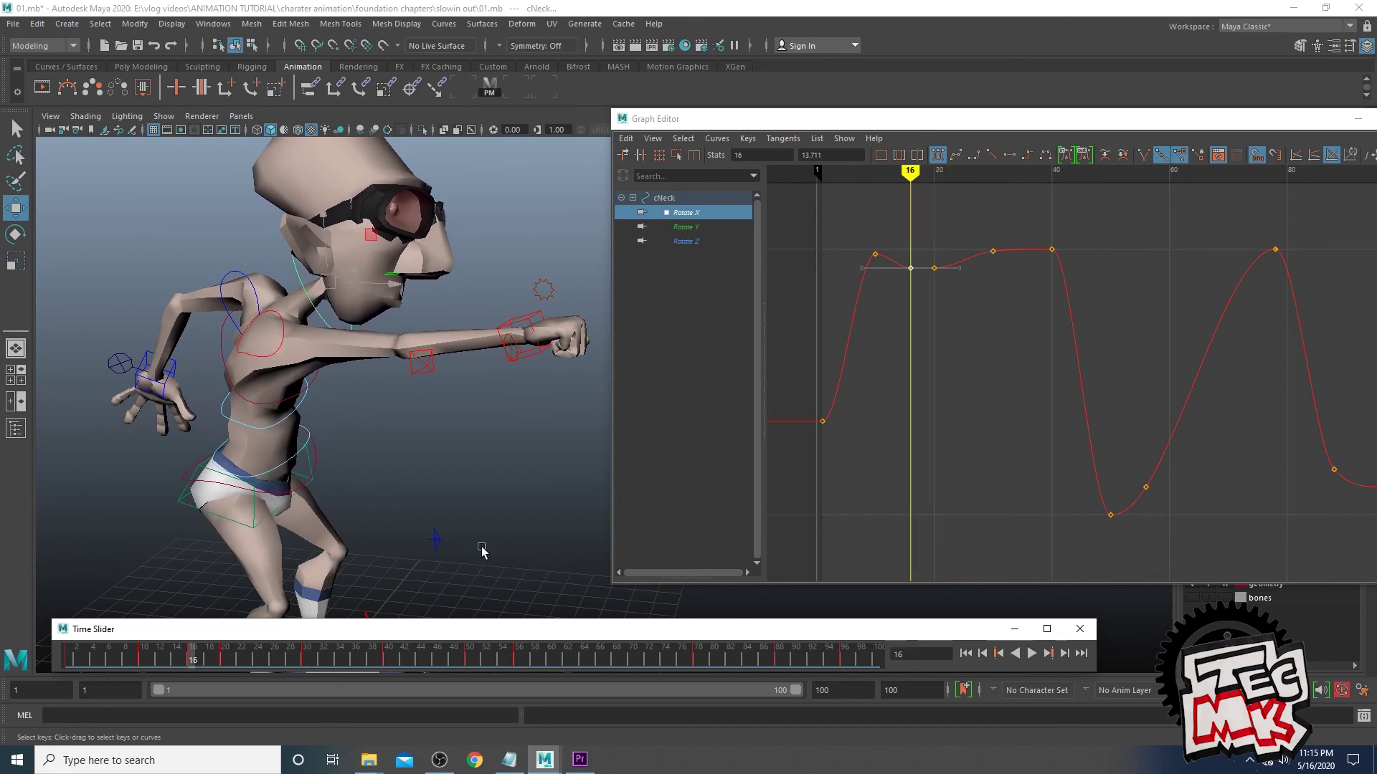
left_click_drag(931, 259, 947, 291)
key("f")
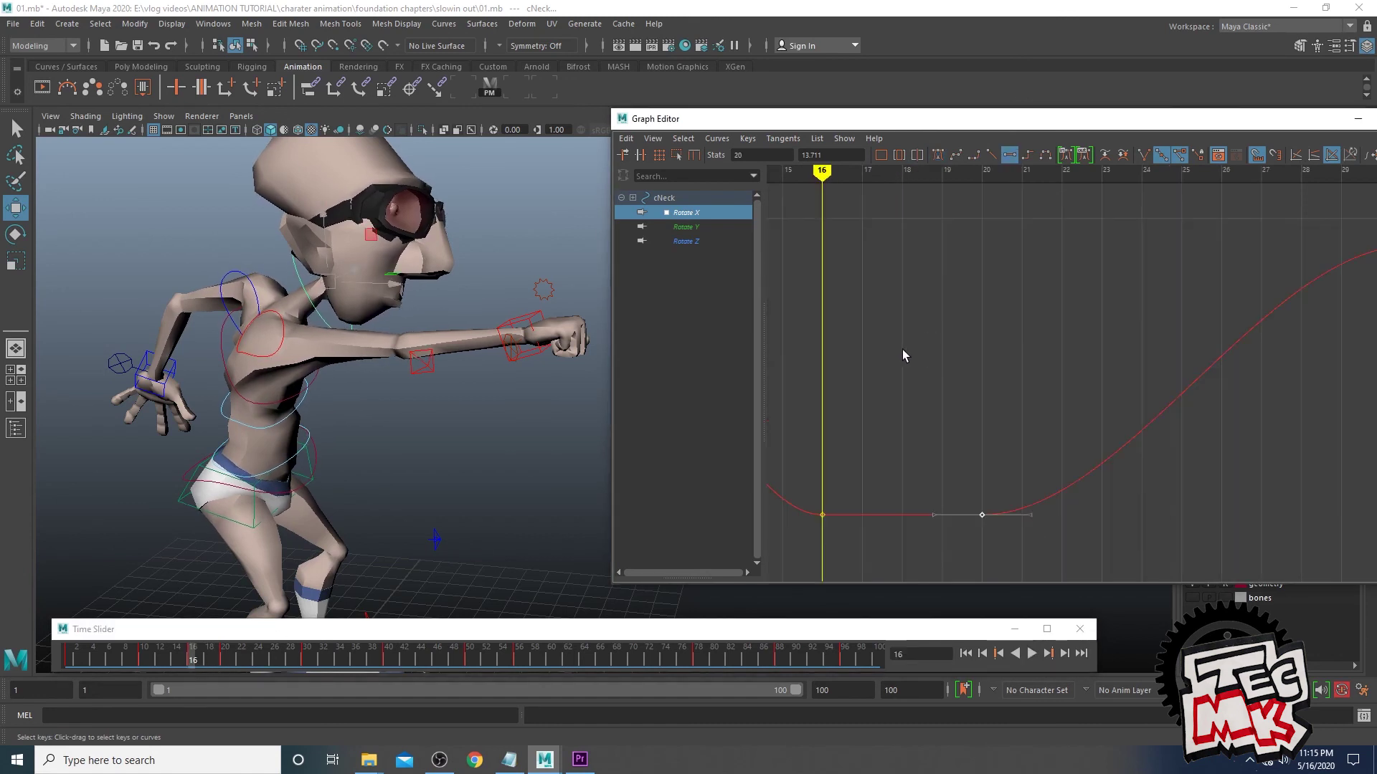
left_click_drag(825, 531, 823, 544)
middle_click_drag(823, 543, 822, 534)
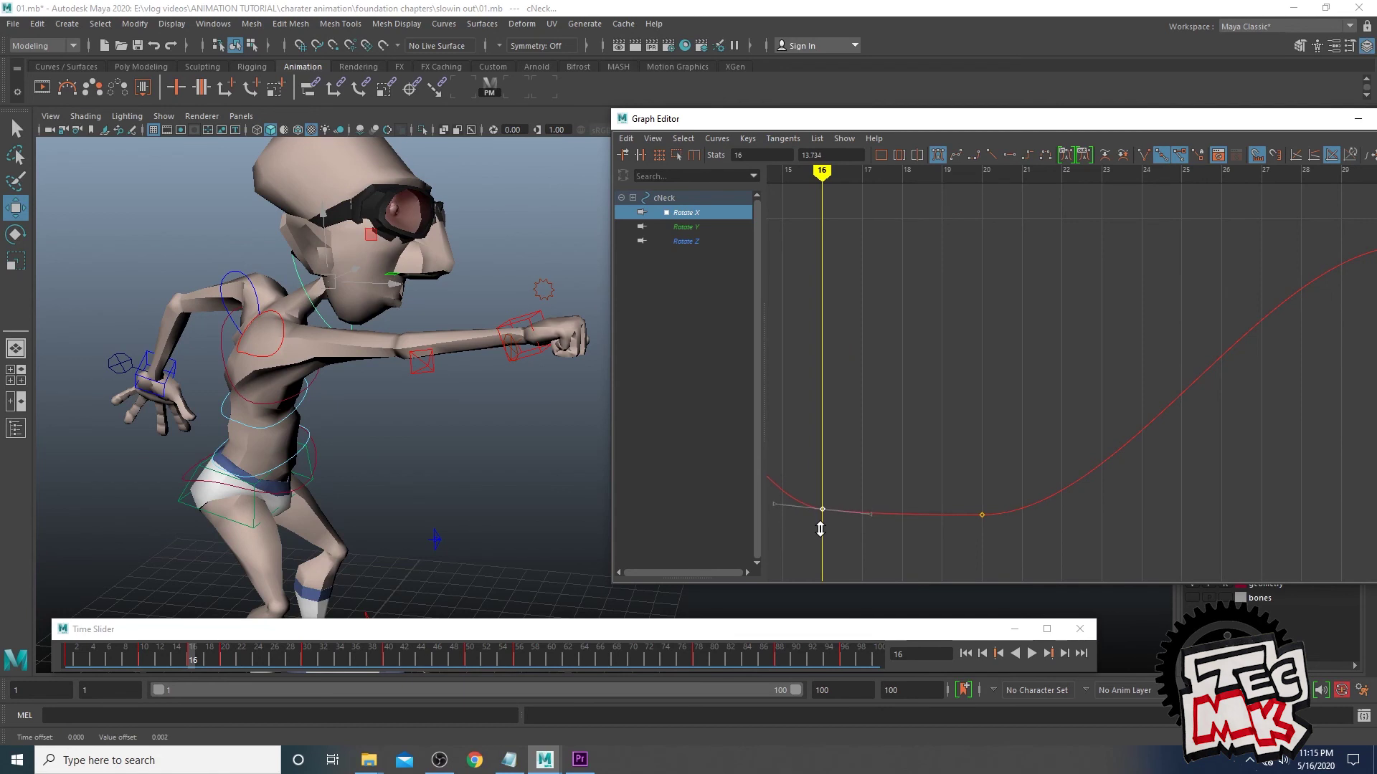
Lower the neck control's frame 16 keys on the Rotate Y and Rotate Z curves slightly below their frame 20 keys
left_click(696, 226)
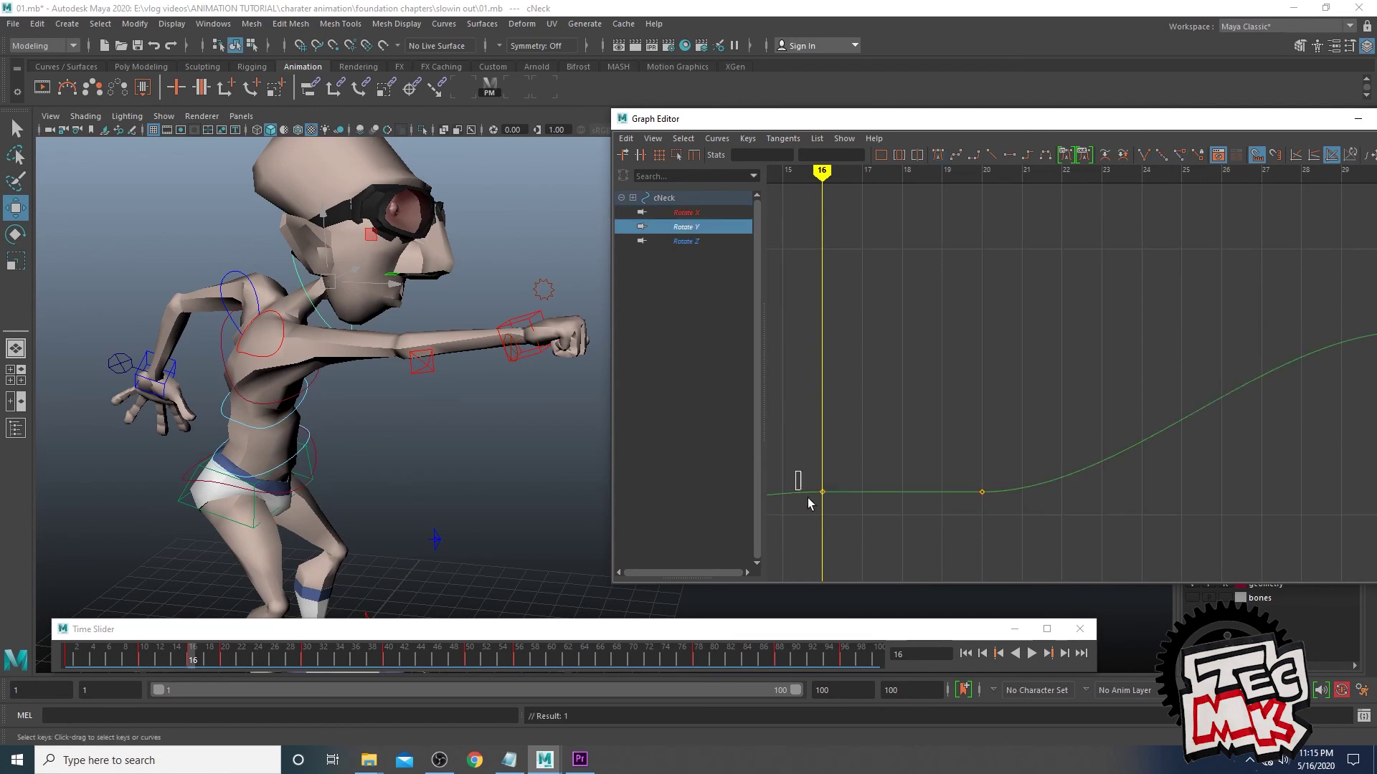
left_click_drag(809, 502, 823, 507)
key("f")
middle_click_drag(1160, 261, 1158, 265)
left_click_drag(1187, 123, 1113, 119)
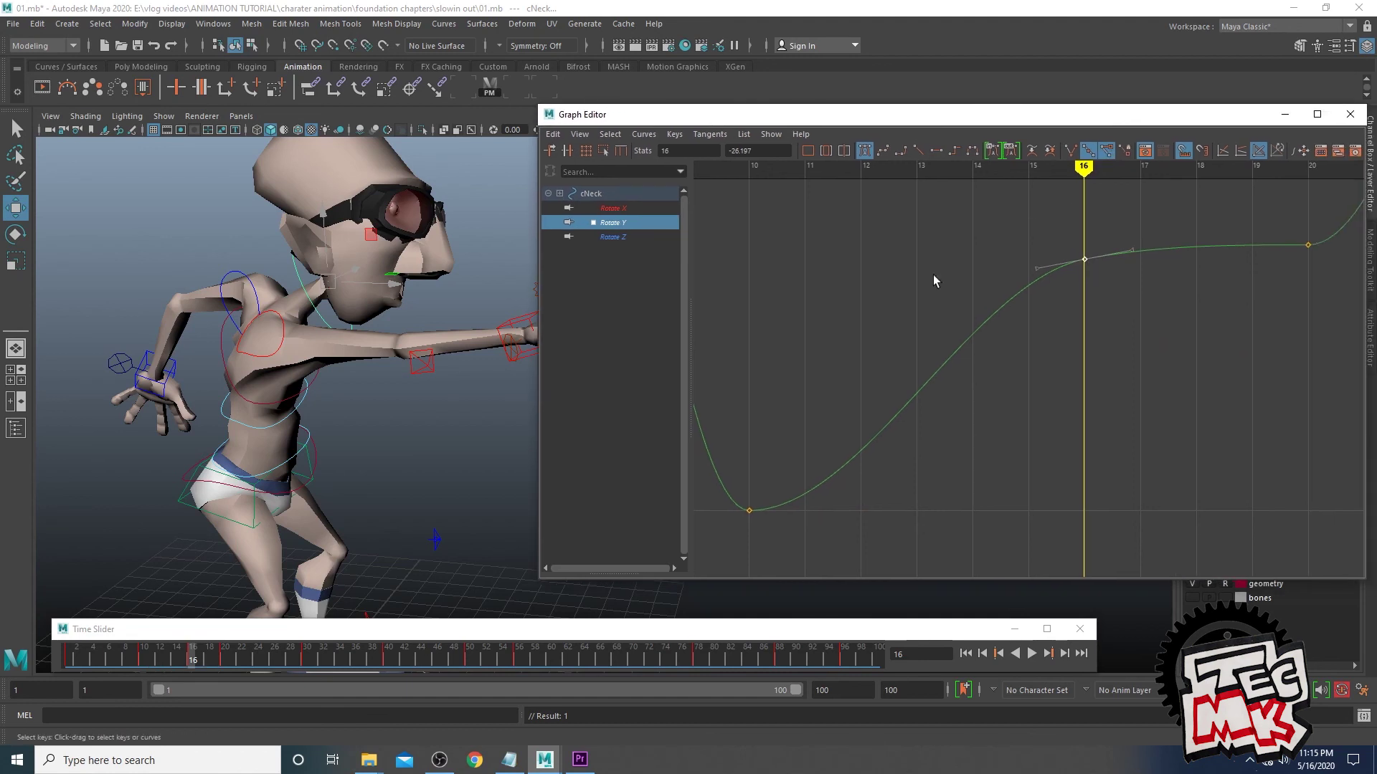
left_click(613, 237)
left_click_drag(1086, 367, 1120, 383)
middle_click_drag(1120, 383, 1076, 260)
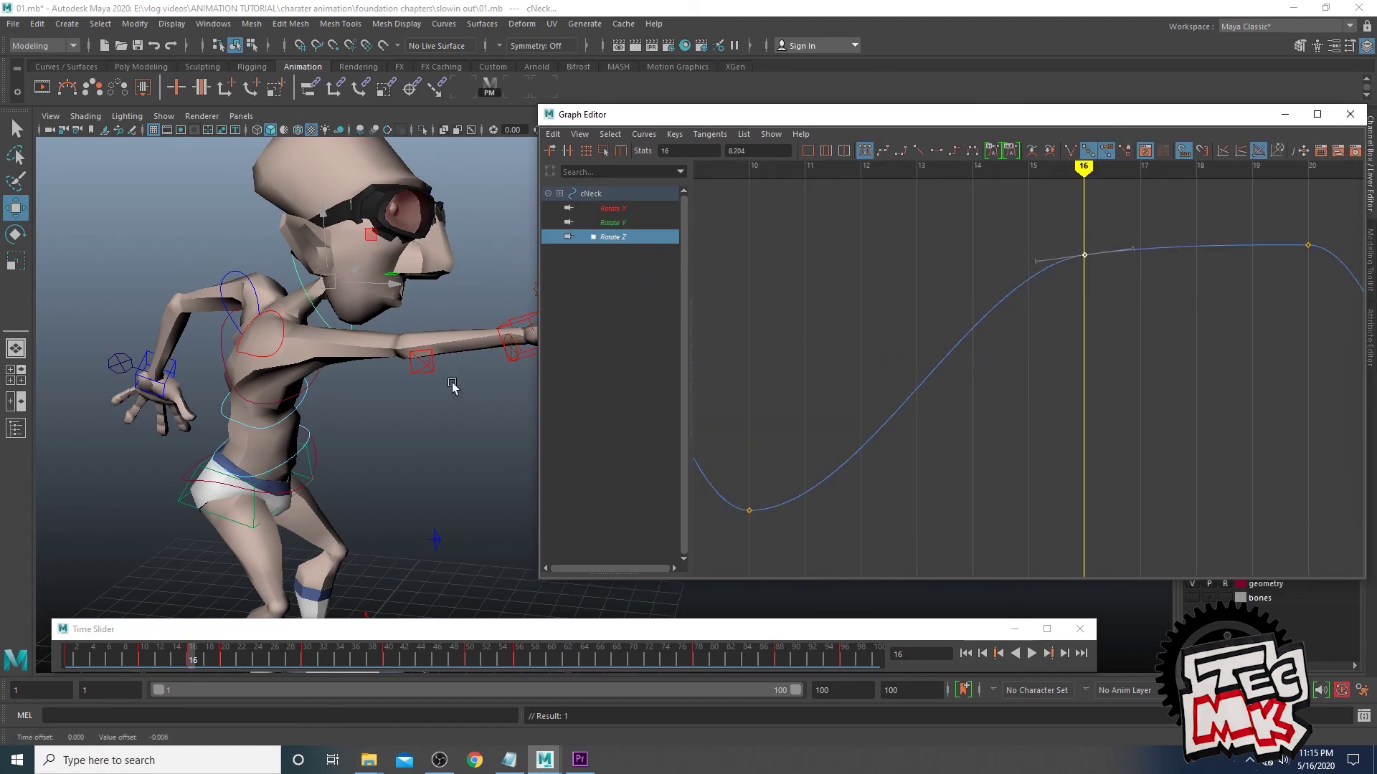
Raise the frame 16 key on the right wrist IK control's Translate X curve slightly above the frame 20 key
left_click(510, 357)
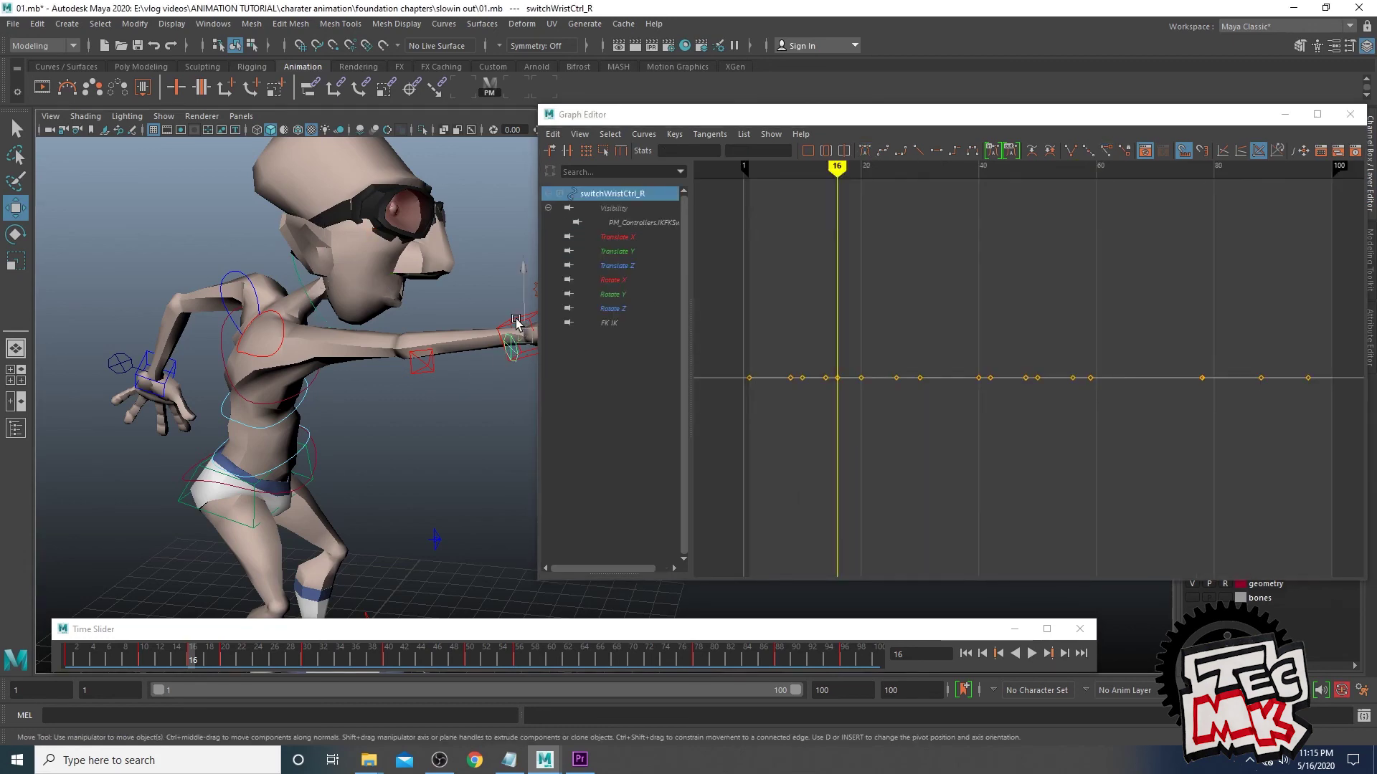
left_click(517, 324)
left_click(626, 280)
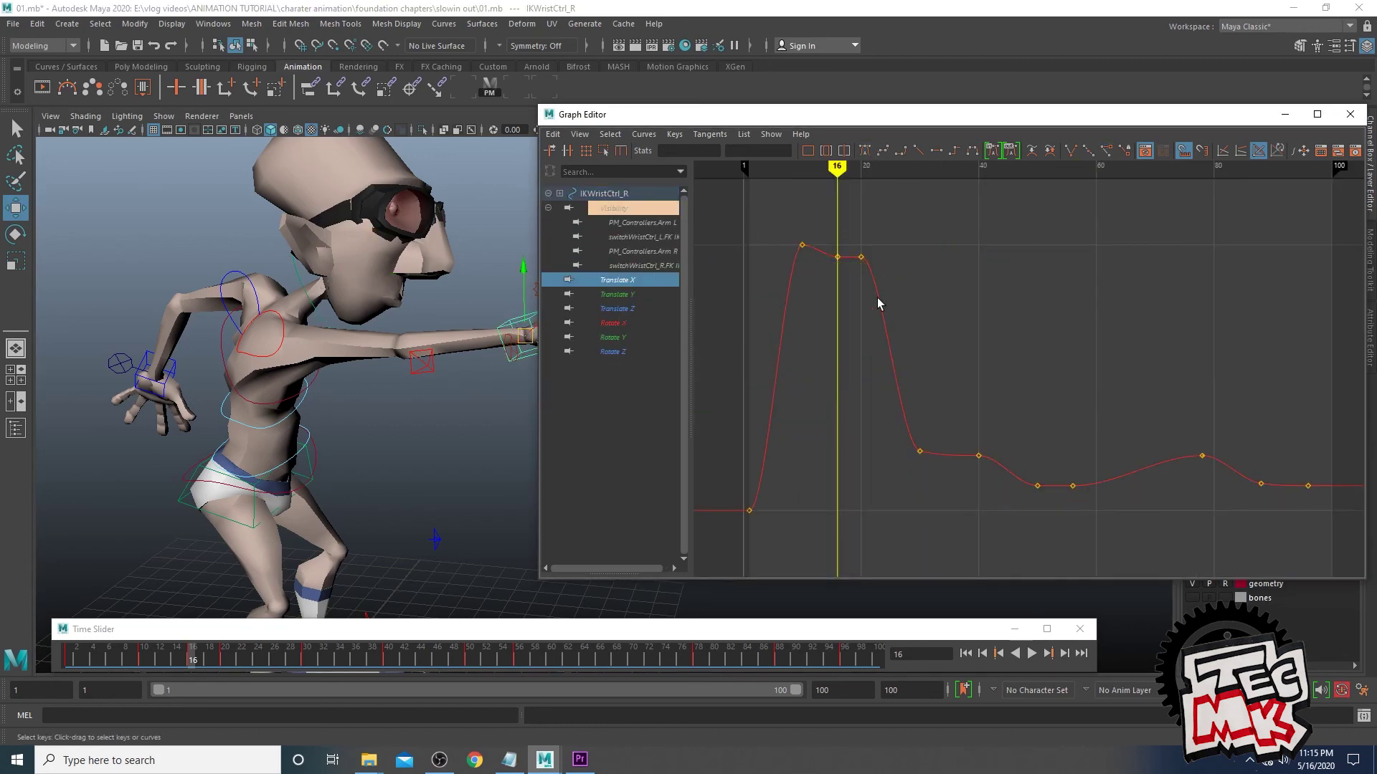
left_click(860, 255)
key("f")
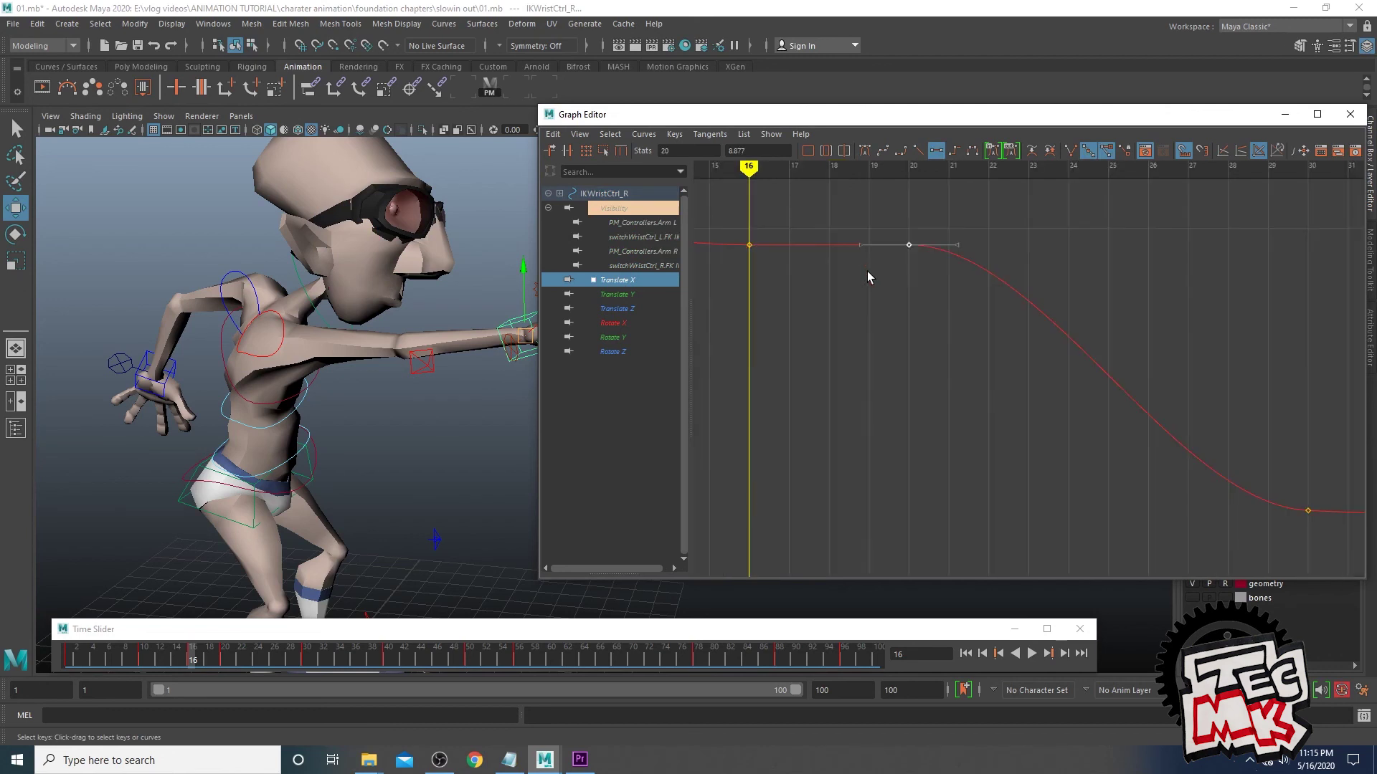
middle_click_drag(841, 324, 960, 369, "alt")
left_click_drag(832, 274, 920, 338)
key("f")
middle_click_drag(1083, 534, 1083, 516, "shift")
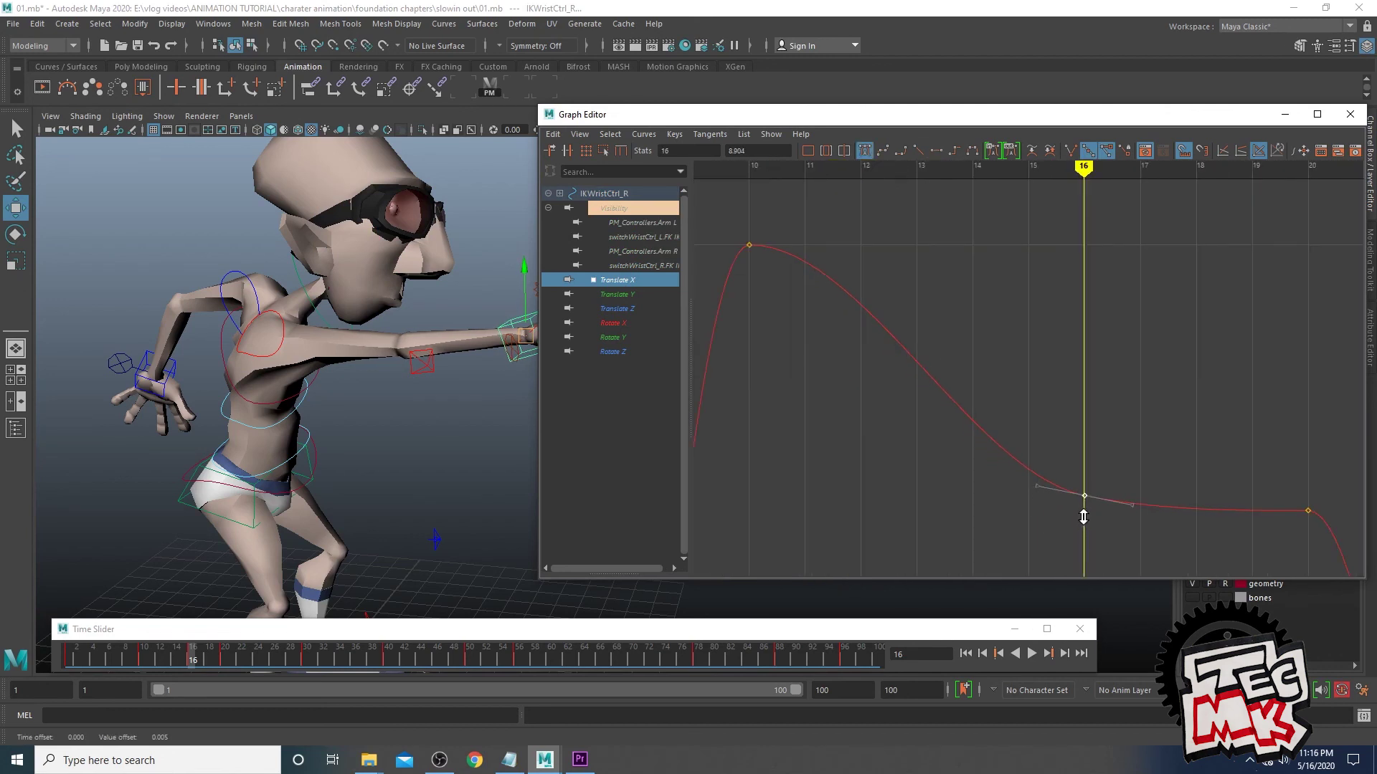
Nudge the right wrist IK control's frame 16 keys on Translate Y and Translate Z slightly toward their frame 10 values
left_click(624, 294)
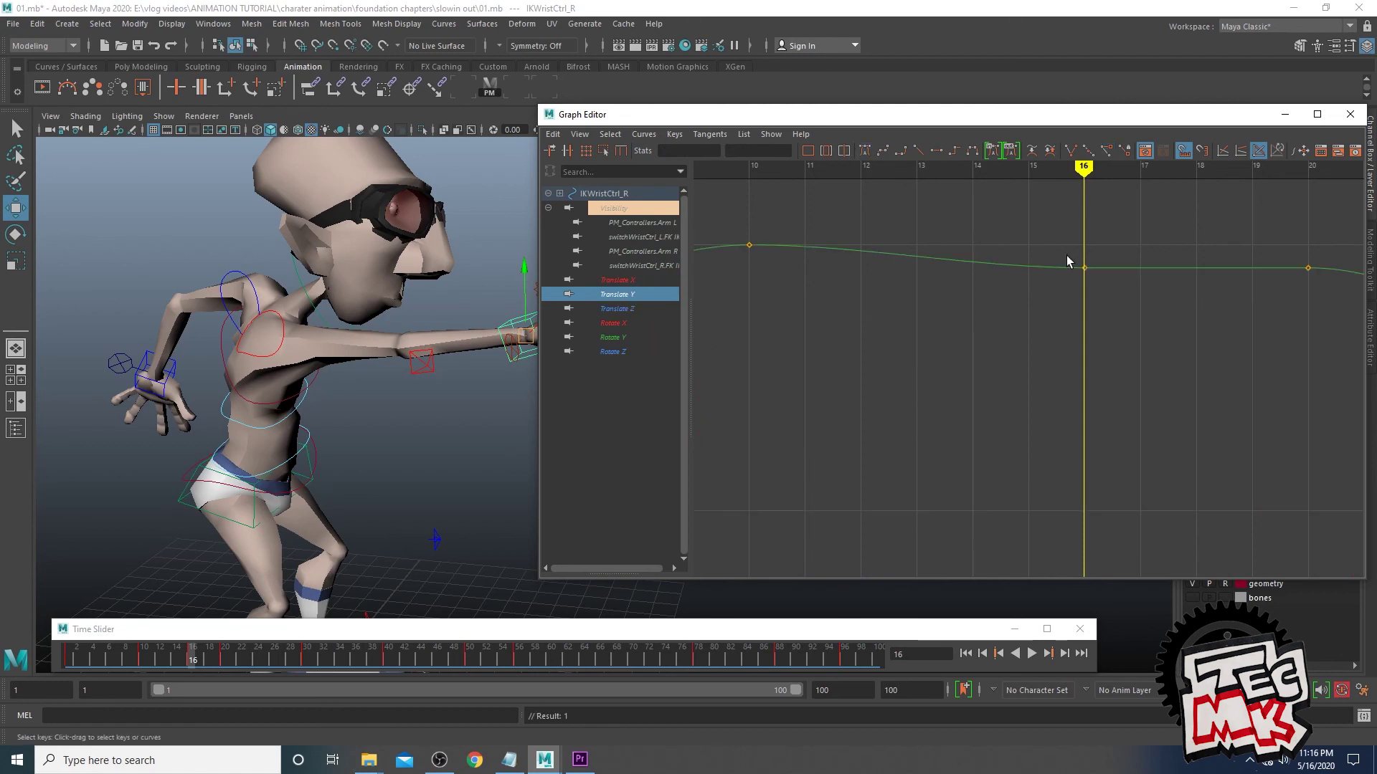
left_click_drag(1065, 255, 1120, 298)
key("f")
middle_click_drag(1073, 507, 1079, 507, "shift")
left_click(631, 308)
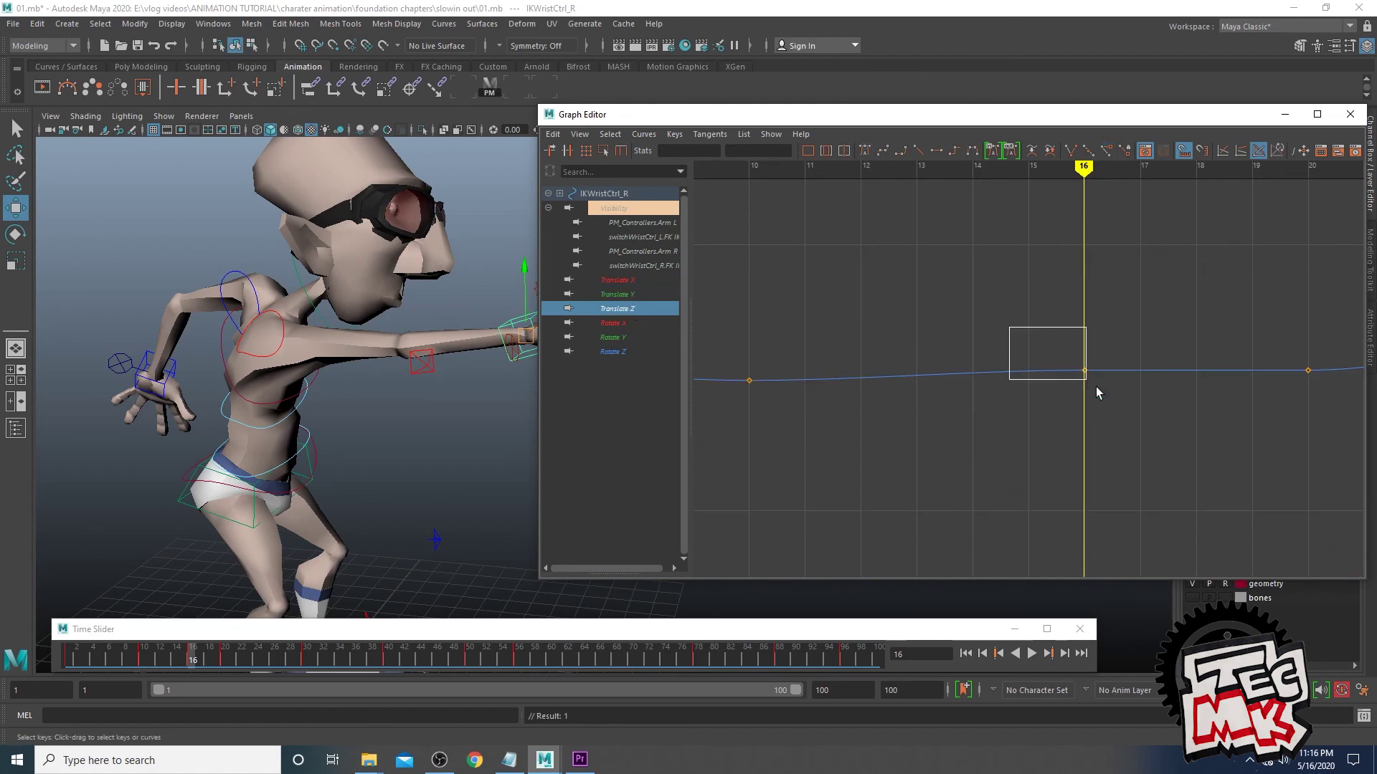
left_click_drag(1057, 359, 1113, 407)
key("f")
middle_click_drag(1077, 263, 1077, 280, "shift")
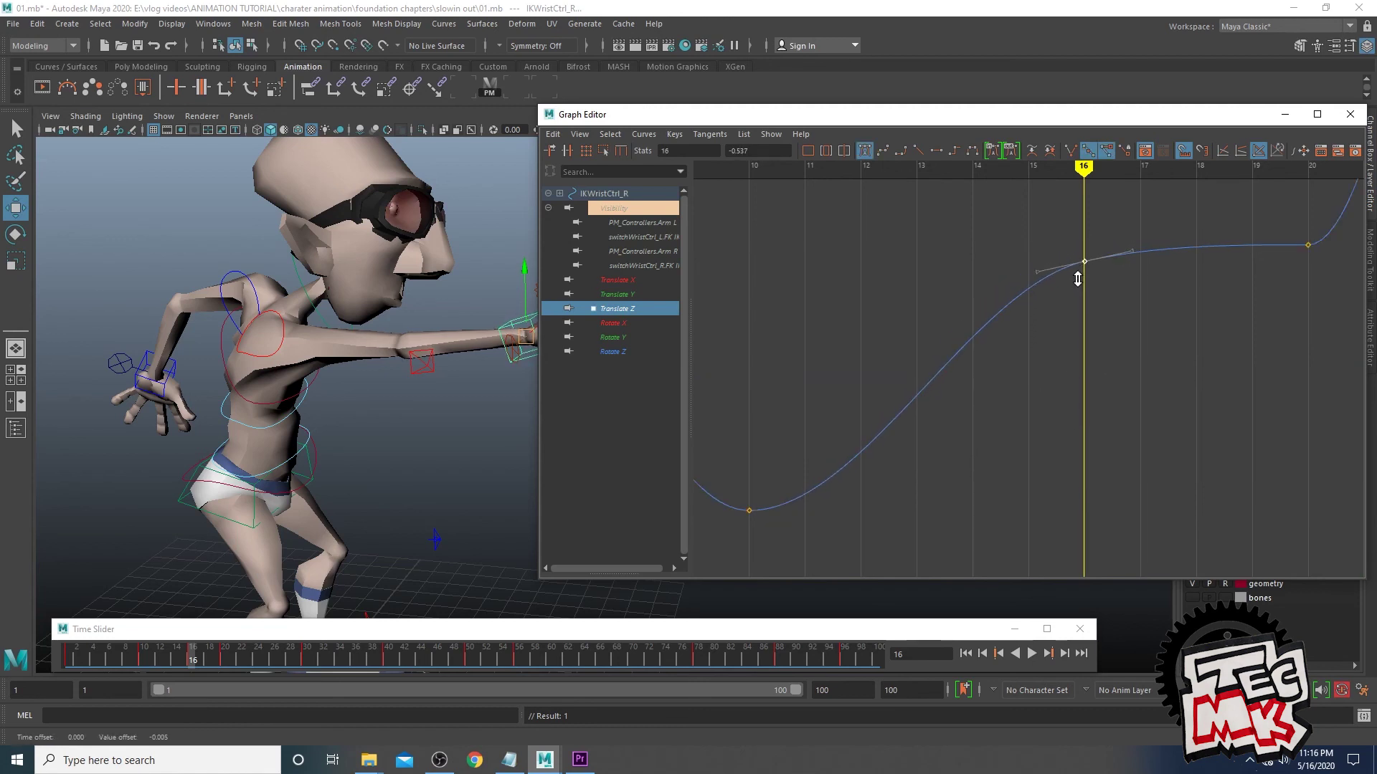
Lower the right wrist IK control's frame 16 key on the Rotate X curve slightly below its frame 20 key
left_click(618, 323)
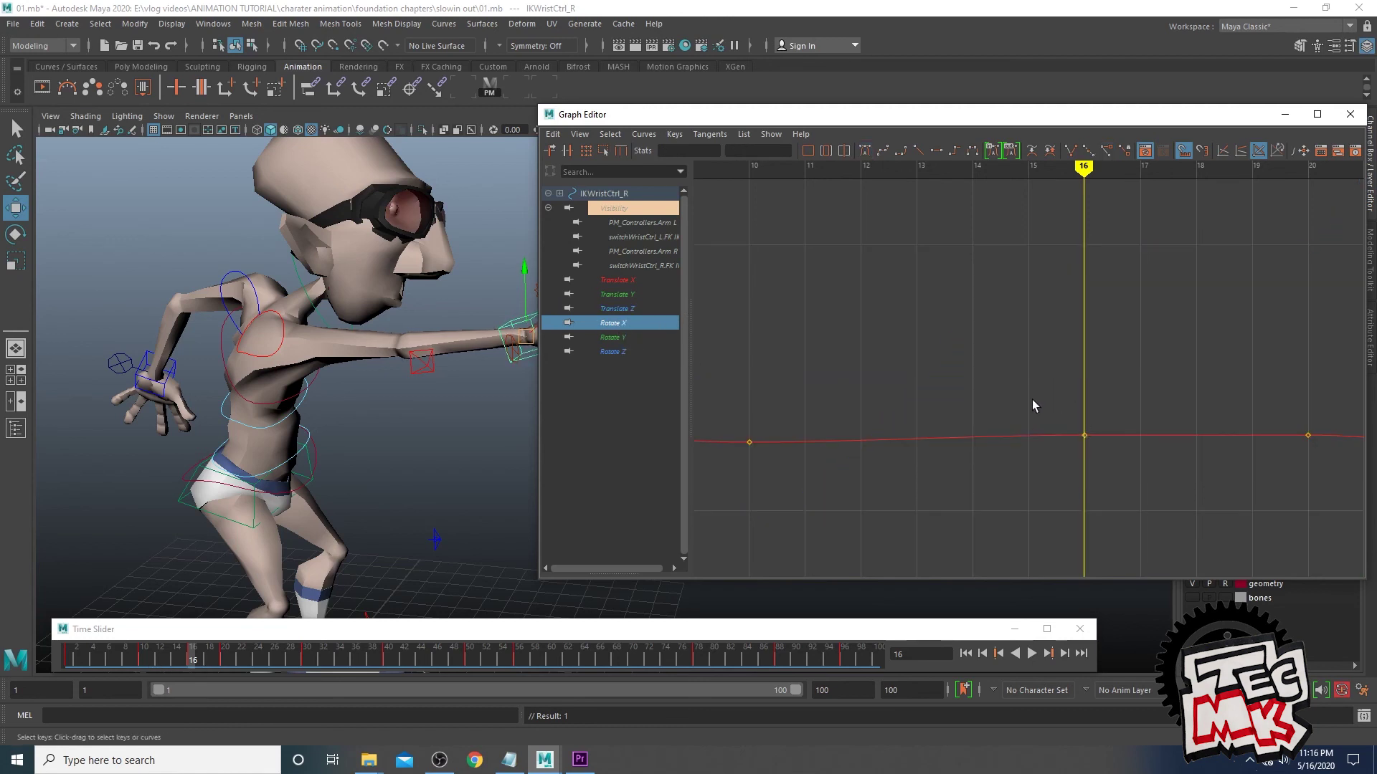
key("a")
left_click_drag(843, 447, 847, 463)
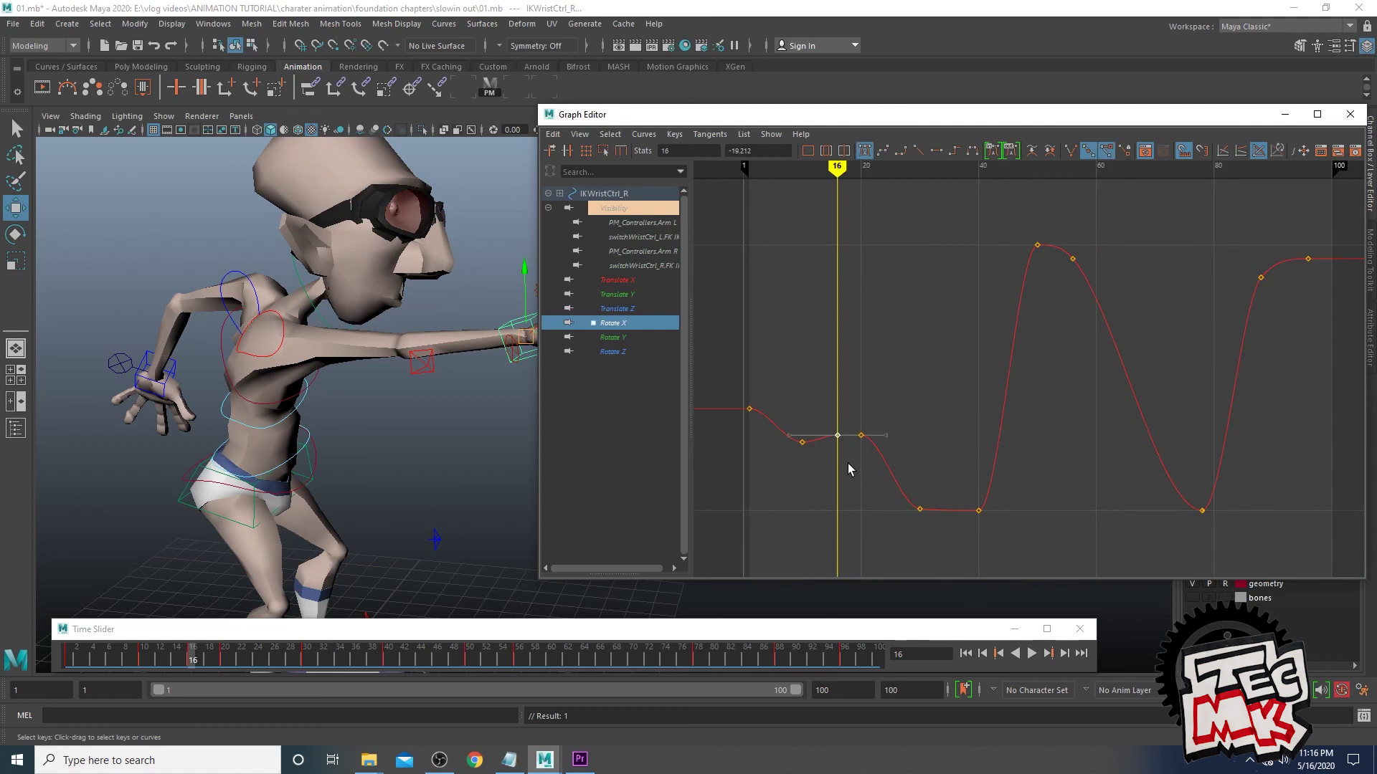
key("f")
middle_click_drag(1080, 257, 1080, 266, "shift")
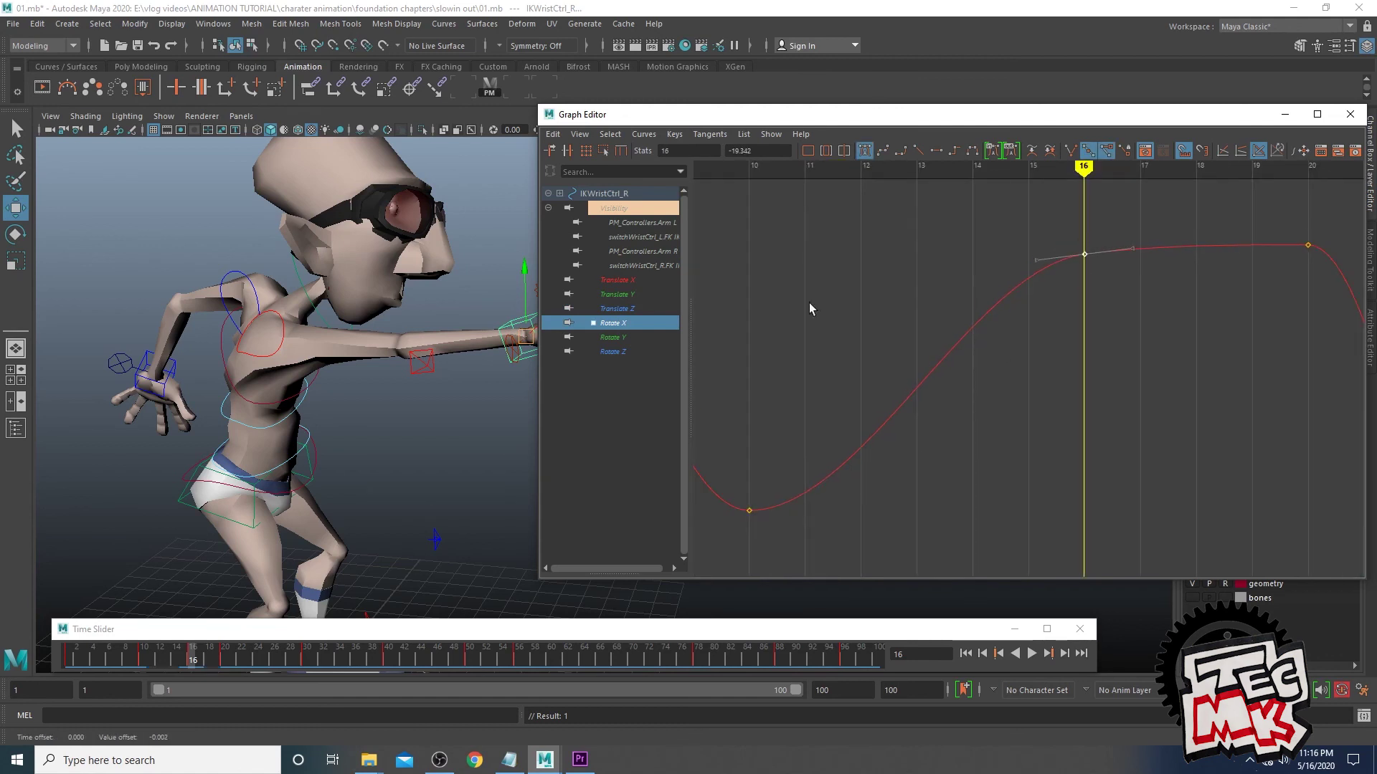
left_click(601, 338)
key("a")
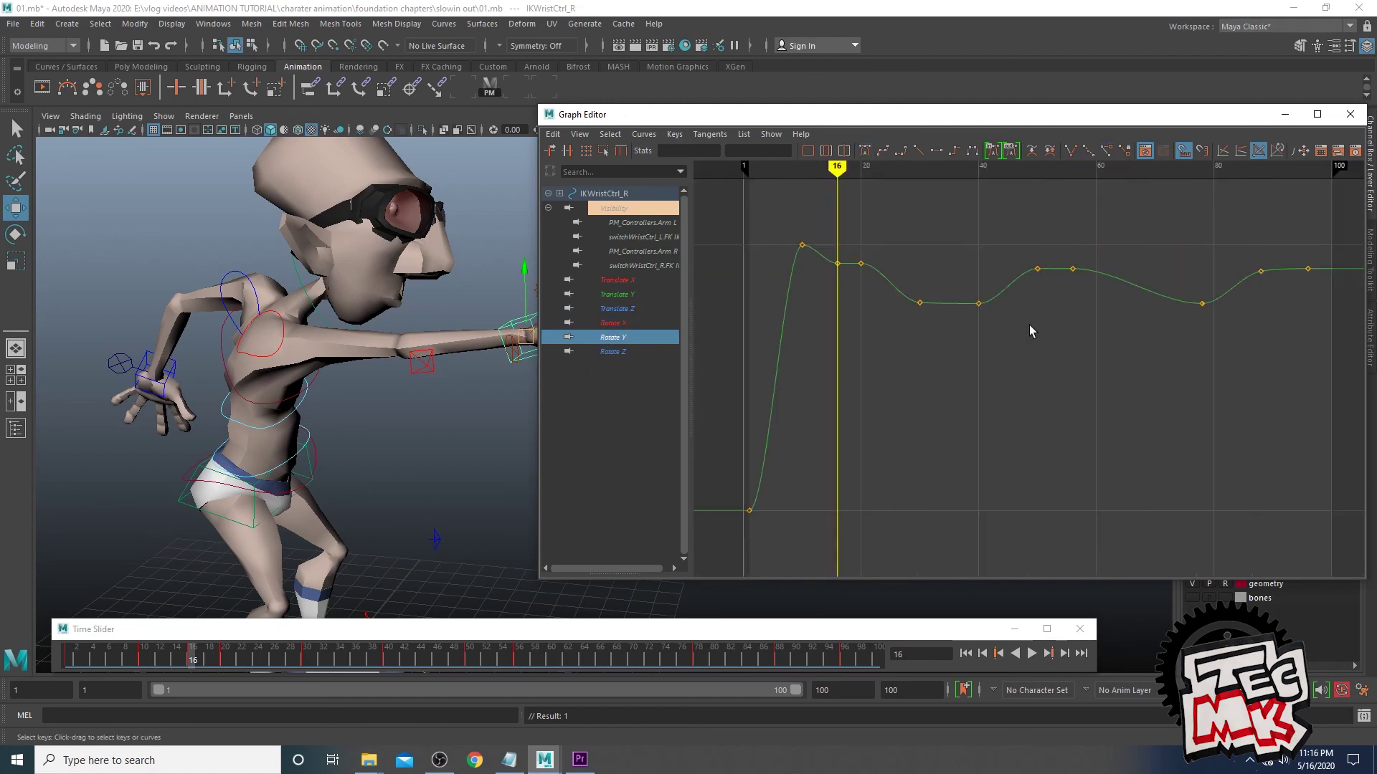
left_click(636, 350)
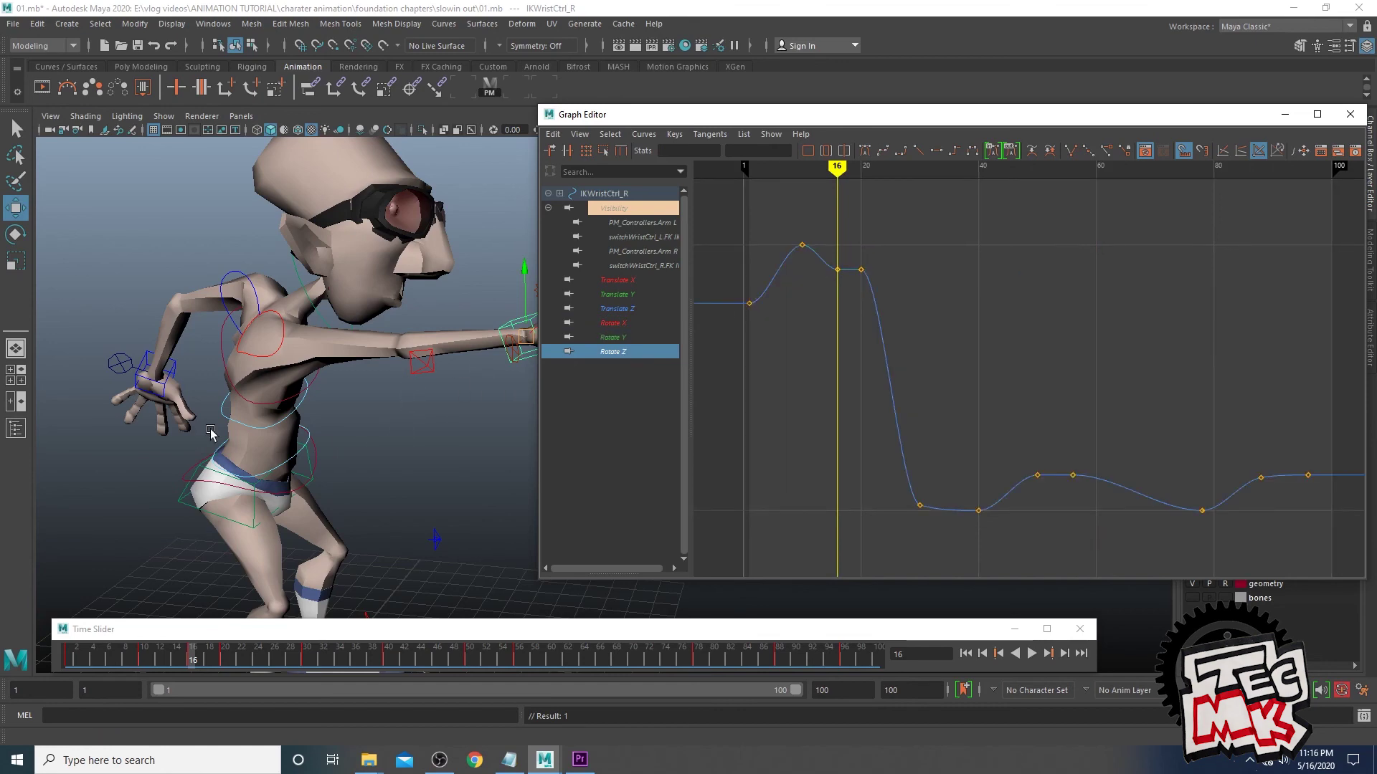
Raise the left wrist IK control's frame 16 key on the Translate X curve slightly above its frame 20 key
left_click(163, 386)
left_click_drag(163, 386, 398, 446, "alt")
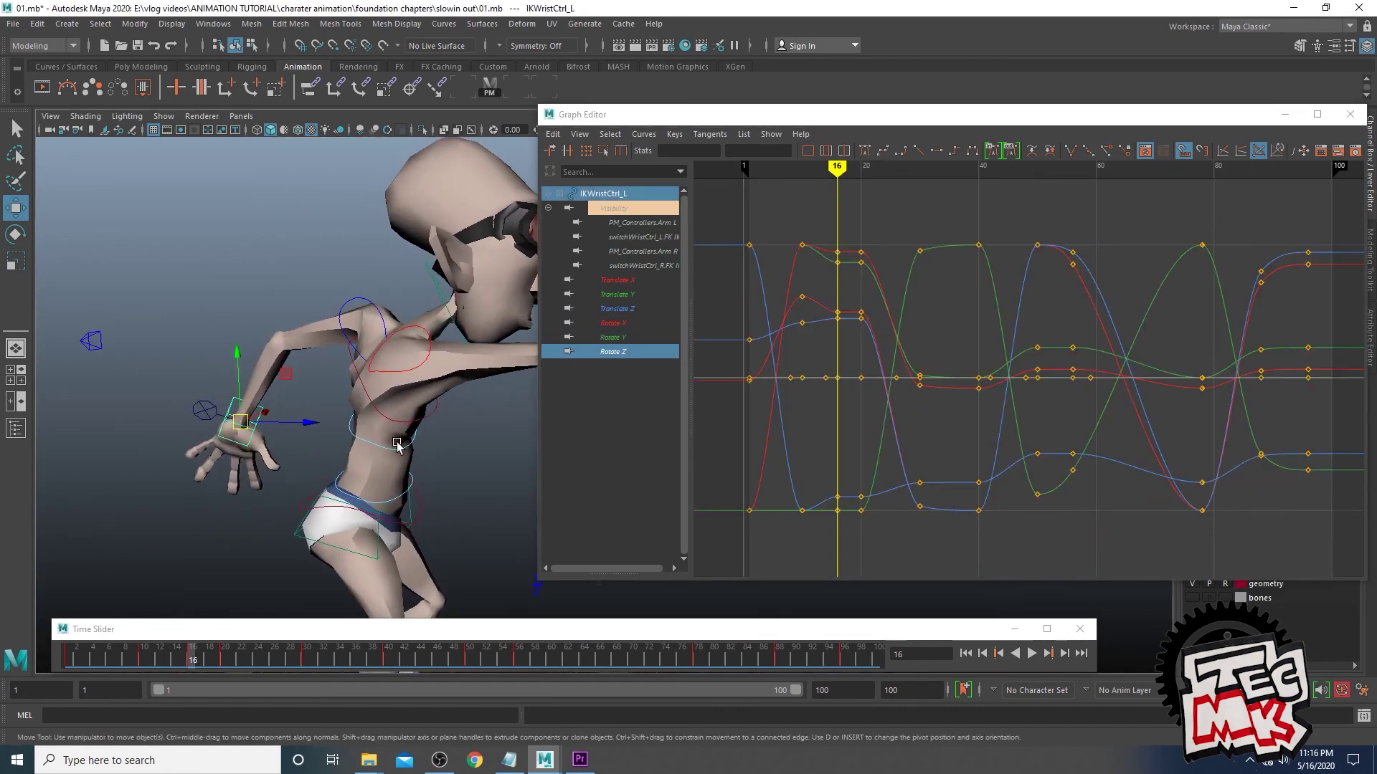
left_click(617, 280)
left_click_drag(832, 244, 863, 267)
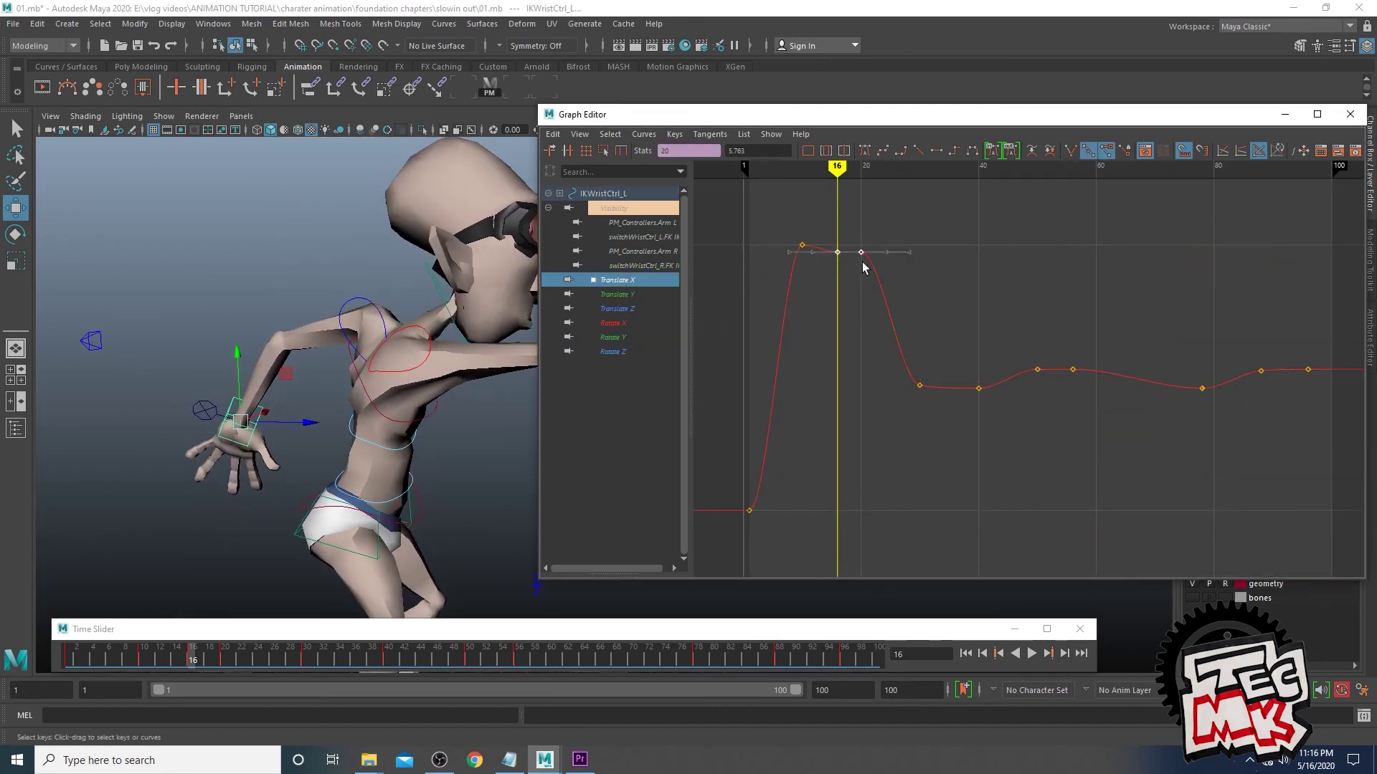
key("f")
left_click(999, 257)
left_click_drag(1000, 256, 1057, 283)
key("f")
left_click_drag(741, 234, 786, 298)
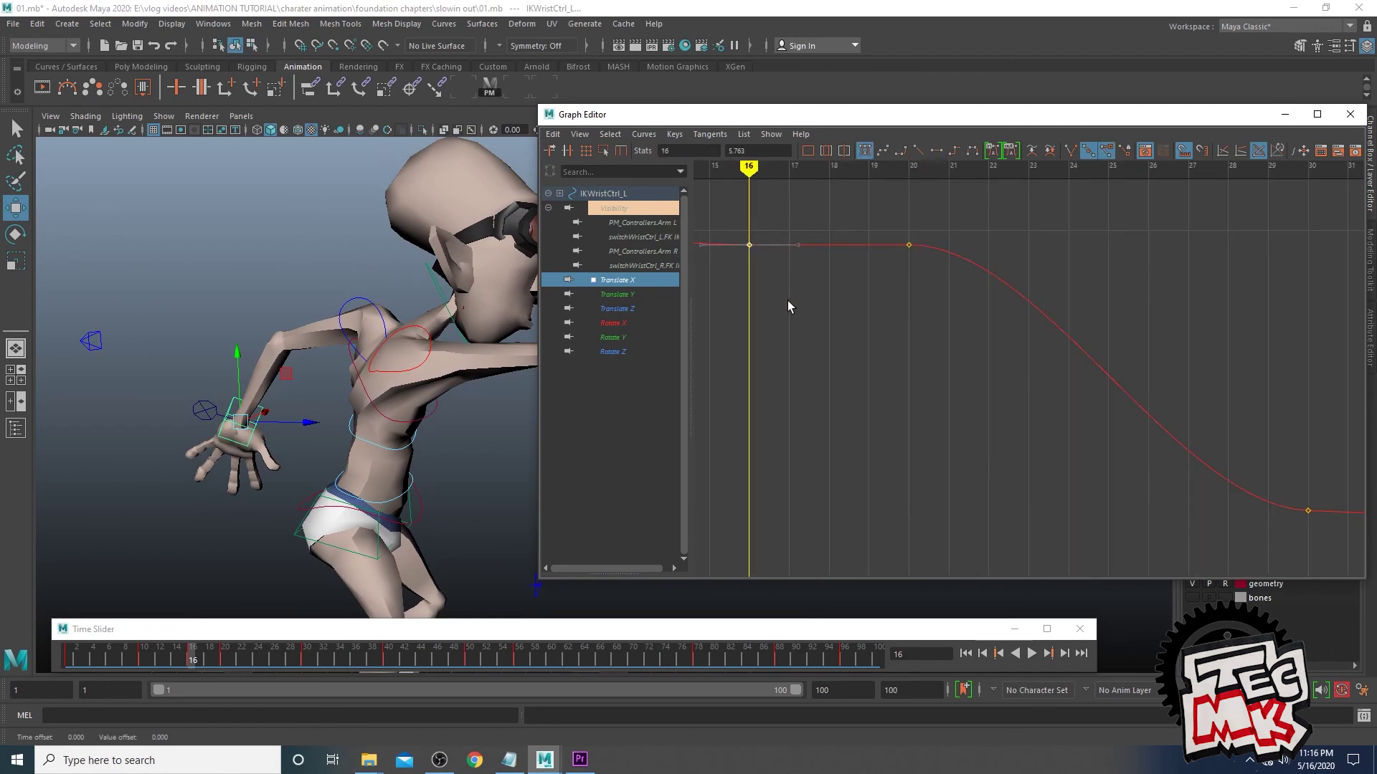
key("f")
middle_click_drag(1085, 539, 1083, 516, "shift")
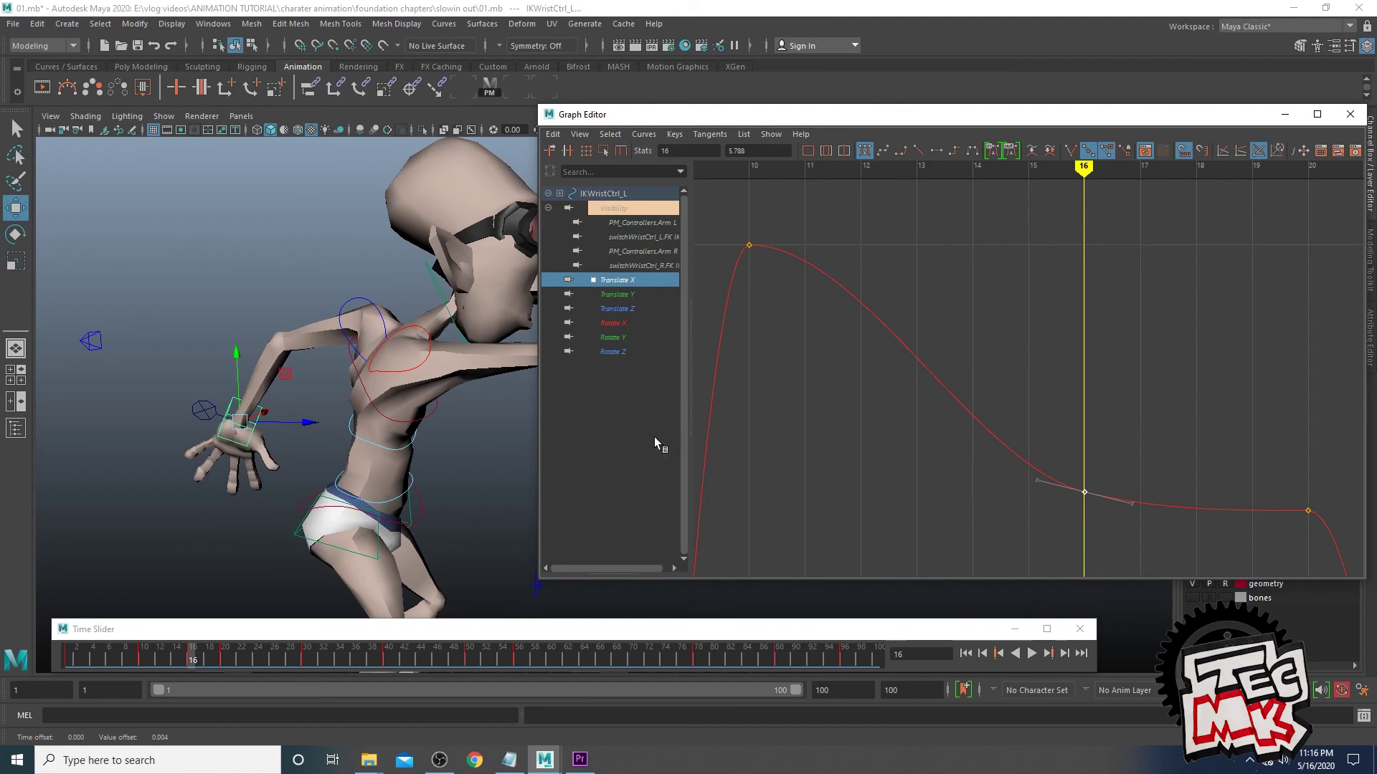
left_click(617, 294)
left_click_drag(1026, 490, 1127, 550)
key("f")
left_click(1074, 410)
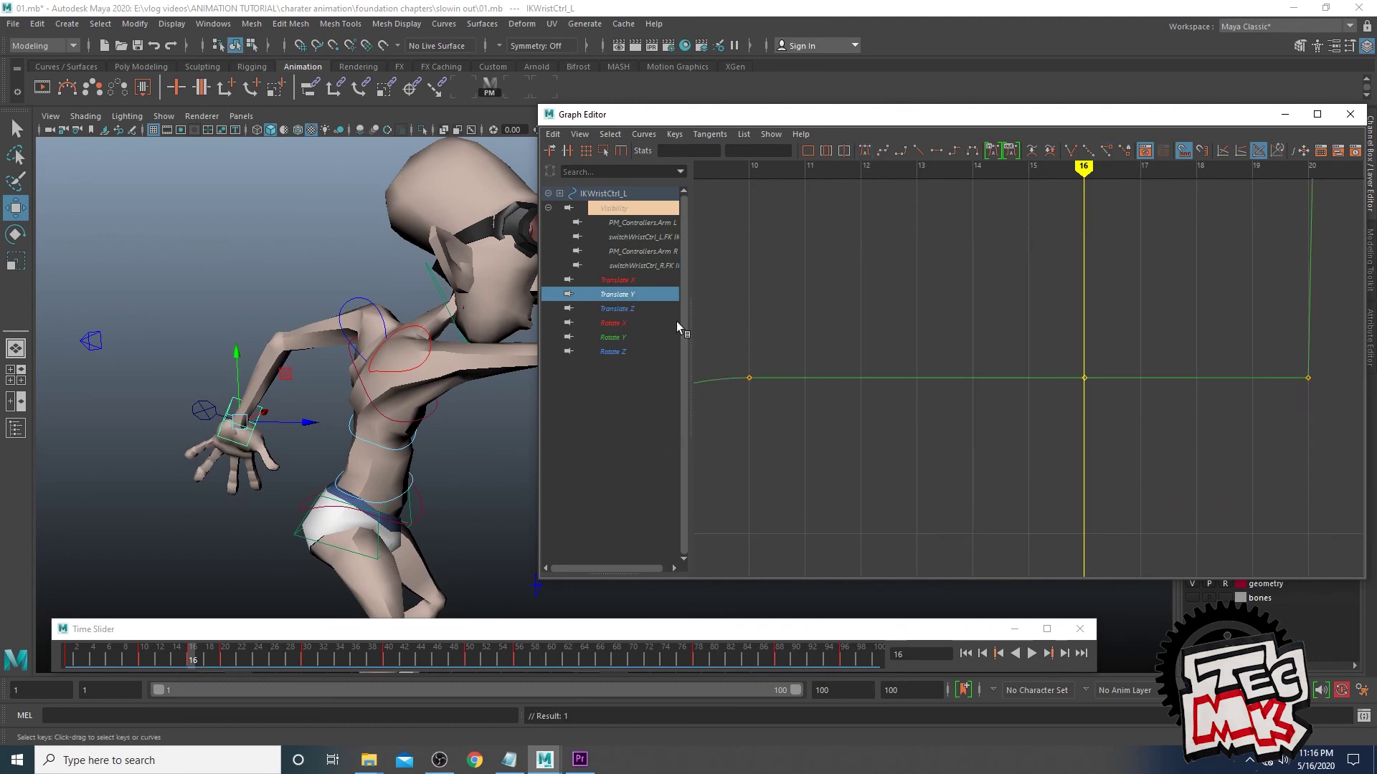
Lower the left wrist IK control's frame 16 key on the Translate Z curve slightly below its frame 20 key
left_click(617, 308)
key("f")
left_click(836, 319)
key("f")
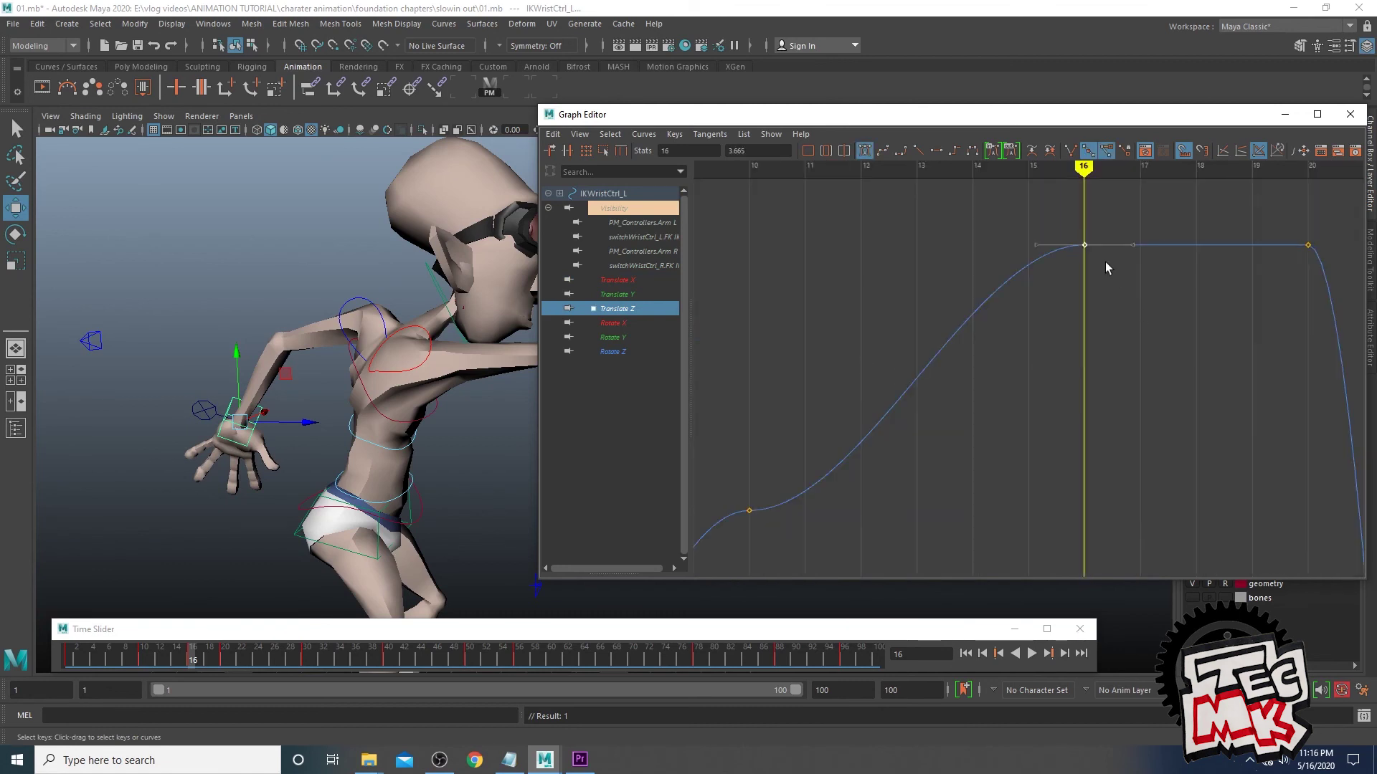
left_click_drag(1084, 246, 1087, 261)
Give the left wrist IK control's frame 10 key on the Translate Z curve a spline tangent
scroll(995, 373, "down", 6)
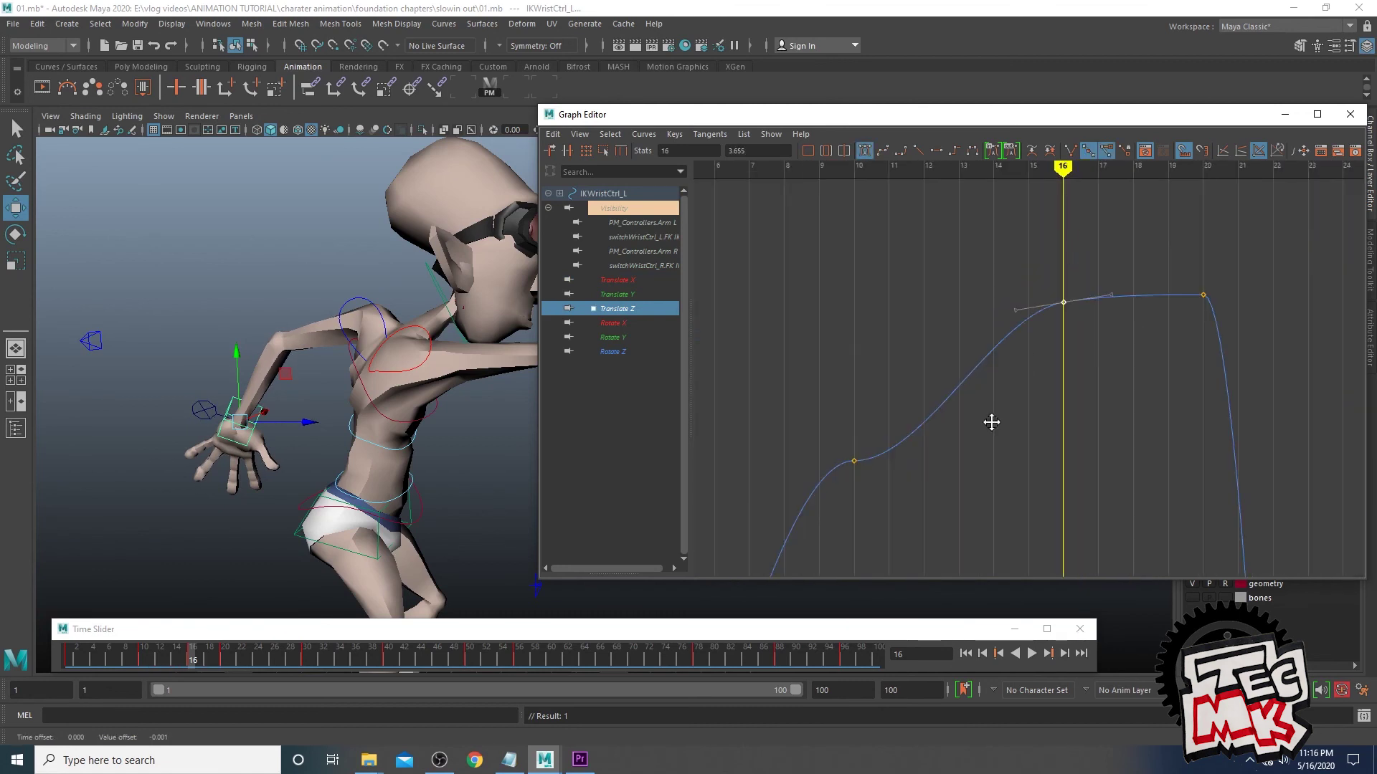
left_click_drag(921, 354, 966, 404)
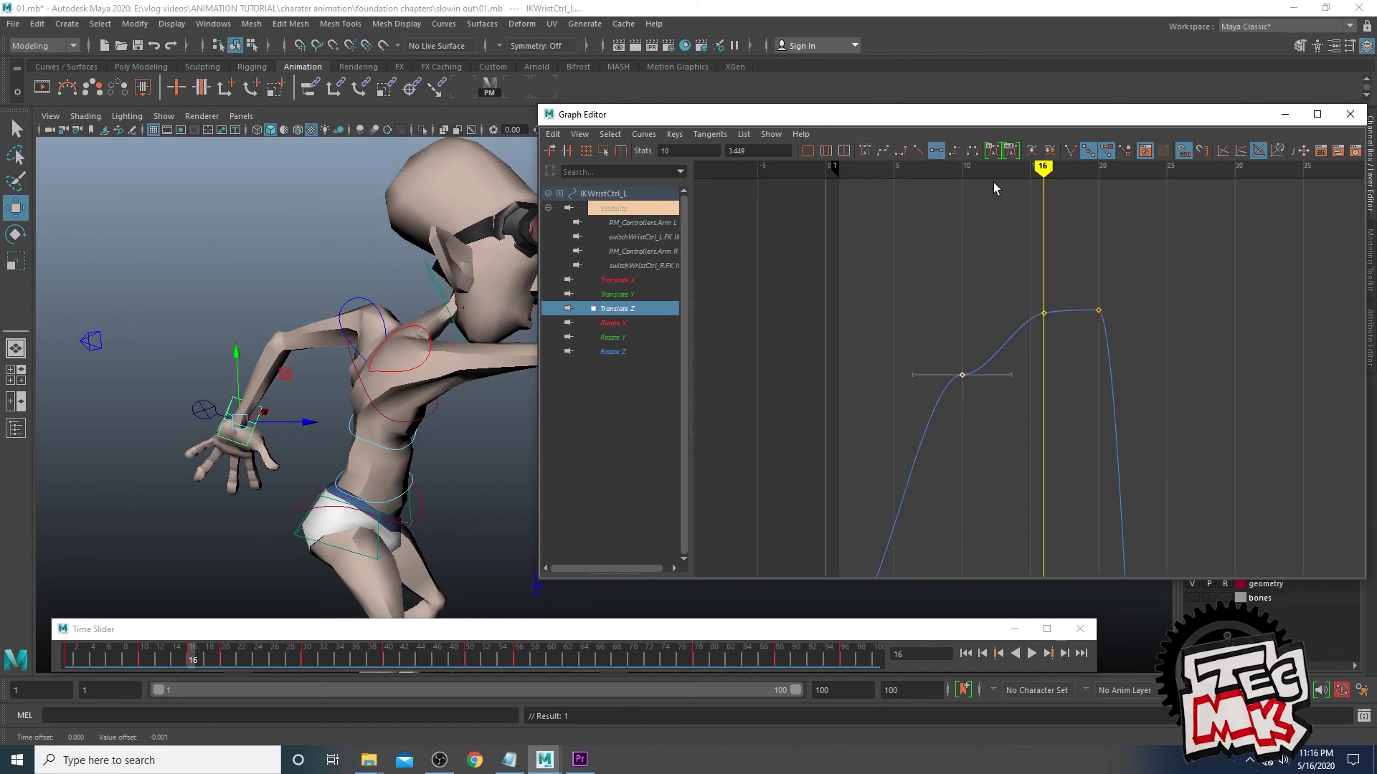
left_click(883, 150)
left_click(983, 434)
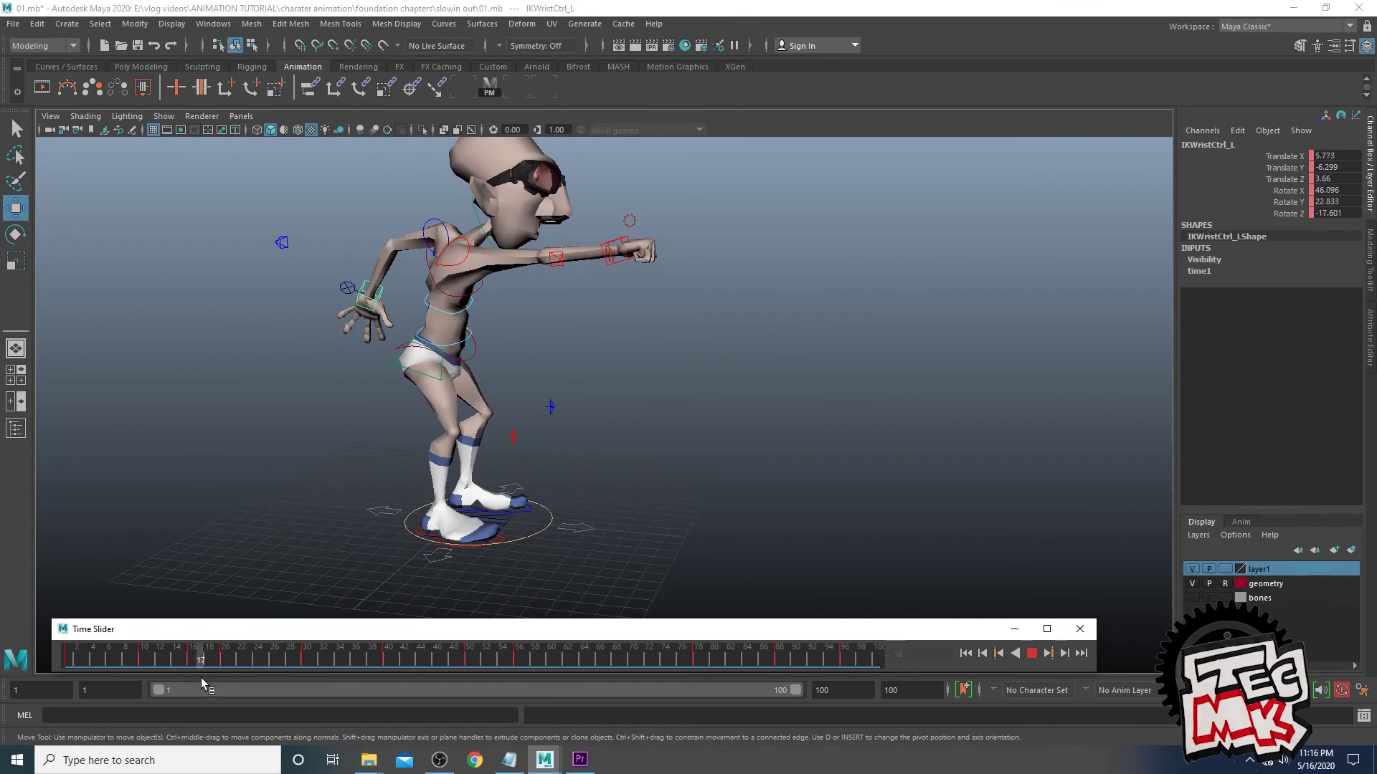
Scrub through the animation and view the character from several angles to review the eased punch and the following poses
left_click_drag(191, 676, 218, 666)
middle_click_drag(550, 479, 551, 537, "alt")
left_click_drag(735, 473, 513, 471, "alt")
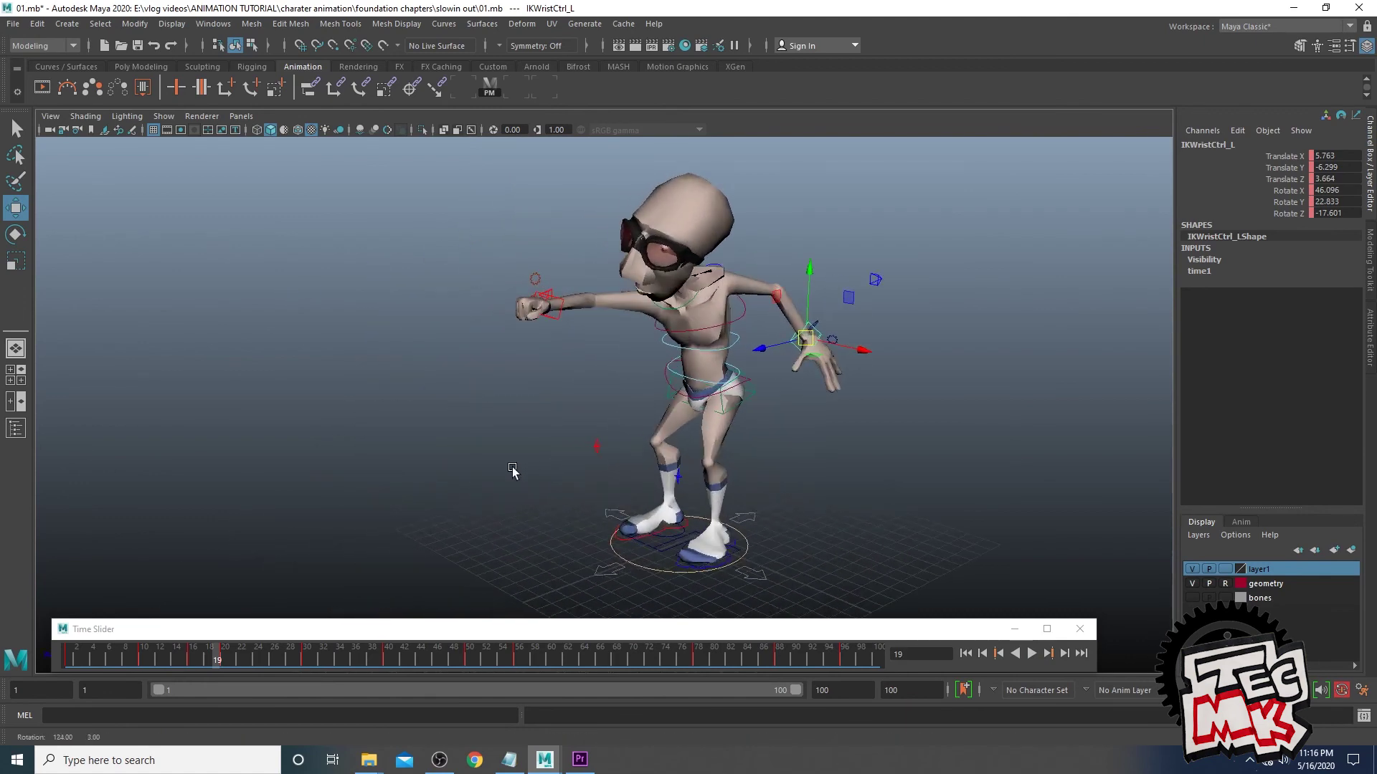
middle_click_drag(724, 470, 613, 482, "alt")
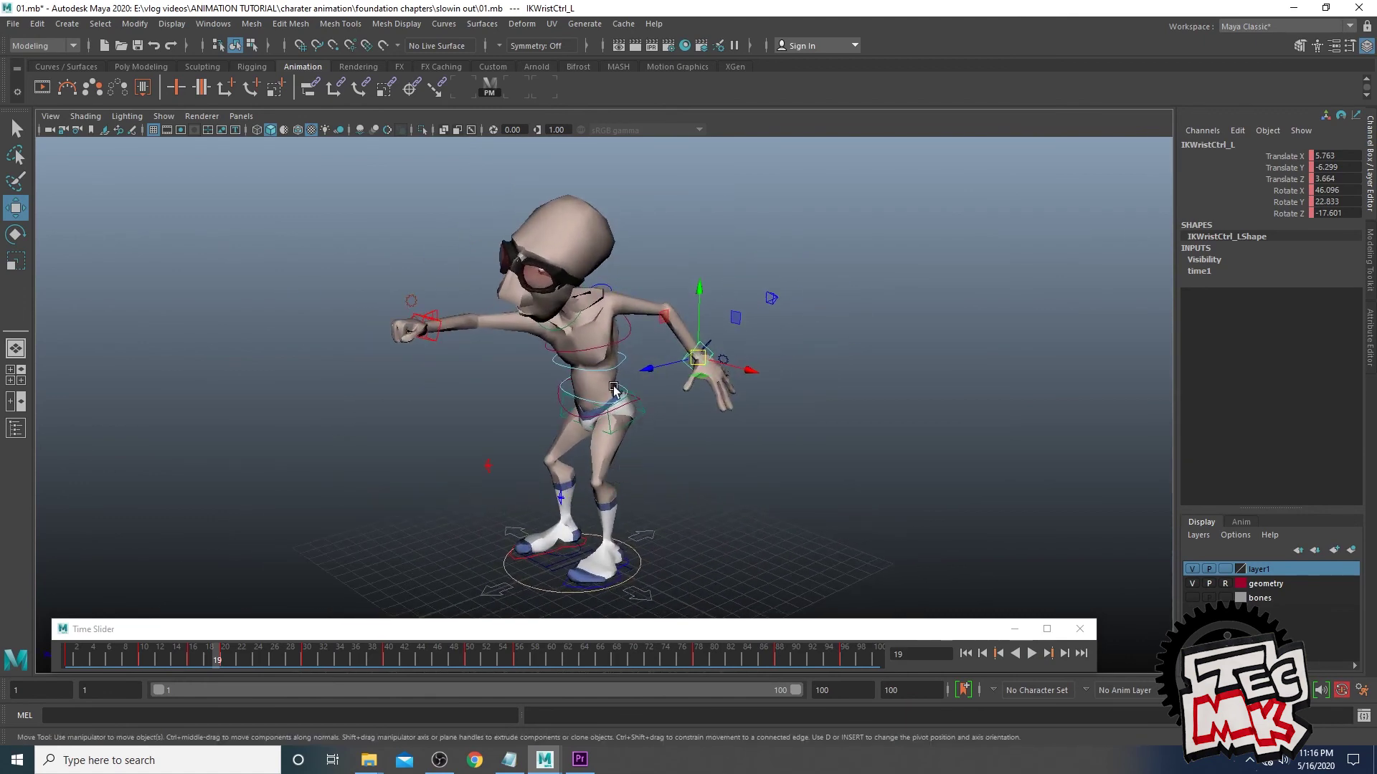
mouse_move(194, 664)
left_mouse_down()
mouse_move(217, 667)
mouse_move(184, 669)
mouse_move(225, 669)
mouse_move(191, 669)
mouse_move(219, 668)
mouse_move(203, 668)
left_mouse_up()
left_click_drag(453, 492, 416, 468, "alt")
mouse_move(202, 664)
left_mouse_down()
mouse_move(224, 664)
mouse_move(187, 664)
mouse_move(515, 668)
left_mouse_up()
left_click_drag(545, 603, 631, 566, "alt")
mouse_move(147, 660)
left_mouse_down()
mouse_move(66, 665)
mouse_move(270, 665)
left_mouse_up()
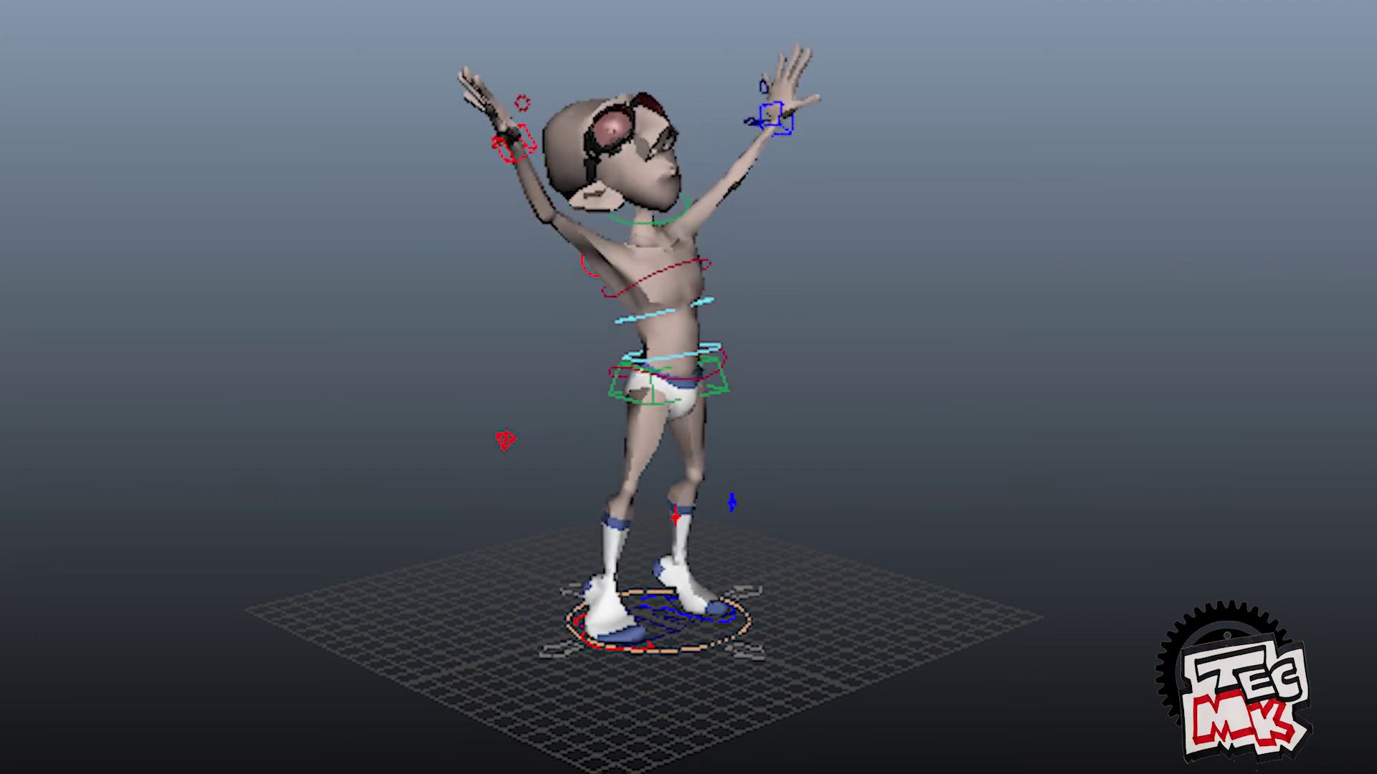